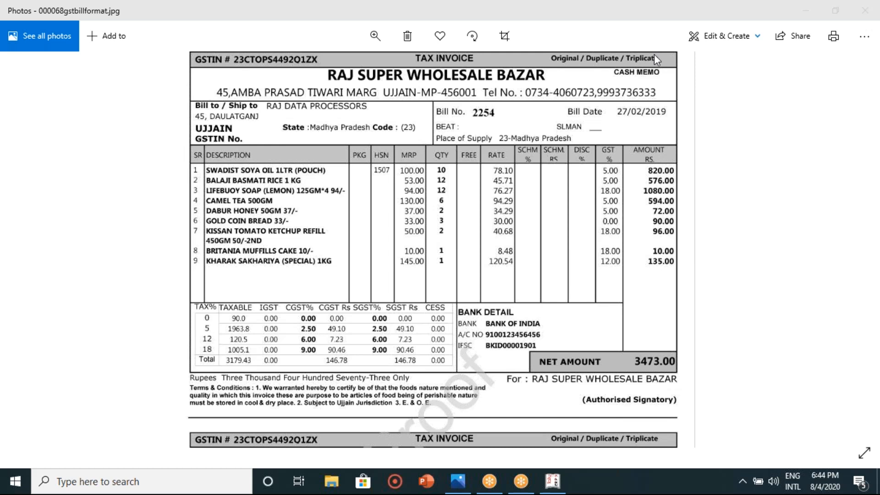
Switch to Tally.ERP 9 and start working in Educational Mode
{"action": "left_click", "coordinate": [553, 481]}
{"action": "key", "text": "Down"}
{"action": "key", "text": "Down"}
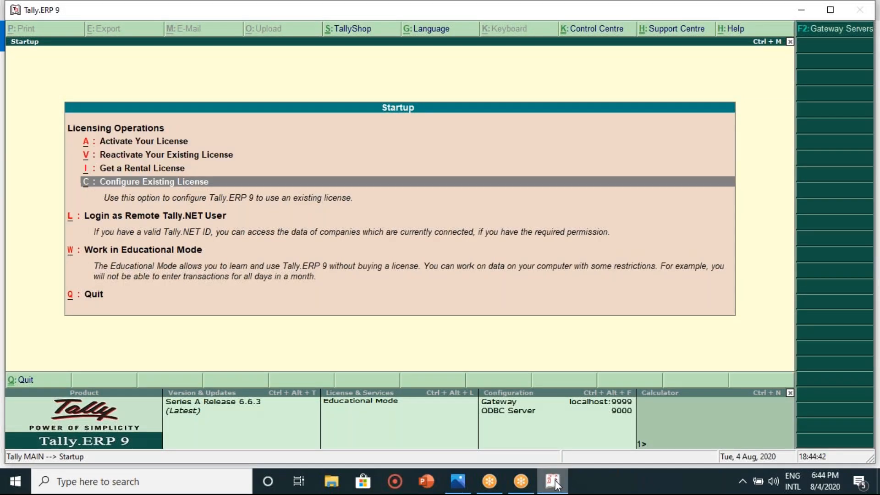
{"action": "key", "text": "Down"}
{"action": "key", "text": "Down"}
{"action": "key", "text": "Down"}
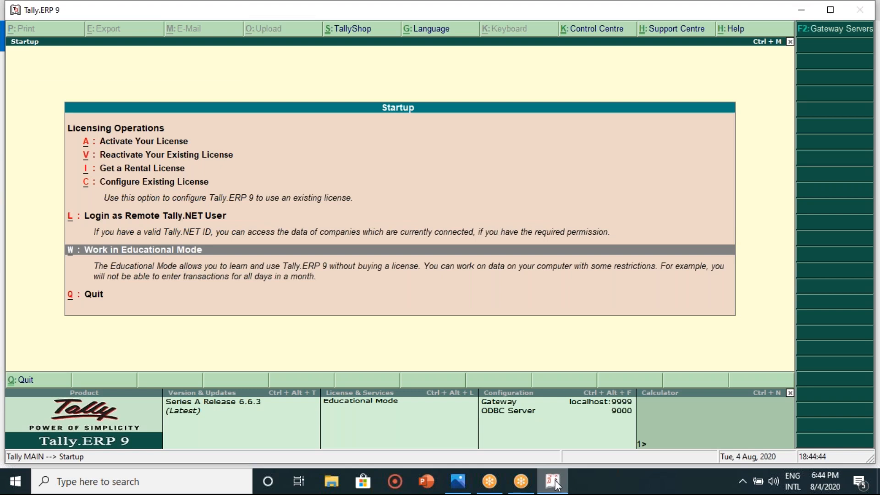
{"action": "key", "text": "Return"}
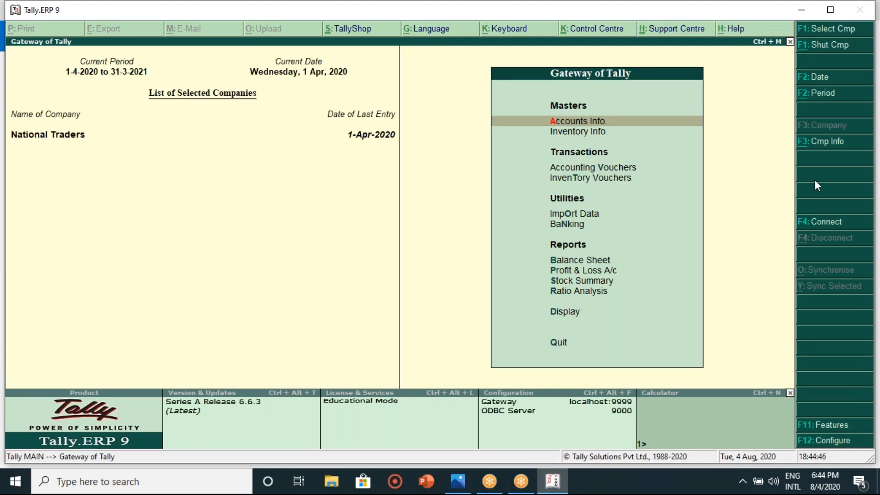
Start creating a new company from the company information options
{"action": "left_click", "coordinate": [820, 143]}
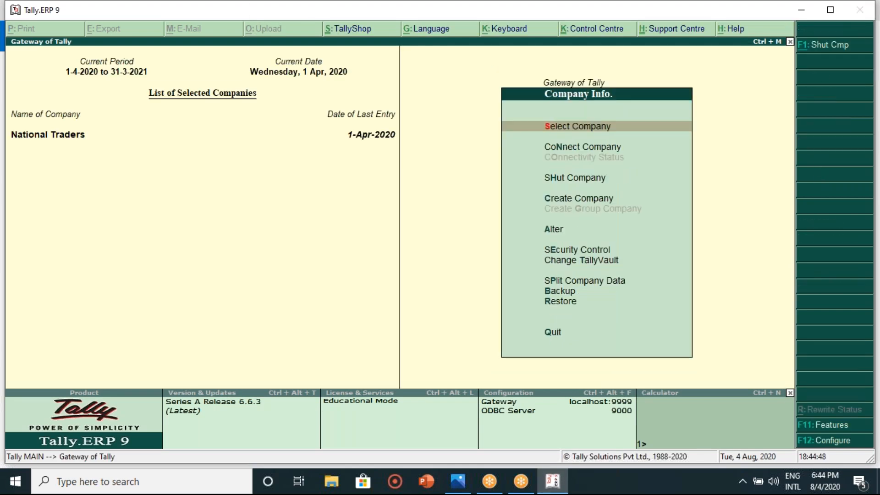
{"action": "key", "text": "Down"}
{"action": "key", "text": "Down"}
{"action": "key", "text": "Down"}
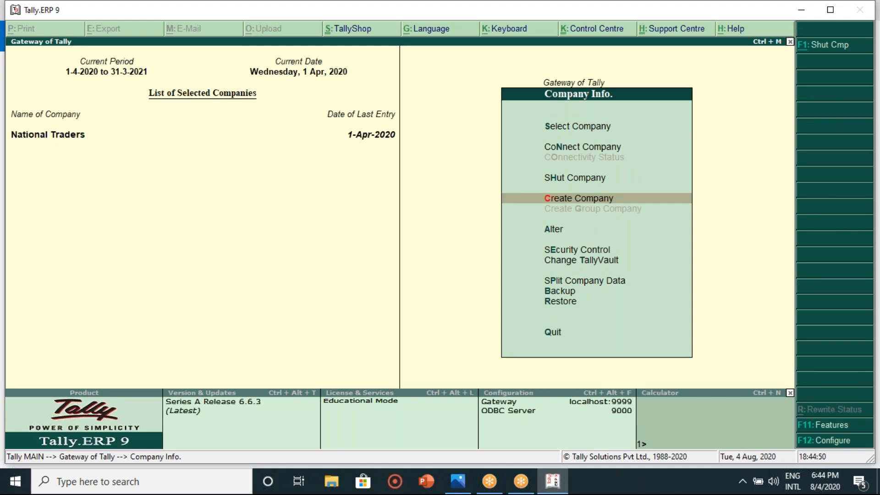
{"action": "key", "text": "Return"}
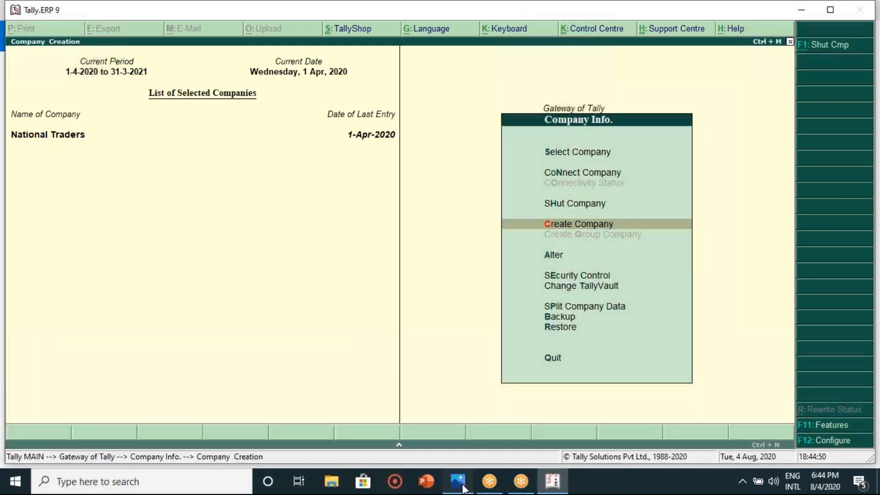
Look up the buyer on the invoice image, name the company Raj Data Processors and keep the same mailing name
{"action": "left_click", "coordinate": [460, 483]}
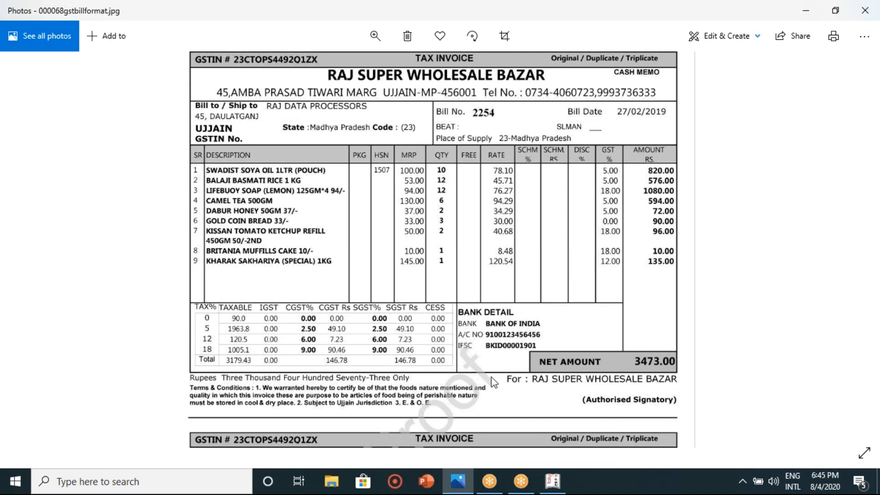
{"action": "left_click", "coordinate": [554, 485]}
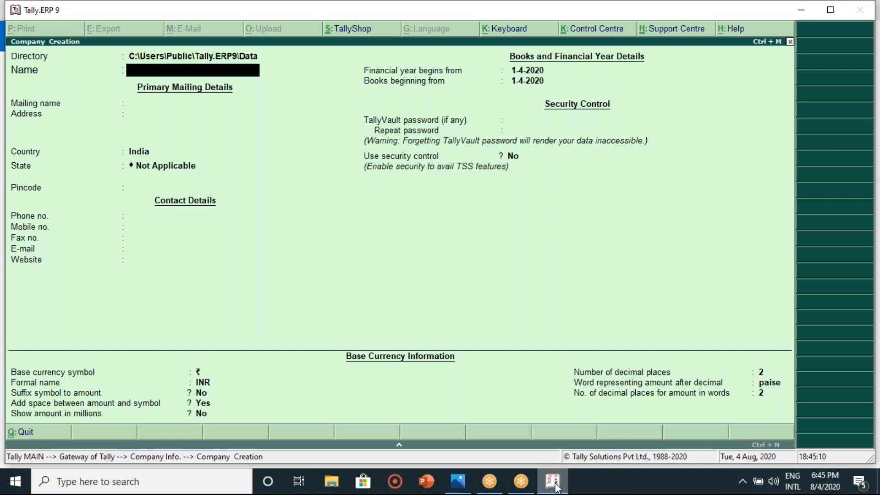
{"action": "type", "text": "Raj  Data Processor"}
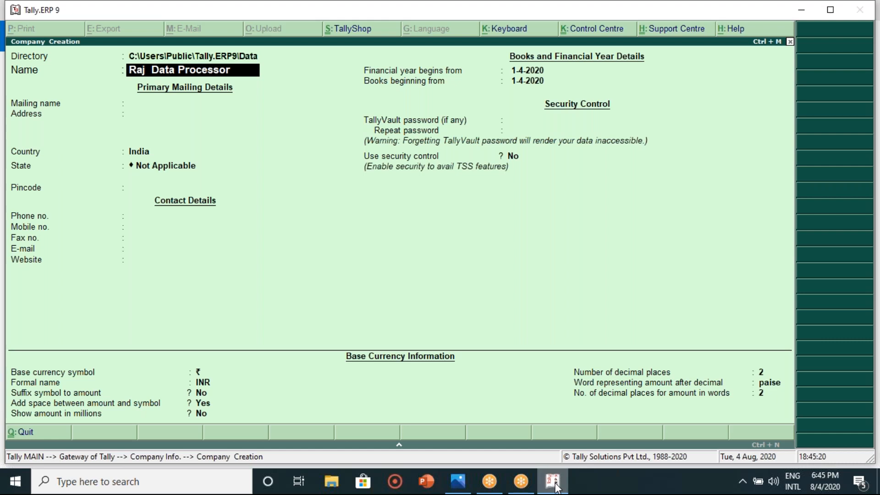
{"action": "type", "text": "s"}
{"action": "key", "text": "Return"}
{"action": "key", "text": "Return"}
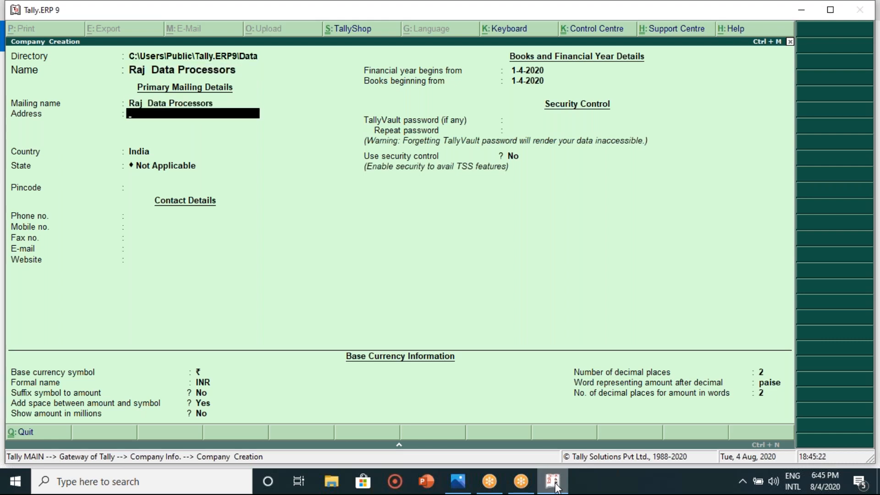
Check the invoice image again and enter the buyer's city as the company's address
{"action": "key", "text": "Return"}
{"action": "key", "text": "BackSpace"}
{"action": "left_click", "coordinate": [457, 486]}
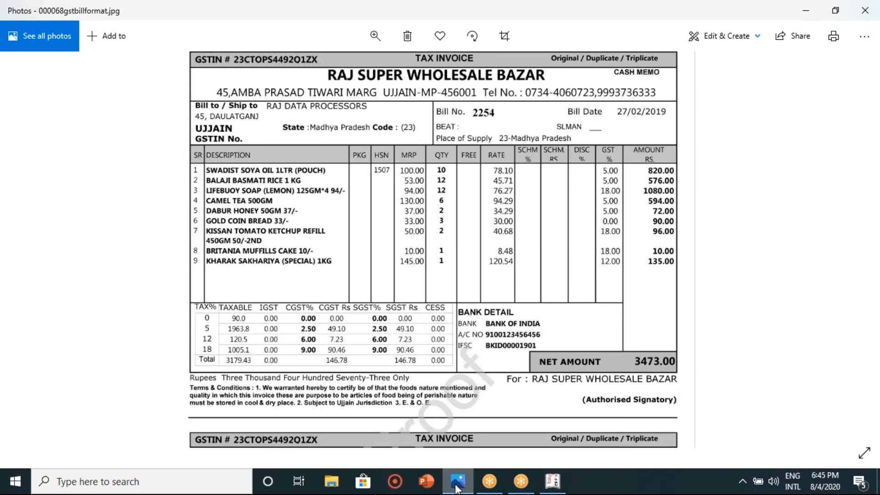
{"action": "left_click", "coordinate": [457, 486]}
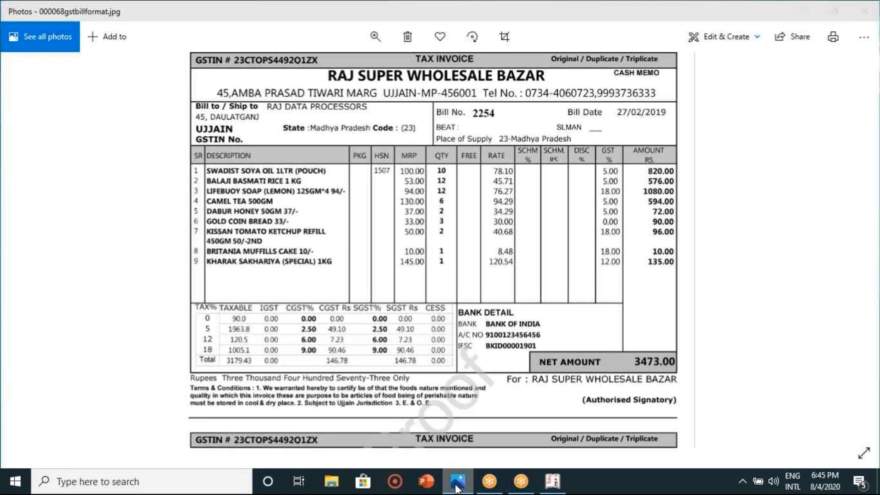
{"action": "type", "text": "j"}
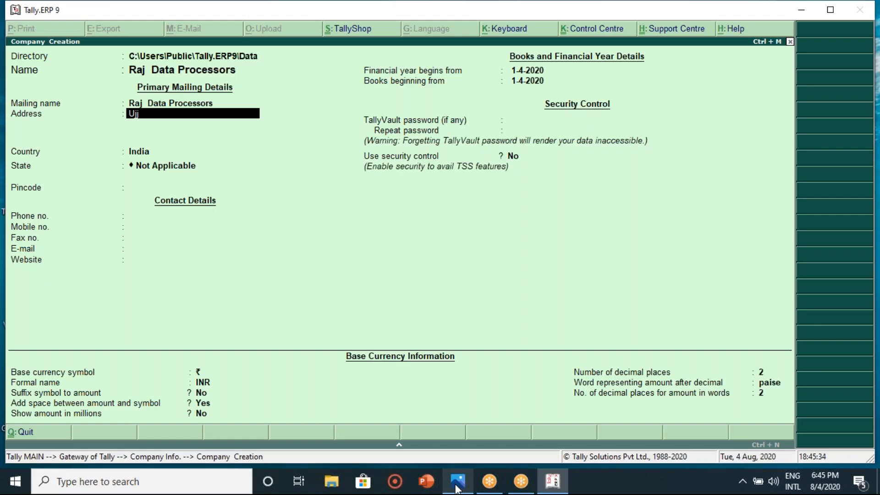
{"action": "type", "text": "jain"}
{"action": "key", "text": "Return"}
{"action": "key", "text": "Return"}
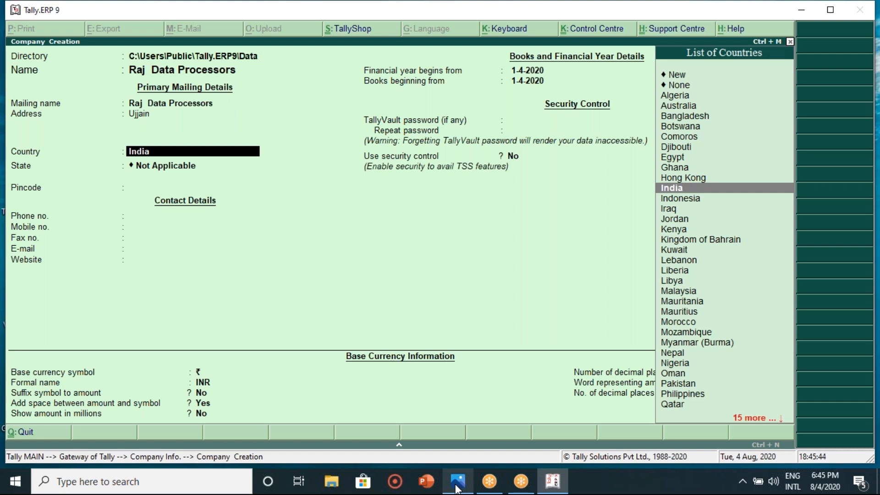
{"action": "type", "text": "K"}
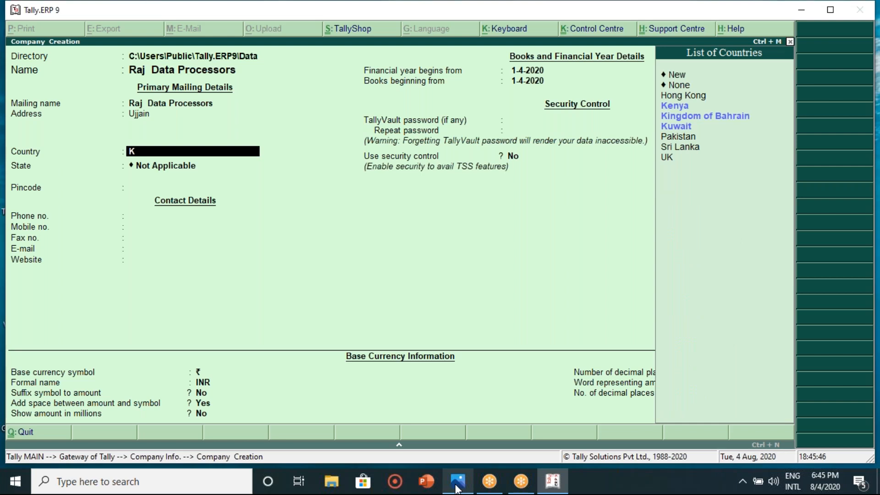
{"action": "key", "text": "BackSpace"}
{"action": "key", "text": "BackSpace"}
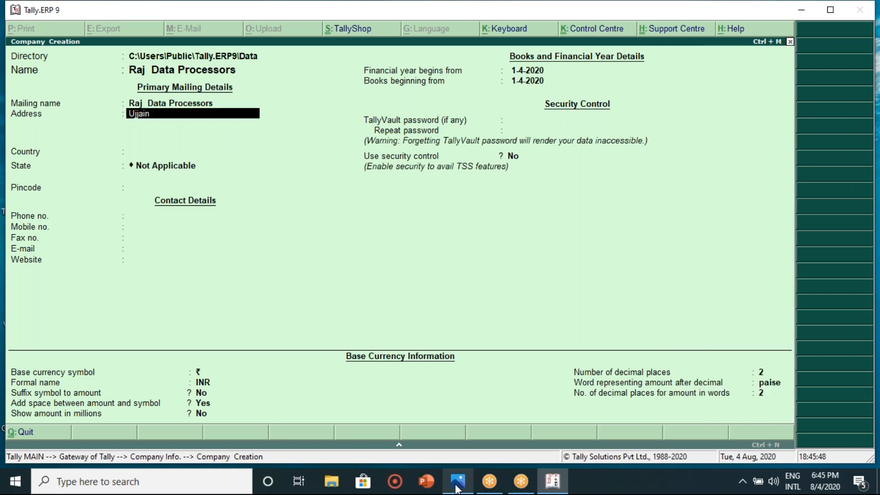
{"action": "key", "text": "Return"}
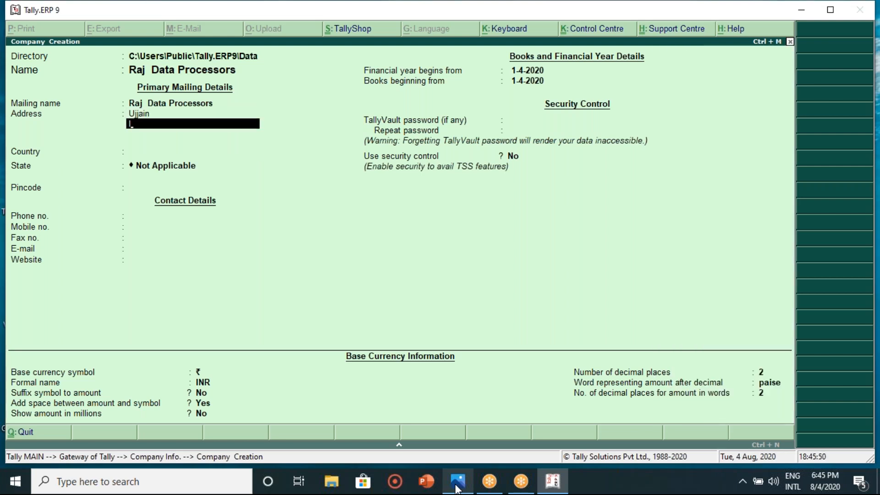
{"action": "key", "text": "Return"}
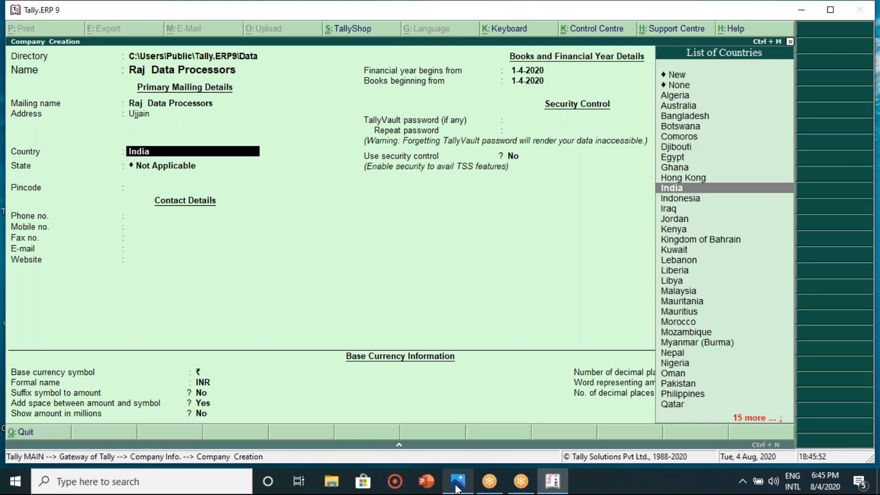
Keep India as the company's country and set the state to Karnataka
{"action": "key", "text": "Return"}
{"action": "type", "text": "Ka"}
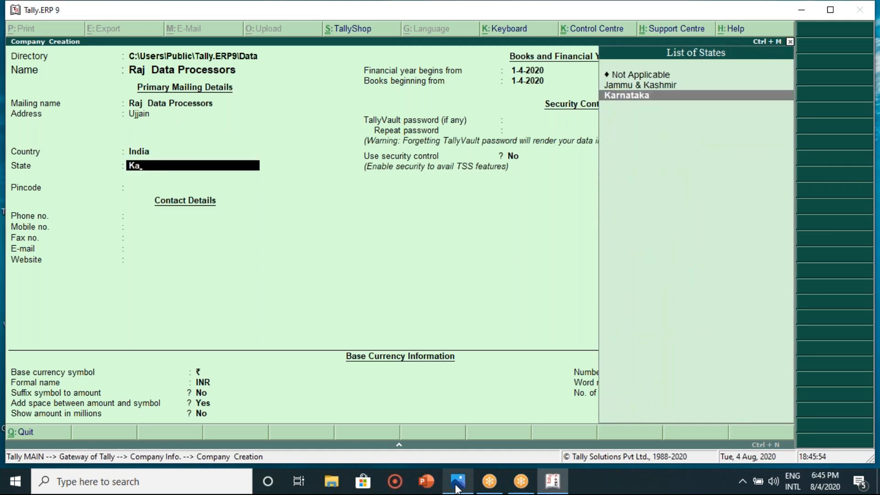
{"action": "key", "text": "Return"}
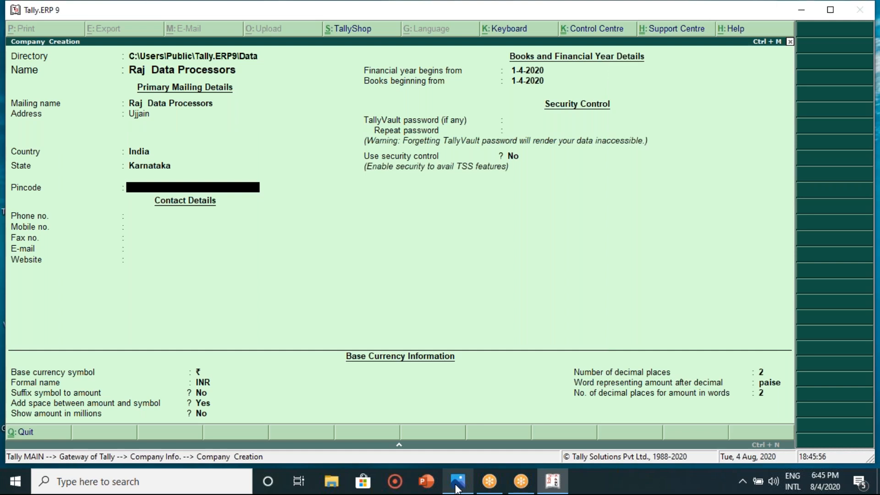
Enter the company's pincode and leave the phone number blank
{"action": "key", "text": "Return"}
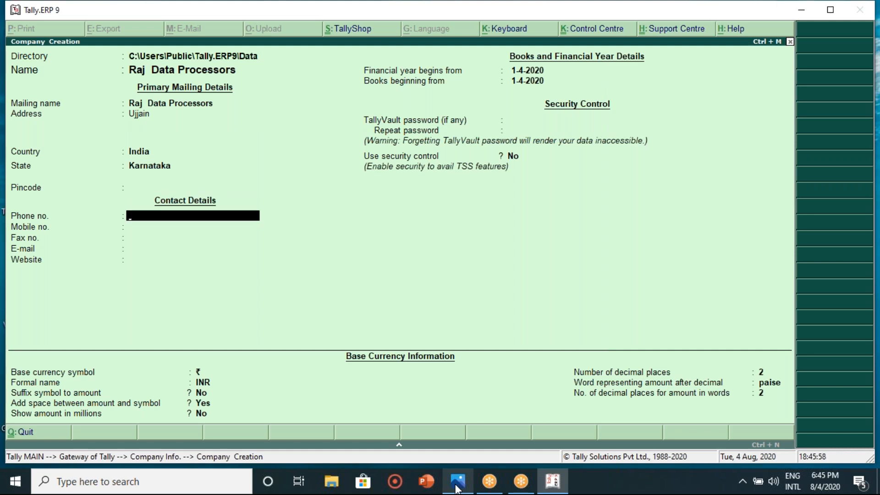
{"action": "key", "text": "BackSpace"}
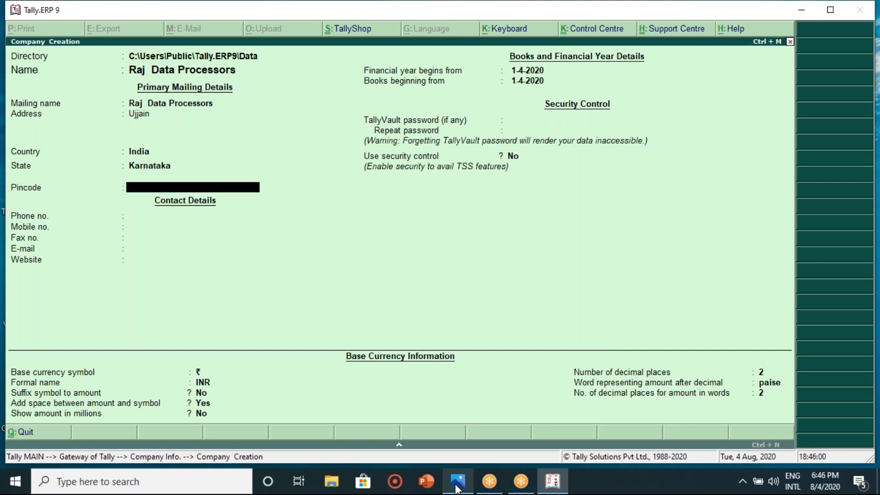
{"action": "type", "text": "082356"}
{"action": "key", "text": "Return"}
{"action": "key", "text": "Return"}
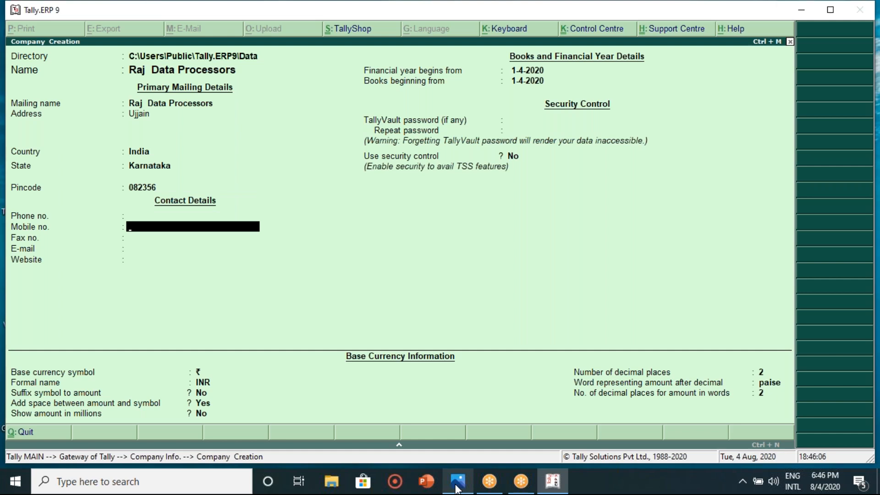
Switch to the invoice image in Photos and examine the enlarged upper copy for its party and item details
{"action": "left_click", "coordinate": [458, 487]}
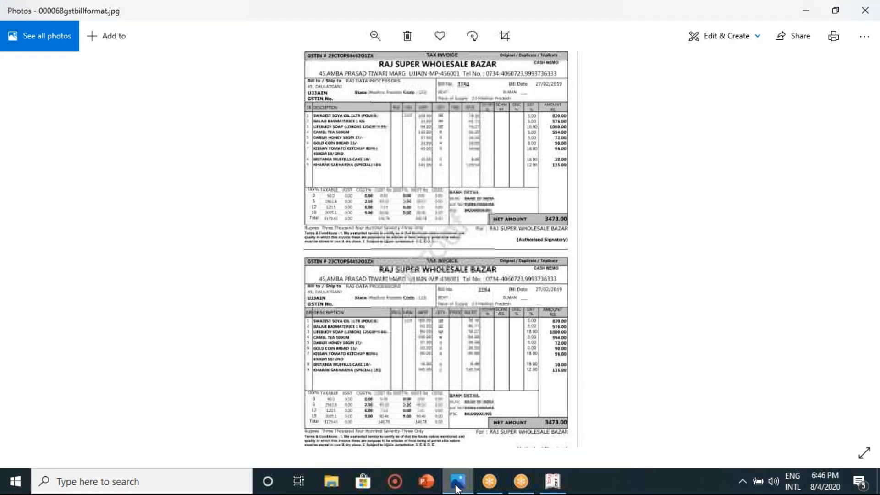
{"action": "left_click", "coordinate": [457, 487]}
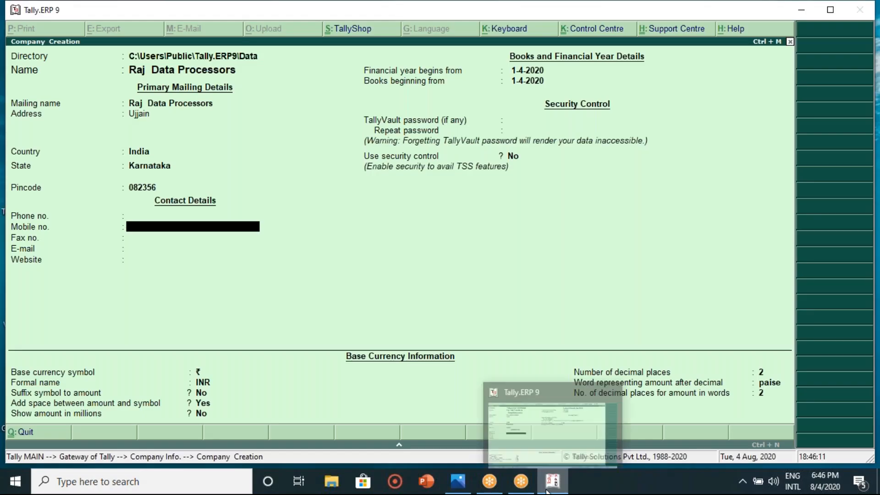
{"action": "left_click", "coordinate": [458, 484]}
{"action": "left_click", "coordinate": [374, 35]}
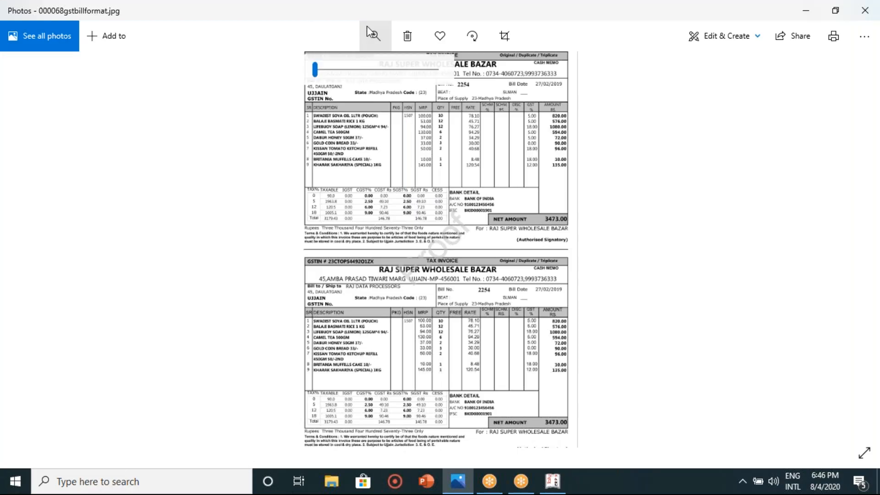
{"action": "mouse_move", "coordinate": [317, 72]}
{"action": "left_click_drag", "start_coordinate": [318, 71], "coordinate": [330, 72]}
{"action": "left_click_drag", "start_coordinate": [312, 207], "coordinate": [303, 408]}
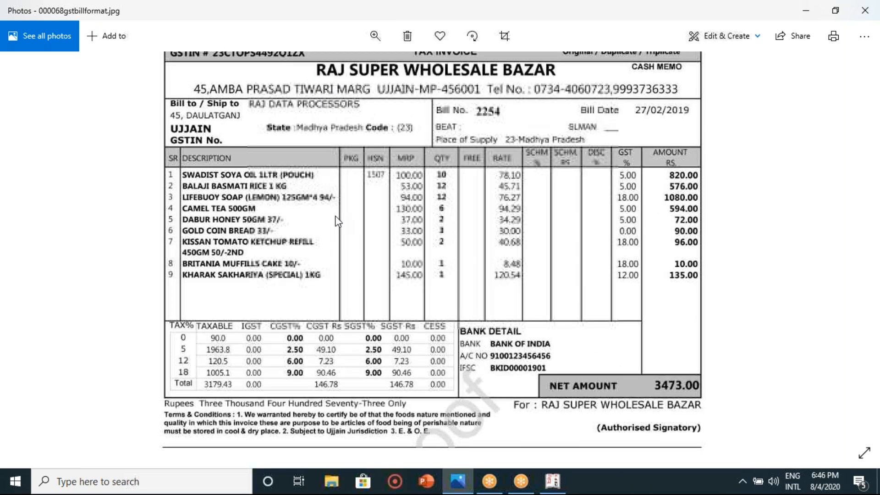
{"action": "left_click_drag", "start_coordinate": [334, 218], "coordinate": [331, 244]}
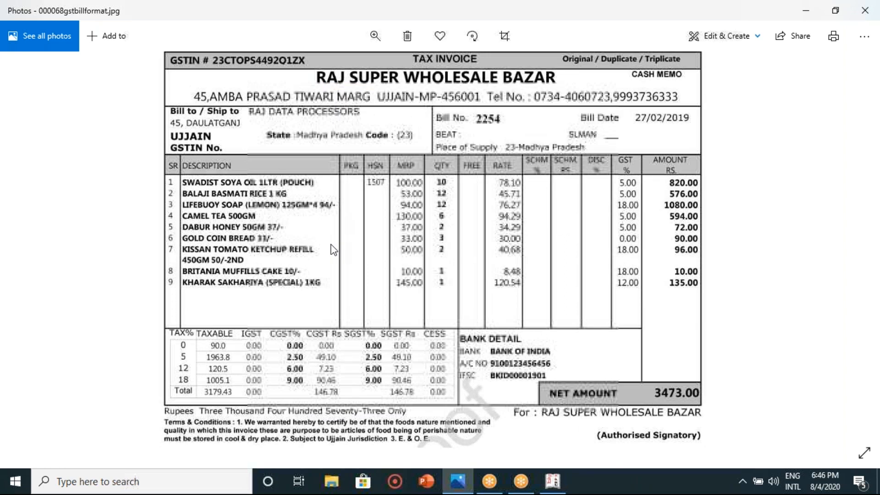
Switch back to Tally.ERP 9, enter the company's mobile number and leave the fax number blank
{"action": "left_click", "coordinate": [553, 482]}
{"action": "type", "text": "99878979"}
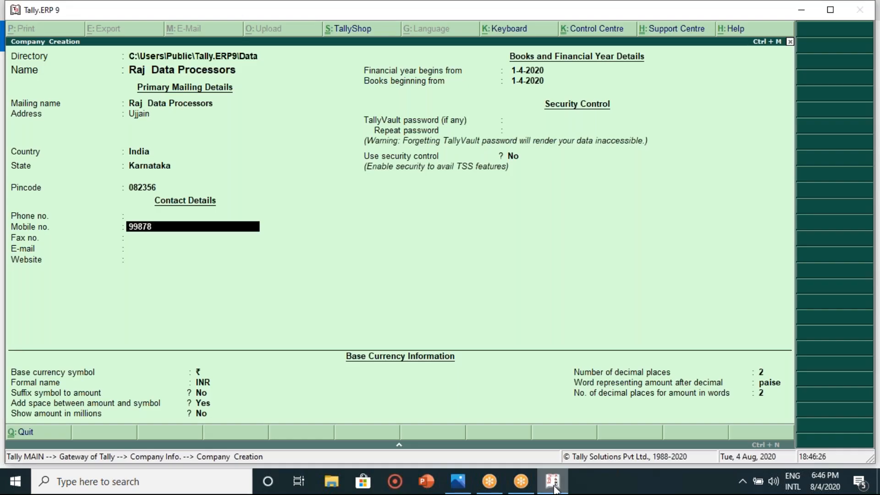
{"action": "key", "text": "Return"}
{"action": "key", "text": "Return"}
{"action": "key", "text": "Return"}
{"action": "key", "text": "Return"}
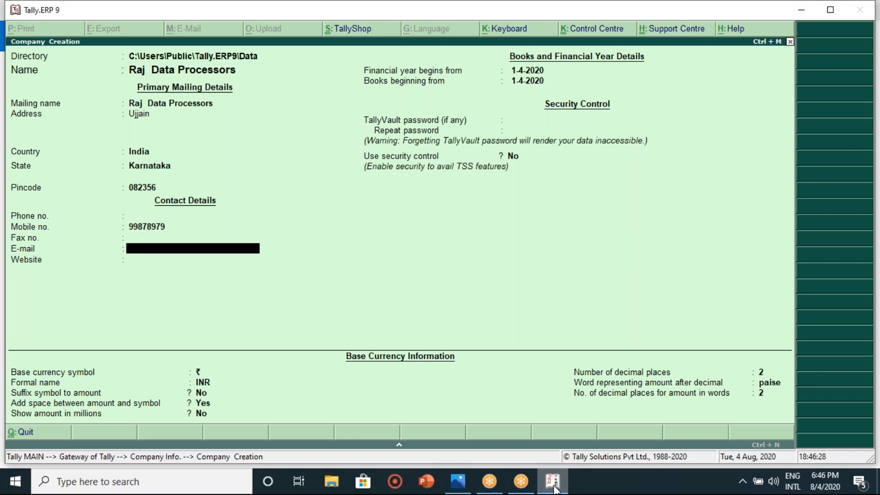
Keep the remaining contact, financial year, security and base currency fields at their defaults and save the new company
{"action": "key", "text": "Return"}
{"action": "key", "text": "Return"}
{"action": "key", "text": "Return"}
{"action": "key", "text": "Return"}
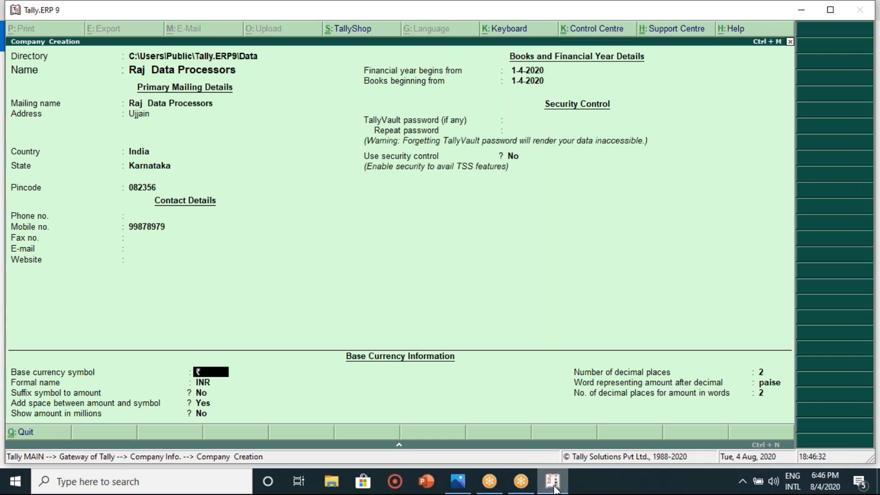
{"action": "key", "text": "Return"}
{"action": "key", "text": "Return"}
{"action": "key", "text": "Return"}
{"action": "key", "text": "Return"}
{"action": "key", "text": "Return"}
{"action": "key", "text": "Return"}
{"action": "key", "text": "Return"}
{"action": "key", "text": "Return"}
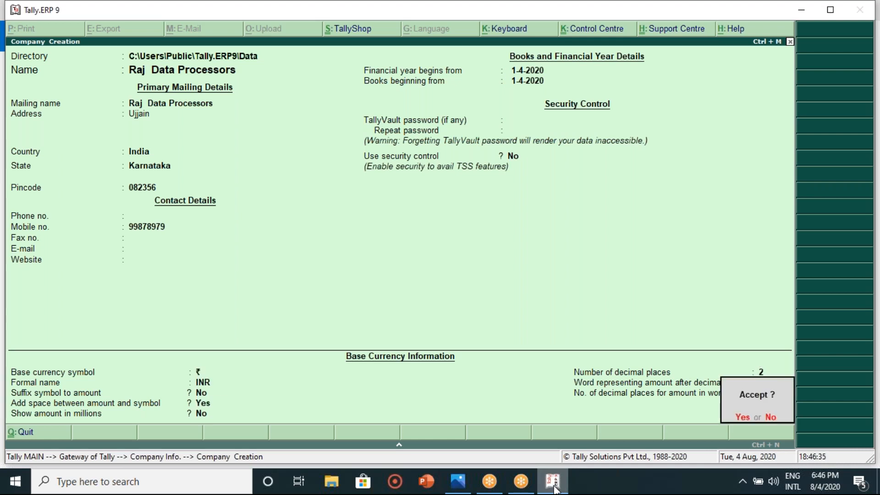
{"action": "key", "text": "Return"}
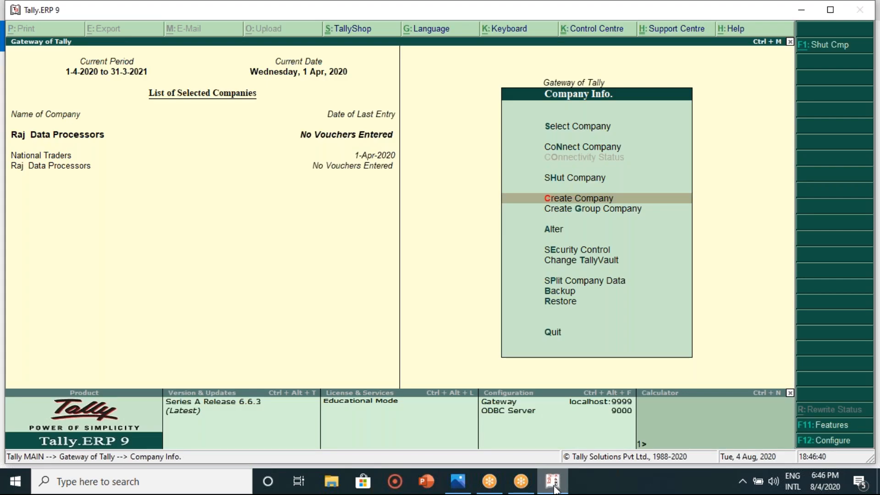
Leave the company management options and open the inventory masters for Raj Data Processors
{"action": "key", "text": "Escape"}
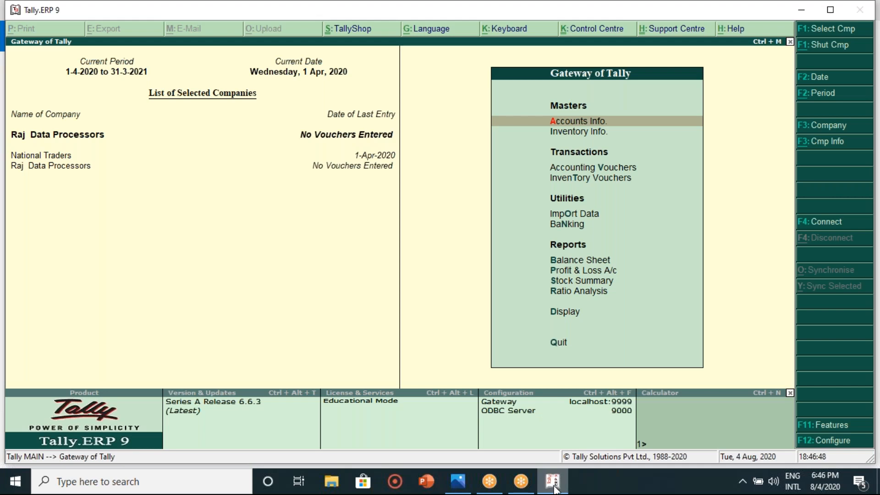
{"action": "key", "text": "Down"}
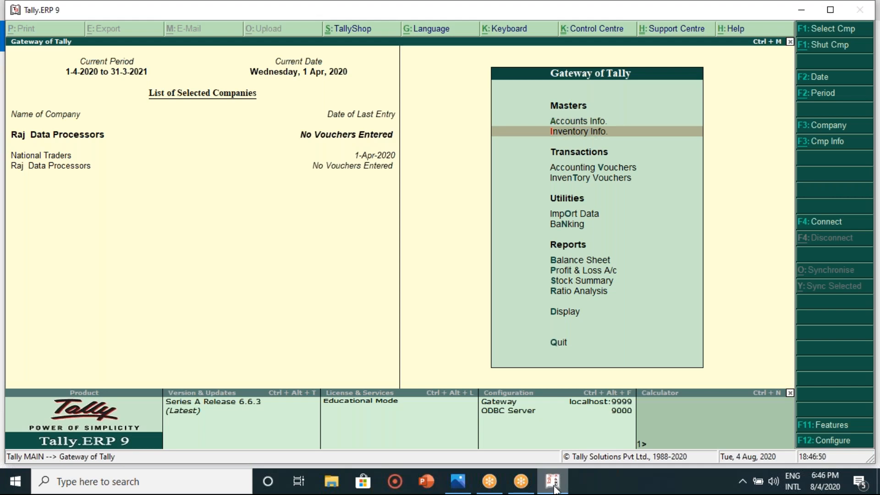
{"action": "key", "text": "Return"}
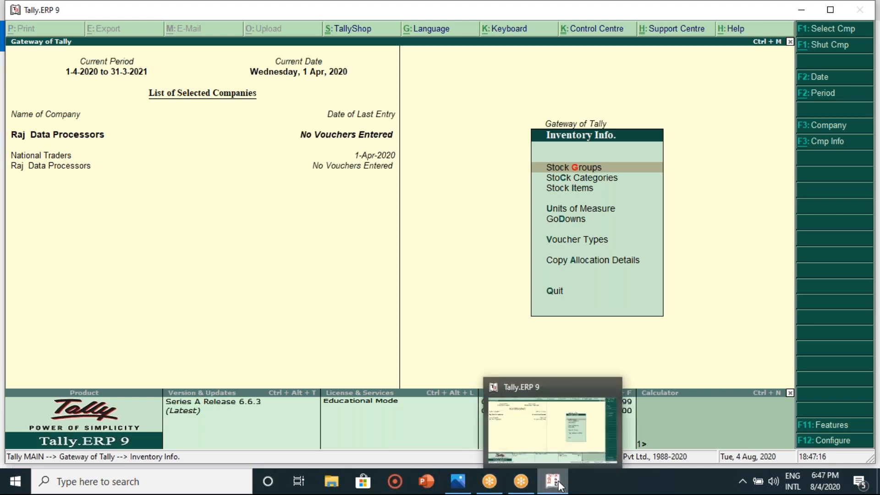
Switch to the invoice image in Photos, examine its item descriptions, quantities and rates, and return to Tally.ERP 9
{"action": "mouse_move", "coordinate": [479, 485]}
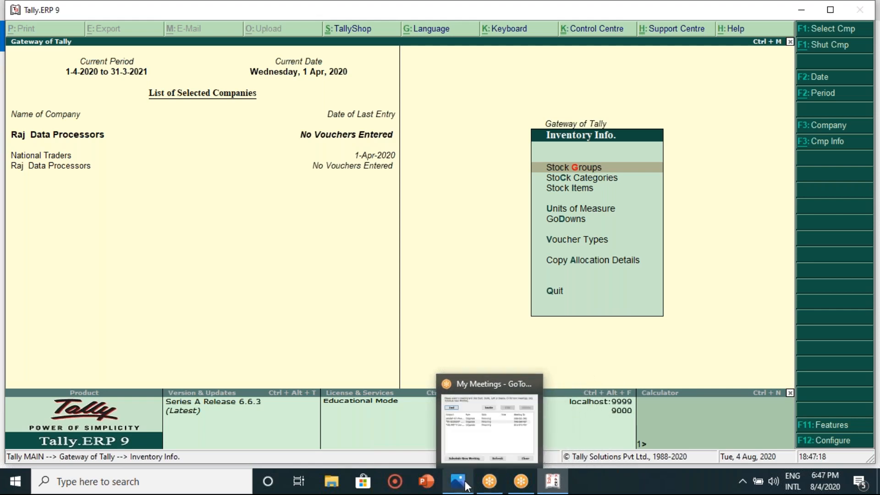
{"action": "left_click", "coordinate": [458, 481]}
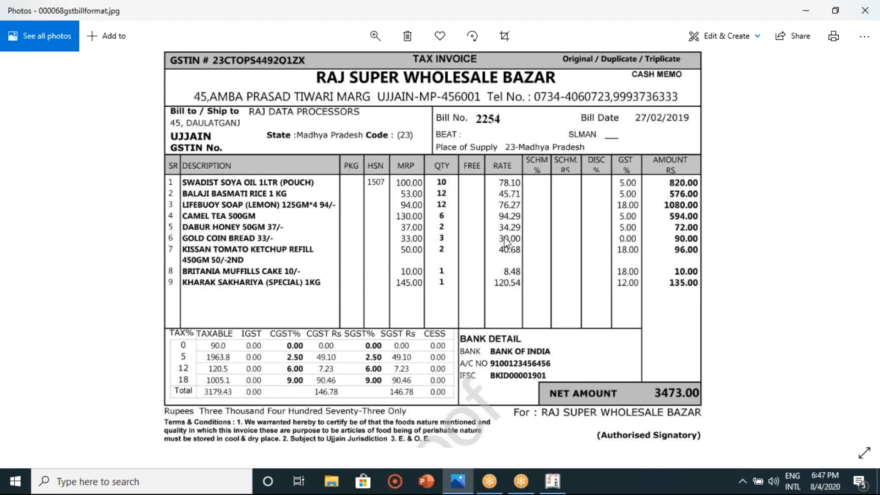
{"action": "left_click", "coordinate": [551, 482]}
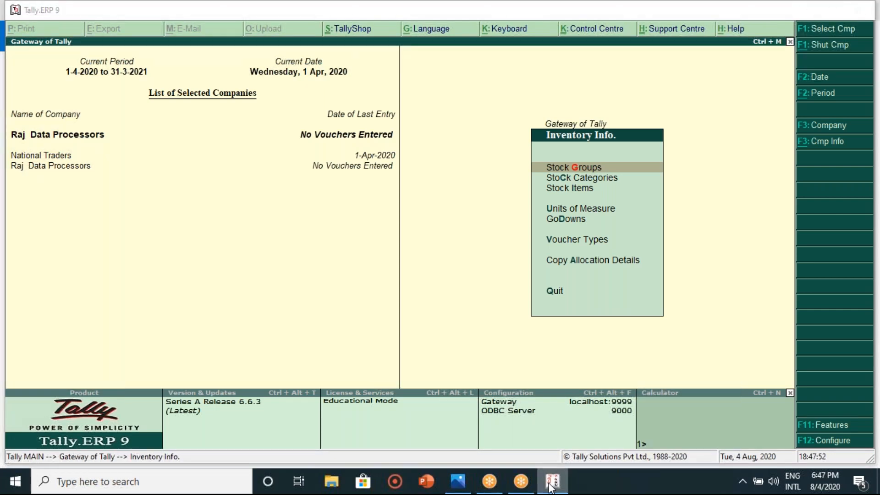
{"action": "left_click", "coordinate": [551, 482]}
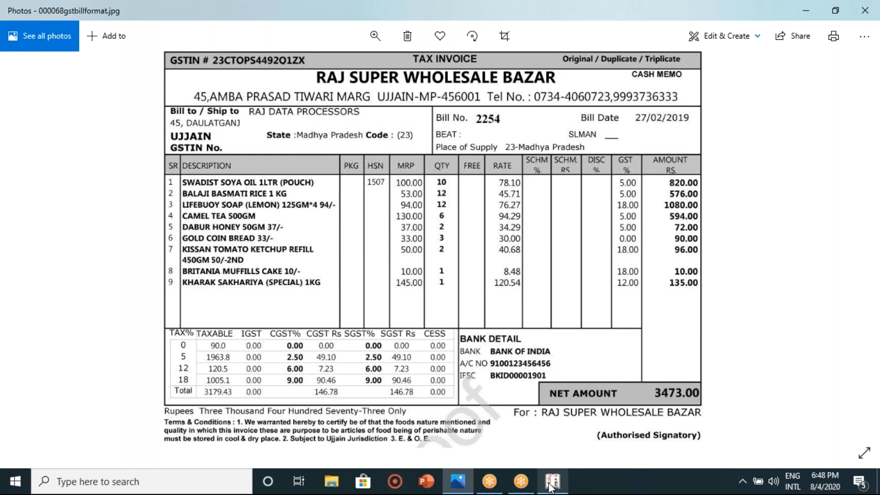
{"action": "left_click", "coordinate": [553, 482]}
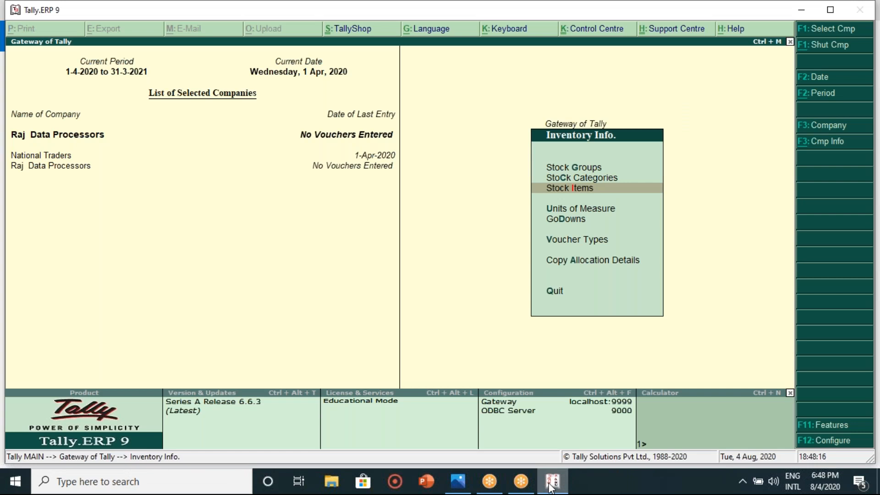
{"action": "key", "text": "Down"}
{"action": "key", "text": "Return"}
{"action": "key", "text": "Return"}
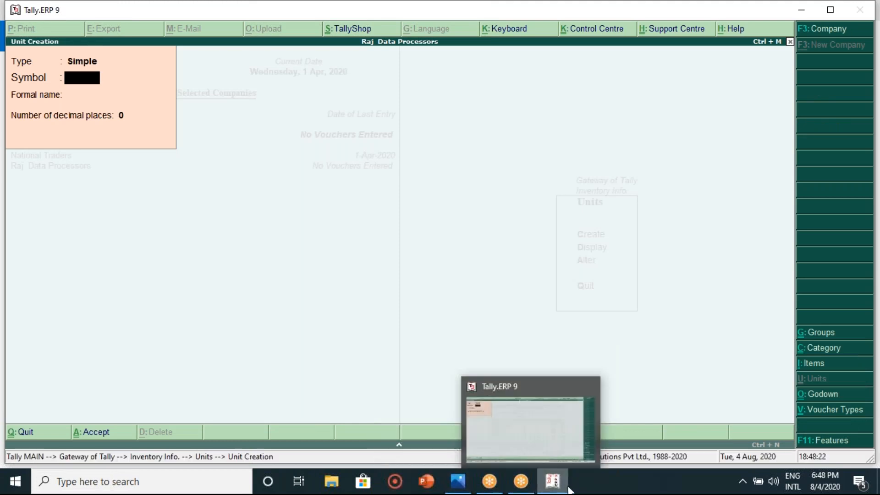
{"action": "left_click", "coordinate": [568, 489]}
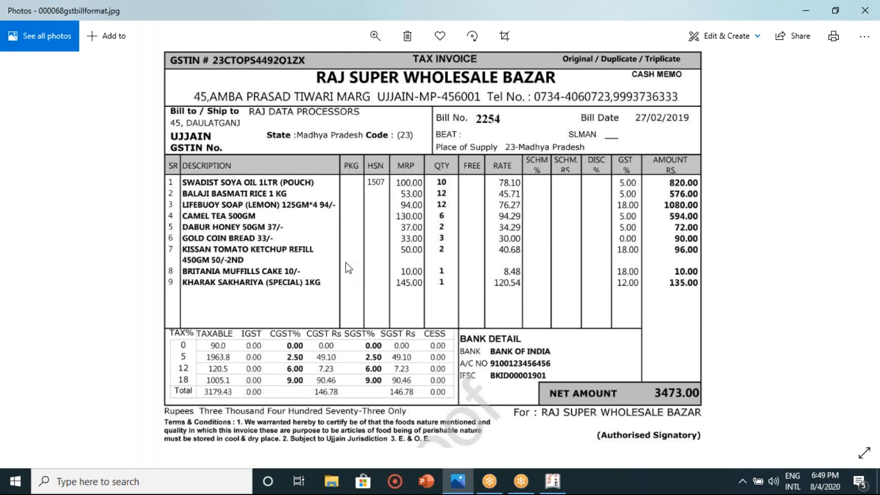
{"action": "left_click", "coordinate": [552, 485]}
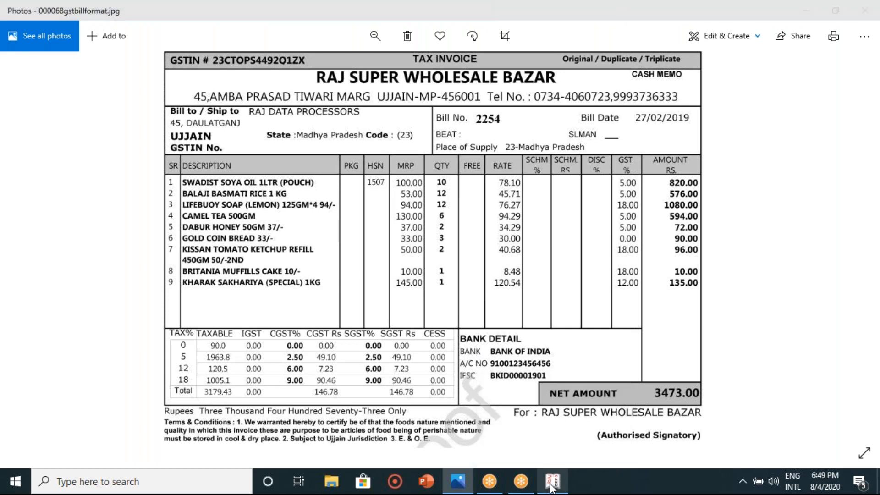
{"action": "key", "text": "Escape"}
{"action": "key", "text": "y"}
{"action": "key", "text": "Escape"}
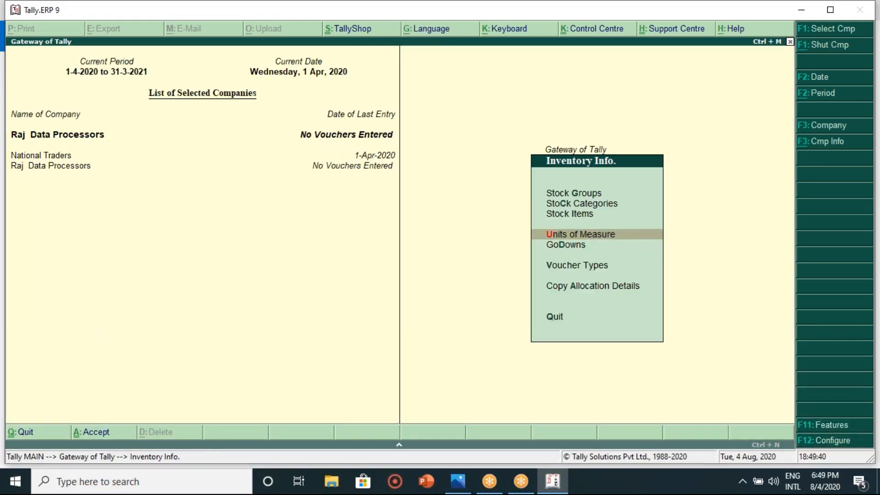
Create a simple unit of measure with symbol Nos., formal name Numbers and 0 decimal places
{"action": "key", "text": "Return"}
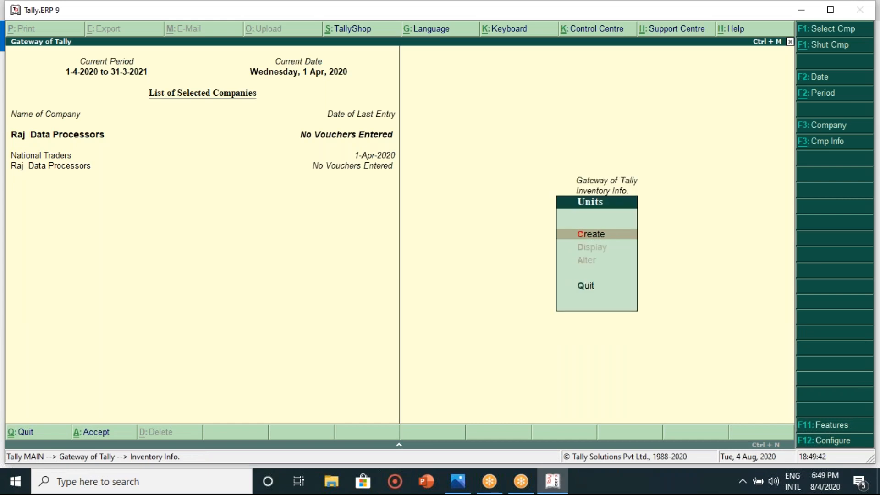
{"action": "key", "text": "Return"}
{"action": "type", "text": "no"}
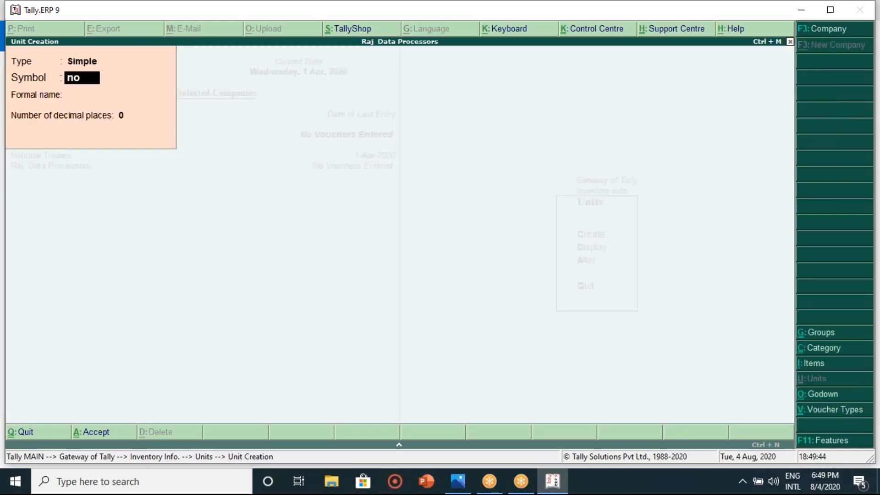
{"action": "key", "text": "BackSpace"}
{"action": "key", "text": "BackSpace"}
{"action": "type", "text": "Nos."}
{"action": "key", "text": "Return"}
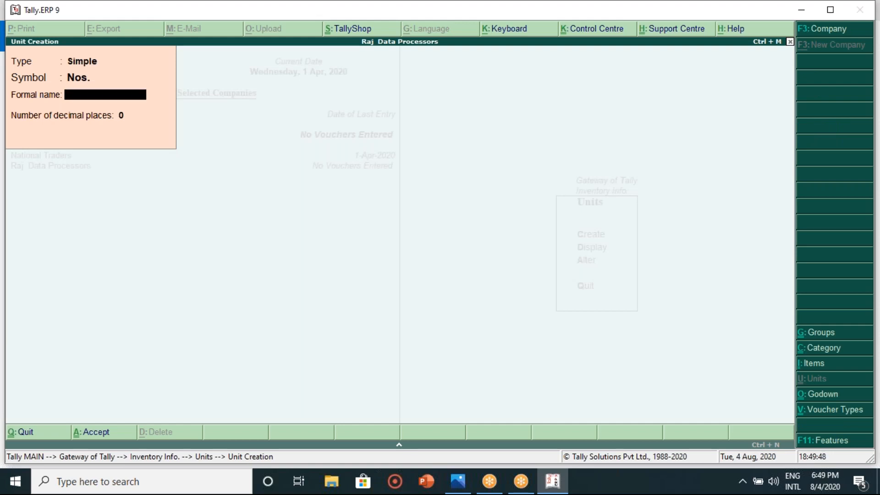
{"action": "type", "text": "Numbers"}
{"action": "key", "text": "Return"}
{"action": "key", "text": "Return"}
{"action": "key", "text": "Return"}
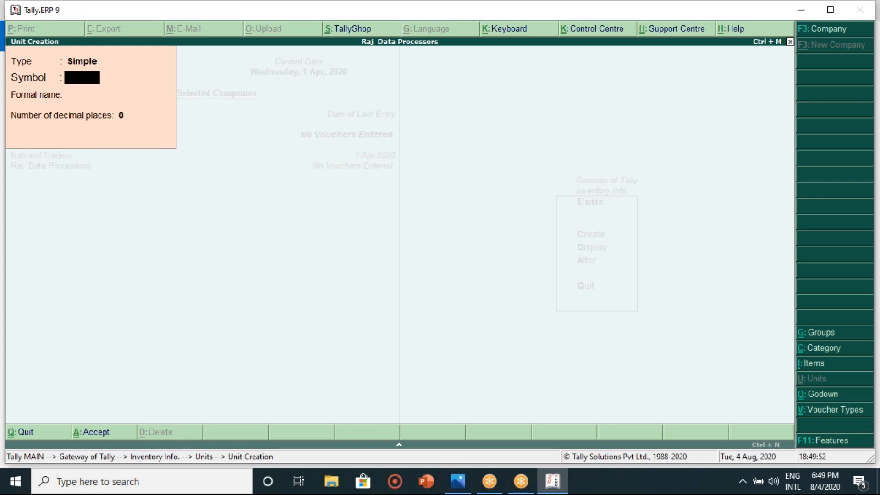
Create a simple unit of measure with symbol Pcs, formal name Pc and 0 decimal places
{"action": "type", "text": "Pcs"}
{"action": "key", "text": "Return"}
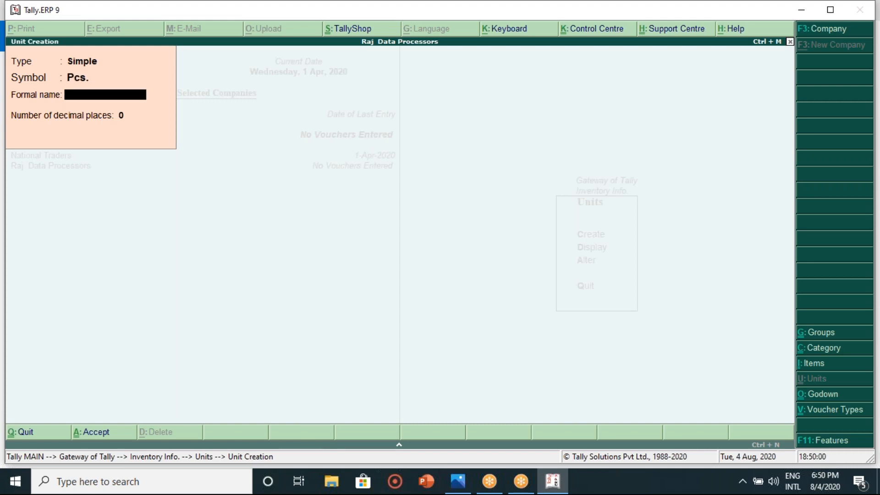
{"action": "type", "text": "Pc"}
{"action": "key", "text": "Return"}
{"action": "key", "text": "Return"}
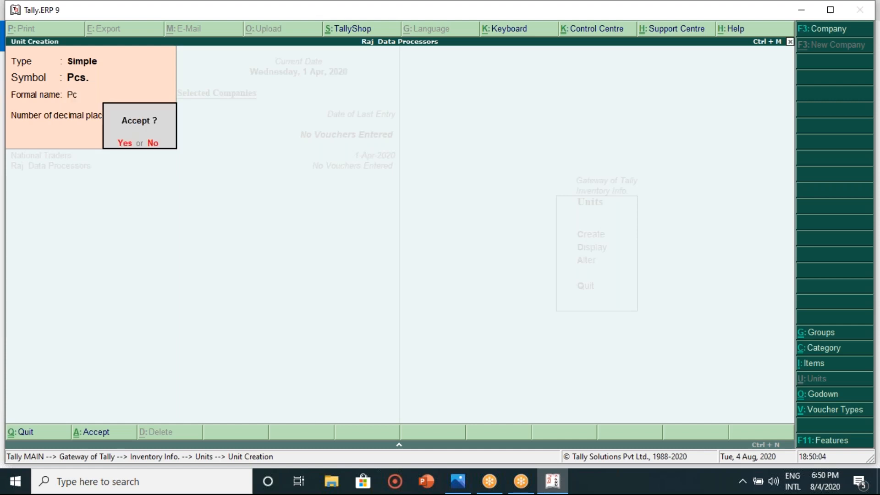
{"action": "key", "text": "Return"}
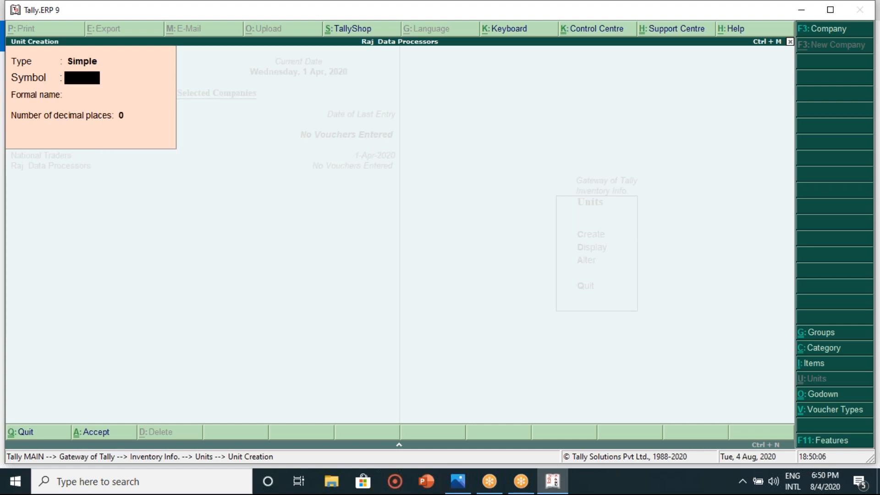
Create a simple unit of measure with symbol Ltr, formal name Ltrs and 0 decimal places
{"action": "type", "text": "l"}
{"action": "key", "text": "BackSpace"}
{"action": "type", "text": "Ltr"}
{"action": "key", "text": "Return"}
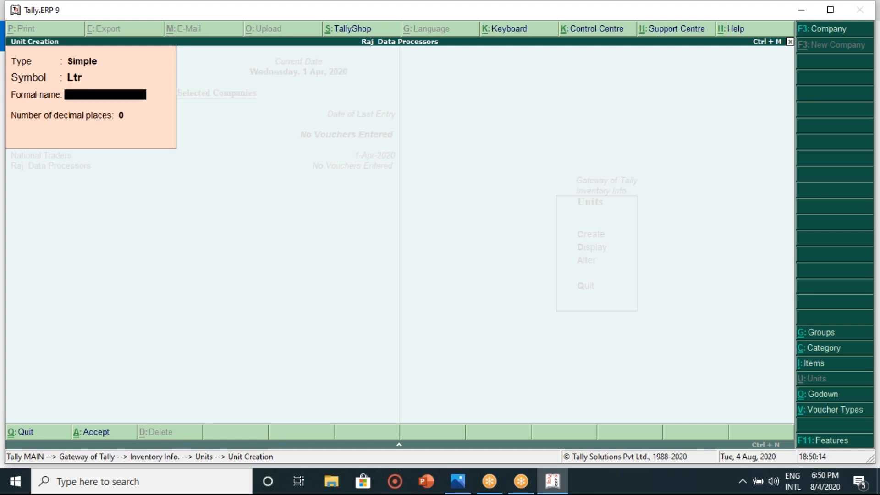
{"action": "type", "text": "Ltrs"}
{"action": "key", "text": "Return"}
{"action": "key", "text": "Return"}
{"action": "key", "text": "Return"}
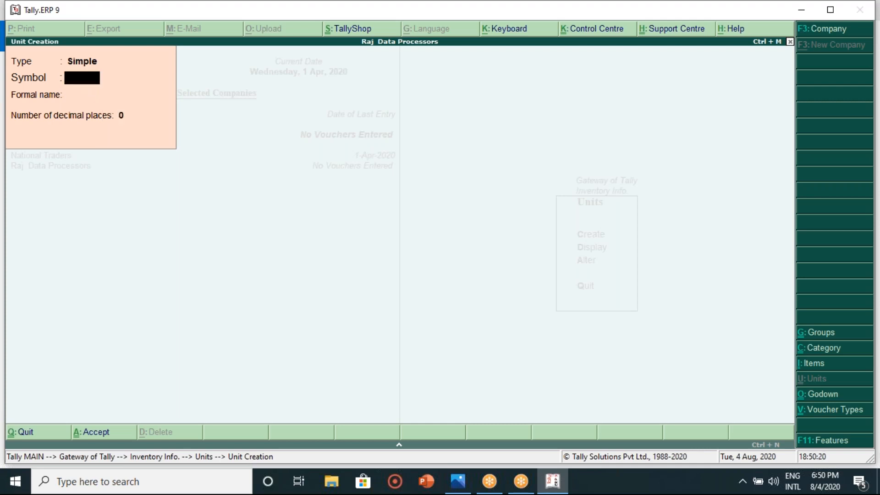
Create a simple unit of measure with symbol Kg, formal name Kgs and 0 decimal places
{"action": "type", "text": "Kg"}
{"action": "key", "text": "Return"}
{"action": "type", "text": "Kg"}
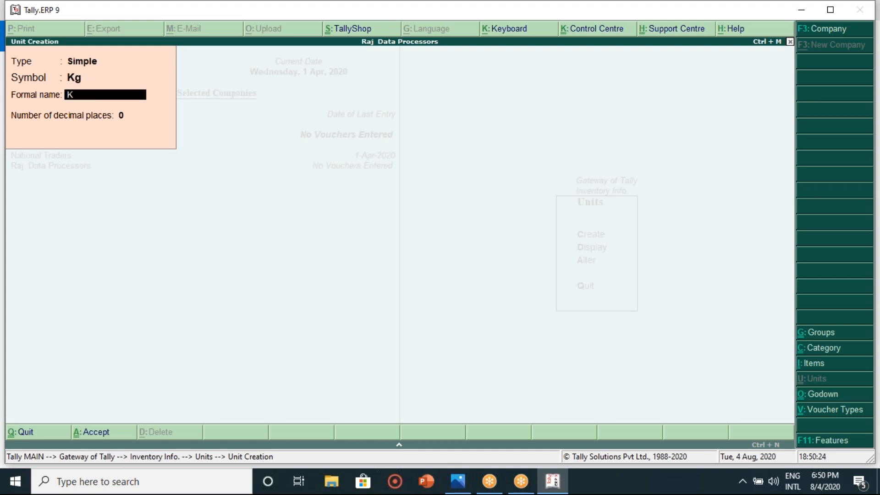
{"action": "type", "text": "s"}
{"action": "key", "text": "Return"}
{"action": "key", "text": "Return"}
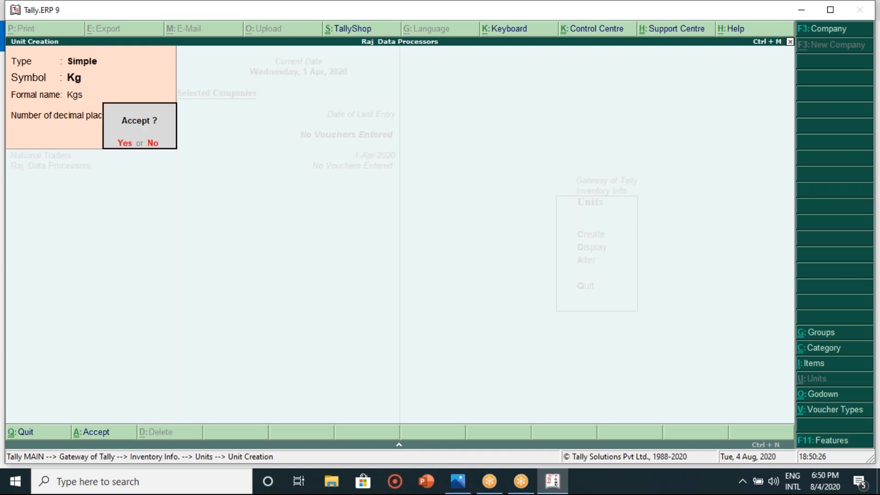
{"action": "key", "text": "Return"}
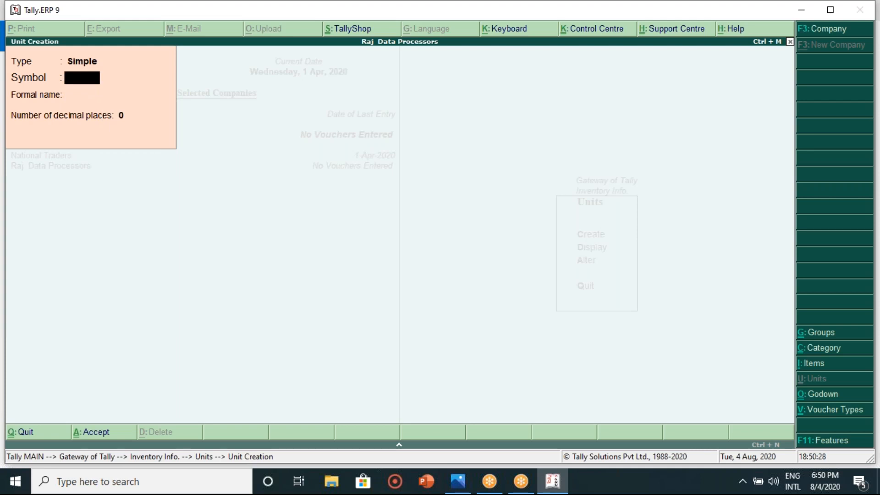
Create a simple unit of measure with symbol gm, formal name Gms and 0 decimal places
{"action": "type", "text": "GM"}
{"action": "key", "text": "Return"}
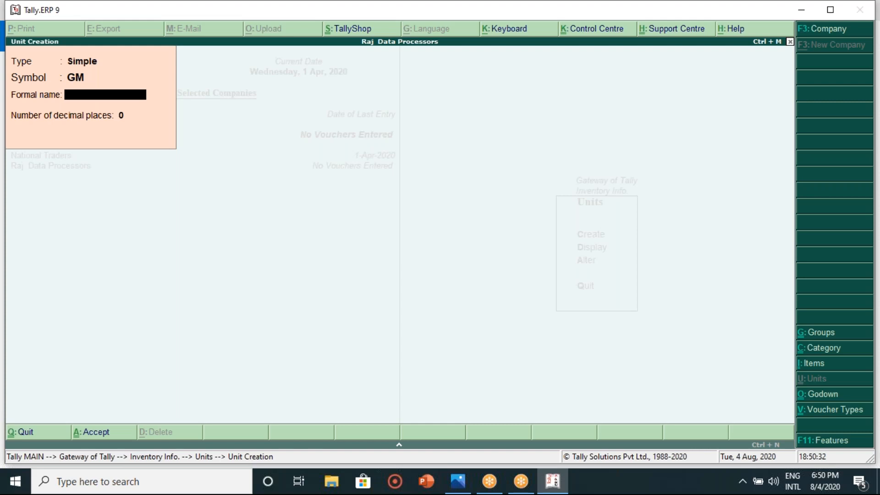
{"action": "key", "text": "BackSpace"}
{"action": "type", "text": "gm"}
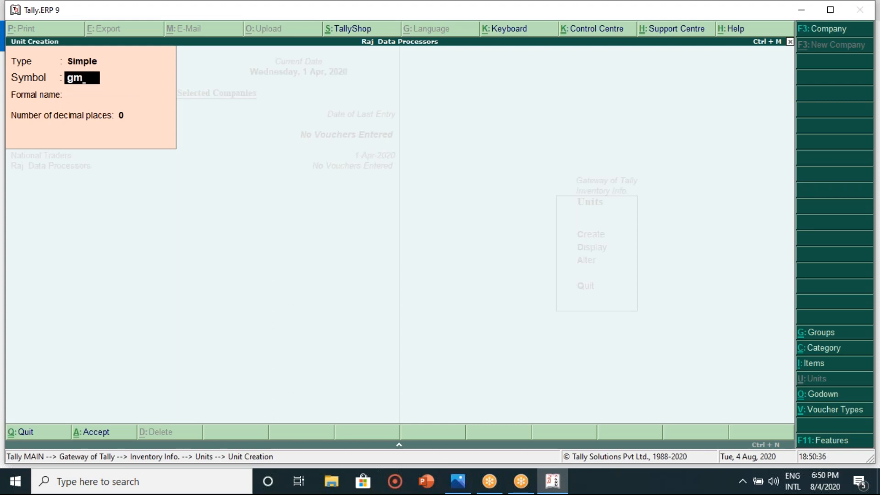
{"action": "key", "text": "Return"}
{"action": "type", "text": "Gms"}
{"action": "key", "text": "Return"}
{"action": "key", "text": "Return"}
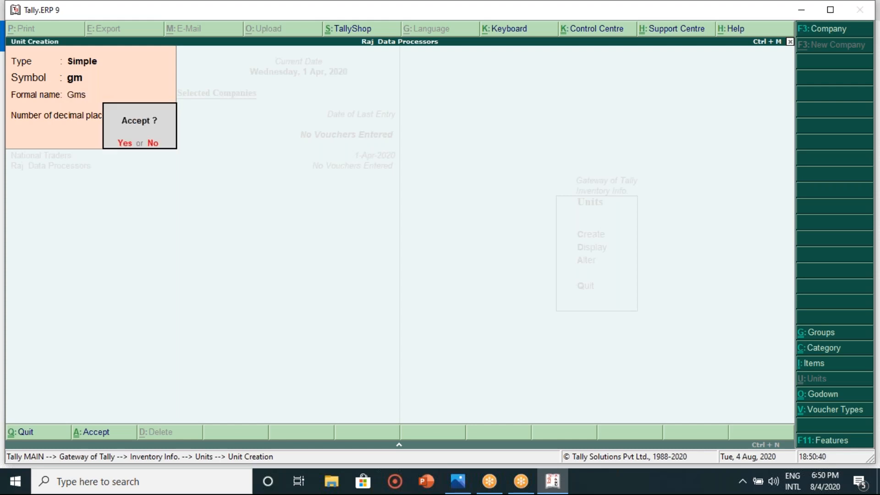
{"action": "key", "text": "Return"}
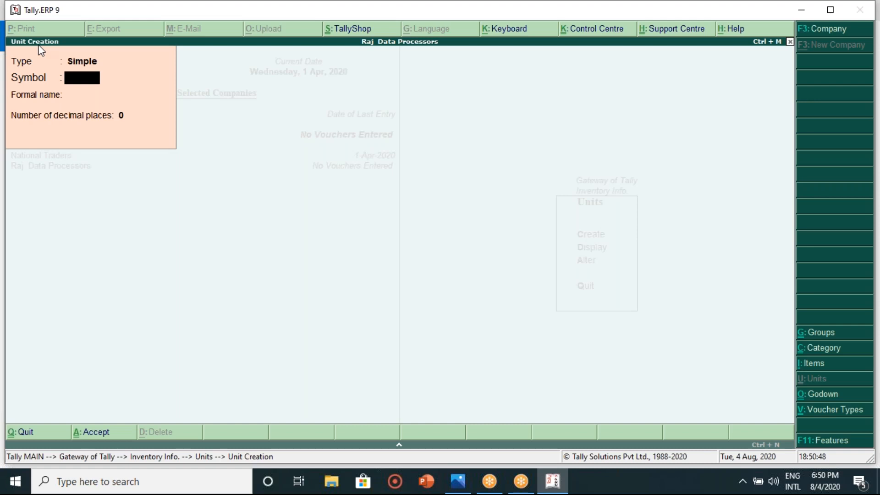
Quit unit creation and display the list of the company's units of measure to check the entries
{"action": "key", "text": "Escape"}
{"action": "key", "text": "Return"}
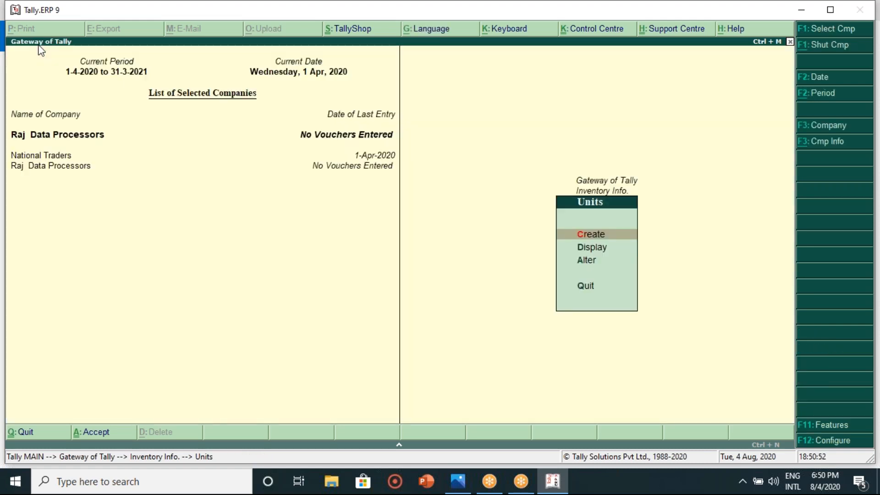
{"action": "key", "text": "Down"}
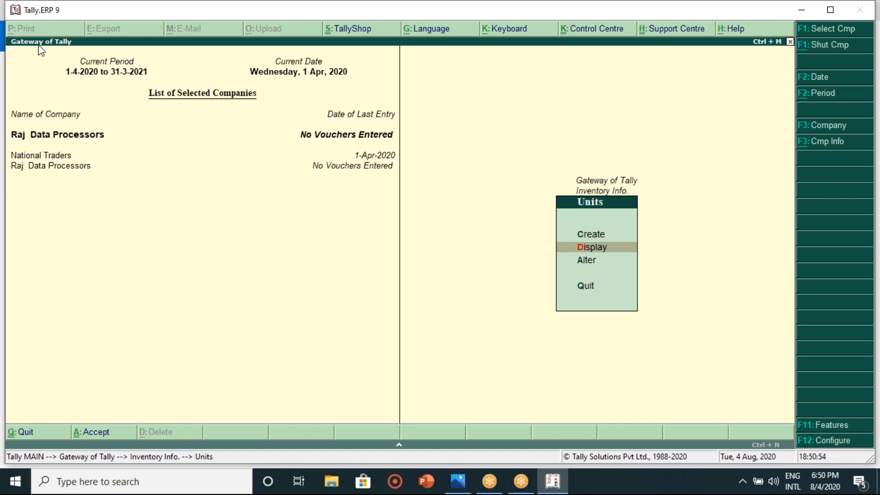
{"action": "key", "text": "Return"}
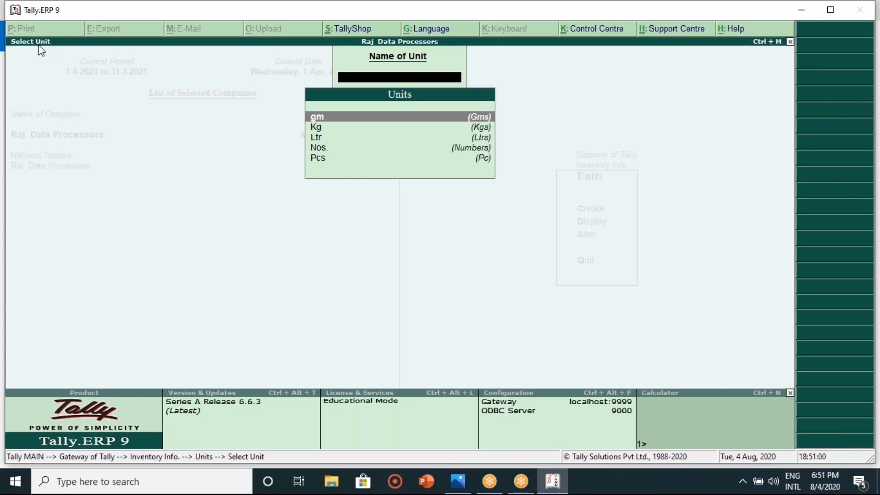
{"action": "key", "text": "Escape"}
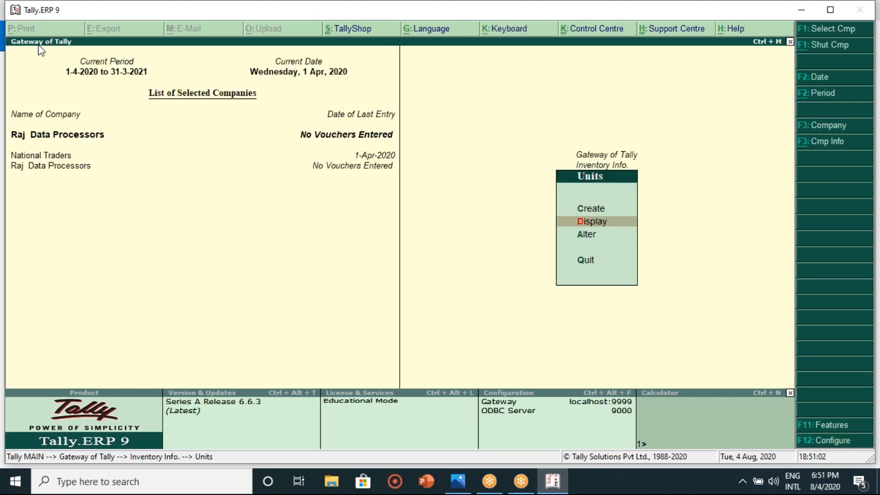
Leave the Units menu and open the creation form for a single stock item
{"action": "key", "text": "Escape"}
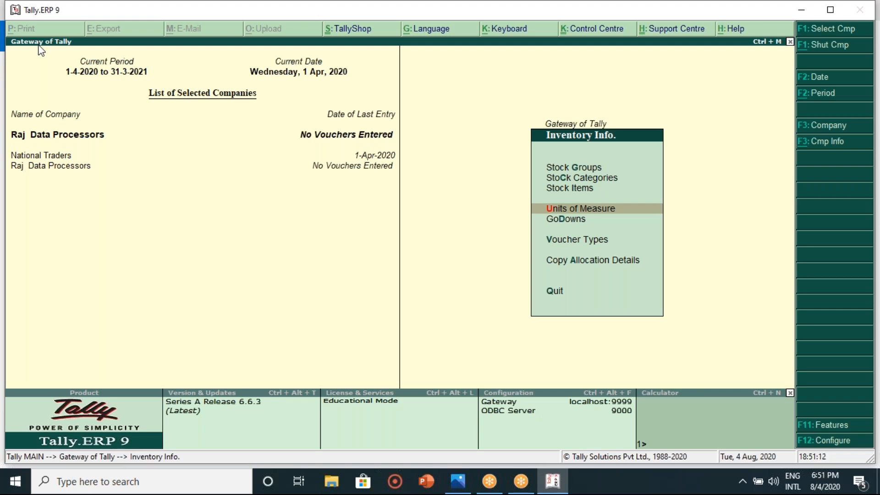
{"action": "key", "text": "Up"}
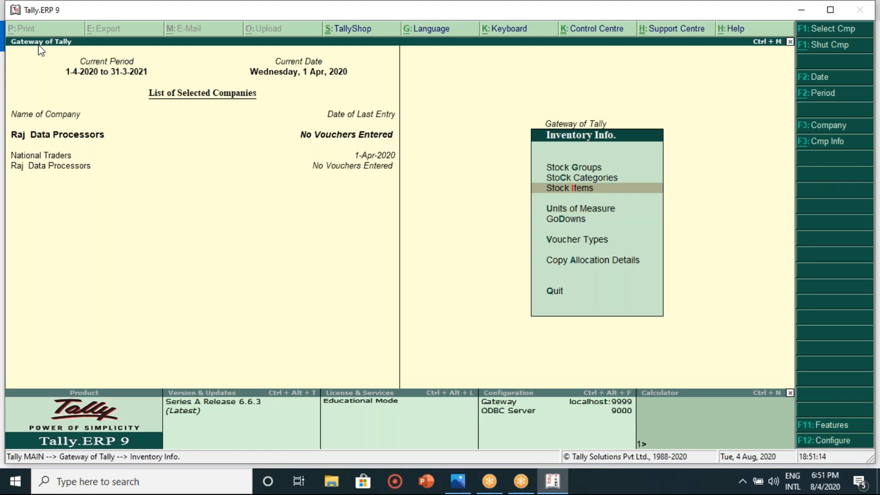
{"action": "key", "text": "Return"}
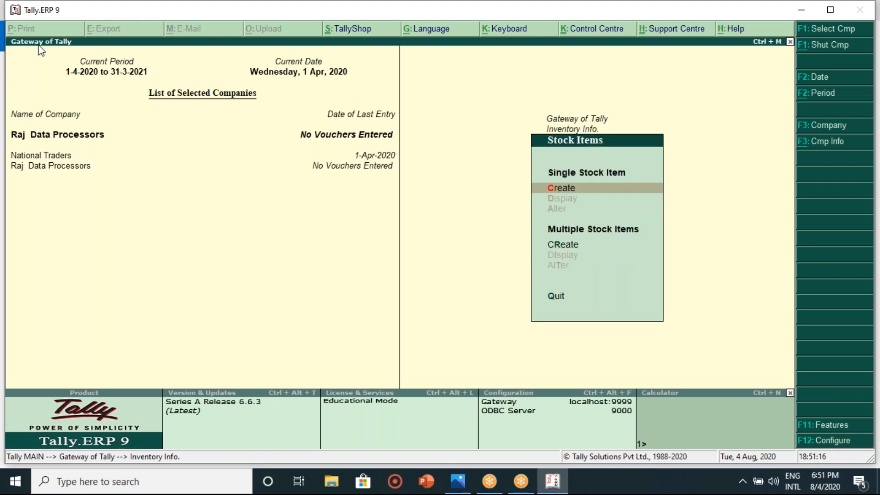
{"action": "key", "text": "Return"}
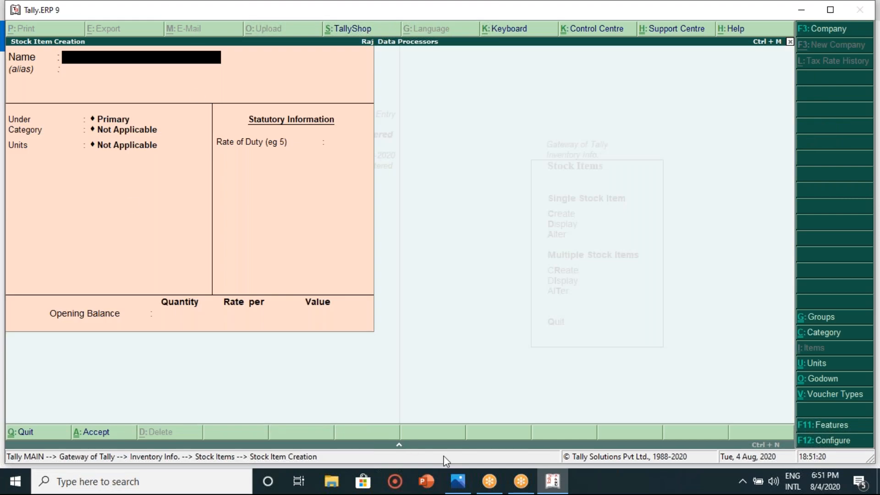
Check the first item on the invoice image in Photos, return to Tally.ERP 9 and name the stock item Swadist Soya Oil (Pouch)
{"action": "left_click", "coordinate": [463, 482]}
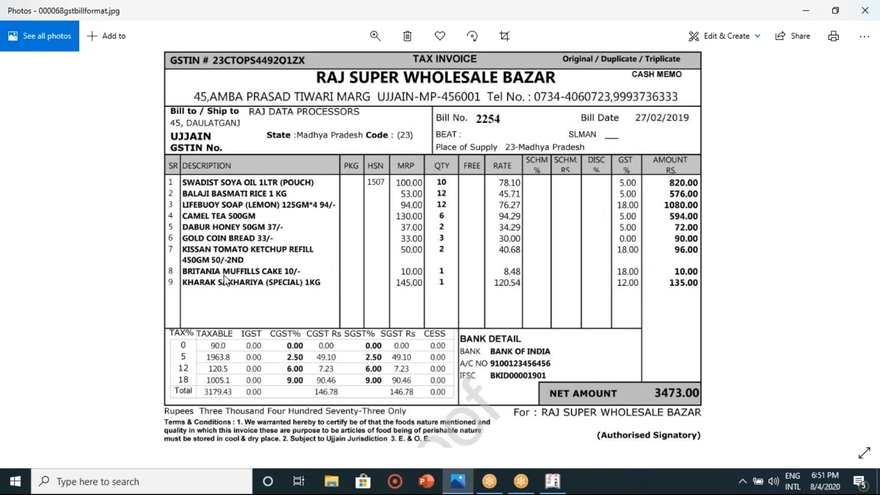
{"action": "left_click", "coordinate": [552, 488]}
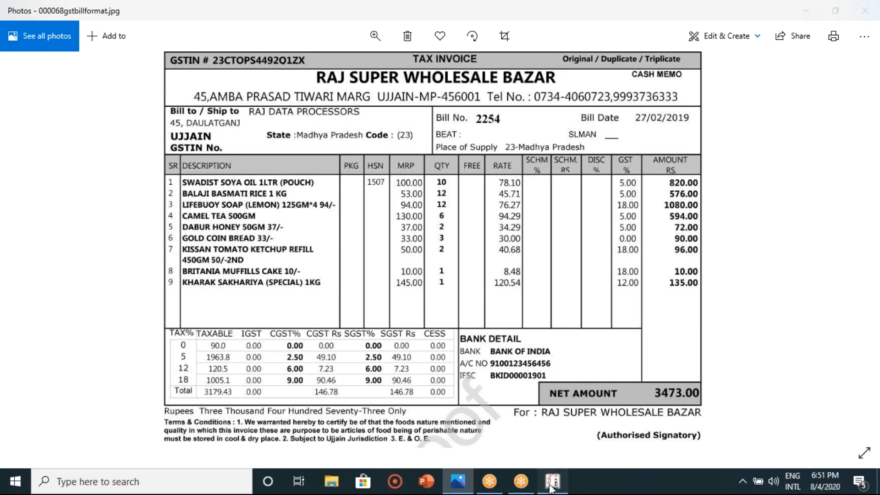
{"action": "type", "text": "Sw"}
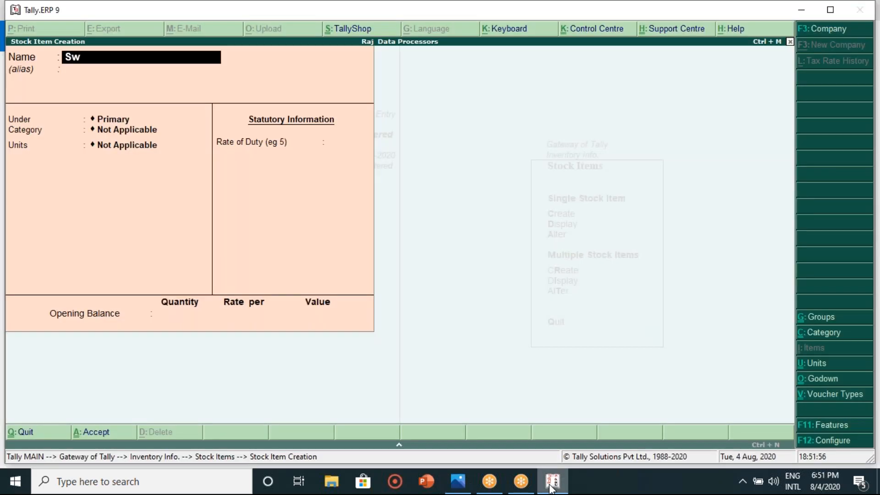
{"action": "type", "text": "adist Soya Oil"}
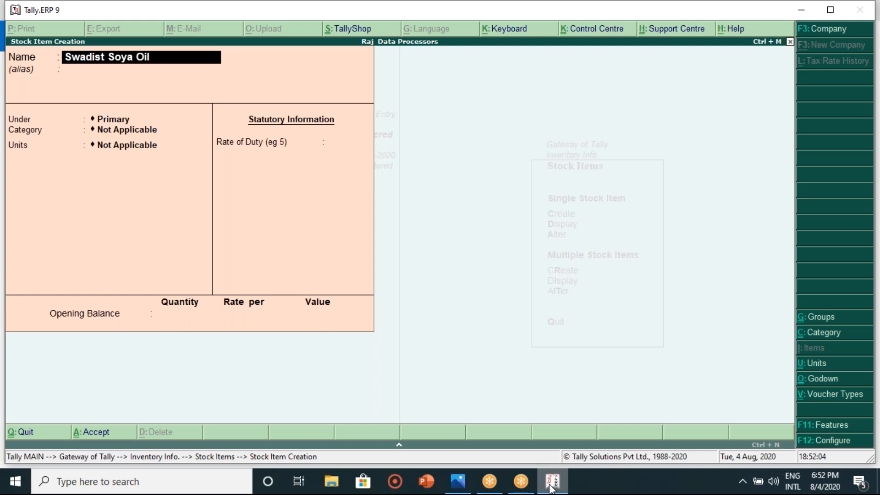
{"action": "type", "text": " (Pouch)"}
{"action": "key", "text": "Return"}
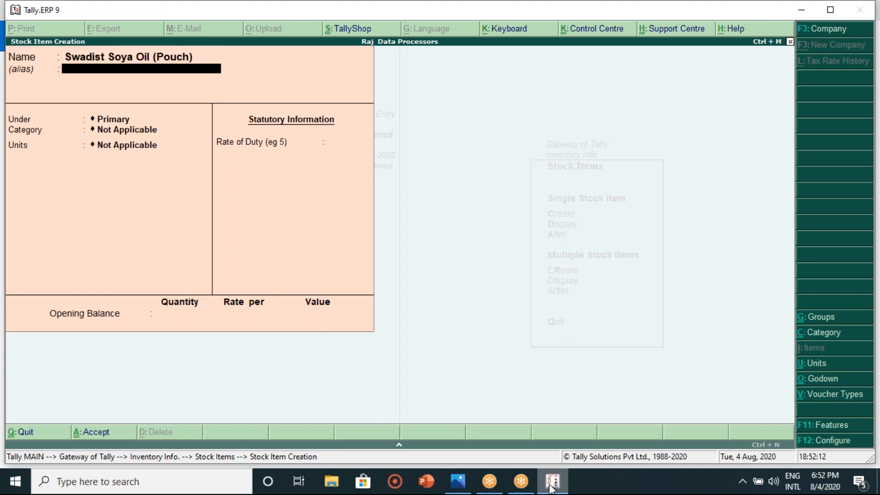
Keep the soya oil under Primary with category Not Applicable, set its units to Ltr, leave duty and opening balance empty, and save it
{"action": "key", "text": "Return"}
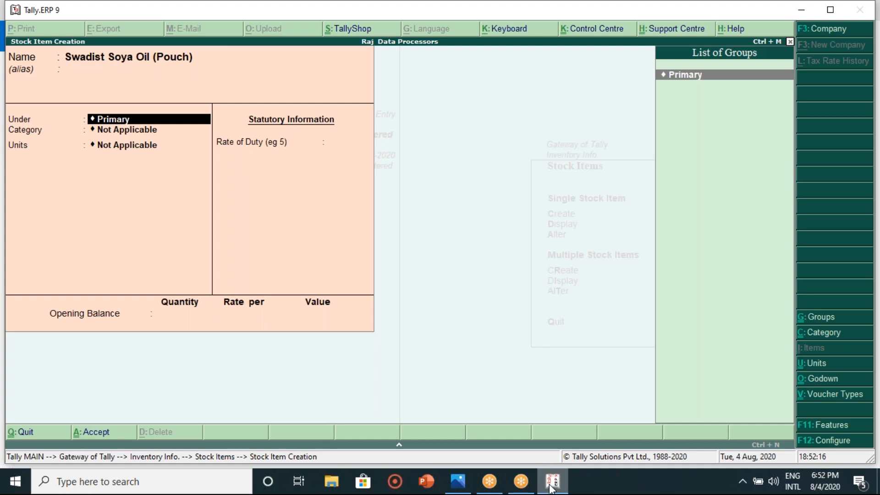
{"action": "key", "text": "Return"}
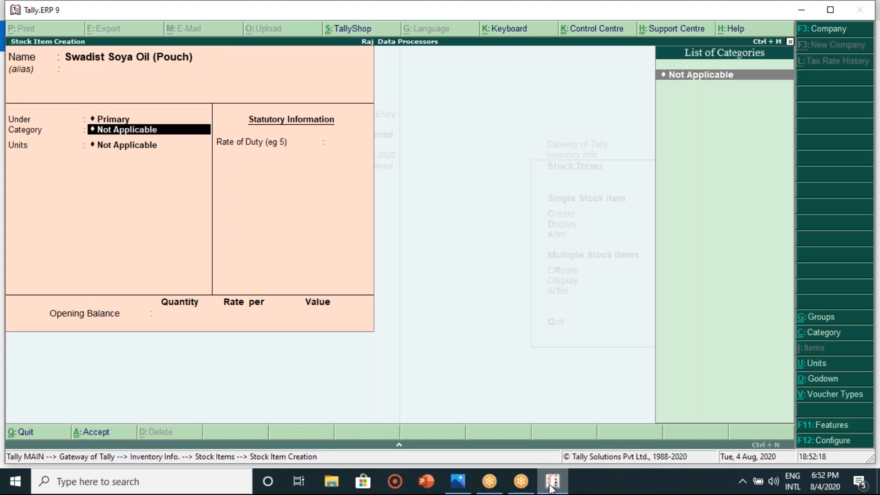
{"action": "key", "text": "Return"}
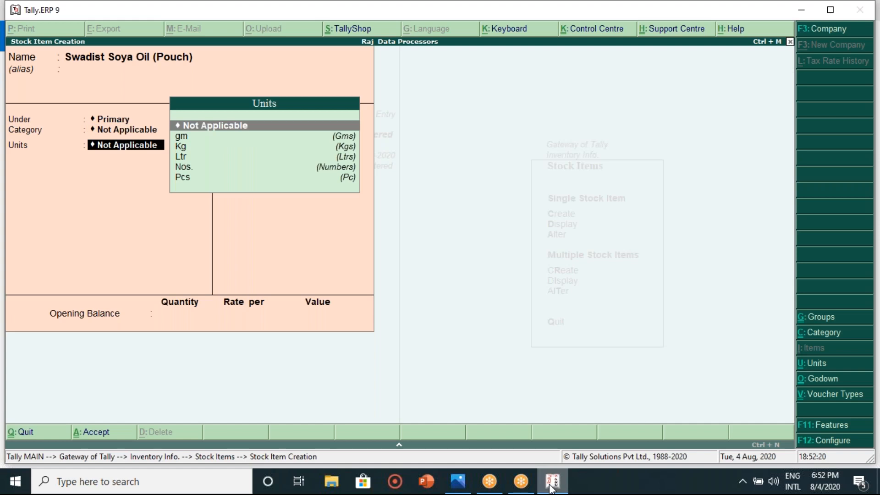
{"action": "key", "text": "Down"}
{"action": "key", "text": "Down"}
{"action": "key", "text": "Down"}
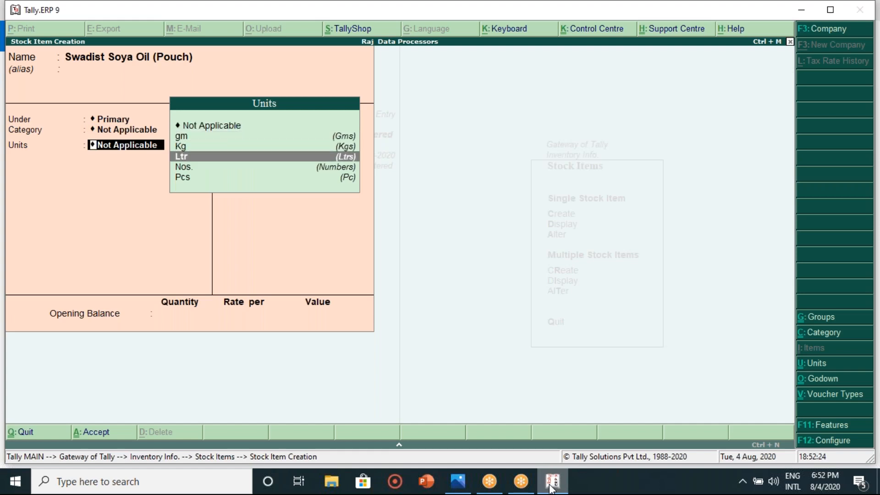
{"action": "key", "text": "Return"}
{"action": "key", "text": "Return"}
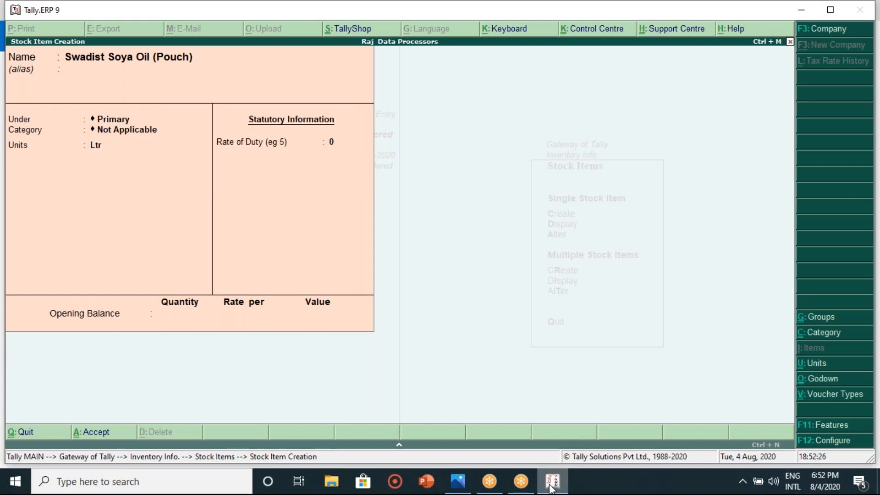
{"action": "key", "text": "Return"}
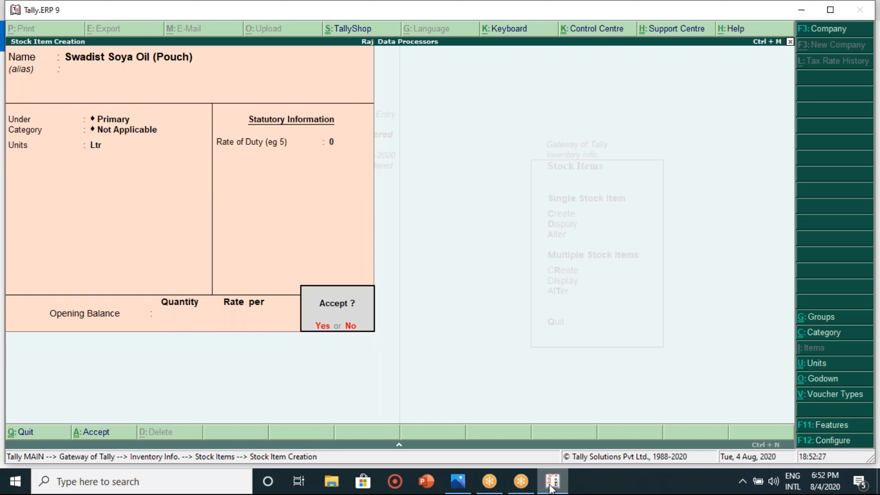
{"action": "key", "text": "Return"}
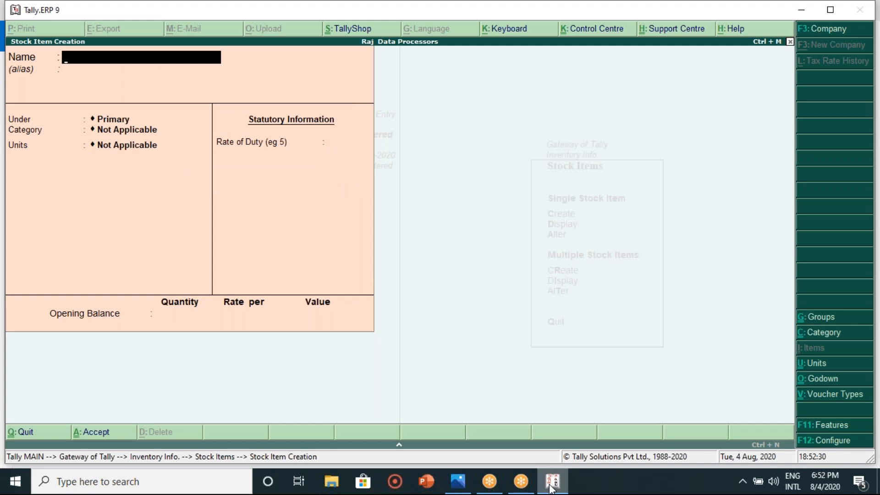
Check the second invoice item in Photos, return to Tally.ERP 9 and name the new stock item Balaji Basmati Rice
{"action": "left_click", "coordinate": [546, 484]}
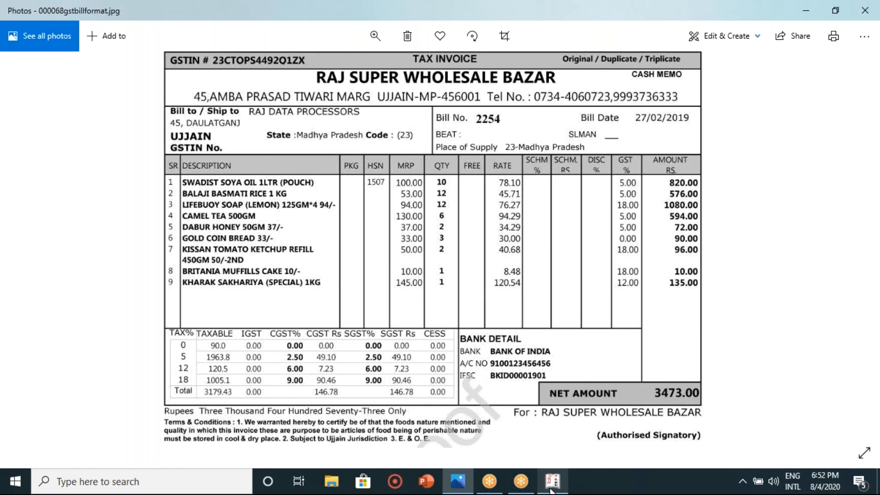
{"action": "left_click", "coordinate": [551, 490]}
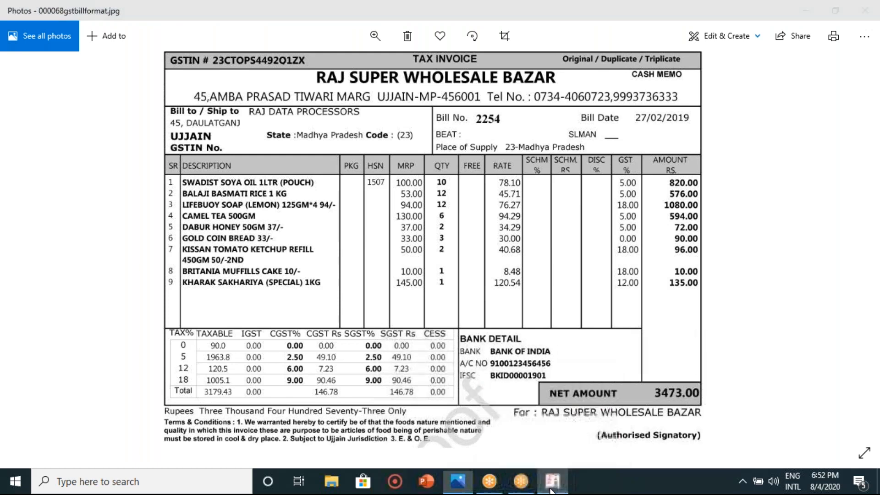
{"action": "type", "text": "Balaj"}
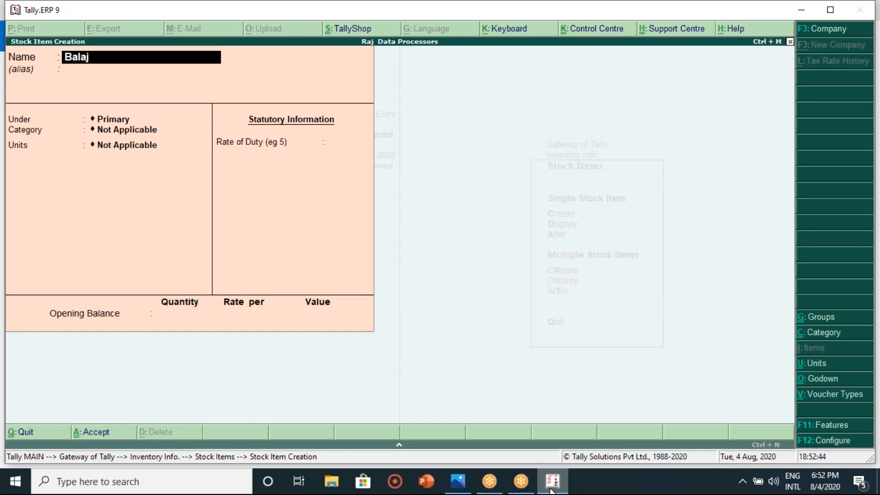
{"action": "type", "text": "i Basmati R"}
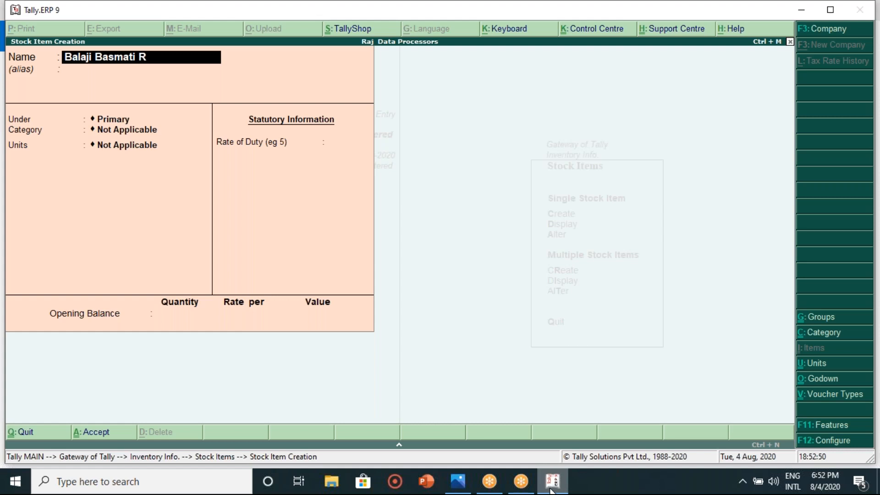
{"action": "type", "text": "ice"}
{"action": "key", "text": "Return"}
Keep the rice under Primary with category Not Applicable, set its units to Kg, leave duty and opening balance empty, and save it
{"action": "key", "text": "Return"}
{"action": "key", "text": "Return"}
{"action": "key", "text": "Return"}
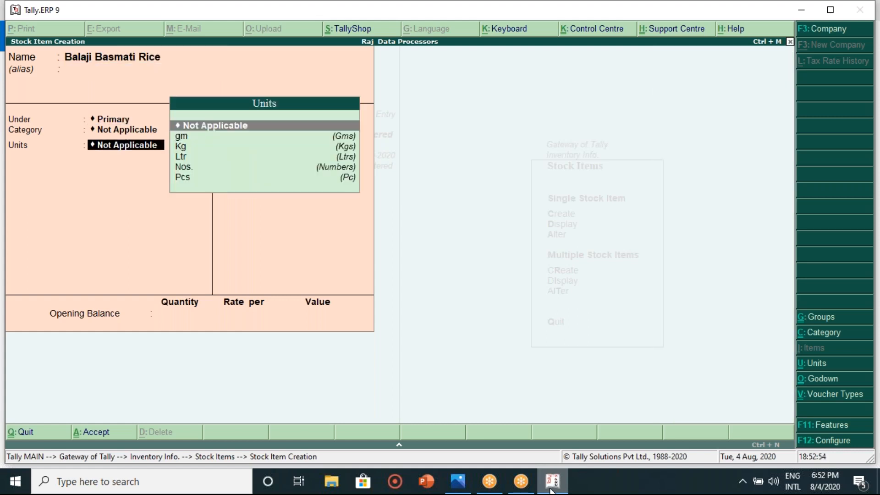
{"action": "key", "text": "Down"}
{"action": "key", "text": "Down"}
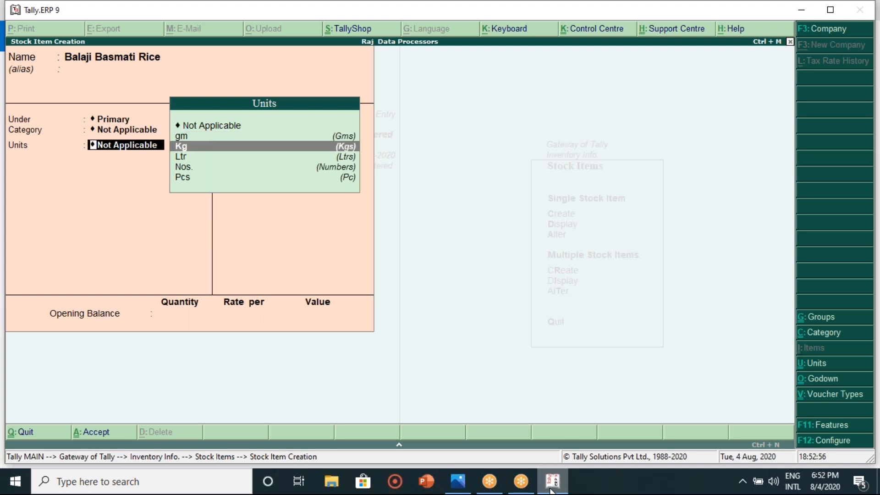
{"action": "key", "text": "Return"}
{"action": "key", "text": "Return"}
{"action": "key", "text": "Return"}
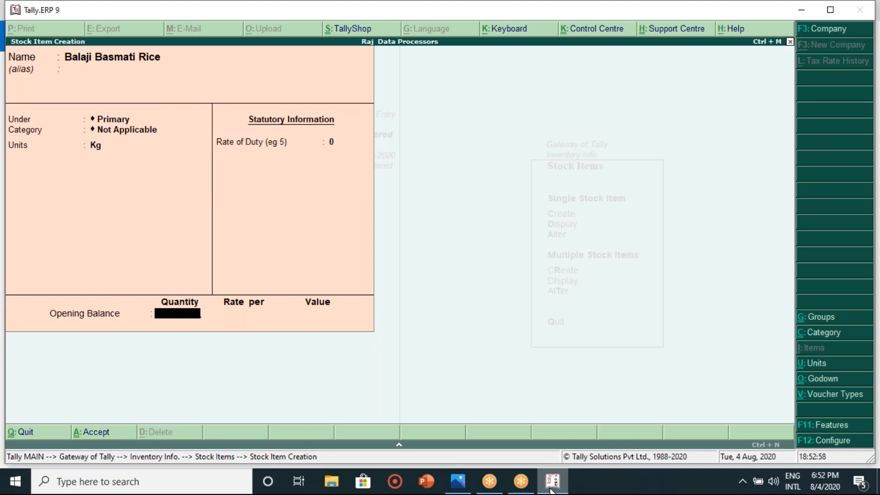
{"action": "key", "text": "Return"}
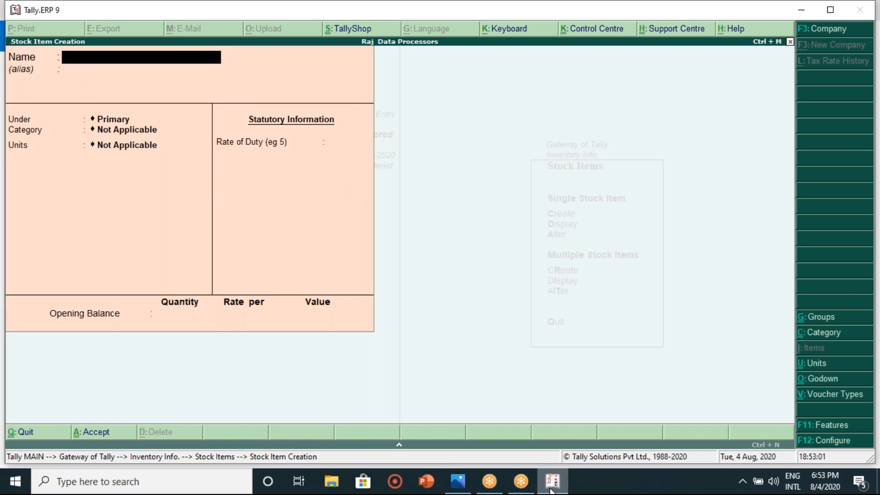
Check the third invoice item in Photos, return to Tally.ERP 9 and name the new stock item Liefbuoy Soap (Lemo)
{"action": "mouse_move", "coordinate": [560, 482]}
{"action": "mouse_move", "coordinate": [462, 480]}
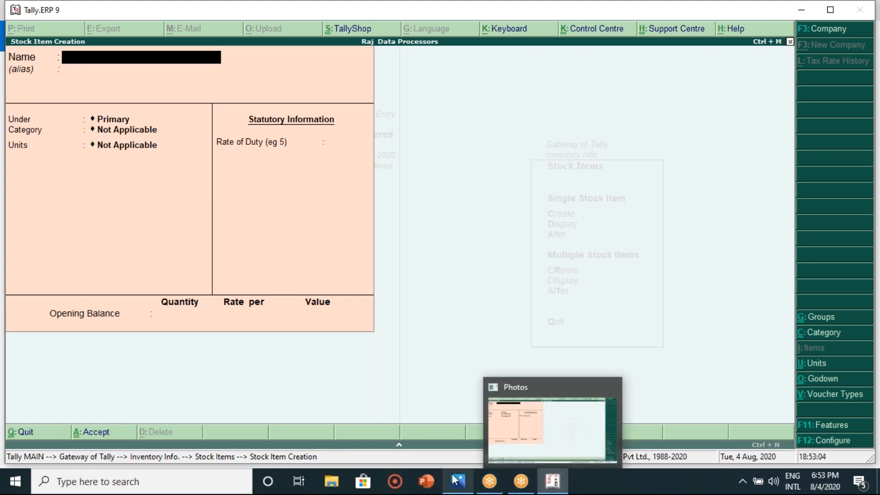
{"action": "left_click", "coordinate": [559, 479]}
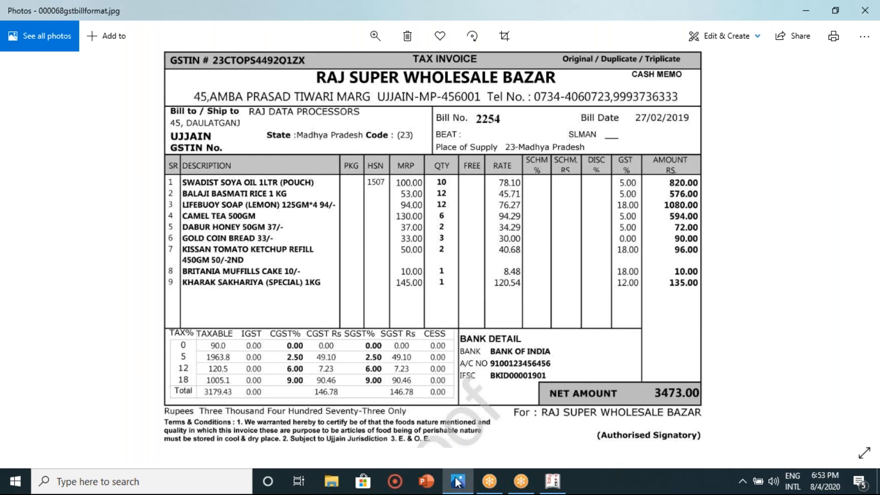
{"action": "left_click", "coordinate": [543, 490]}
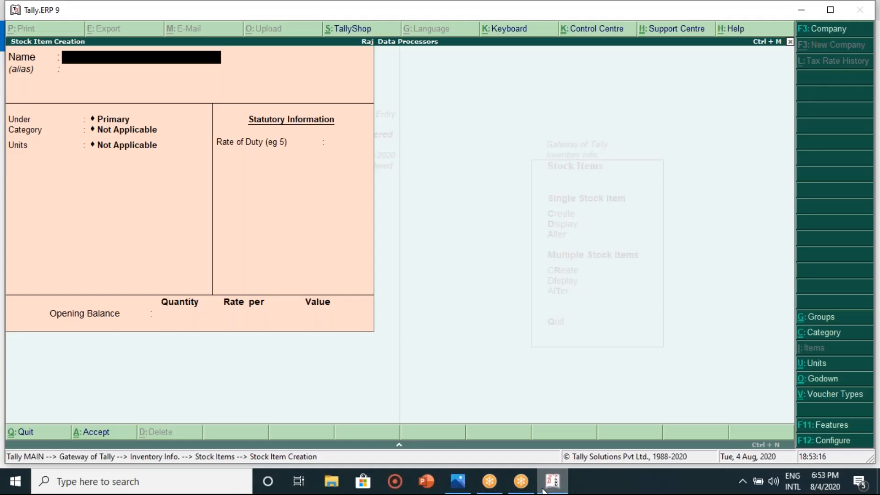
{"action": "type", "text": "Liefbuoy Soa"}
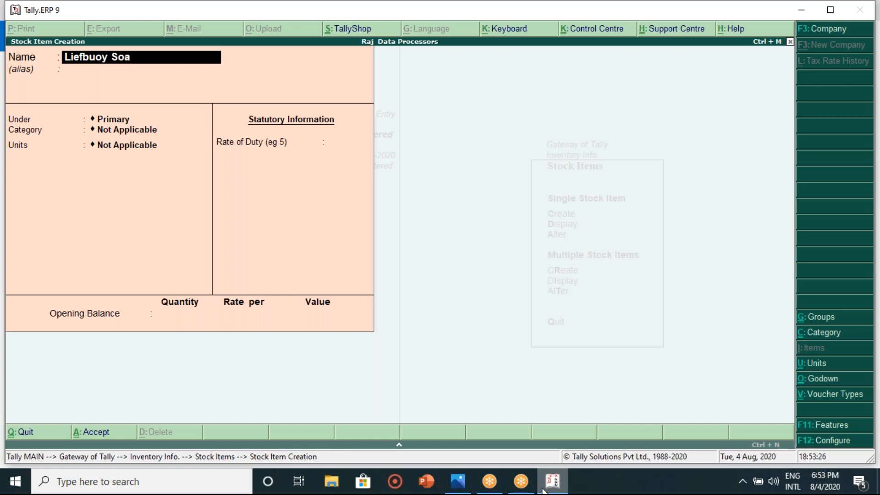
{"action": "type", "text": "p (Lemo)"}
{"action": "key", "text": "Return"}
Keep the soap under Primary with category Not Applicable, check its invoice line in Photos and return to Tally.ERP 9
{"action": "key", "text": "Return"}
{"action": "key", "text": "Return"}
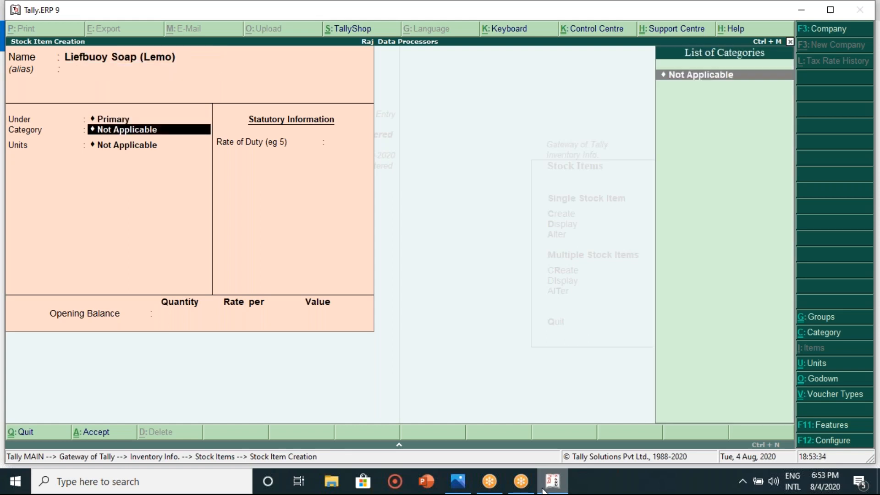
{"action": "key", "text": "Return"}
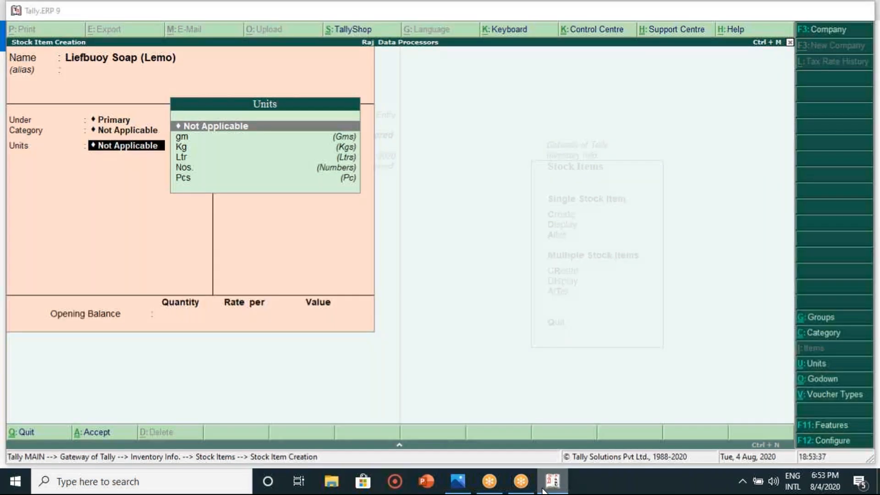
{"action": "key", "text": "alt+Tab"}
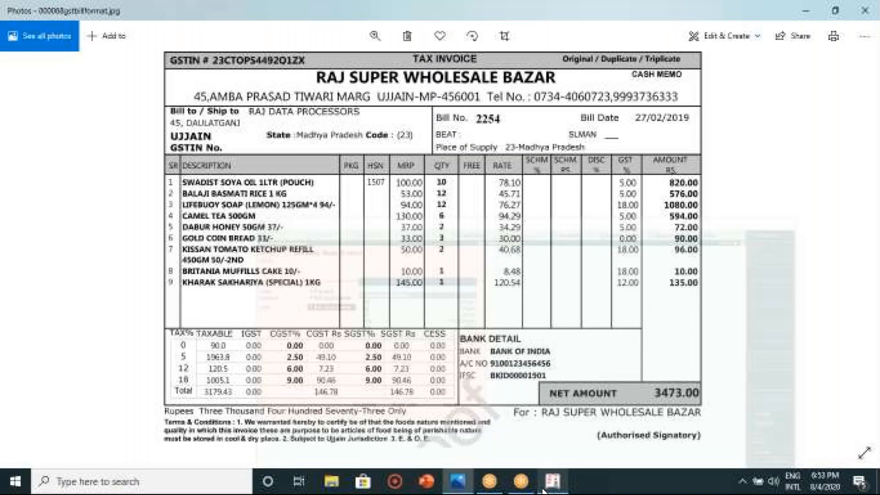
{"action": "left_click", "coordinate": [544, 489]}
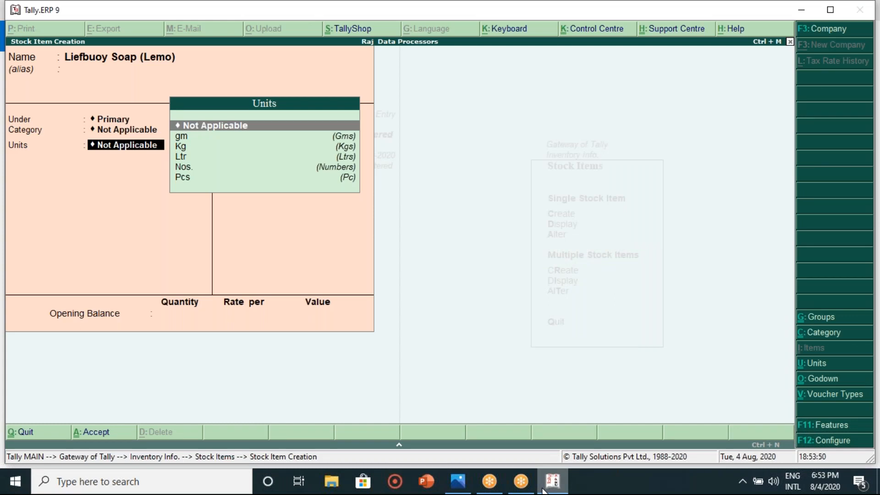
Set the soap's units to Pcs, leave duty and opening balance empty, and save the stock item
{"action": "key", "text": "Down"}
{"action": "key", "text": "Down"}
{"action": "key", "text": "Down"}
{"action": "key", "text": "Down"}
{"action": "key", "text": "Down"}
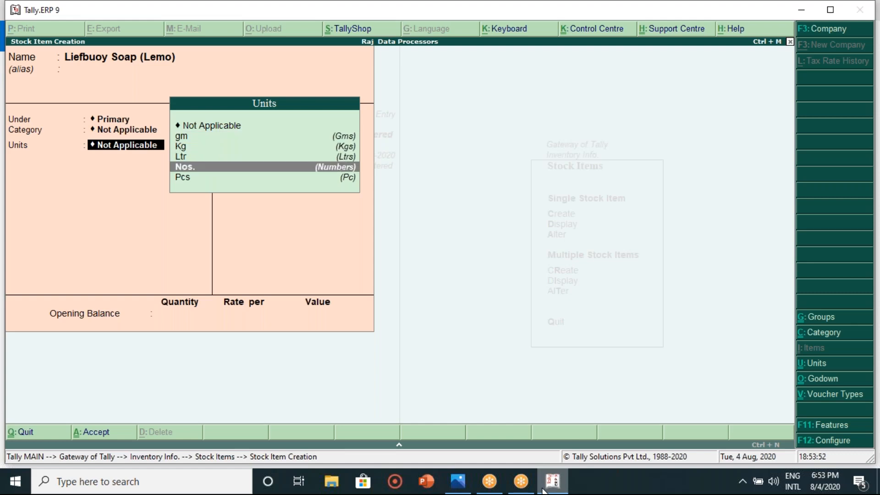
{"action": "key", "text": "Return"}
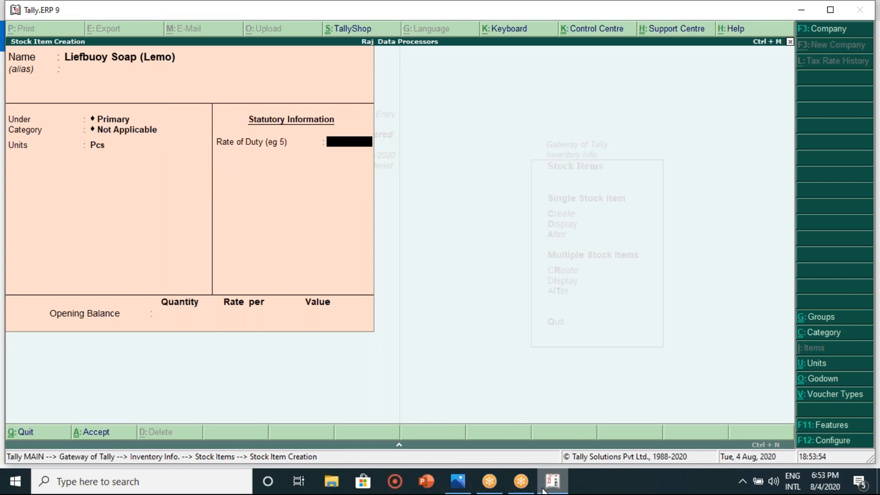
{"action": "key", "text": "Return"}
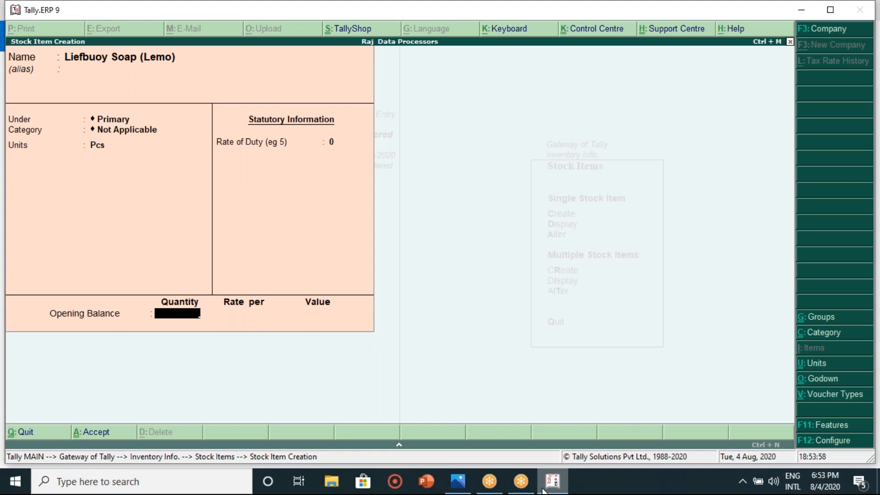
{"action": "key", "text": "Return"}
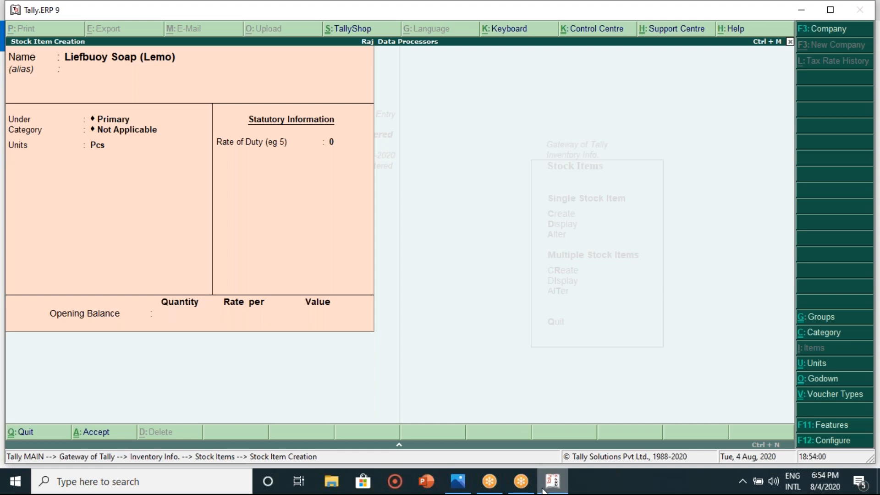
{"action": "key", "text": "Return"}
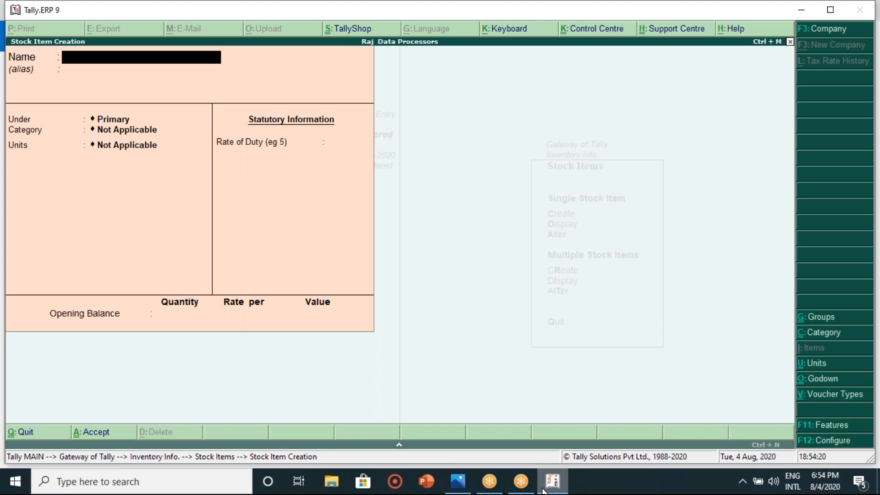
Check the fourth invoice item in Photos, return to Tally.ERP 9 and enter Came Tea under Primary with category Not Applicable
{"action": "left_click", "coordinate": [543, 490]}
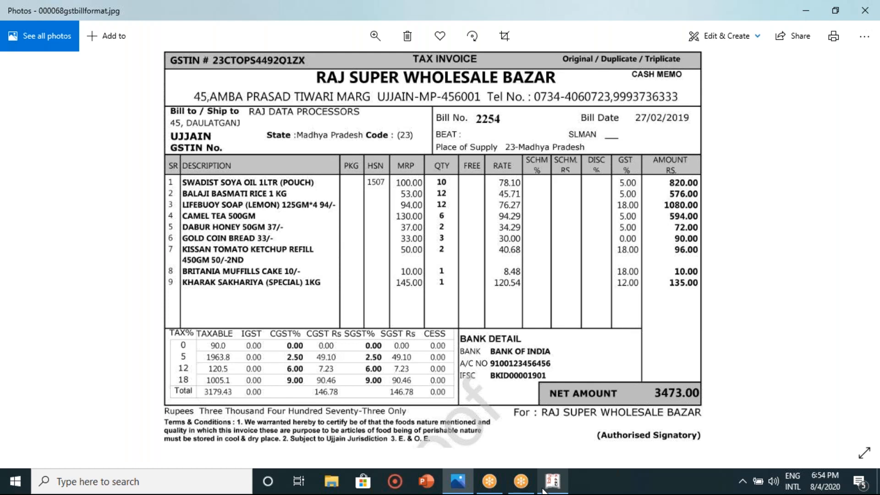
{"action": "left_click", "coordinate": [542, 491]}
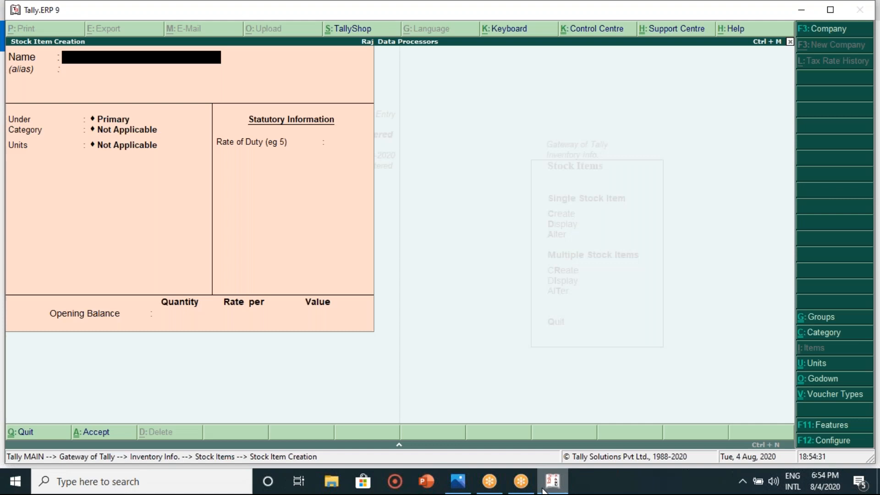
{"action": "type", "text": "Came Tea"}
{"action": "key", "text": "Return"}
{"action": "key", "text": "Return"}
{"action": "key", "text": "Return"}
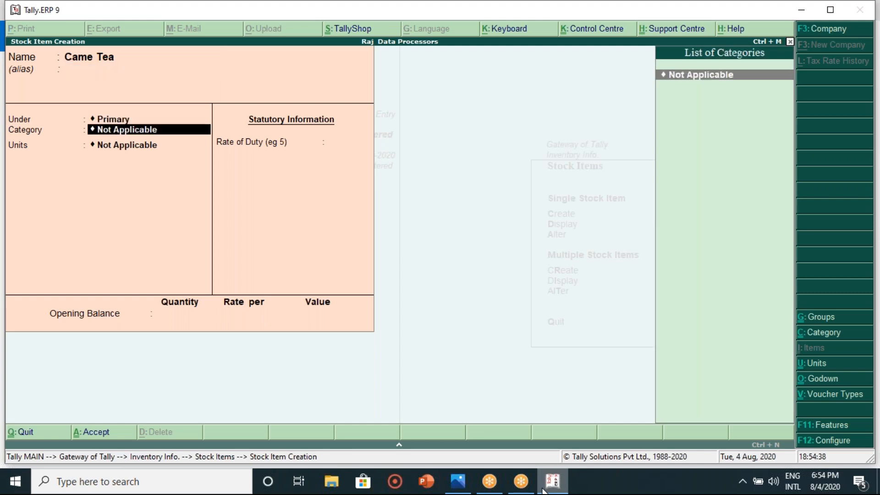
{"action": "key", "text": "Return"}
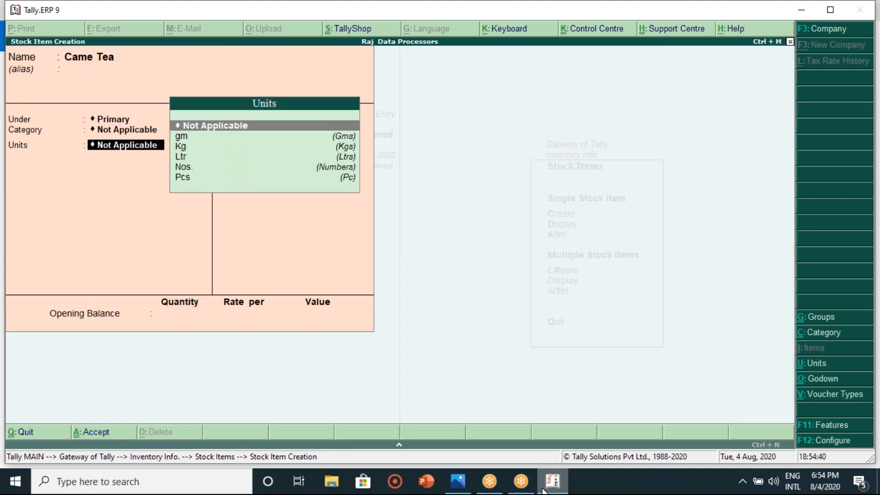
Recheck the tea's invoice line in Photos, set its units to Nos. in Tally.ERP 9, leave duty and opening balance empty, and save it
{"action": "left_click", "coordinate": [544, 490]}
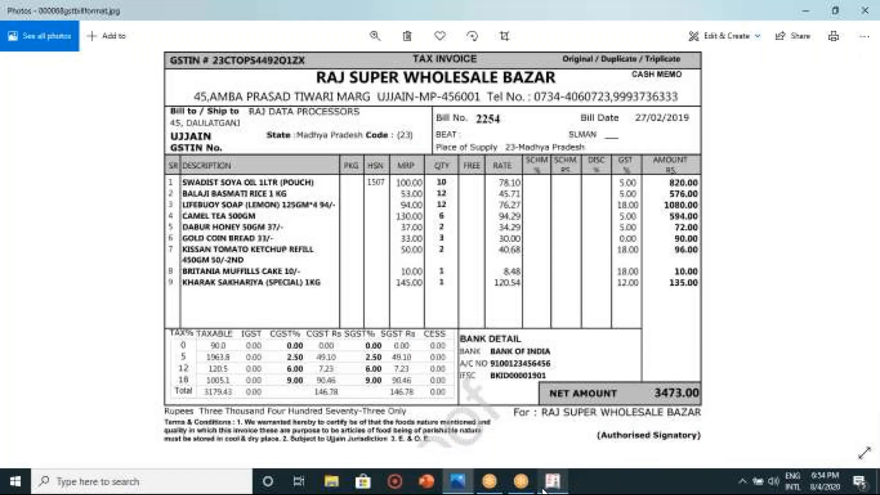
{"action": "left_click", "coordinate": [543, 490]}
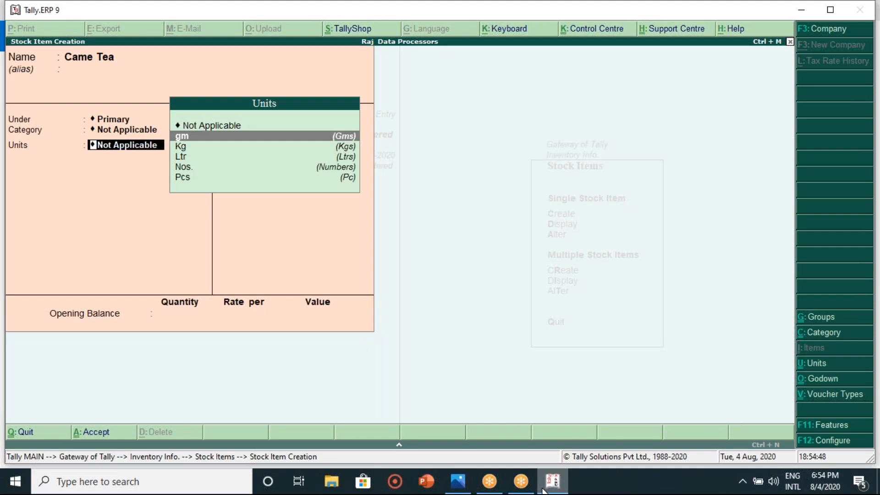
{"action": "key", "text": "Down"}
{"action": "key", "text": "Down"}
{"action": "key", "text": "Down"}
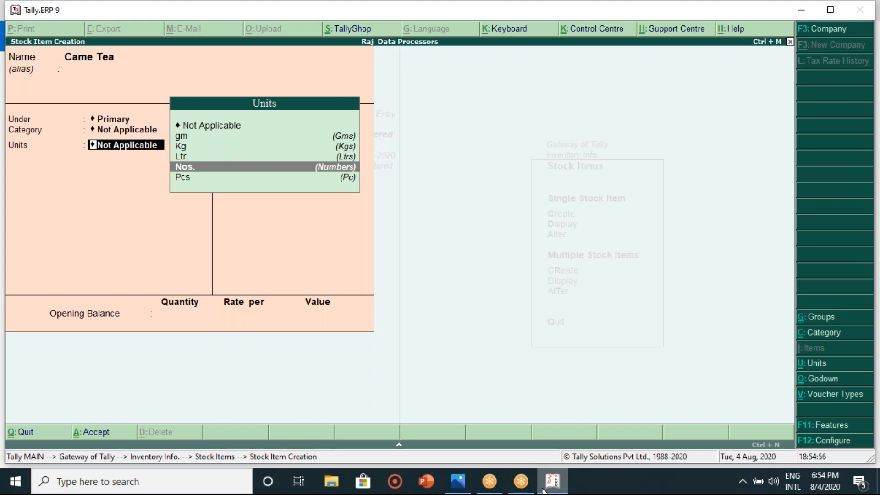
{"action": "key", "text": "Return"}
{"action": "key", "text": "Return"}
{"action": "key", "text": "Return"}
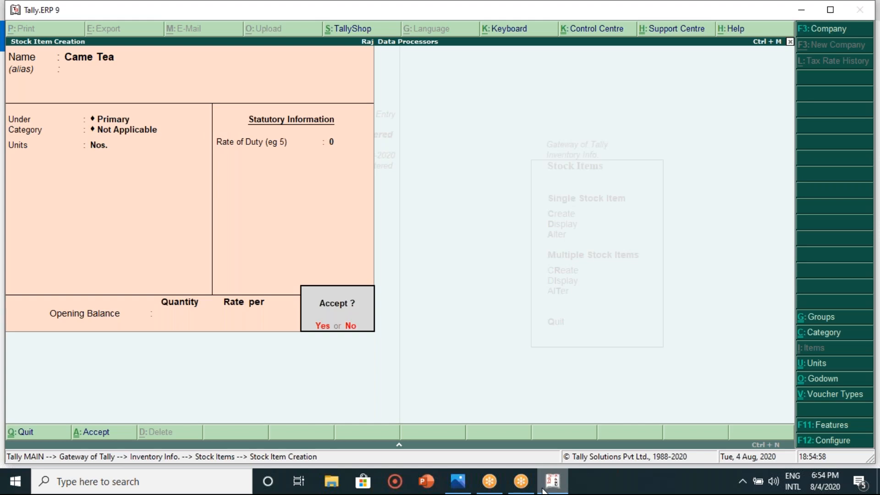
{"action": "key", "text": "Return"}
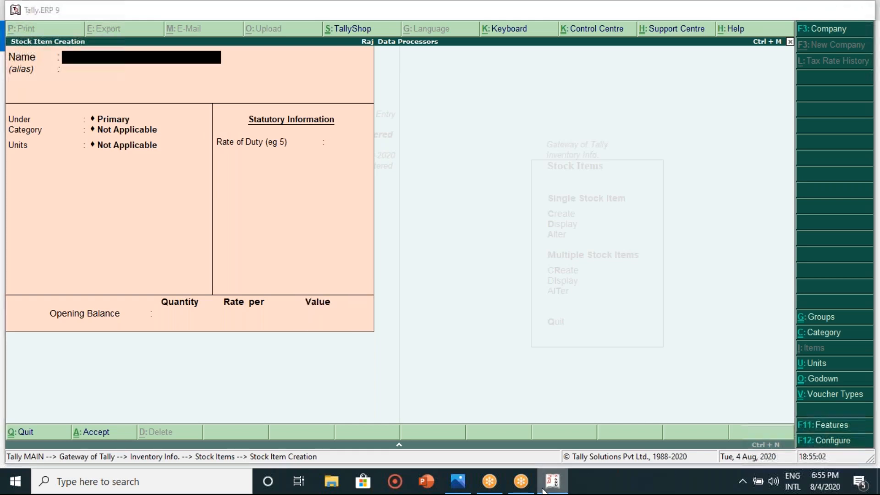
Check the fifth invoice item in Photos, return to Tally.ERP 9 and name the new stock item Dobur Honey 50
{"action": "left_click", "coordinate": [543, 489]}
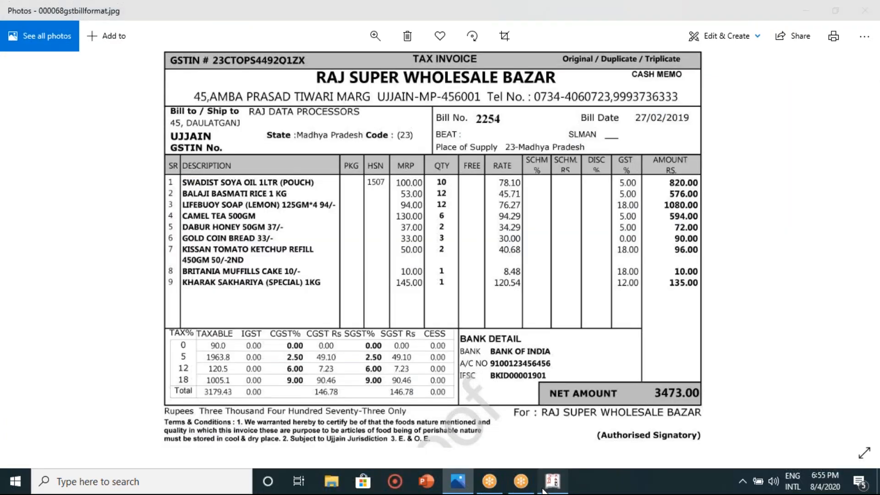
{"action": "left_click", "coordinate": [543, 490]}
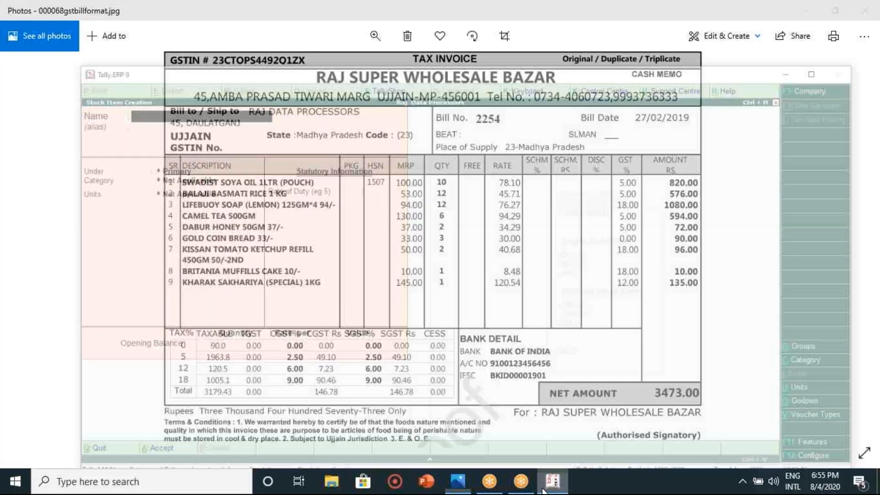
{"action": "type", "text": "Do"}
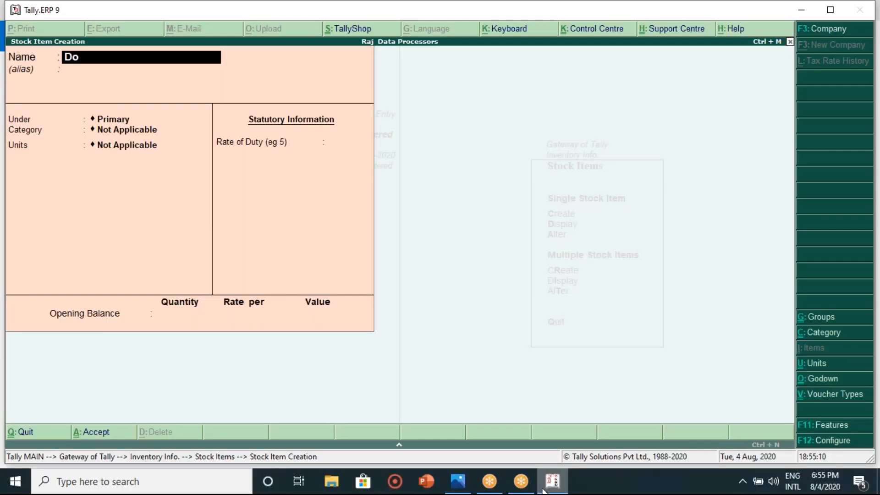
{"action": "type", "text": "bur Honey 50"}
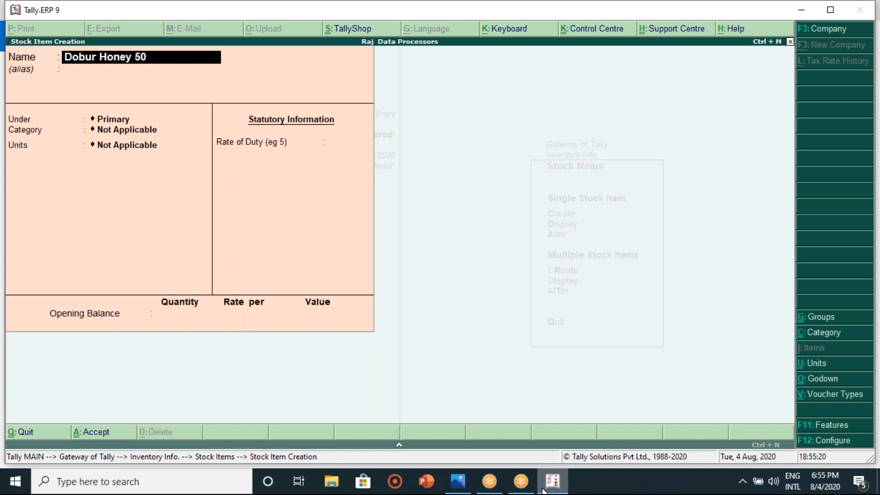
Compare the honey's name with the invoice in Photos and correct it in Tally.ERP 9 to Dabur Honey 50gm
{"action": "key", "text": "alt+Tab"}
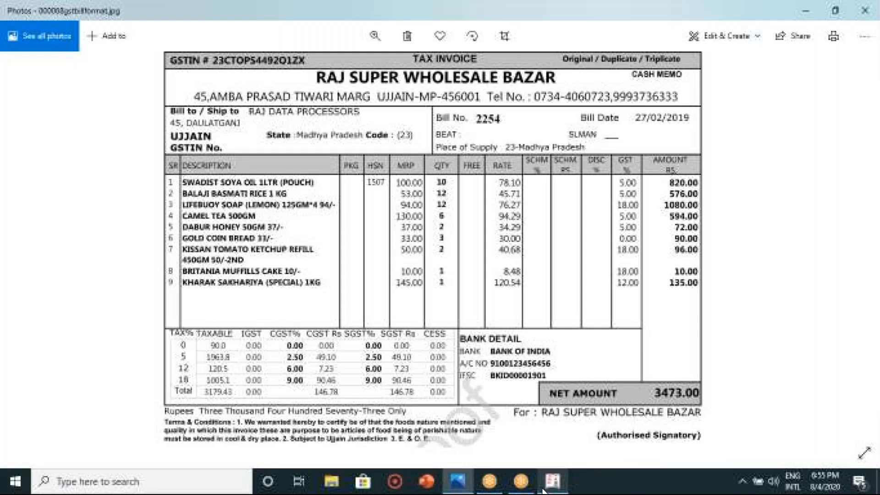
{"action": "left_click", "coordinate": [543, 489]}
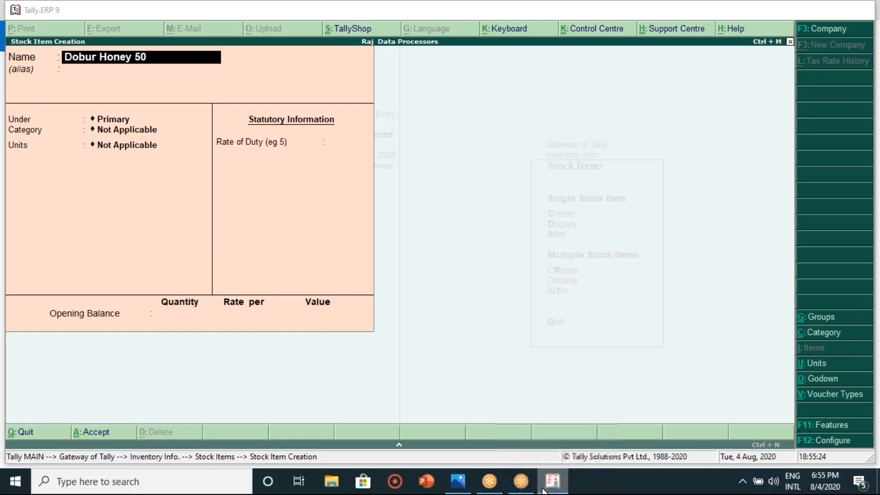
{"action": "key", "text": "BackSpace"}
{"action": "key", "text": "BackSpace"}
{"action": "key", "text": "BackSpace"}
{"action": "key", "text": "BackSpace"}
{"action": "key", "text": "BackSpace"}
{"action": "key", "text": "BackSpace"}
{"action": "key", "text": "BackSpace"}
{"action": "key", "text": "BackSpace"}
{"action": "key", "text": "BackSpace"}
{"action": "key", "text": "BackSpace"}
{"action": "key", "text": "BackSpace"}
{"action": "key", "text": "BackSpace"}
{"action": "key", "text": "BackSpace"}
{"action": "key", "text": "BackSpace"}
{"action": "type", "text": "Ds"}
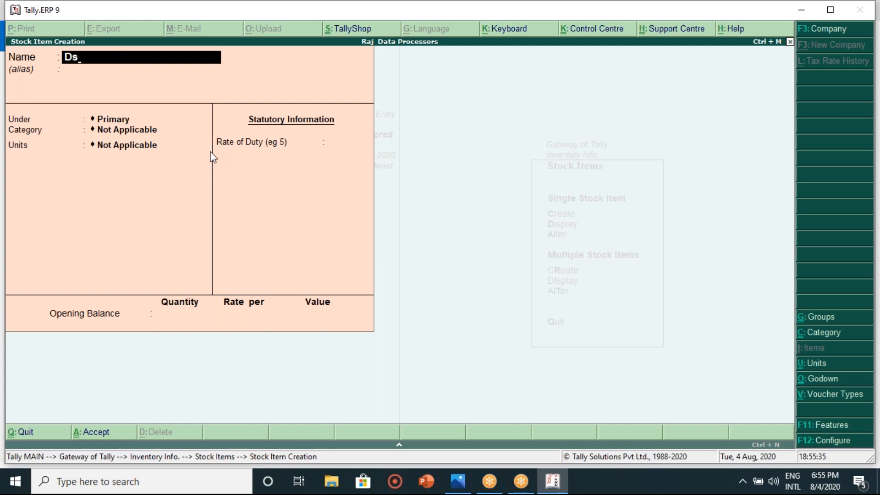
{"action": "key", "text": "BackSpace"}
{"action": "type", "text": "abur Honey 50gm"}
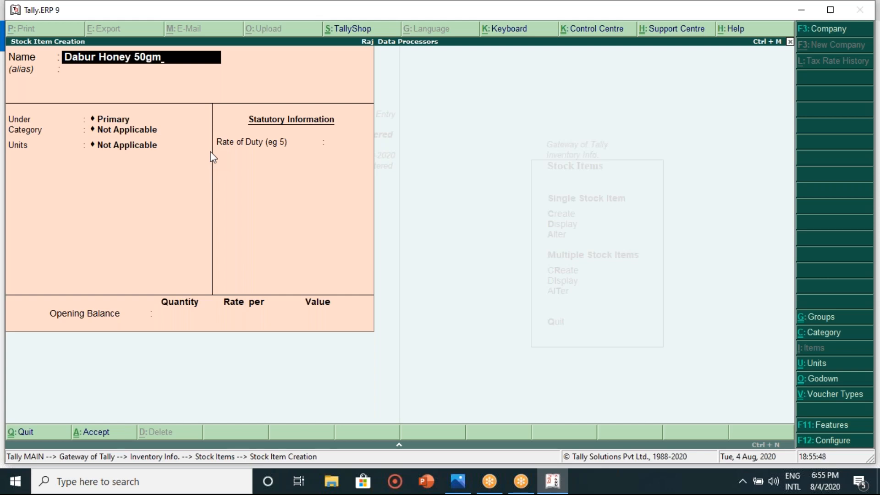
{"action": "left_click", "coordinate": [453, 490]}
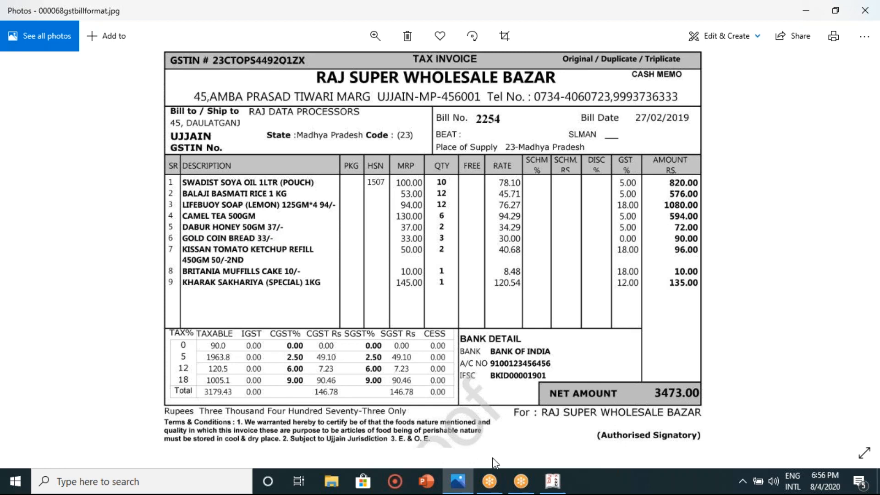
{"action": "left_click", "coordinate": [548, 489]}
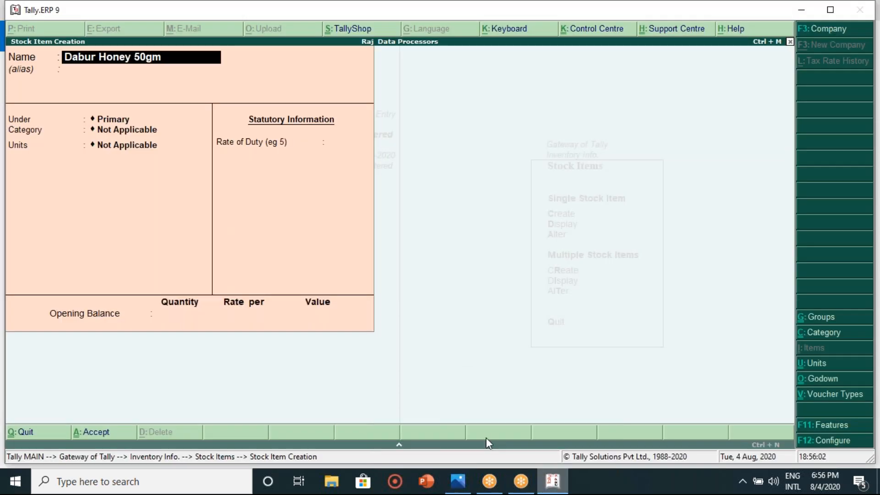
Keep the honey under Primary with category Not Applicable, set its units to Nos., leave duty and opening balance empty, and save it
{"action": "key", "text": "Return"}
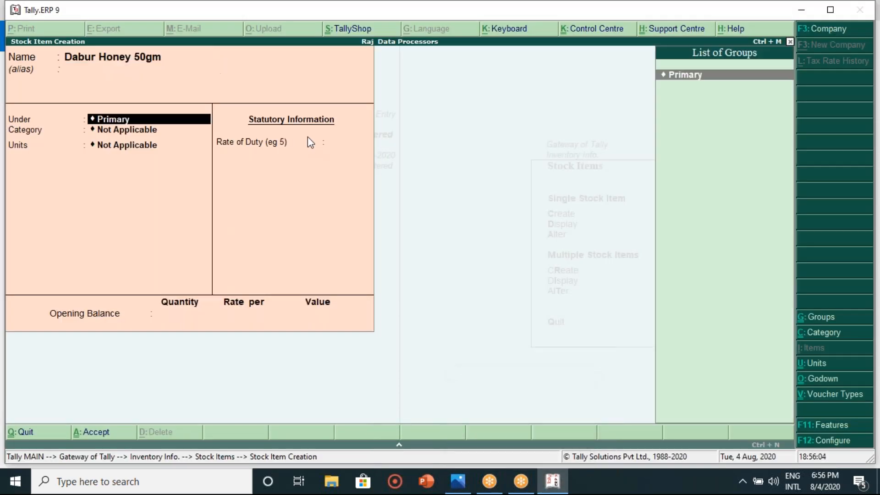
{"action": "key", "text": "Return"}
{"action": "key", "text": "Return"}
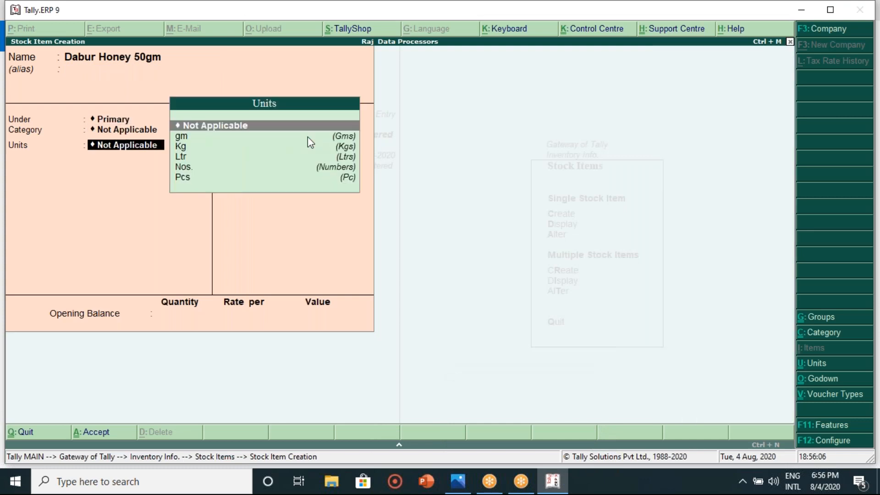
{"action": "key", "text": "Down"}
{"action": "key", "text": "Down"}
{"action": "key", "text": "Down"}
{"action": "key", "text": "Down"}
{"action": "key", "text": "Return"}
{"action": "key", "text": "Return"}
{"action": "key", "text": "Return"}
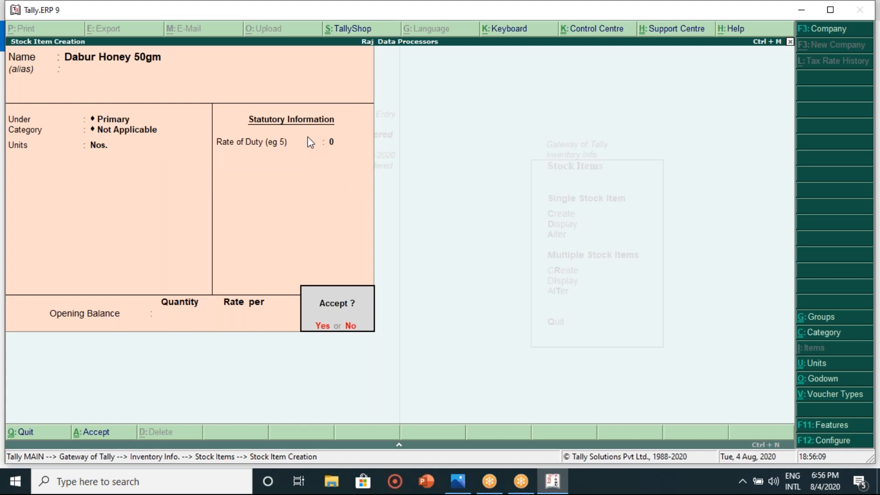
{"action": "key", "text": "Return"}
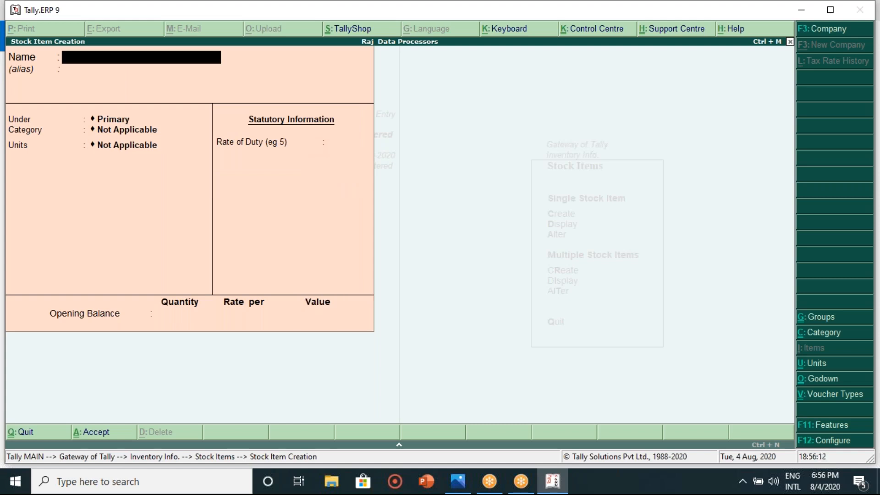
Check the sixth invoice item in Photos, return to Tally.ERP 9 and name the new stock item Gold Coin Bread
{"action": "left_click", "coordinate": [442, 473]}
{"action": "left_click", "coordinate": [456, 480]}
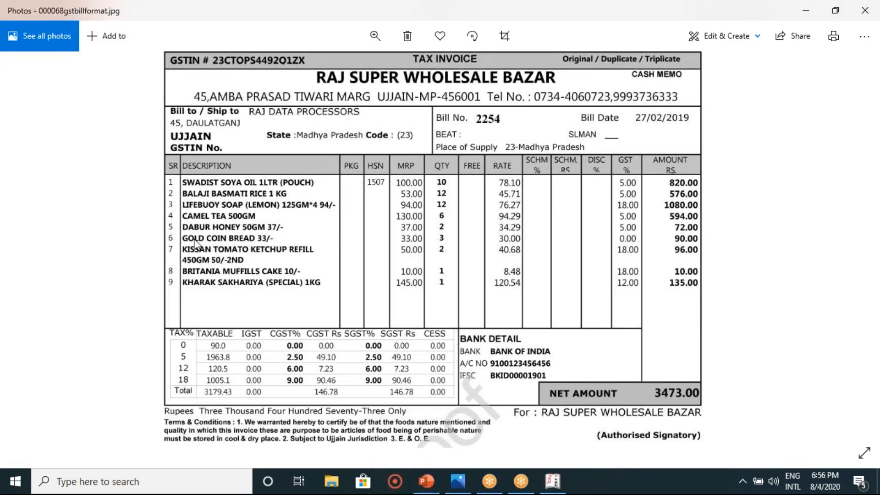
{"action": "left_click", "coordinate": [552, 480]}
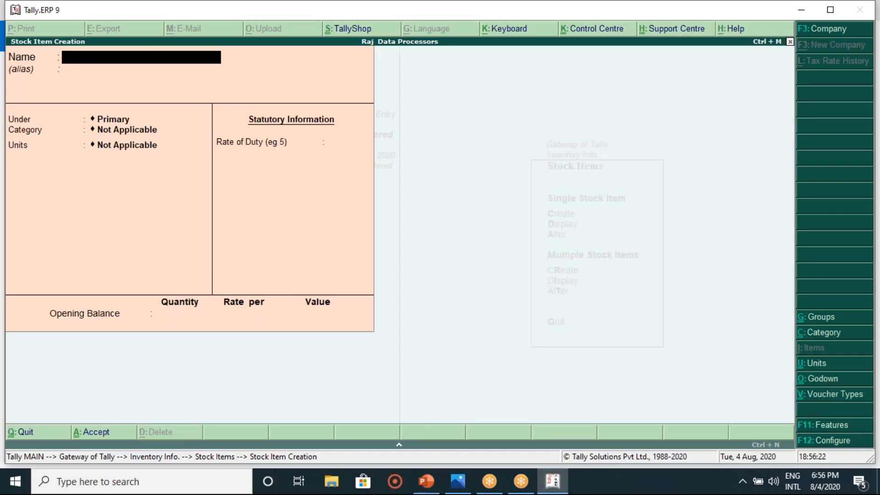
{"action": "type", "text": "Gold Coin Bread"}
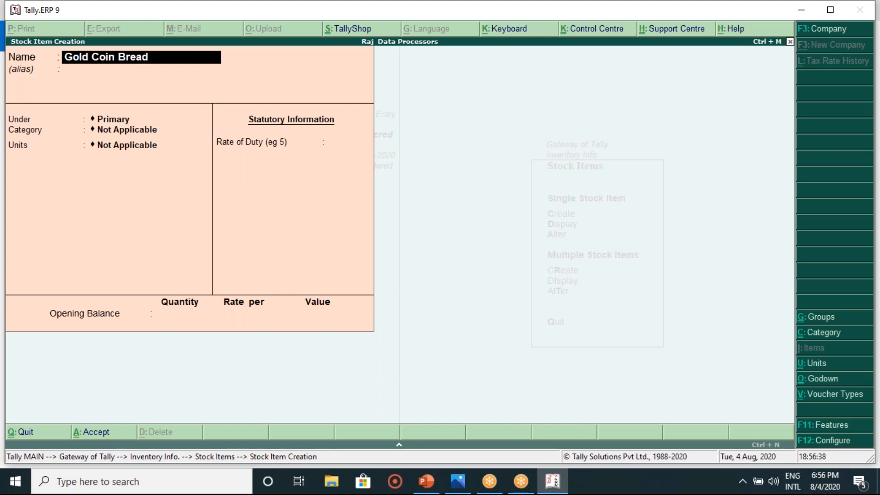
Keep the bread under Primary with category Not Applicable, check its line on the invoice in Photos and return to Tally.ERP 9
{"action": "key", "text": "Return"}
{"action": "key", "text": "Return"}
{"action": "key", "text": "Return"}
{"action": "key", "text": "Return"}
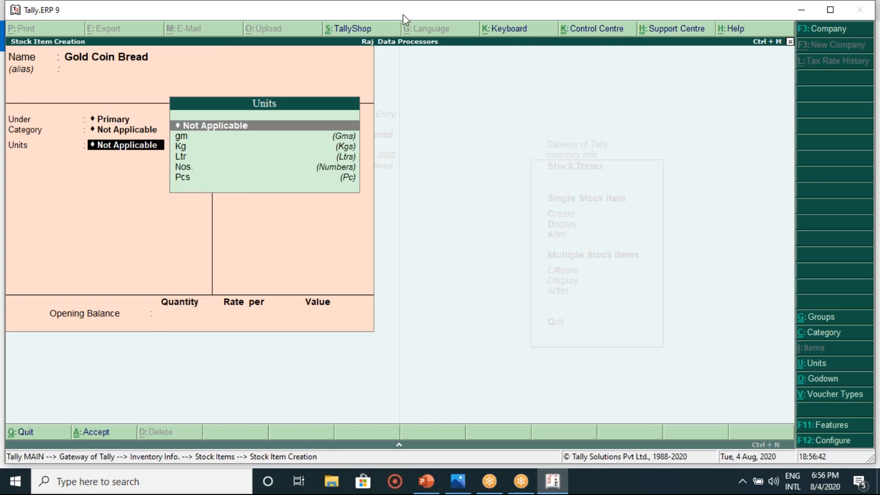
{"action": "left_click", "coordinate": [454, 484]}
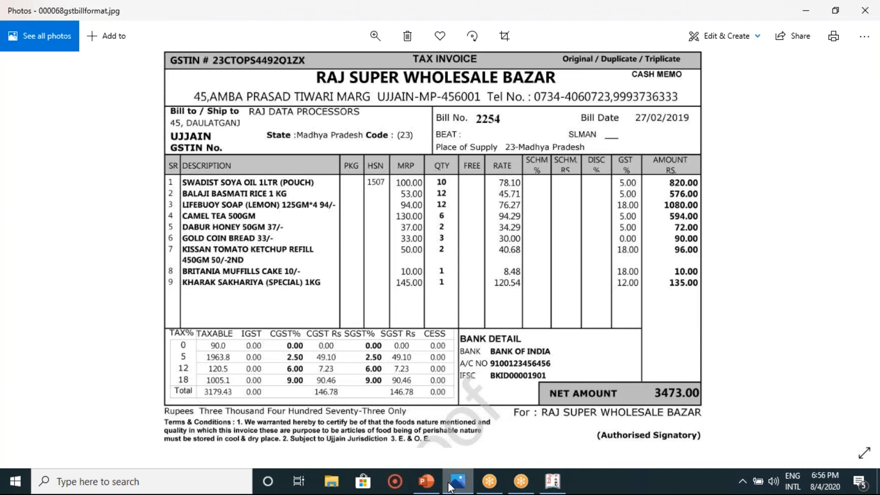
{"action": "left_click", "coordinate": [457, 481]}
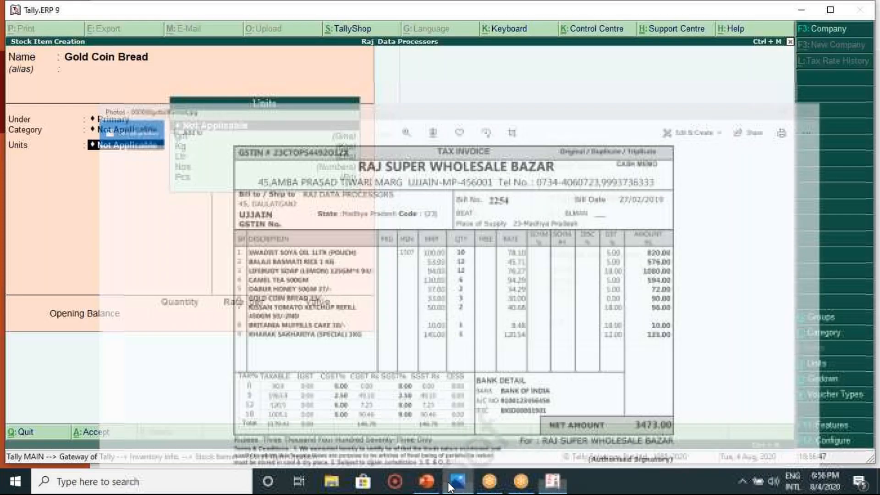
Set the bread's units to Nos., leave duty and opening balance empty, and save the stock item
{"action": "key", "text": "Down"}
{"action": "key", "text": "Down"}
{"action": "key", "text": "Down"}
{"action": "key", "text": "Down"}
{"action": "key", "text": "Return"}
{"action": "key", "text": "Return"}
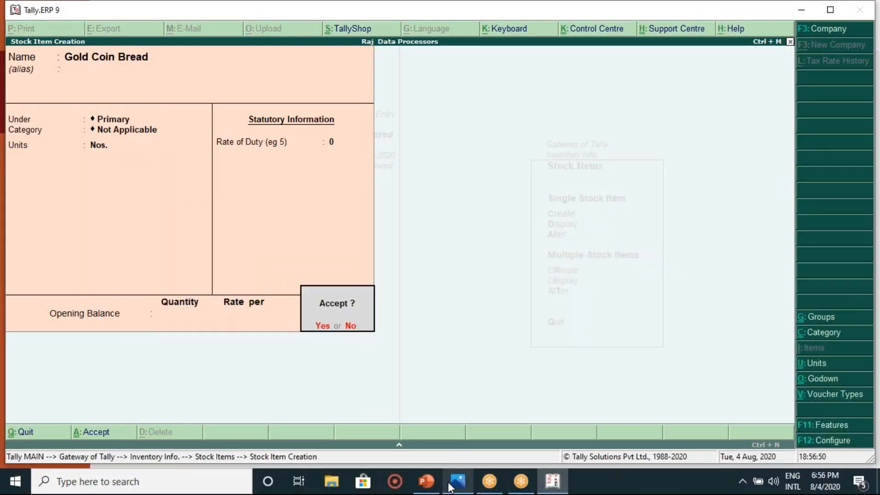
{"action": "key", "text": "Return"}
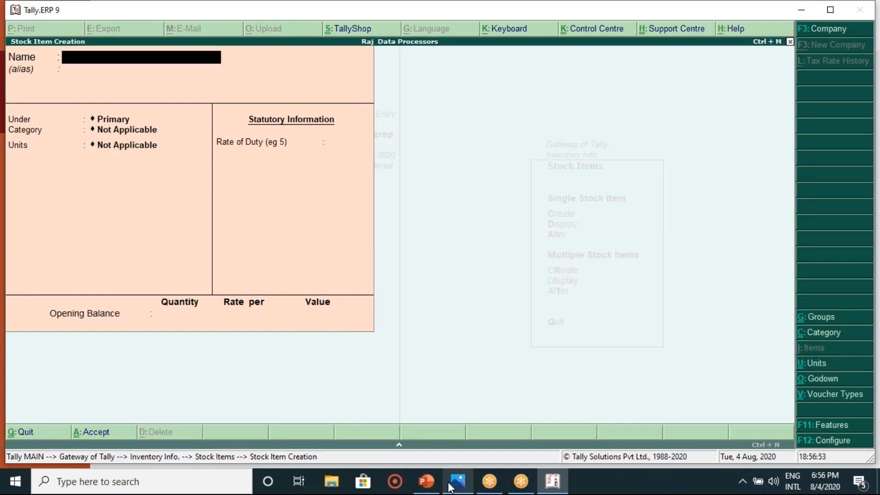
Switch to PowerPoint and close its window
{"action": "left_click", "coordinate": [547, 484]}
{"action": "left_click", "coordinate": [547, 484]}
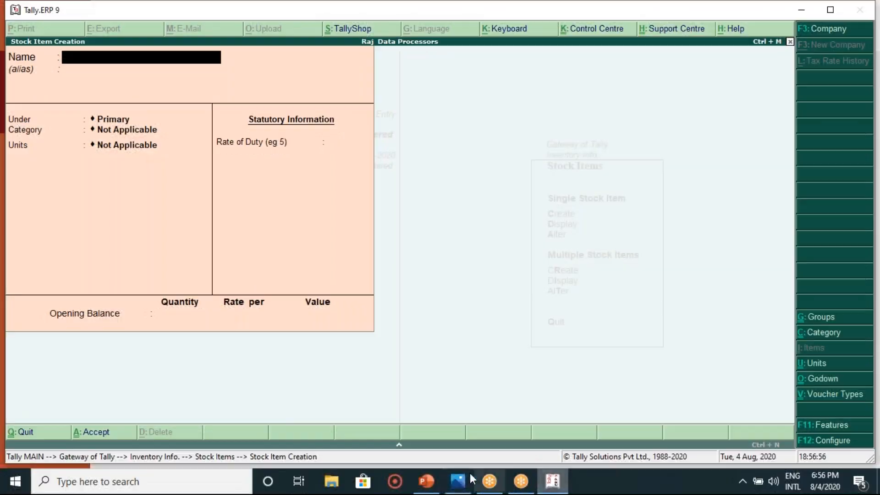
{"action": "left_click", "coordinate": [427, 482]}
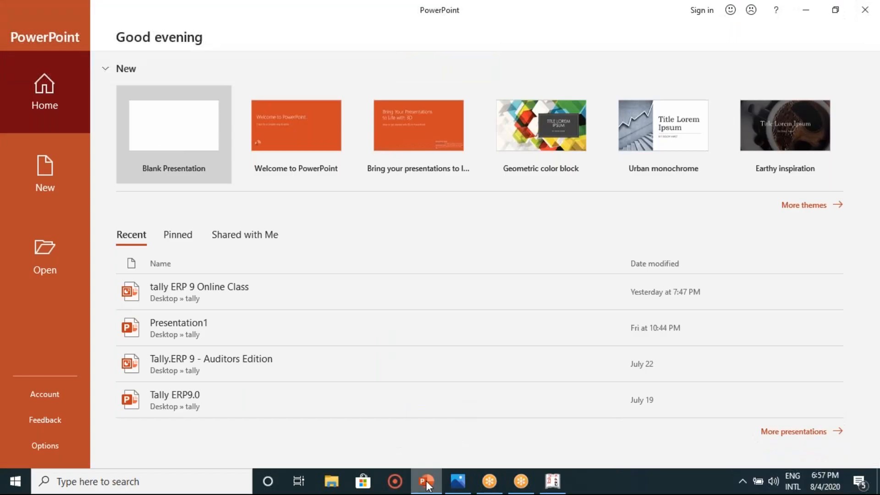
{"action": "right_click", "coordinate": [426, 482]}
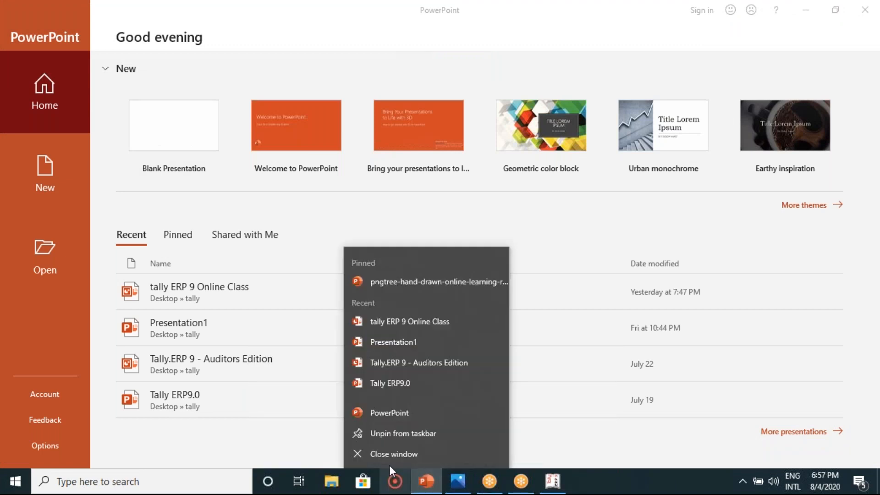
{"action": "left_click", "coordinate": [389, 455]}
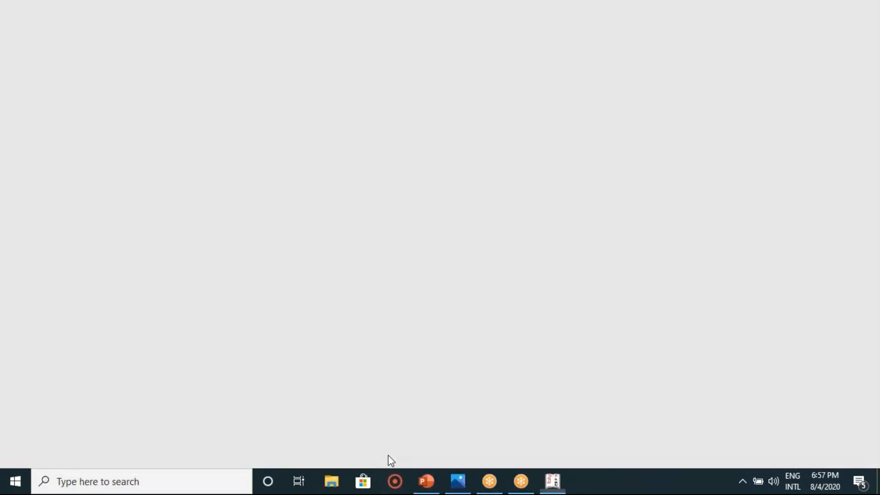
Check the seventh invoice item in Photos, return to Tally.ERP 9 and name the new stock item Kissan Tomato Ketchup Refill
{"action": "left_click", "coordinate": [458, 481]}
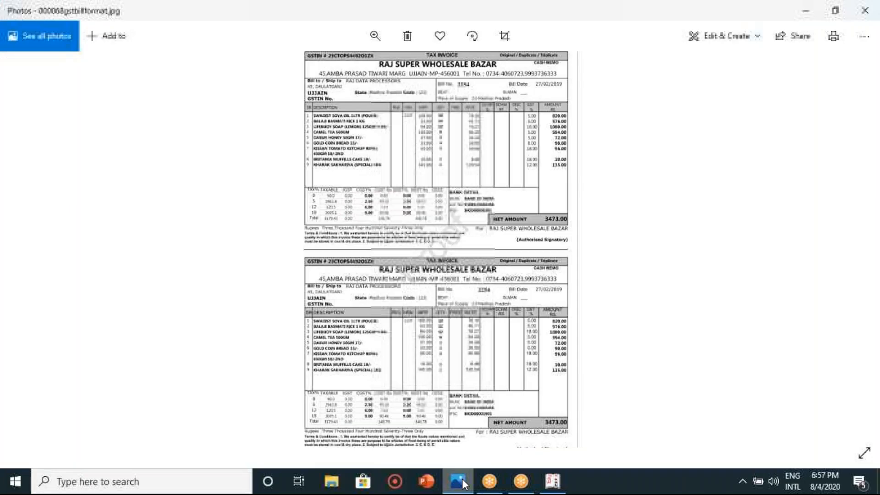
{"action": "left_click", "coordinate": [375, 36]}
{"action": "left_click_drag", "start_coordinate": [321, 73], "coordinate": [335, 73]}
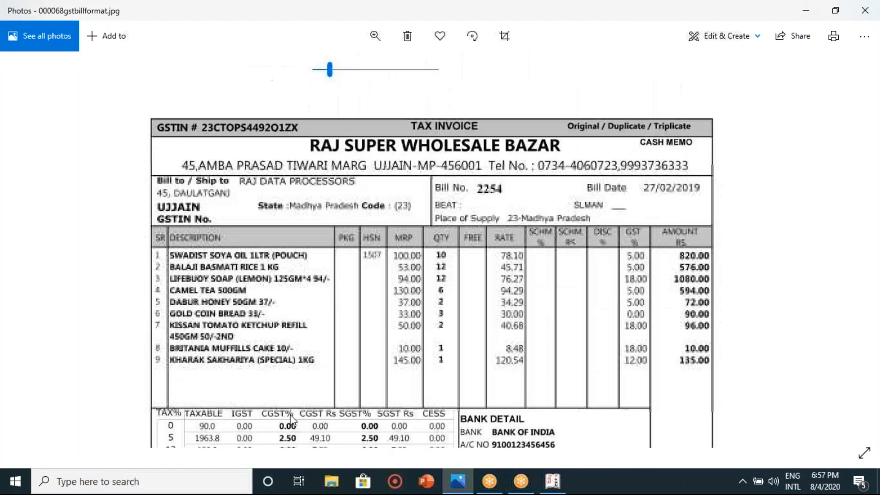
{"action": "left_click_drag", "start_coordinate": [290, 415], "coordinate": [283, 369]}
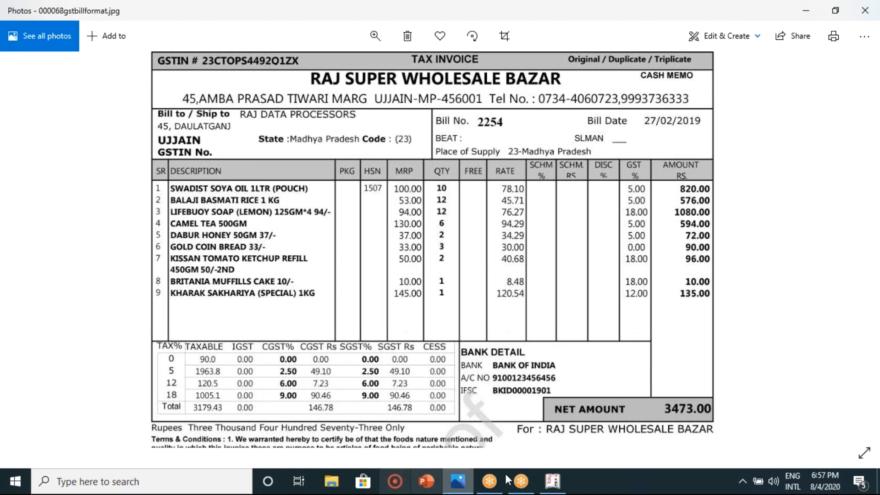
{"action": "left_click", "coordinate": [552, 482]}
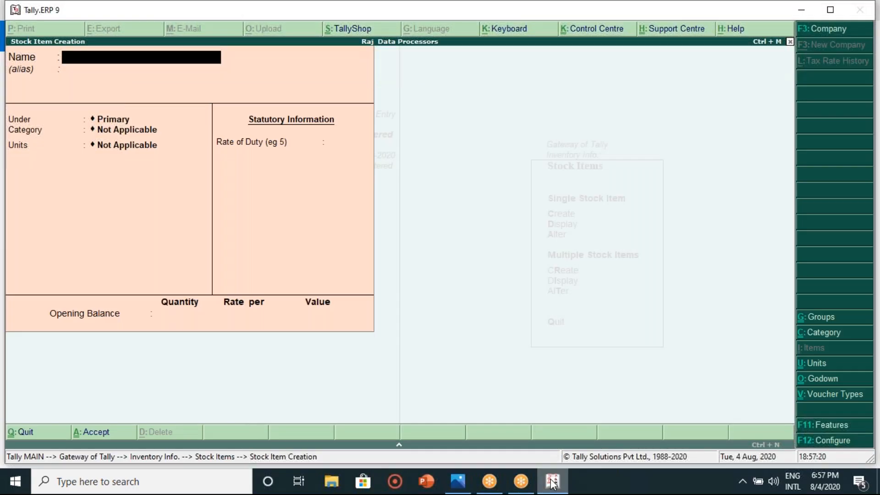
{"action": "type", "text": "Kissan tomato"}
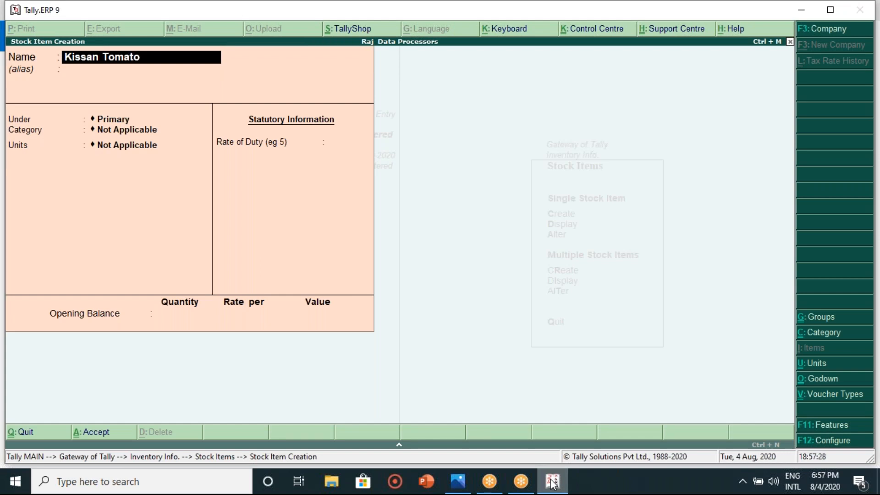
{"action": "type", "text": " Ketchup Refi"}
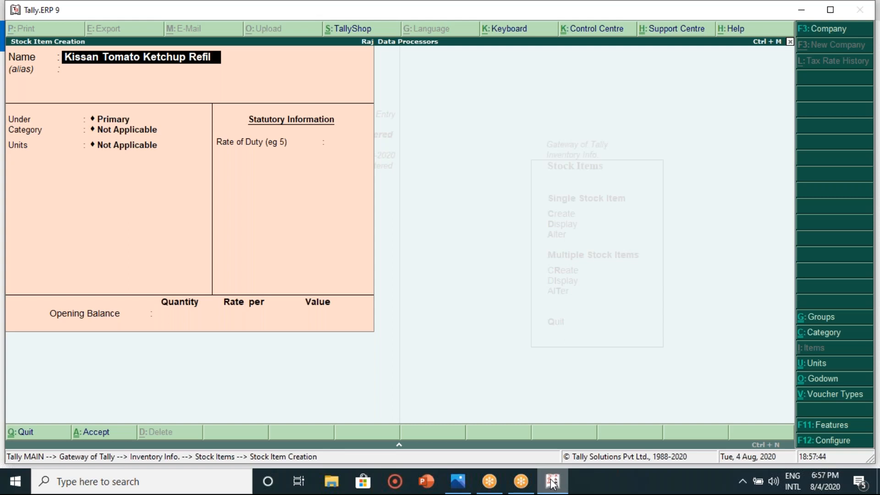
{"action": "type", "text": "ll"}
Keep the ketchup under Primary with category Not Applicable, set its units to Nos., leave duty and opening balance empty, and save it
{"action": "key", "text": "Return"}
{"action": "key", "text": "Return"}
{"action": "key", "text": "Return"}
{"action": "key", "text": "Return"}
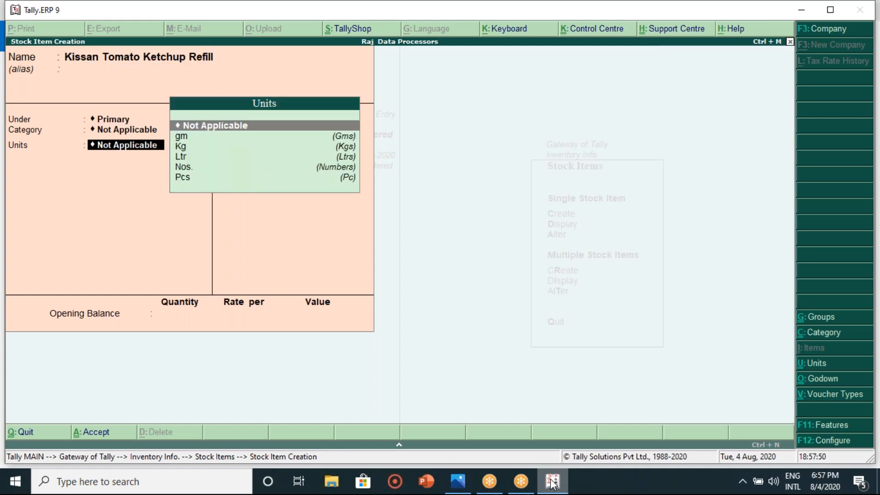
{"action": "key", "text": "Down"}
{"action": "key", "text": "Down"}
{"action": "key", "text": "Down"}
{"action": "key", "text": "Down"}
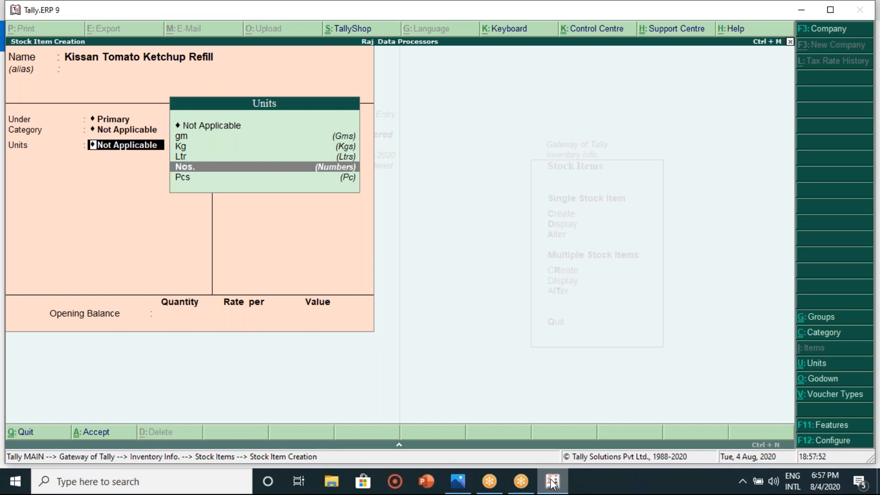
{"action": "key", "text": "Return"}
{"action": "key", "text": "Return"}
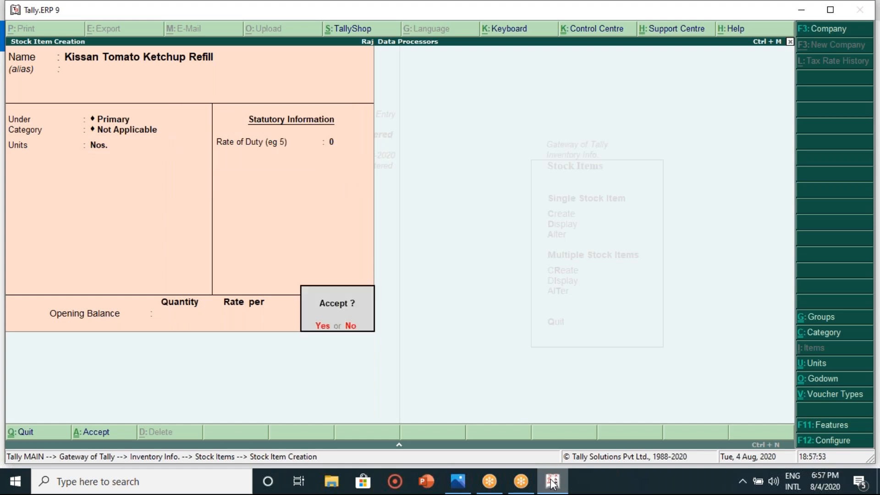
{"action": "key", "text": "Return"}
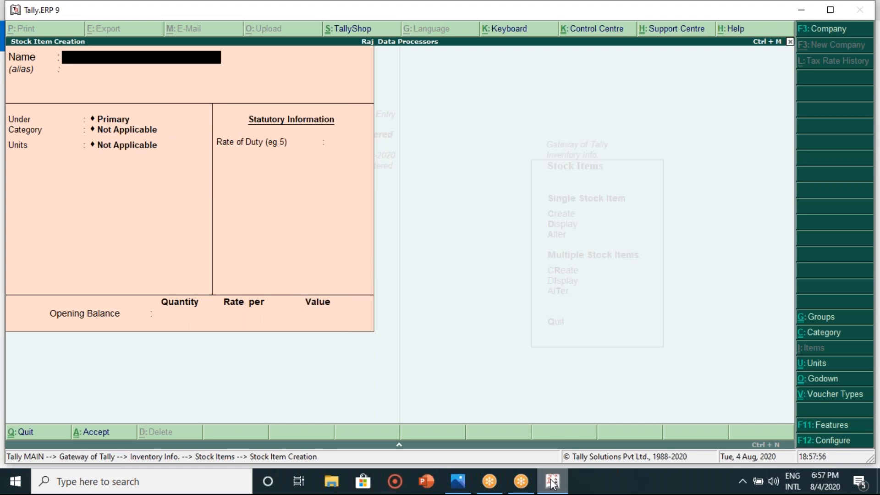
Check the eighth invoice item in Photos, return to Tally.ERP 9 and name the new stock item Britania Muffils Cake
{"action": "left_click", "coordinate": [552, 481]}
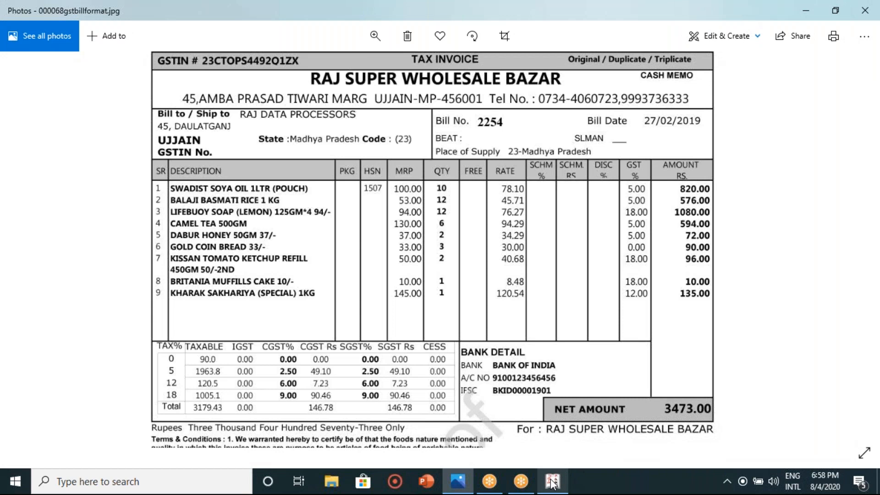
{"action": "left_click", "coordinate": [552, 481]}
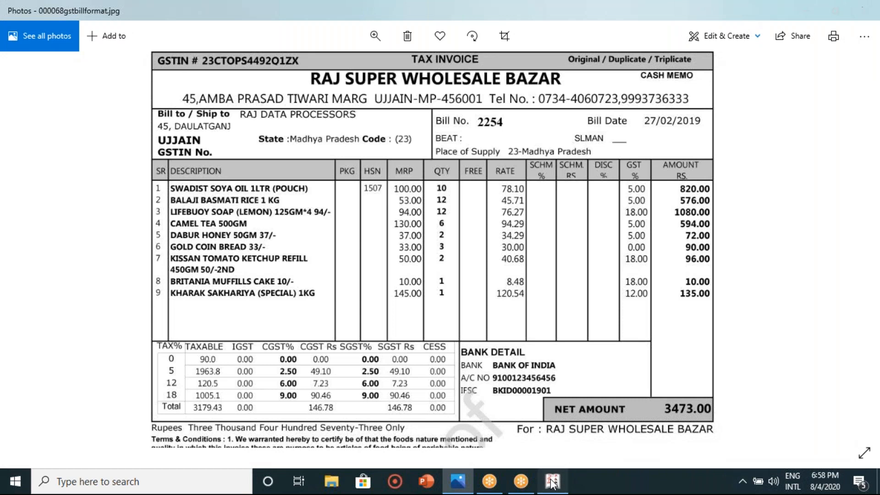
{"action": "type", "text": "Bri"}
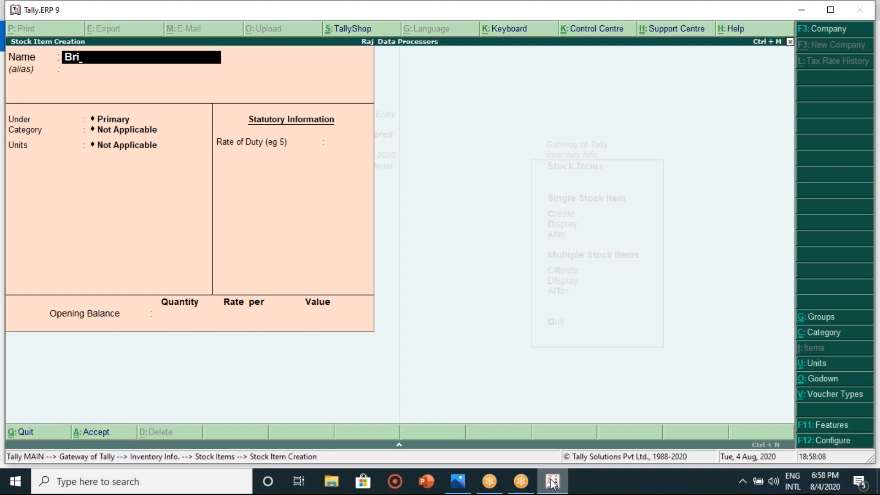
{"action": "type", "text": "tania Muffil"}
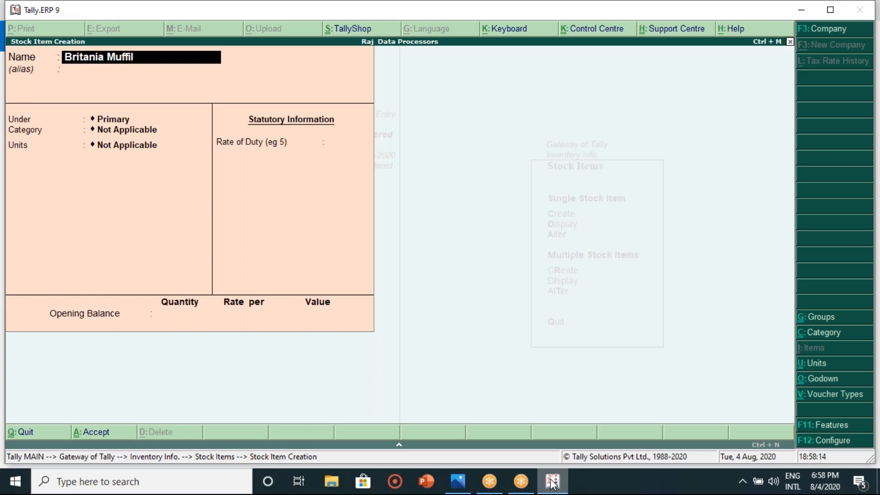
{"action": "type", "text": "s Cake"}
Keep the cake under Primary with category Not Applicable, set its units to Pcs, leave duty and opening balance empty, and save it
{"action": "key", "text": "Return"}
{"action": "key", "text": "Return"}
{"action": "key", "text": "Return"}
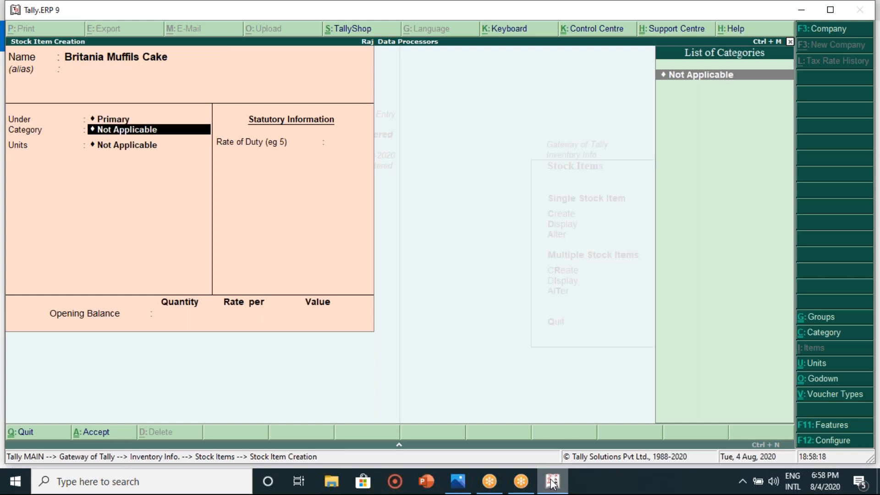
{"action": "key", "text": "Return"}
{"action": "key", "text": "Down"}
{"action": "key", "text": "Down"}
{"action": "key", "text": "Down"}
{"action": "key", "text": "Down"}
{"action": "key", "text": "Down"}
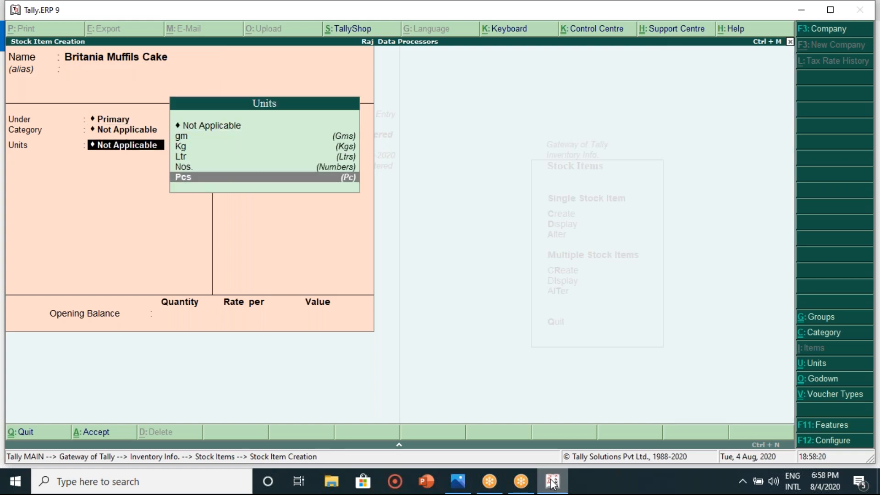
{"action": "key", "text": "Return"}
{"action": "key", "text": "Return"}
{"action": "key", "text": "Return"}
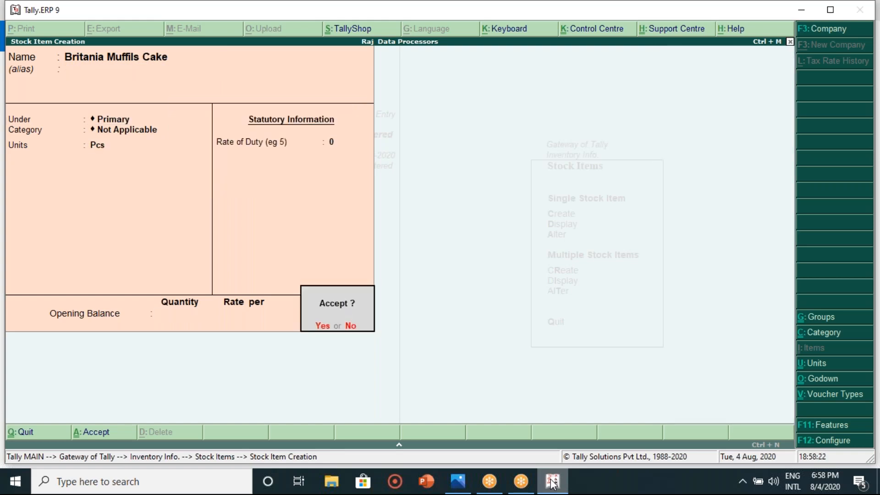
{"action": "key", "text": "Return"}
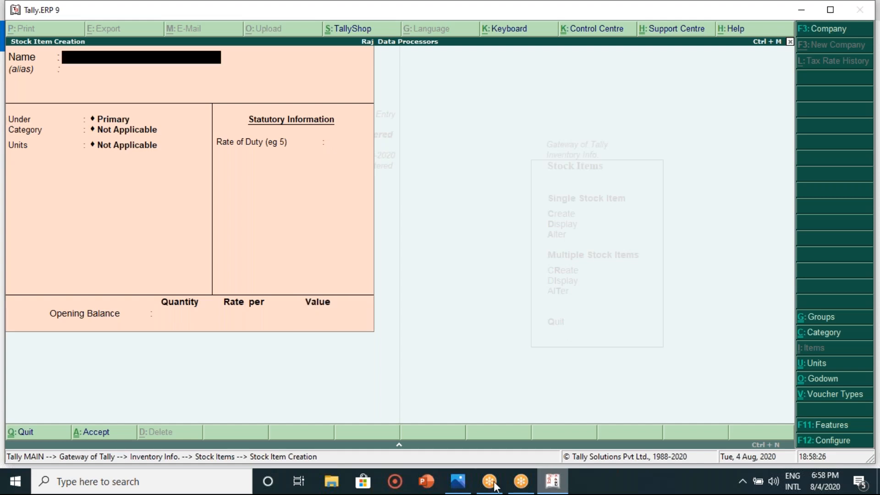
Check the ninth invoice item in Photos, return to Tally.ERP 9 and name the new stock item Kharak Sakhariya
{"action": "left_click", "coordinate": [464, 489]}
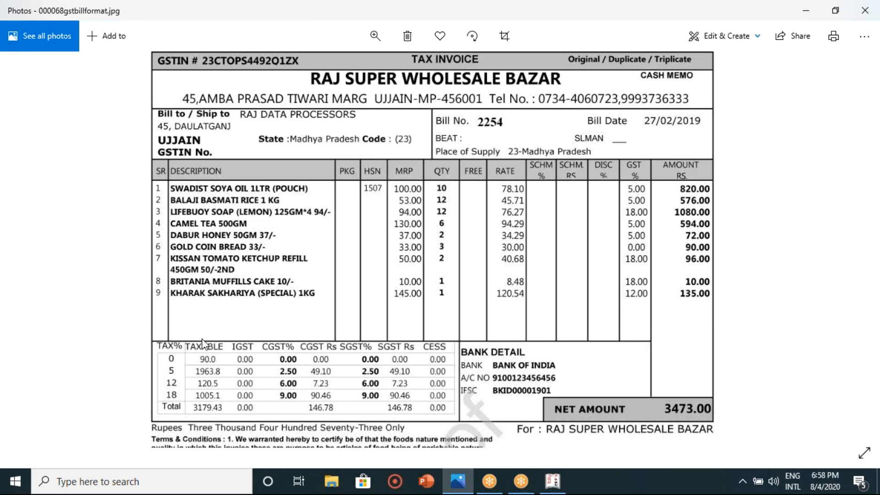
{"action": "left_click", "coordinate": [560, 485]}
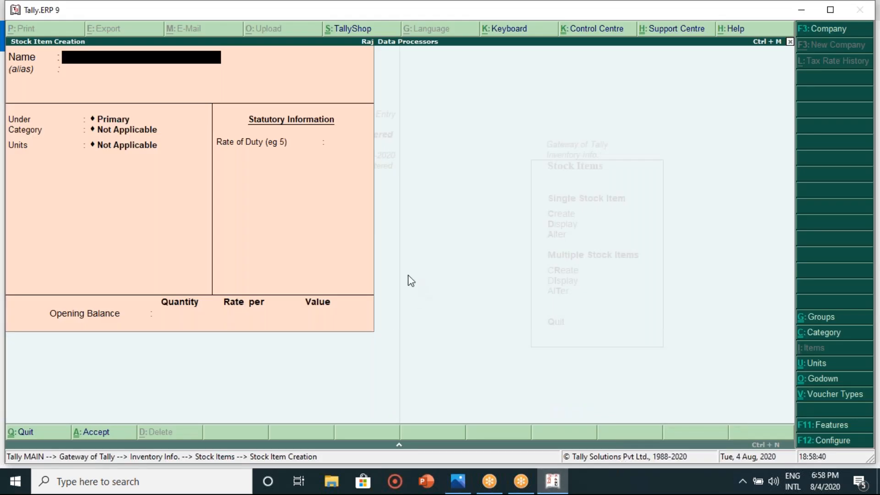
{"action": "type", "text": "Kharak Sakhariya"}
Keep Kharak Sakhariya under Primary with category Not Applicable and set its units to Kg
{"action": "key", "text": "Return"}
{"action": "key", "text": "Return"}
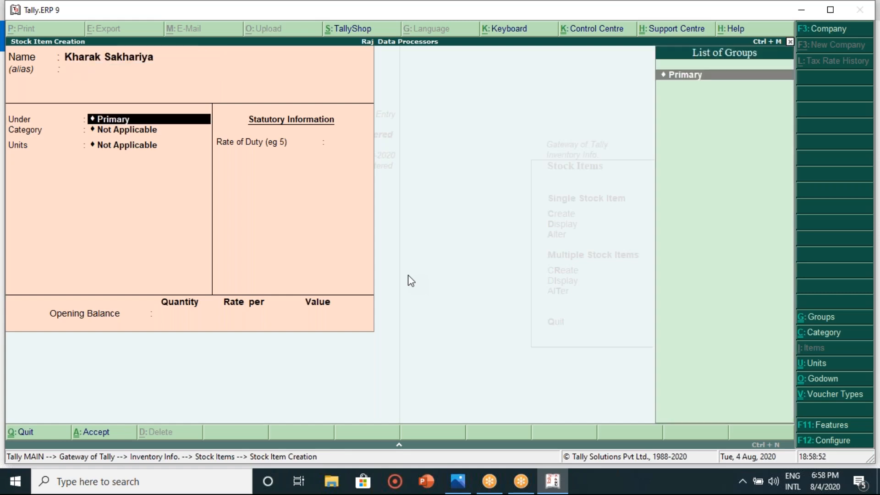
{"action": "key", "text": "Return"}
{"action": "key", "text": "Return"}
{"action": "key", "text": "Down"}
{"action": "key", "text": "Down"}
{"action": "key", "text": "Down"}
{"action": "key", "text": "Up"}
{"action": "key", "text": "Up"}
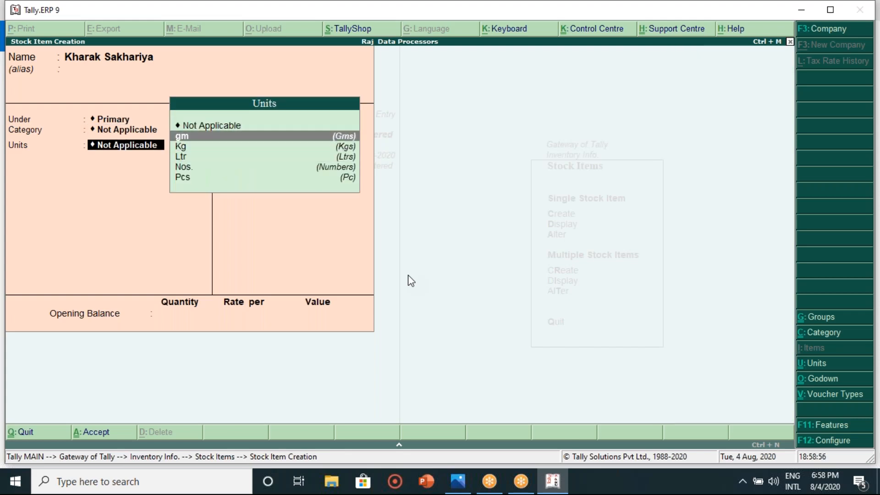
{"action": "key", "text": "Down"}
{"action": "key", "text": "Return"}
{"action": "key", "text": "Return"}
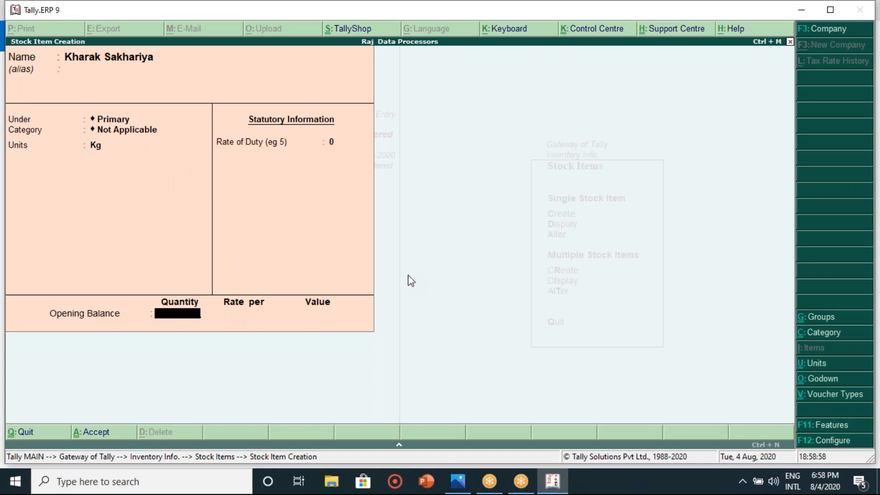
{"action": "key", "text": "Return"}
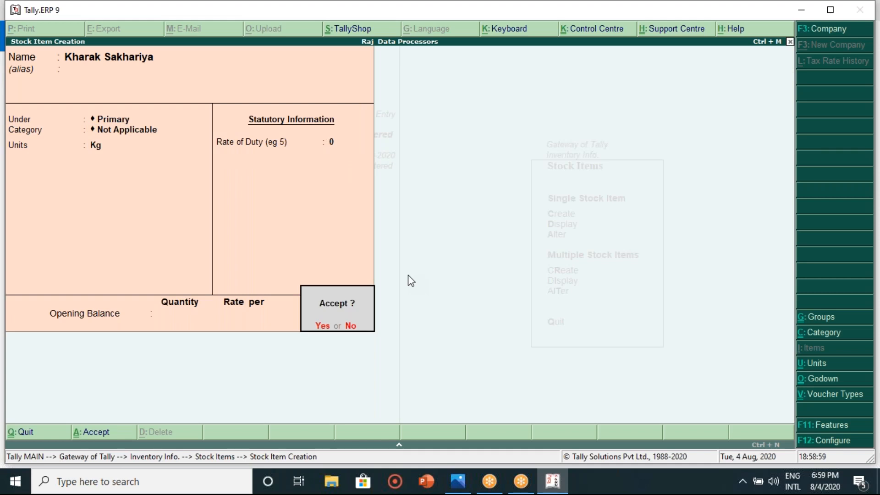
{"action": "key", "text": "Return"}
{"action": "key", "text": "Escape"}
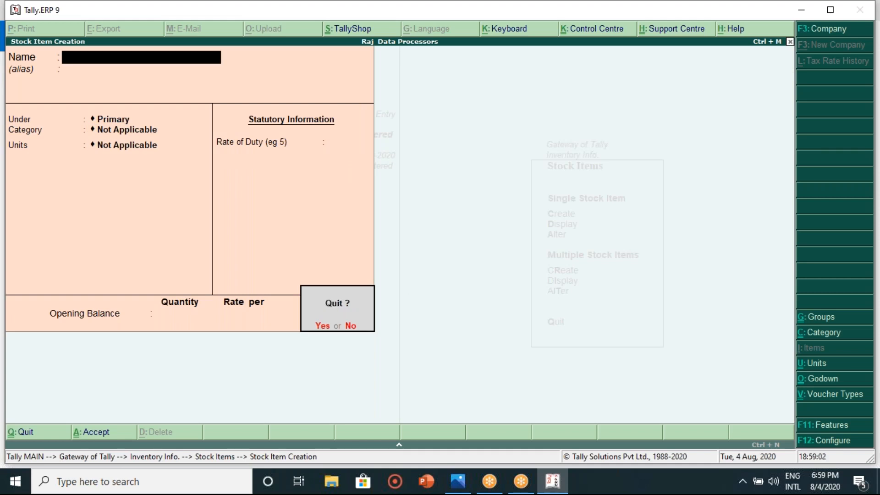
{"action": "key", "text": "Return"}
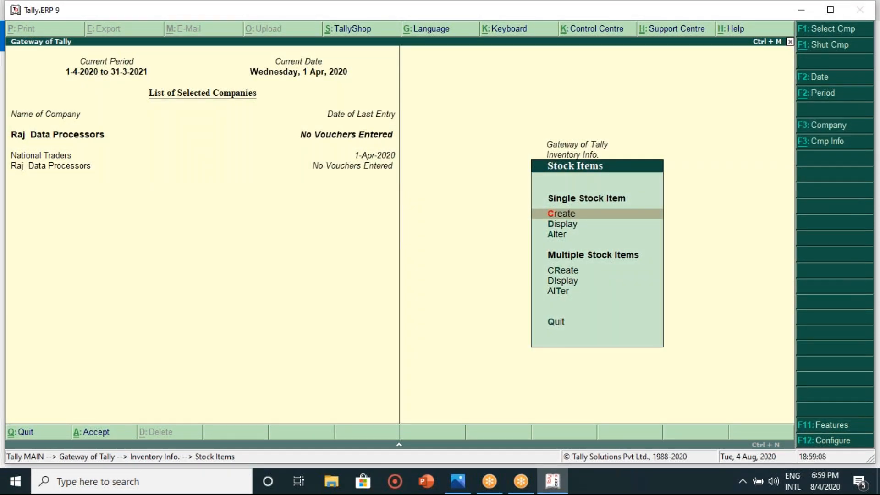
Review the list of stock items offered for display and for alteration
{"action": "key", "text": "Down"}
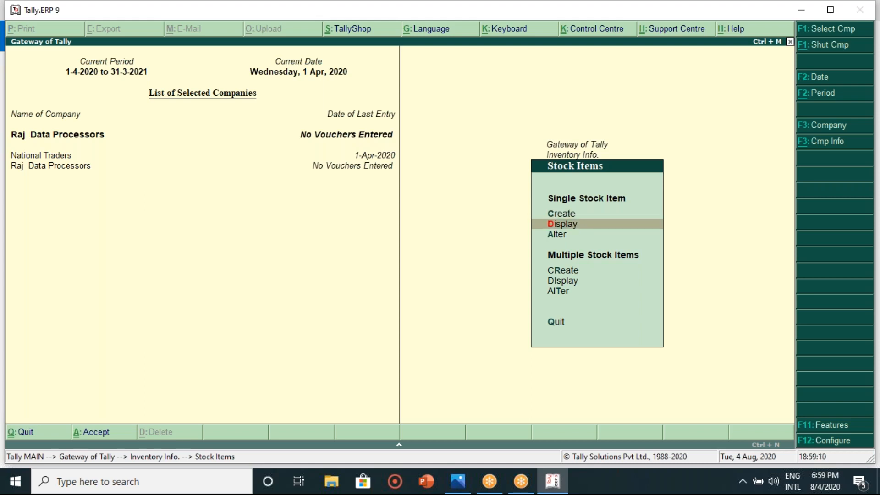
{"action": "key", "text": "Return"}
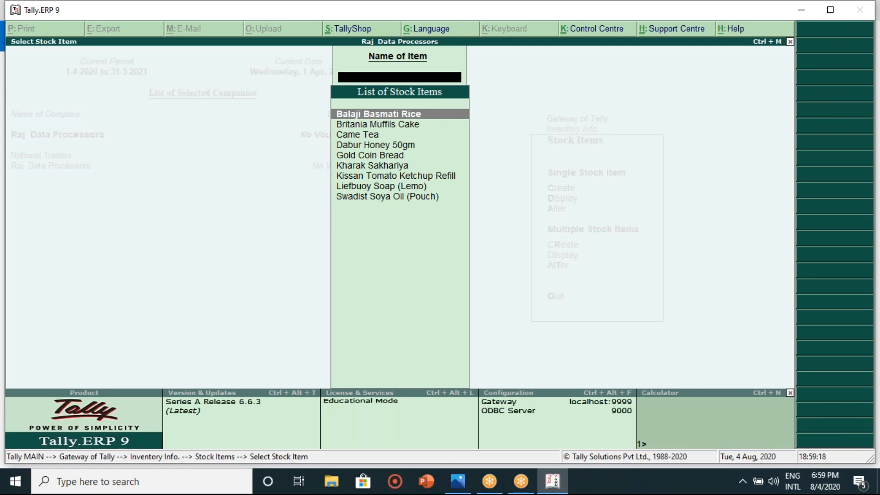
{"action": "key", "text": "Escape"}
{"action": "key", "text": "Down"}
{"action": "key", "text": "Return"}
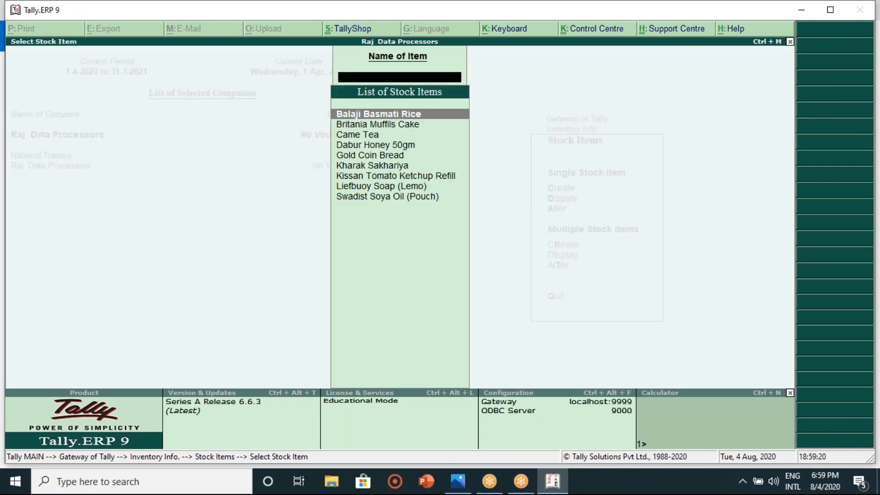
{"action": "key", "text": "Escape"}
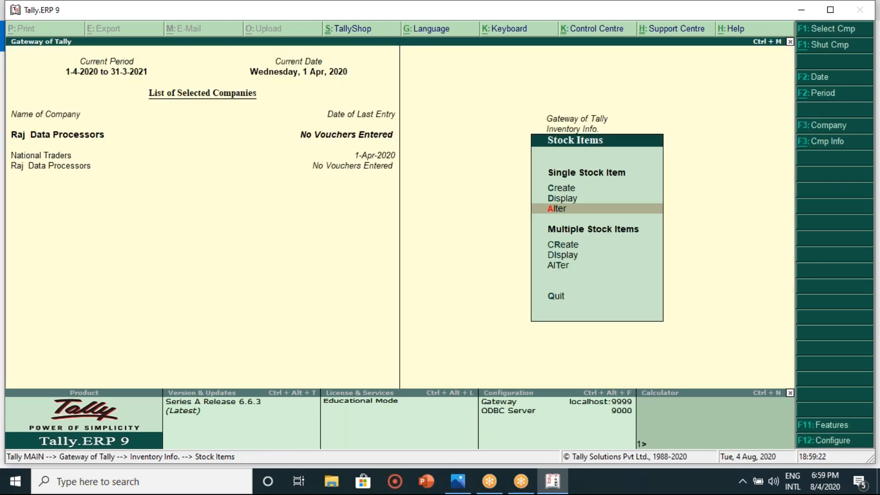
Open the stock item Kissan Tomato Ketchup Refill for alteration, quit it without saving and return to the Gateway of Tally
{"action": "key", "text": "Return"}
{"action": "key", "text": "Down"}
{"action": "key", "text": "Down"}
{"action": "key", "text": "Down"}
{"action": "key", "text": "Down"}
{"action": "key", "text": "Down"}
{"action": "key", "text": "Down"}
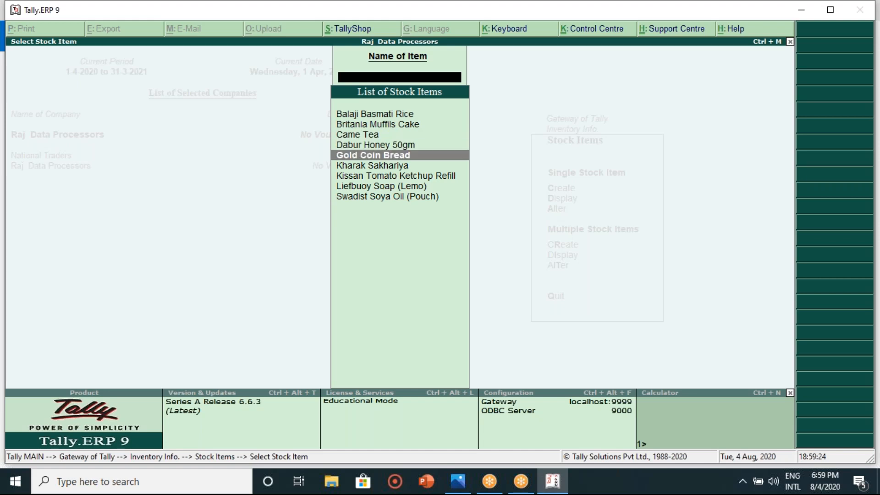
{"action": "key", "text": "Return"}
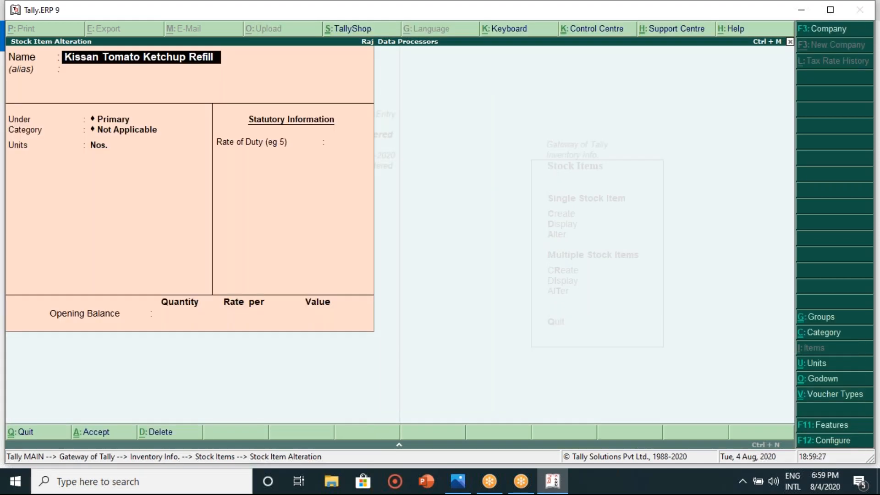
{"action": "key", "text": "Escape"}
{"action": "key", "text": "Escape"}
{"action": "key", "text": "y"}
{"action": "key", "text": "Escape"}
{"action": "key", "text": "Escape"}
{"action": "key", "text": "Escape"}
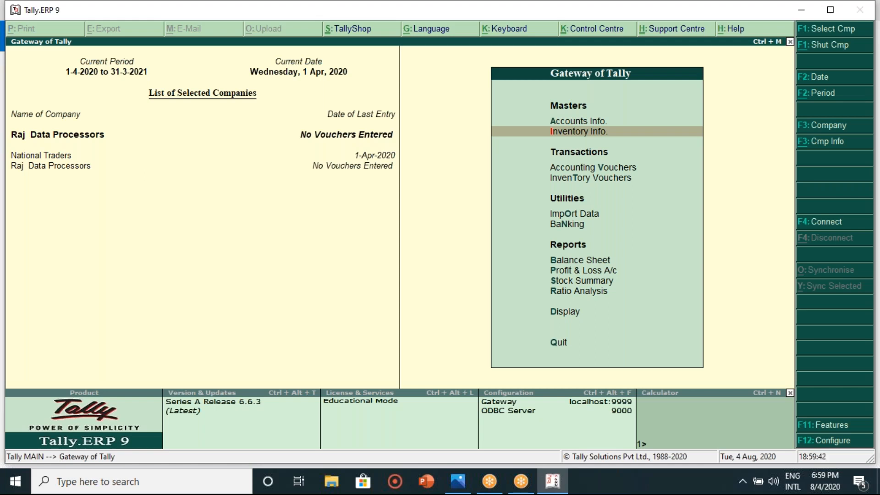
Start a purchase voucher, check the bill number on the invoice in Photos and enter supplier invoice number 2254 in Tally.ERP 9
{"action": "key", "text": "Down"}
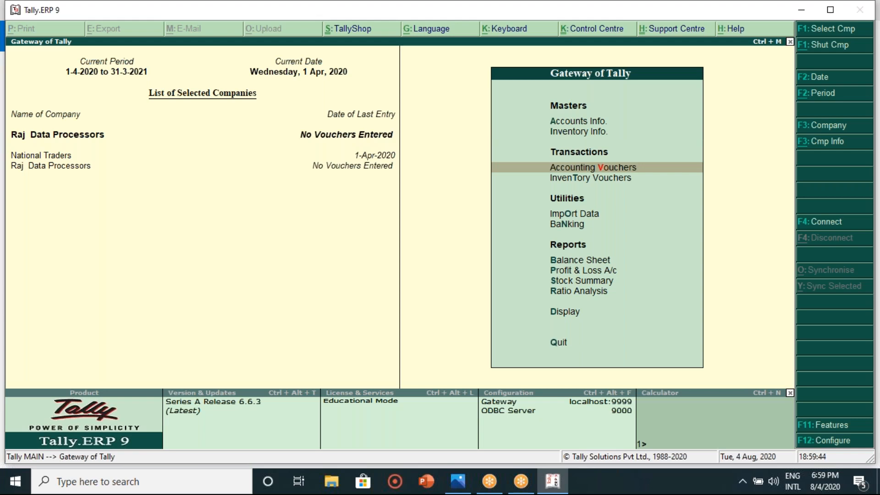
{"action": "key", "text": "Return"}
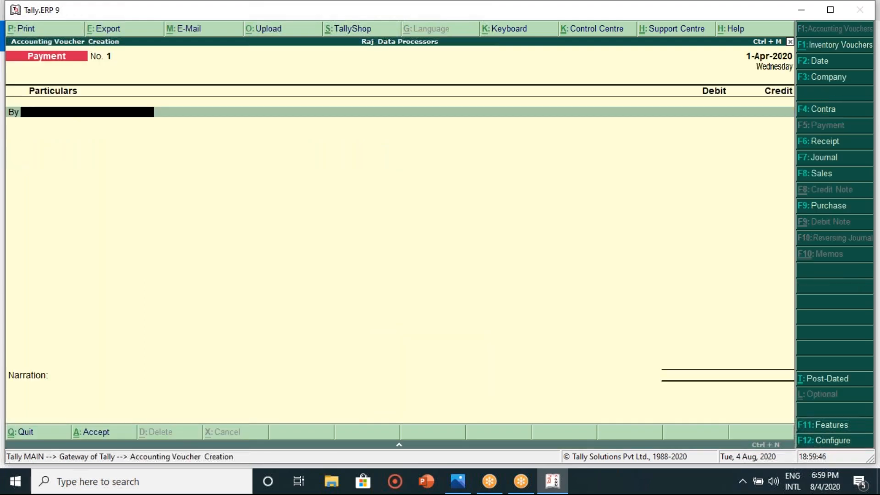
{"action": "left_click", "coordinate": [825, 205]}
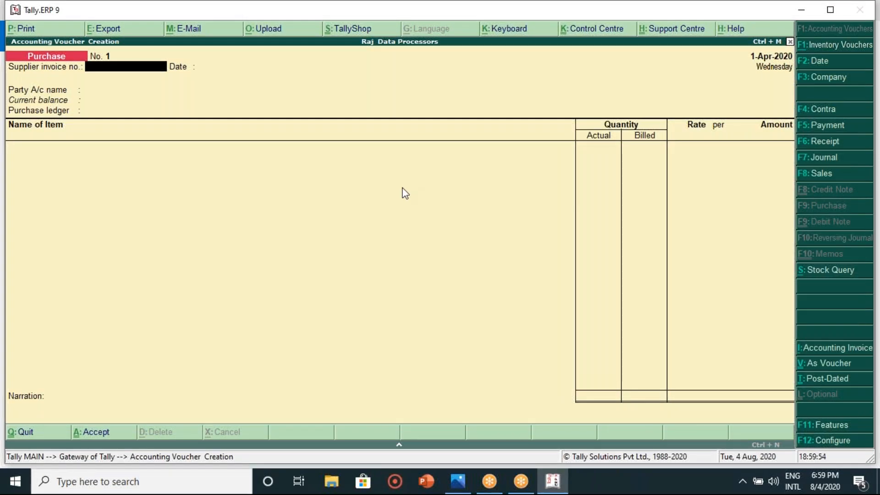
{"action": "left_click", "coordinate": [454, 485]}
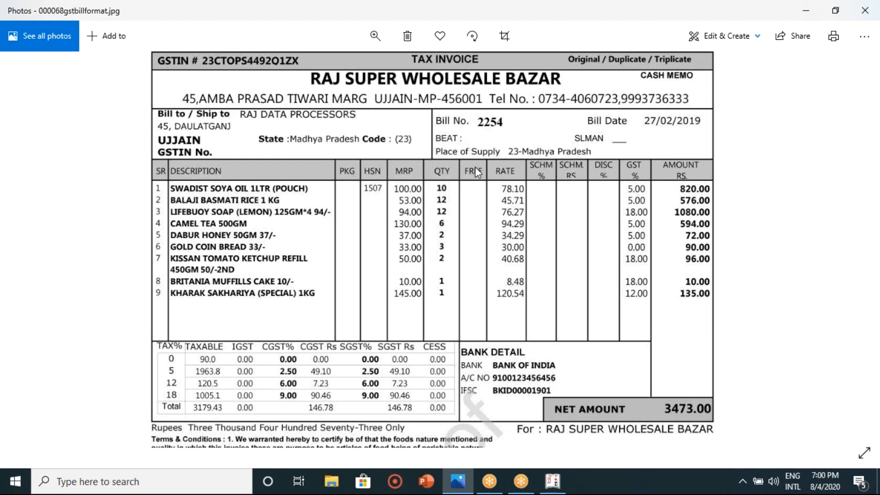
{"action": "left_click", "coordinate": [550, 484]}
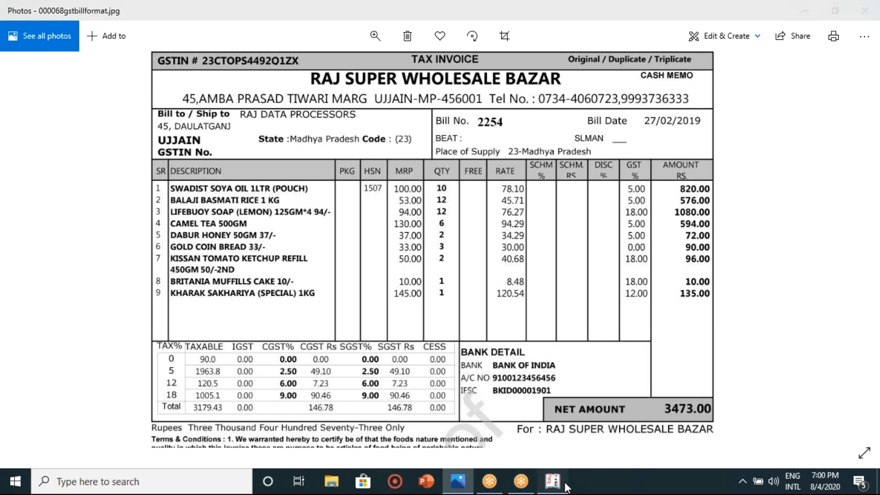
{"action": "type", "text": "2254"}
{"action": "key", "text": "Return"}
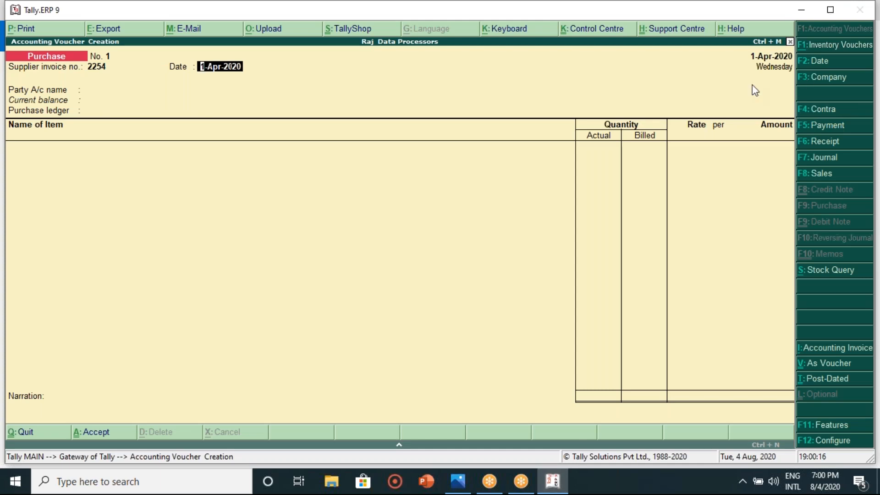
{"action": "left_click", "coordinate": [818, 60]}
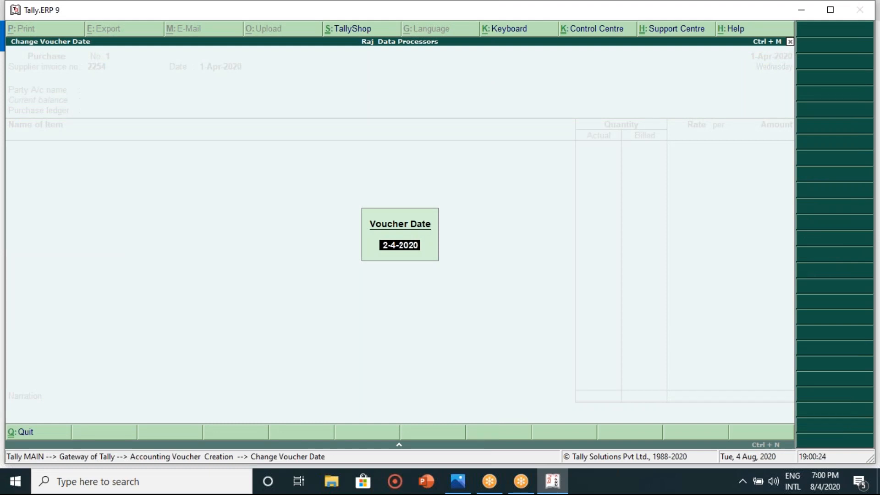
{"action": "type", "text": "8"}
{"action": "key", "text": "BackSpace"}
{"action": "type", "text": "4-8-2020"}
{"action": "key", "text": "BackSpace"}
{"action": "key", "text": "BackSpace"}
{"action": "key", "text": "BackSpace"}
{"action": "key", "text": "BackSpace"}
{"action": "key", "text": "BackSpace"}
{"action": "key", "text": "BackSpace"}
{"action": "key", "text": "BackSpace"}
{"action": "key", "text": "BackSpace"}
{"action": "key", "text": "Escape"}
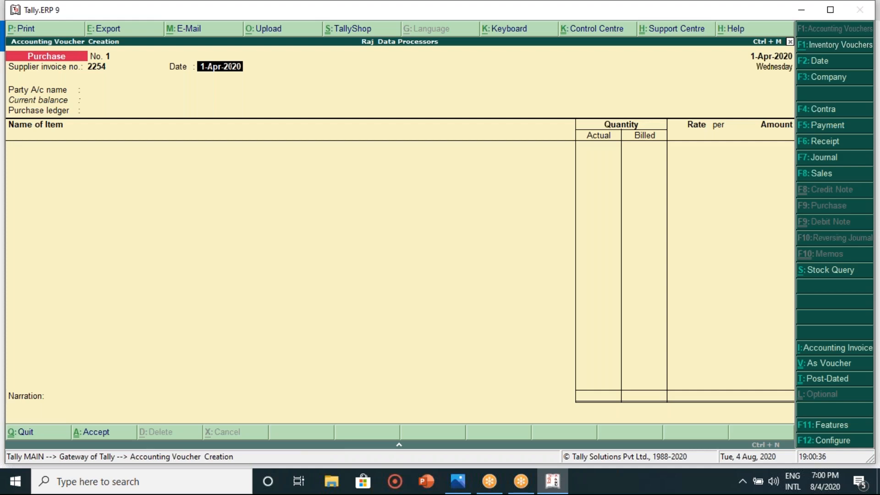
Keep 1-Apr-2020 as the supplier invoice date, recheck the bill in Photos and leave the purchase voucher without saving
{"action": "key", "text": "Return"}
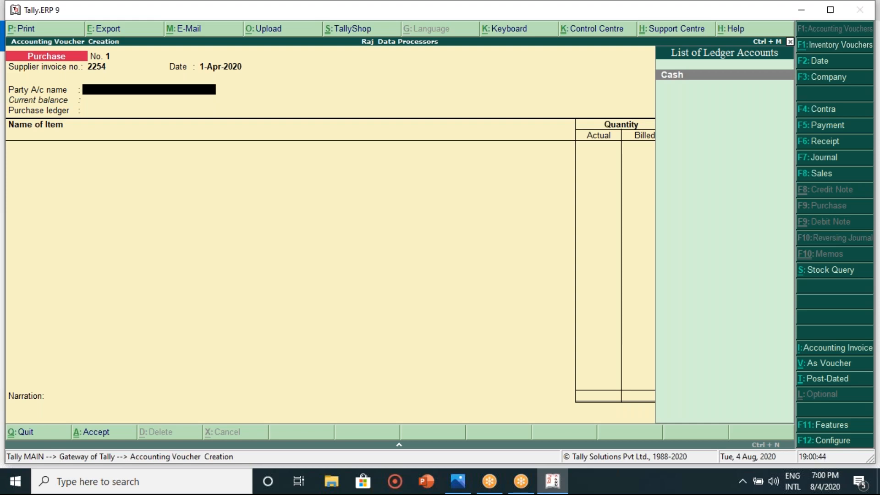
{"action": "key", "text": "F2"}
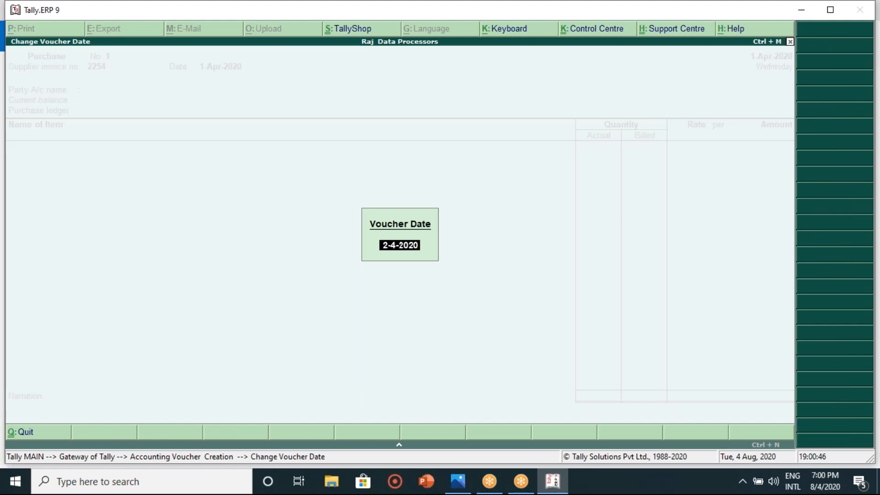
{"action": "left_click", "coordinate": [560, 478]}
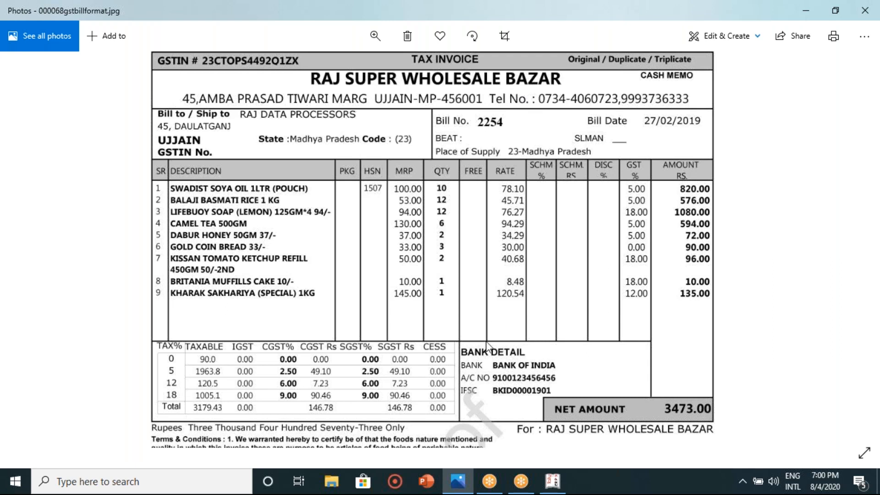
{"action": "left_click", "coordinate": [556, 490]}
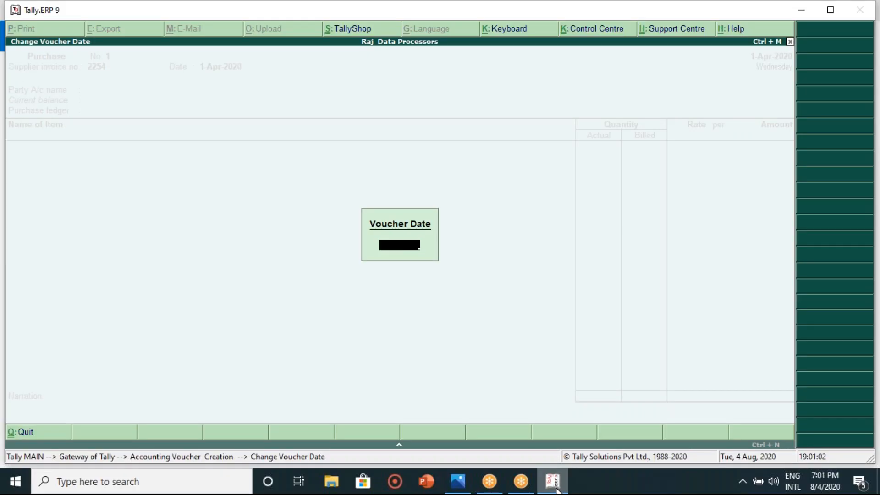
{"action": "key", "text": "Return"}
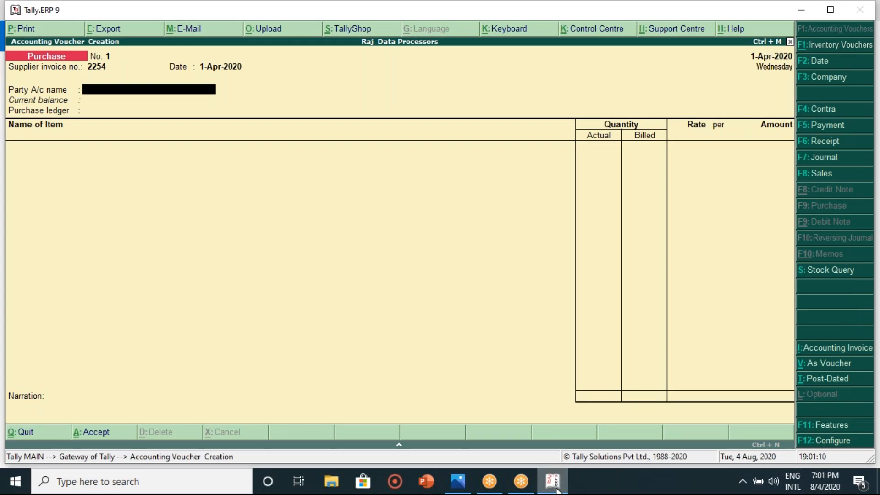
{"action": "key", "text": "Escape"}
Start creating a single ledger under Accounts Info. and name it Raj Super Wholesale Bazar
{"action": "key", "text": "Up"}
{"action": "key", "text": "Up"}
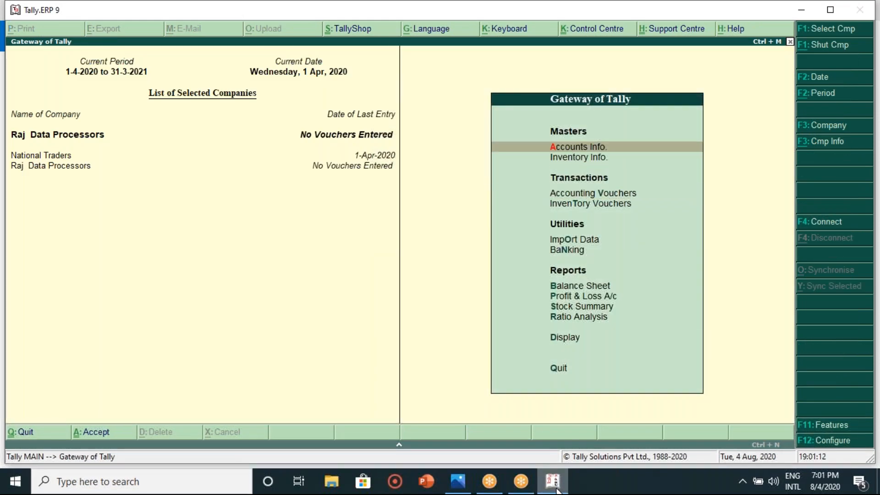
{"action": "key", "text": "Return"}
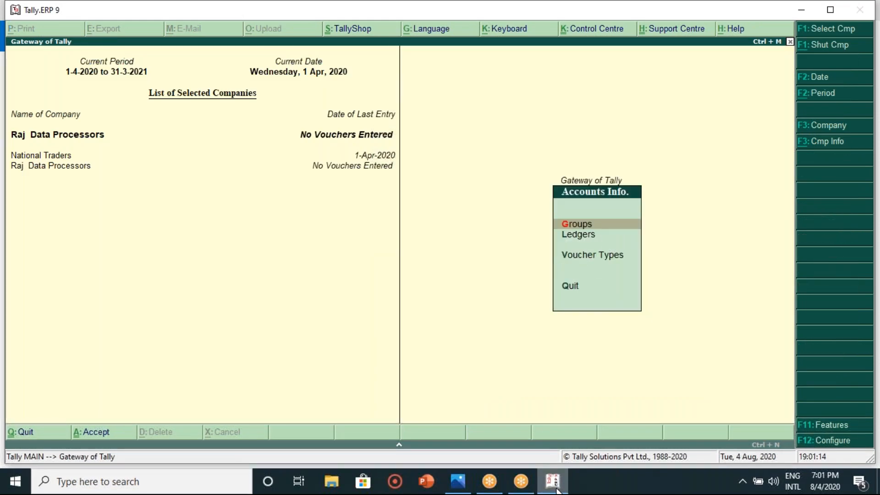
{"action": "key", "text": "Down"}
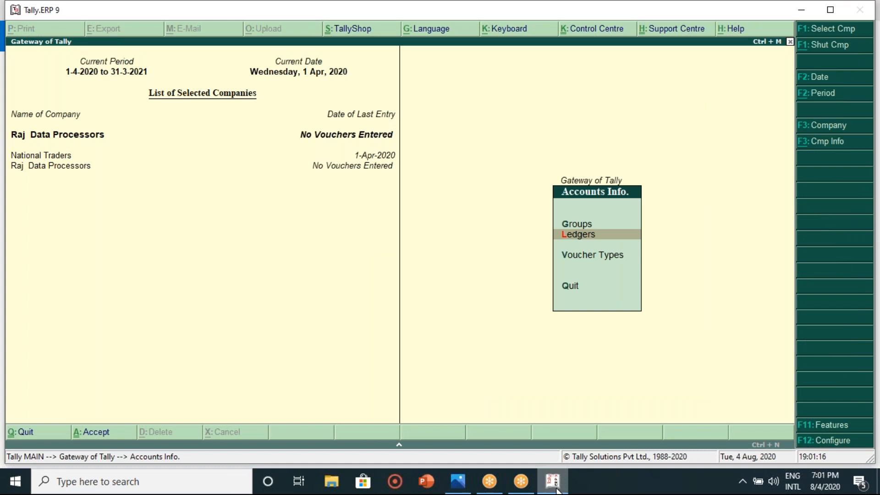
{"action": "key", "text": "Return"}
{"action": "key", "text": "Return"}
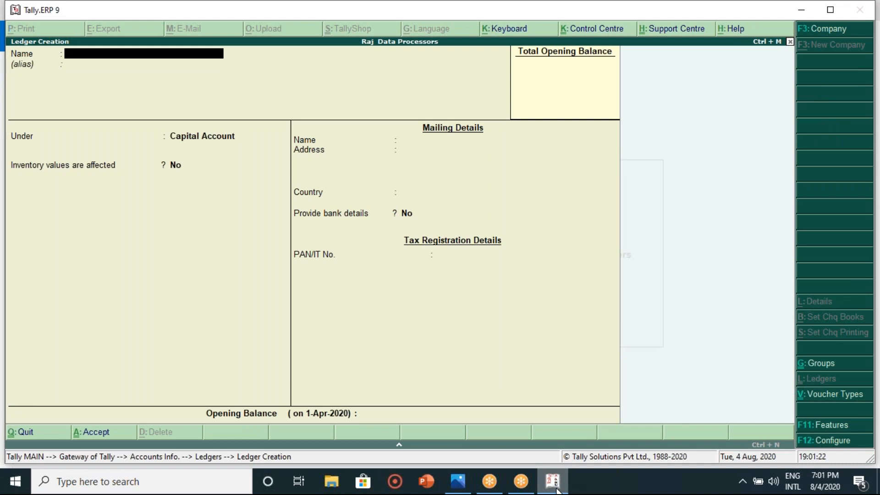
{"action": "type", "text": "Raj Super Wholes"}
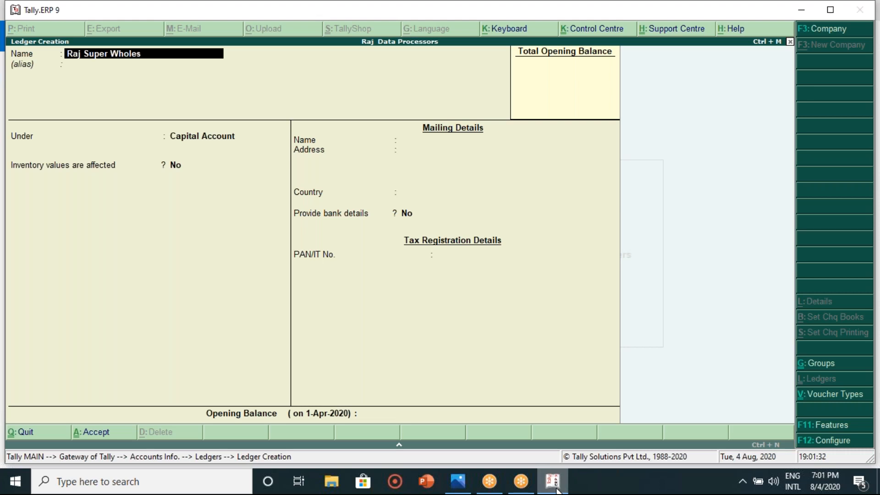
{"action": "type", "text": "ale Bazar"}
{"action": "key", "text": "Return"}
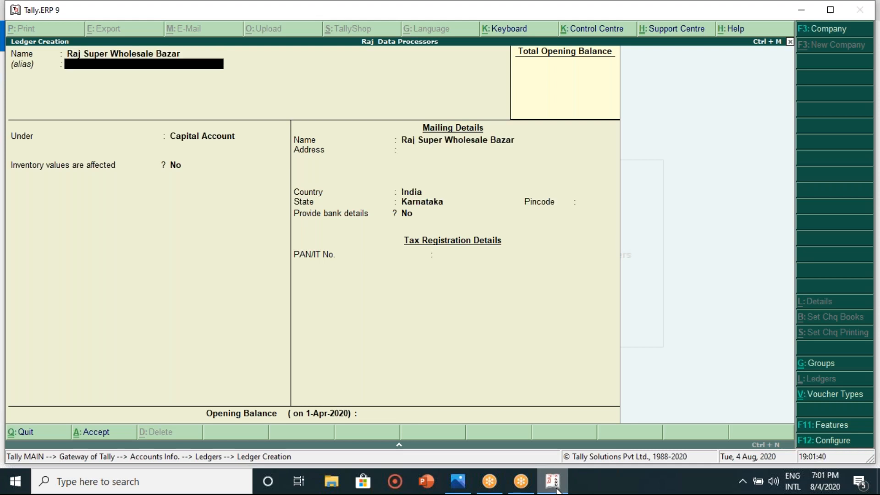
Leave the ledger's alias empty and place Raj Super Wholesale Bazar under Sundry Creditors
{"action": "key", "text": "Return"}
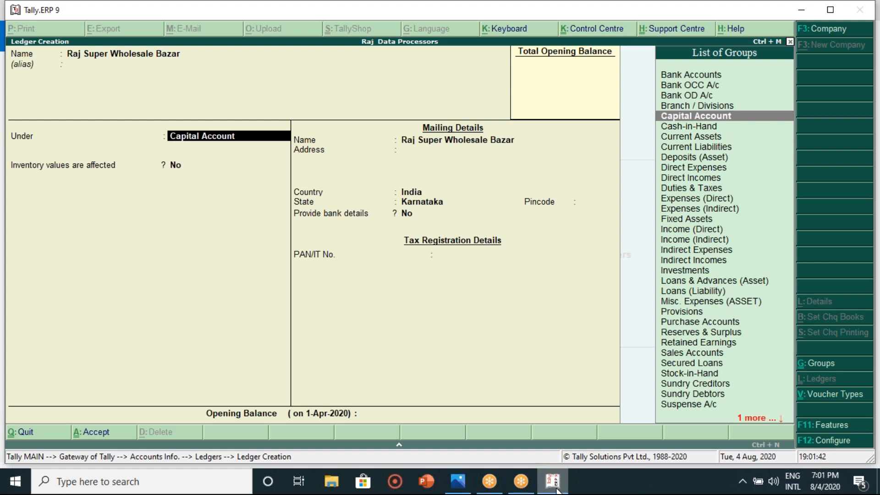
{"action": "type", "text": "S"}
{"action": "key", "text": "Down"}
{"action": "key", "text": "Down"}
{"action": "key", "text": "Down"}
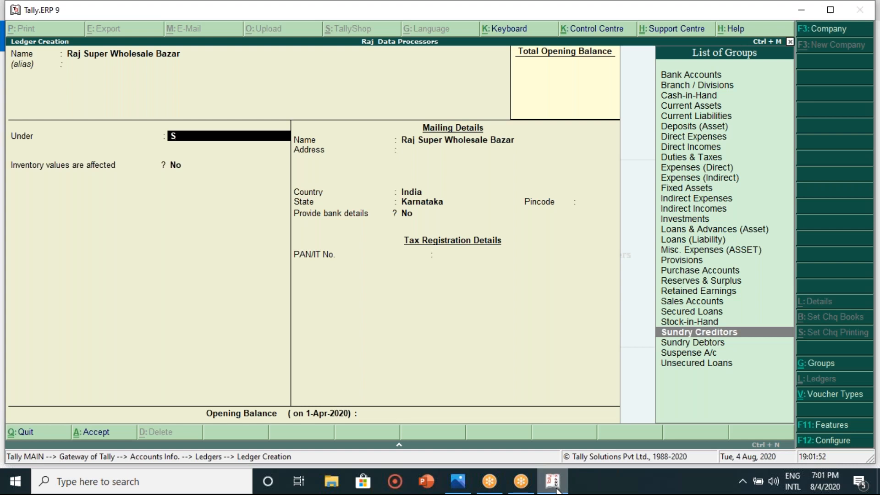
{"action": "key", "text": "Return"}
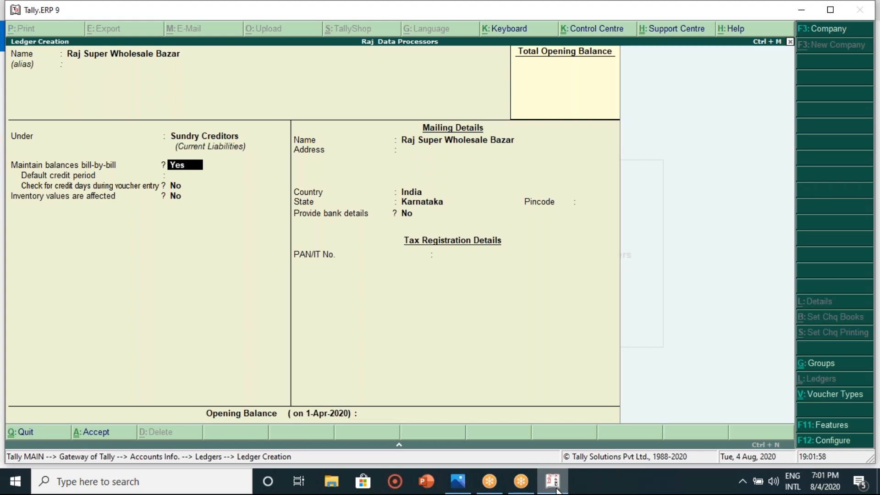
Keep bill-by-bill balances at Yes, the credit period empty, credit-days check and inventory values at No, and the suggested mailing name
{"action": "key", "text": "Return"}
{"action": "key", "text": "Return"}
{"action": "key", "text": "Return"}
{"action": "key", "text": "Return"}
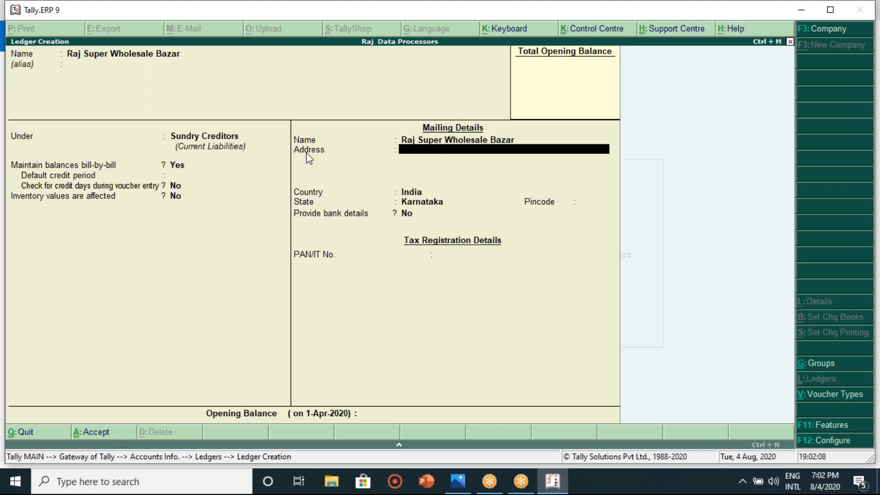
Check the supplier's details on the invoice in Photos, return to Tally.ERP 9 and fill in the first two mailing address lines
{"action": "left_click", "coordinate": [455, 477]}
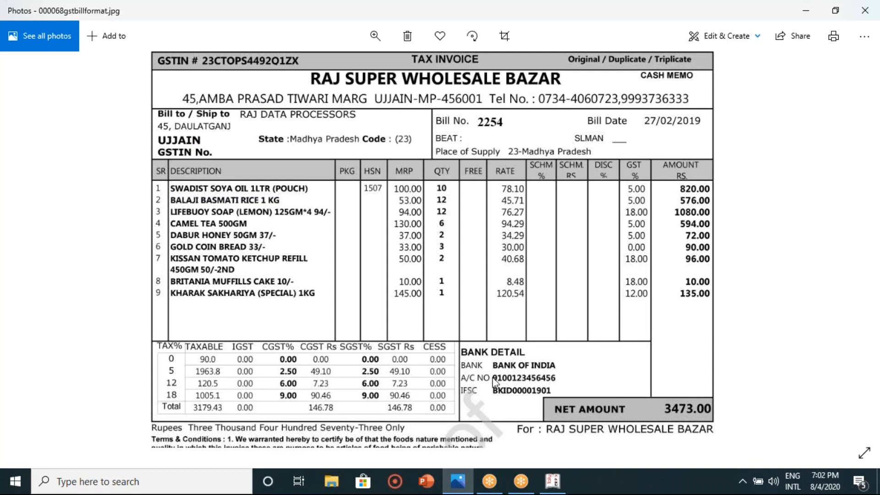
{"action": "left_click", "coordinate": [552, 482]}
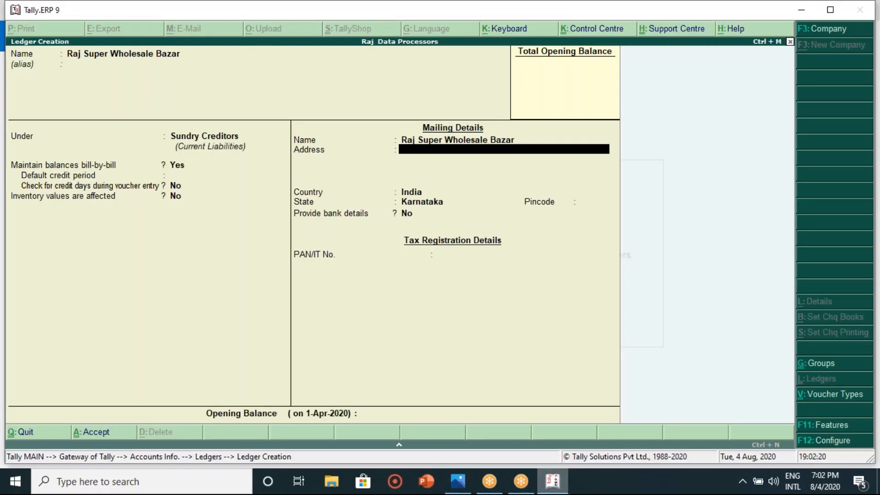
{"action": "type", "text": "2 Nd"}
{"action": "key", "text": "Return"}
{"action": "key", "text": "BackSpace"}
{"action": "key", "text": "Return"}
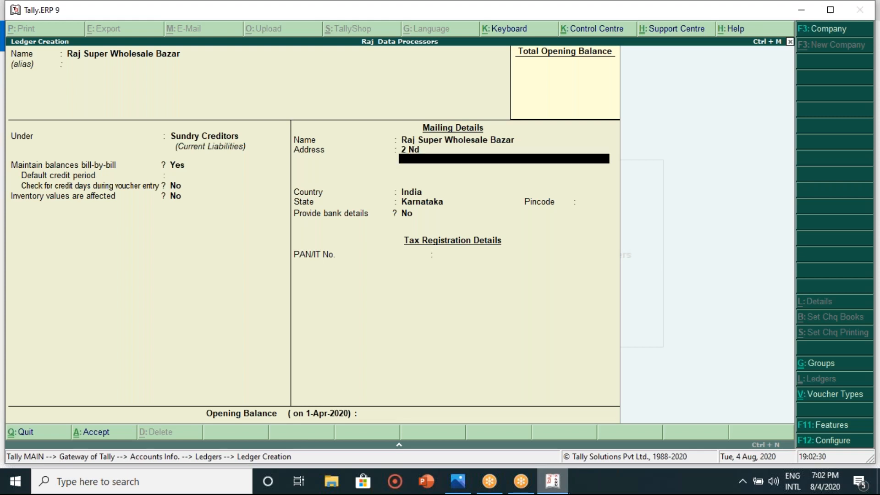
{"action": "type", "text": "Rr"}
{"action": "type", "text": "R"}
{"action": "type", "text": " Na"}
{"action": "type", "text": "gar"}
{"action": "key", "text": "Return"}
Enter the correctly spelled city as the third mailing address line and leave the remaining address line empty
{"action": "type", "text": "Bagalore"}
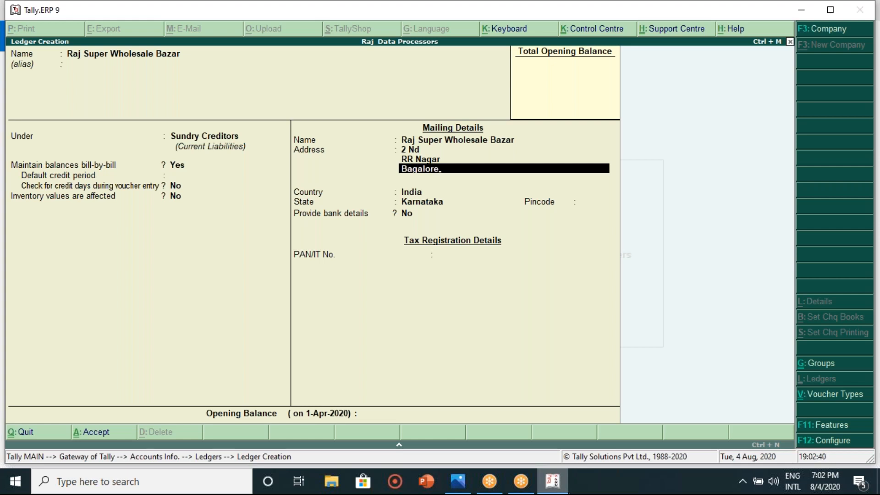
{"action": "key", "text": "Return"}
{"action": "key", "text": "BackSpace"}
{"action": "type", "text": "Bangalore"}
{"action": "key", "text": "Return"}
{"action": "key", "text": "Return"}
{"action": "key", "text": "Return"}
{"action": "key", "text": "Return"}
{"action": "key", "text": "Return"}
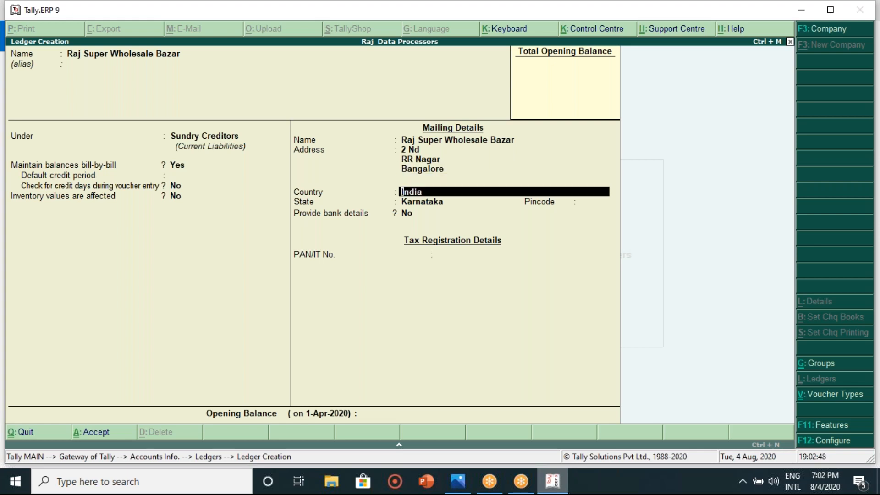
Keep India and Karnataka as the supplier's country and state, and save the Raj Super Wholesale Bazar ledger
{"action": "key", "text": "Return"}
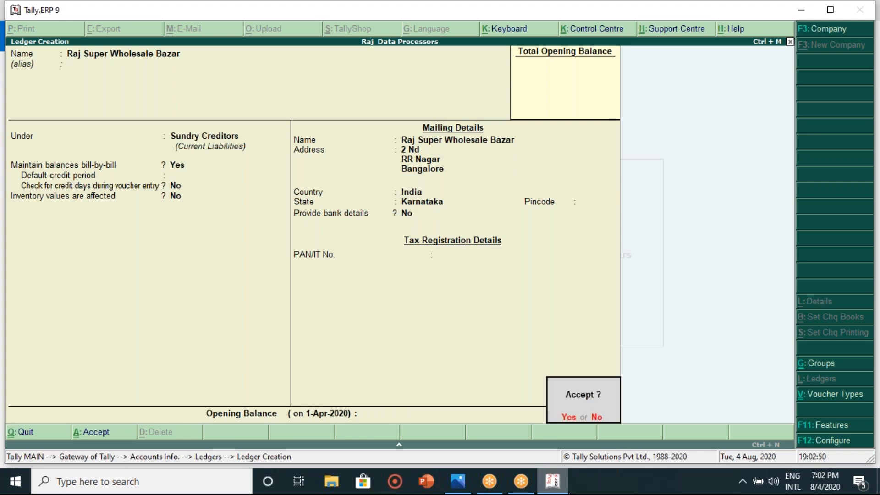
{"action": "key", "text": "Return"}
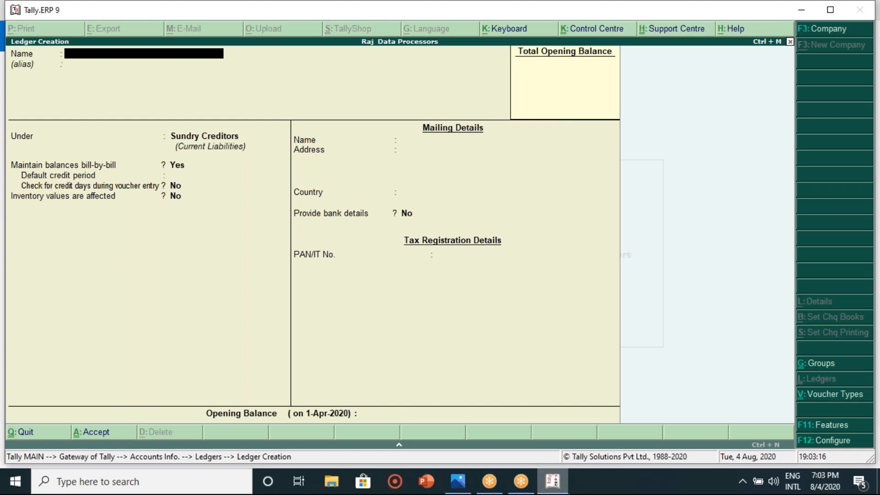
Name the new ledger Purashses
{"action": "type", "text": "Pura"}
{"action": "key", "text": "BackSpace"}
{"action": "key", "text": "BackSpace"}
{"action": "key", "text": "BackSpace"}
{"action": "key", "text": "BackSpace"}
{"action": "type", "text": "Purasg"}
{"action": "key", "text": "BackSpace"}
{"action": "type", "text": "hses"}
{"action": "key", "text": "Return"}
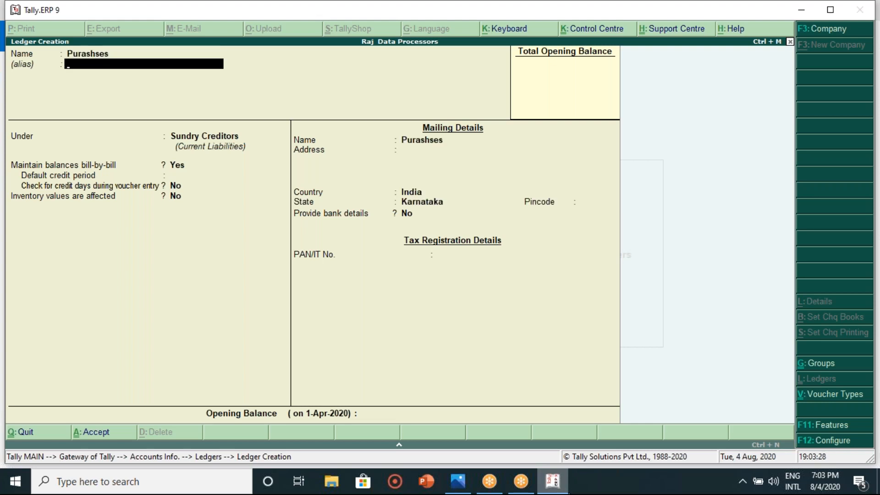
Leave the alias empty, place Purashses under Purchase Accounts with inventory values affected, and save the ledger
{"action": "key", "text": "Return"}
{"action": "type", "text": "Pu"}
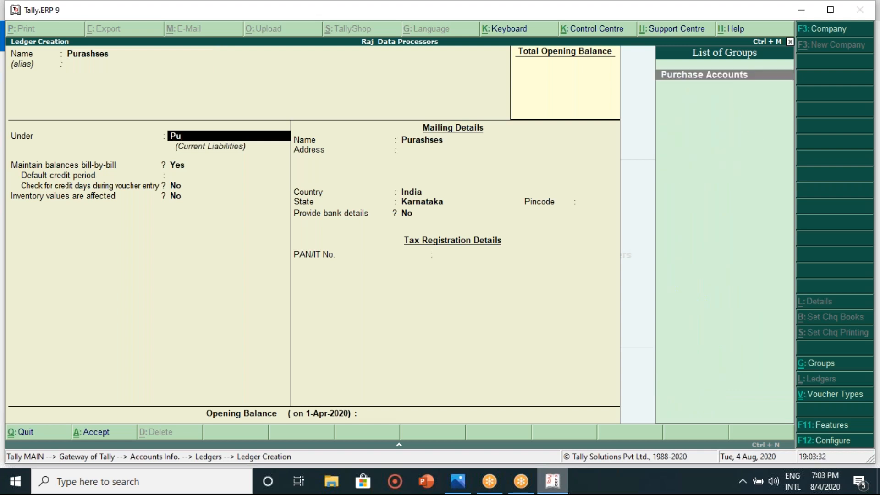
{"action": "key", "text": "Return"}
{"action": "key", "text": "Return"}
{"action": "key", "text": "Return"}
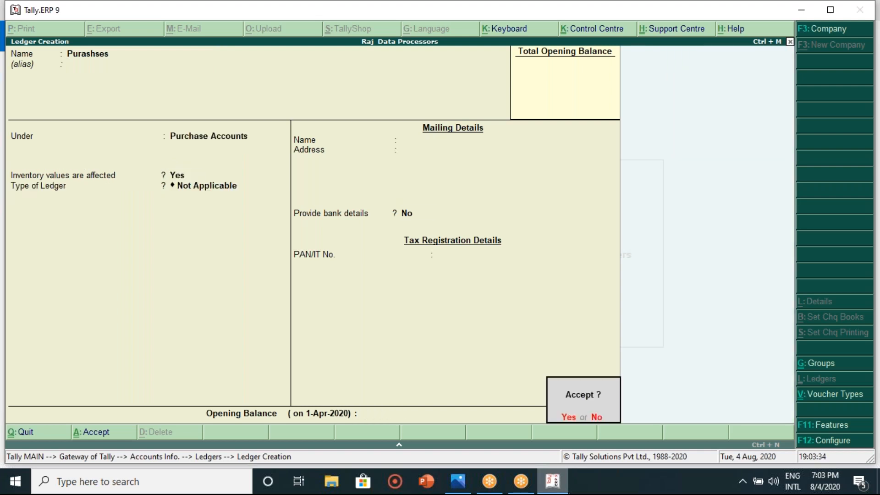
{"action": "key", "text": "Return"}
Return to the Gateway of Tally and open a new Purchase voucher
{"action": "key", "text": "Escape"}
{"action": "key", "text": "Return"}
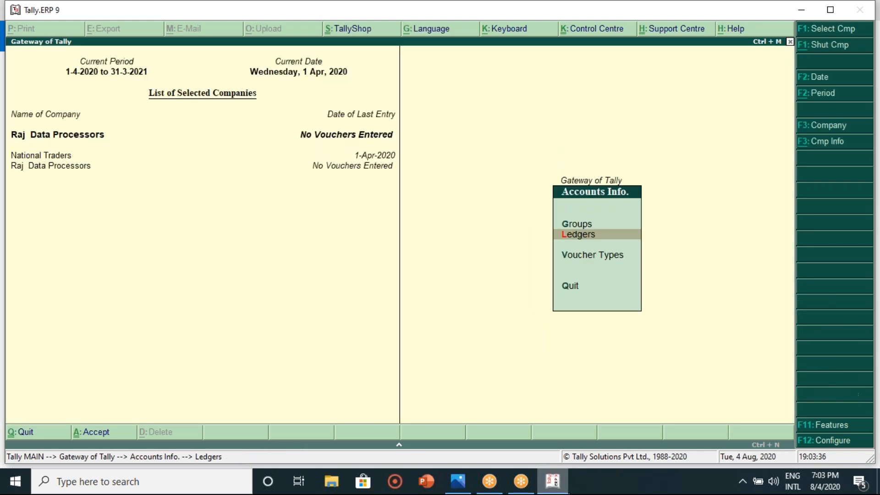
{"action": "key", "text": "Escape"}
{"action": "key", "text": "Down"}
{"action": "key", "text": "Down"}
{"action": "key", "text": "Down"}
{"action": "key", "text": "Up"}
{"action": "key", "text": "Return"}
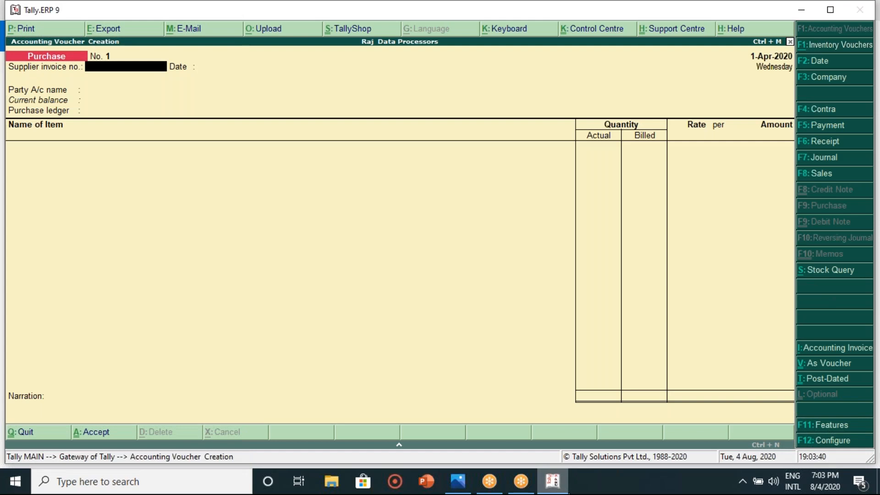
Enter 2245 as the supplier invoice number and keep 1-Apr-2020 as the invoice date
{"action": "type", "text": "22"}
{"action": "key", "text": "Return"}
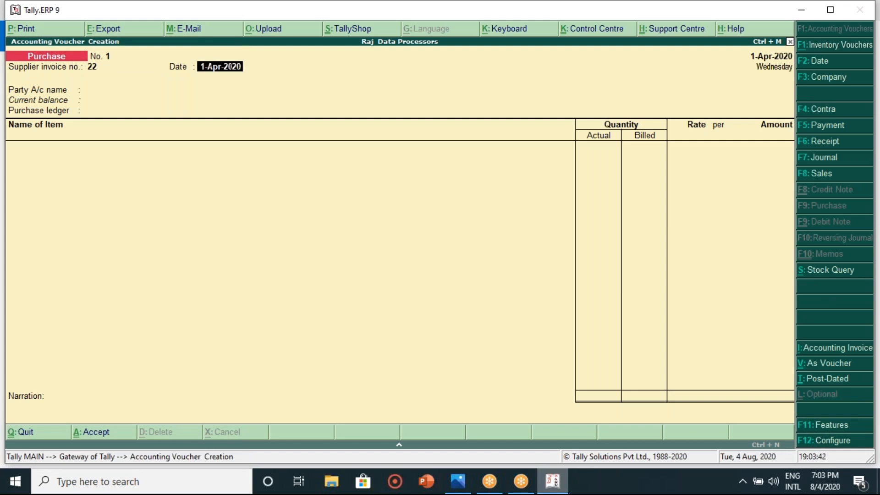
{"action": "key", "text": "BackSpace"}
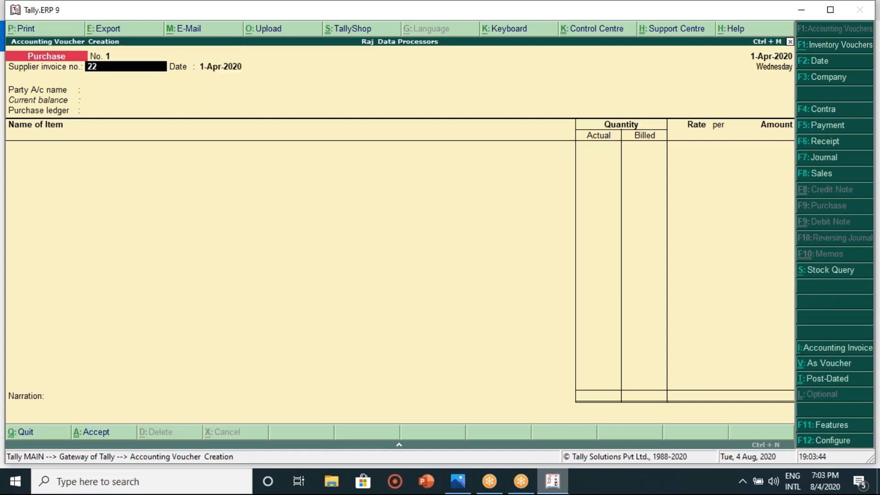
{"action": "type", "text": "45"}
{"action": "key", "text": "Return"}
{"action": "key", "text": "Return"}
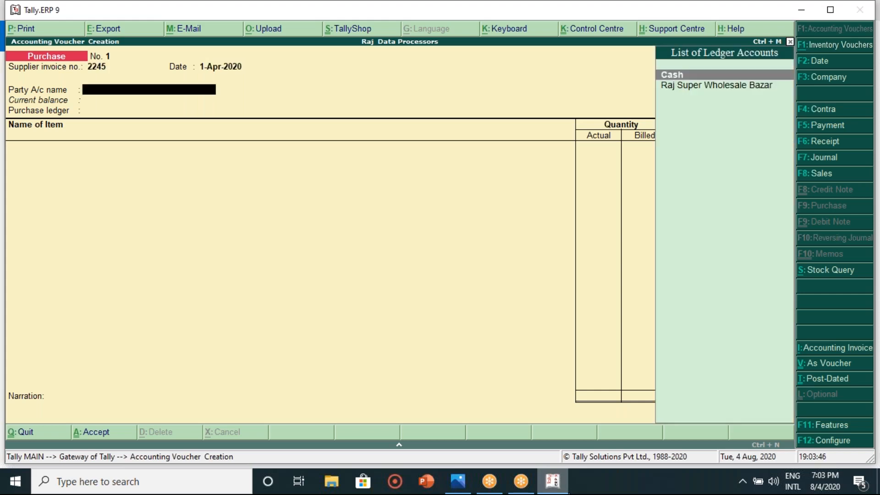
Choose Raj Super Wholesale Bazar as the party with its suggested supplier details, and Purashses as the purchase ledger
{"action": "key", "text": "Down"}
{"action": "key", "text": "Return"}
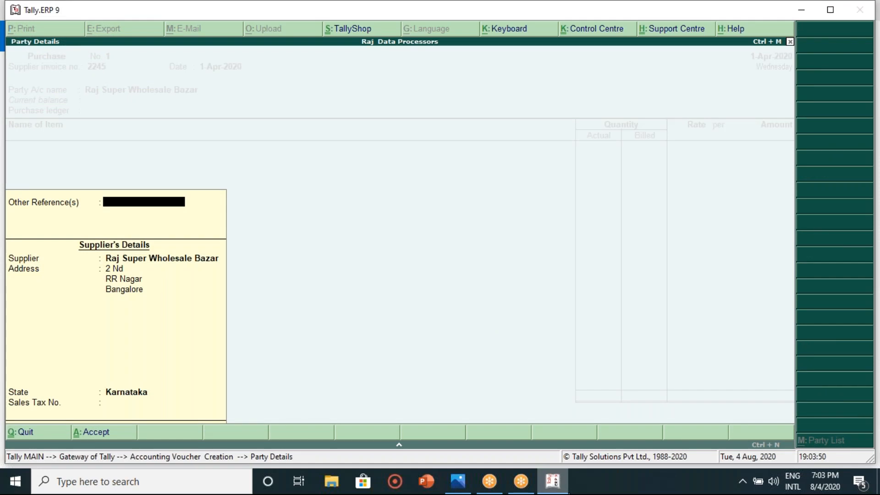
{"action": "key", "text": "Return"}
{"action": "key", "text": "Return"}
{"action": "key", "text": "Return"}
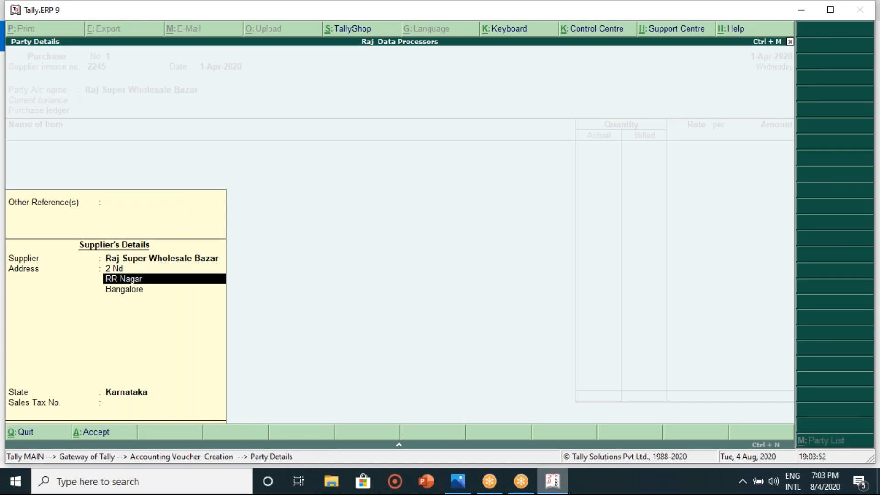
{"action": "key", "text": "Return"}
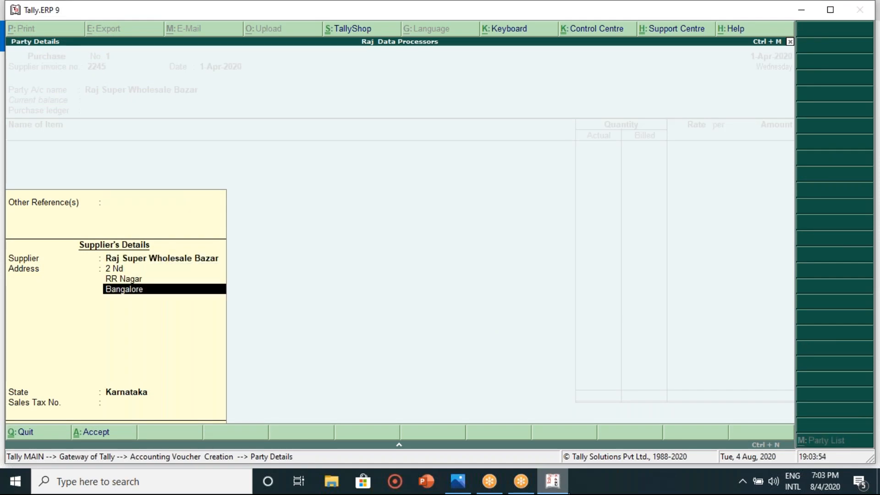
{"action": "key", "text": "Return"}
{"action": "key", "text": "Return"}
{"action": "key", "text": "Return"}
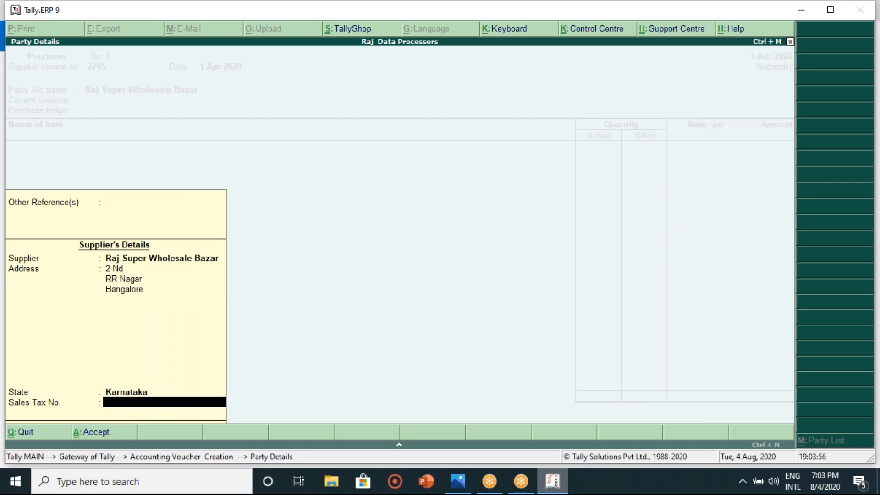
{"action": "key", "text": "Return"}
{"action": "key", "text": "Return"}
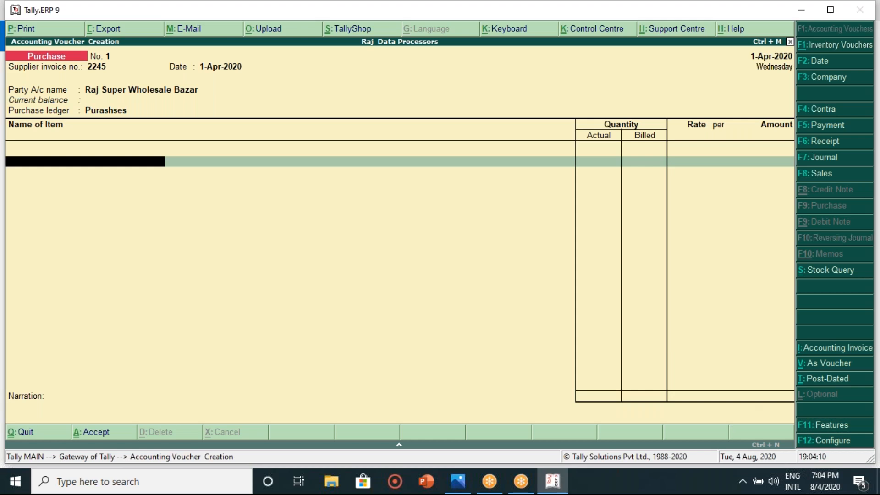
Open the company's Inventory Features and set multiple godowns to No
{"action": "key", "text": "F11"}
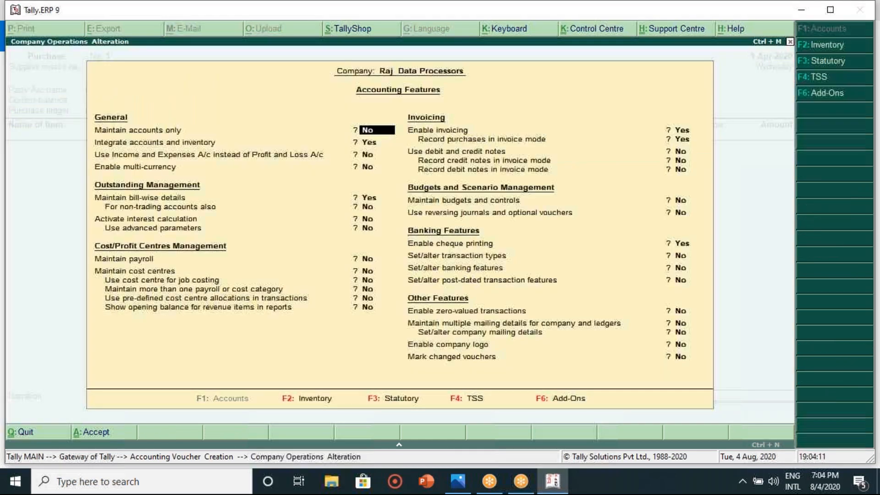
{"action": "key", "text": "ctrl+a"}
{"action": "key", "text": "F11"}
{"action": "left_click", "coordinate": [313, 400]}
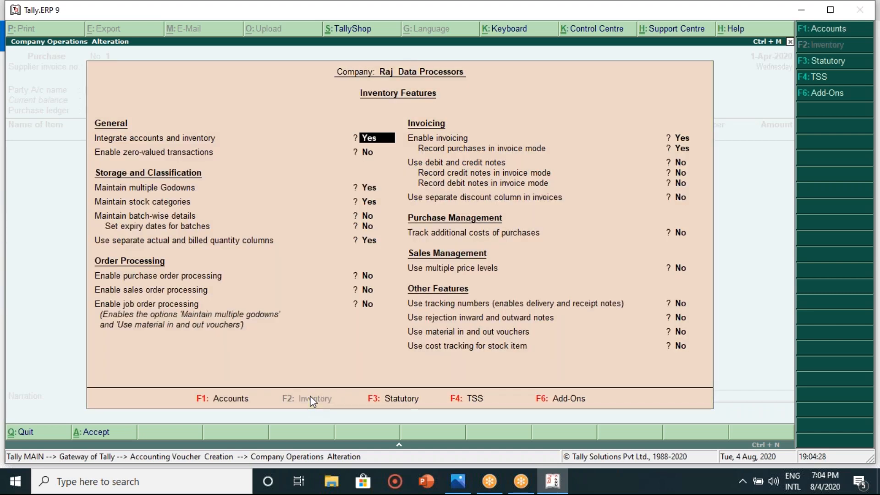
{"action": "key", "text": "Return"}
{"action": "key", "text": "Return"}
{"action": "key", "text": "Return"}
{"action": "key", "text": "Up"}
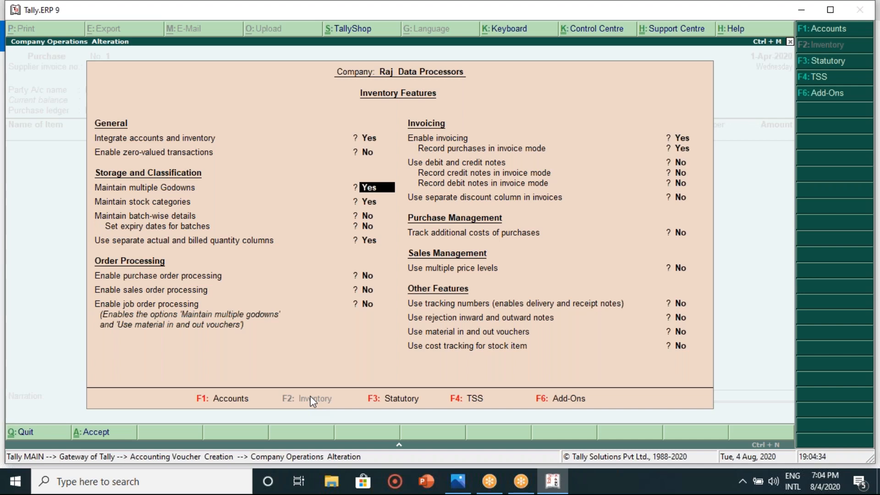
{"action": "type", "text": "n"}
{"action": "key", "text": "Return"}
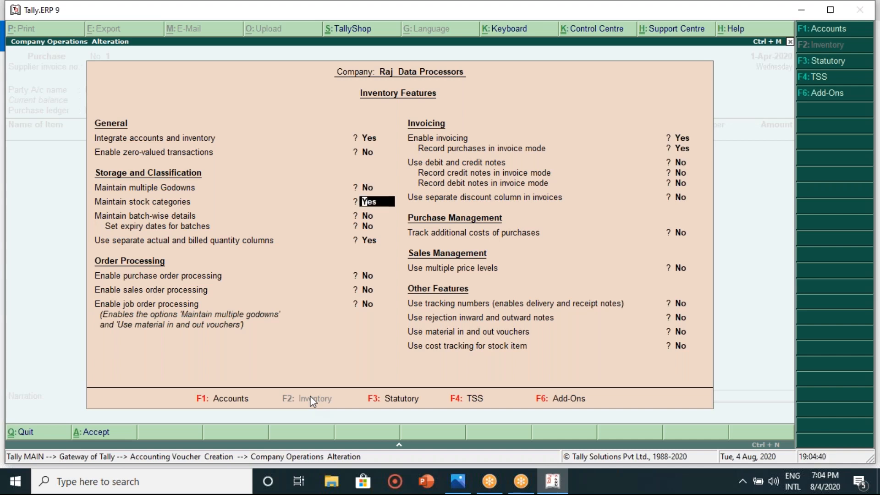
Keep stock categories at Yes and batch-wise details at No, and set separate actual and billed quantity columns to No
{"action": "key", "text": "Return"}
{"action": "key", "text": "Return"}
{"action": "key", "text": "Return"}
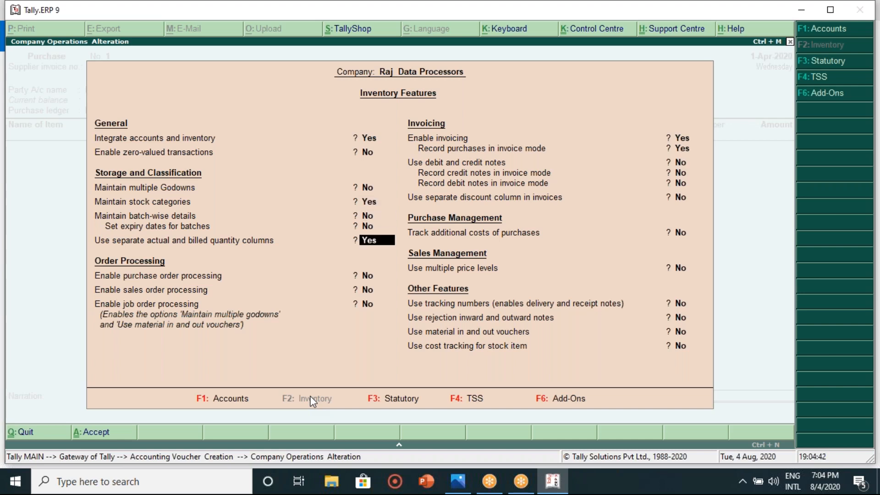
{"action": "key", "text": "Up"}
{"action": "type", "text": "n"}
{"action": "key", "text": "Return"}
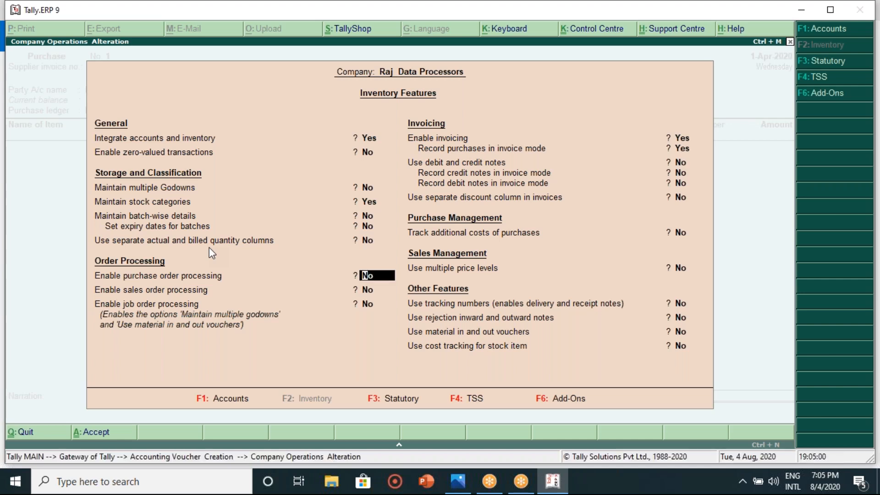
Keep order processing, debit and credit notes and the separate discount column at No, with invoicing and purchase invoice mode at Yes
{"action": "key", "text": "Return"}
{"action": "key", "text": "Return"}
{"action": "key", "text": "Return"}
{"action": "key", "text": "Return"}
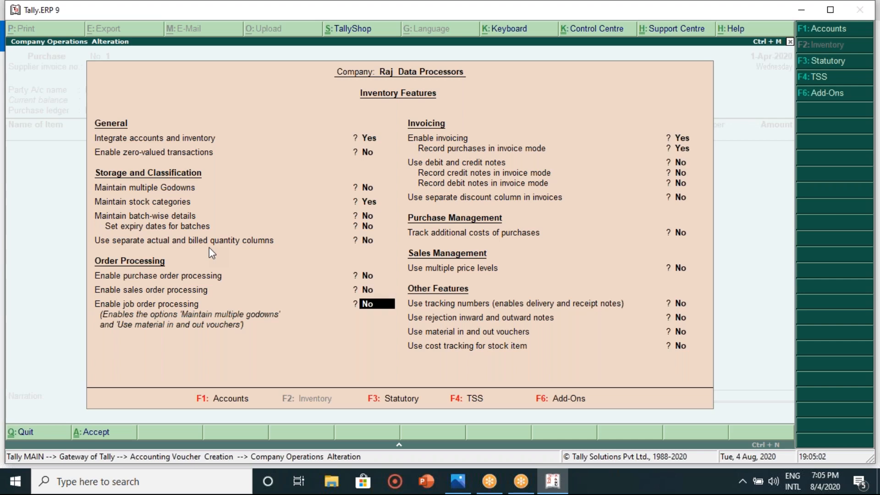
{"action": "key", "text": "Return"}
{"action": "key", "text": "Return"}
{"action": "key", "text": "Return"}
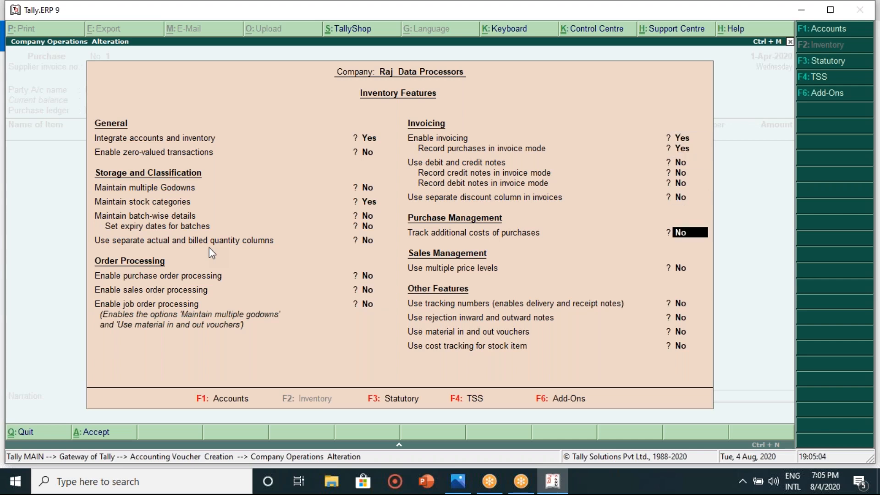
{"action": "key", "text": "Up"}
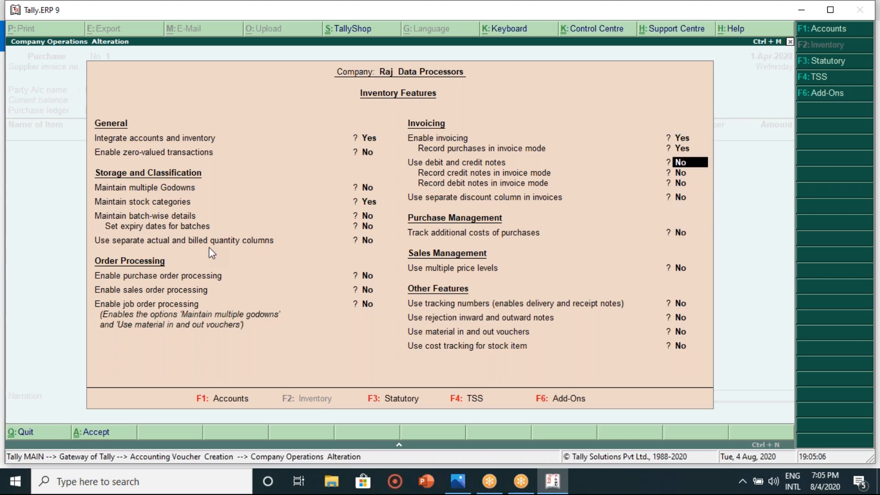
{"action": "key", "text": "Down"}
{"action": "key", "text": "Down"}
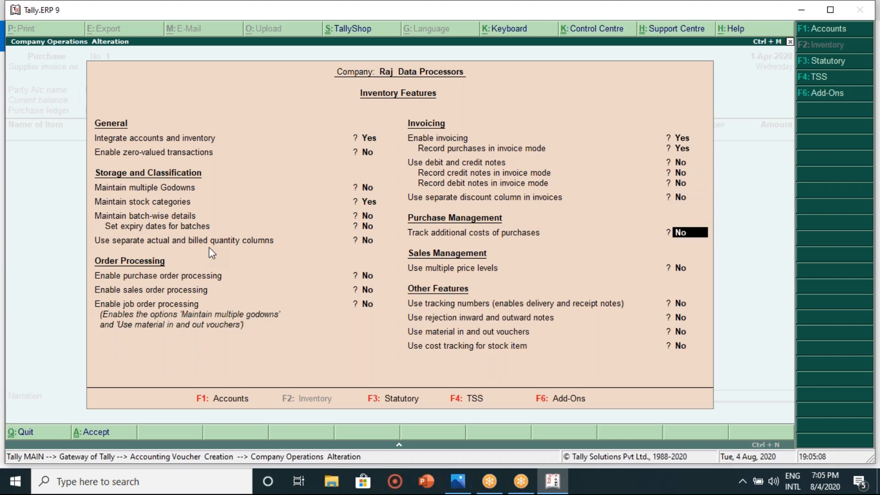
{"action": "key", "text": "Up"}
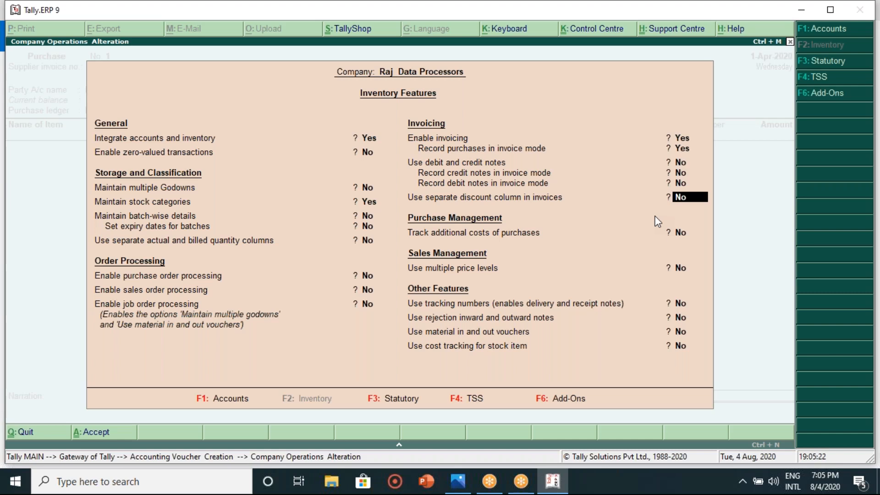
{"action": "key", "text": "Return"}
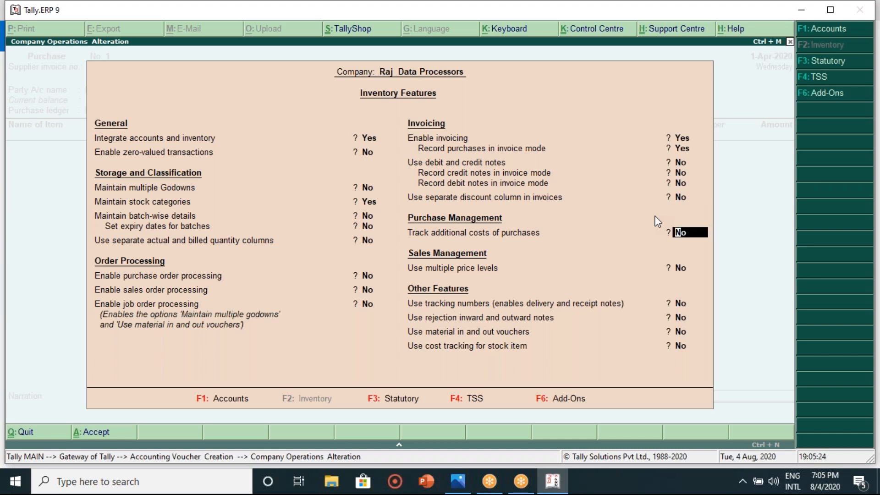
Keep additional purchase costs, multiple price levels and all other features at No, and save the inventory features
{"action": "key", "text": "Return"}
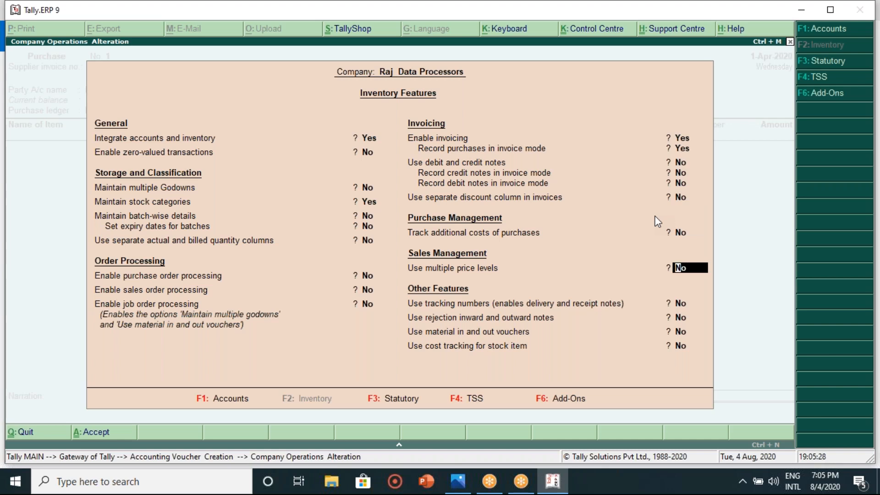
{"action": "key", "text": "Return"}
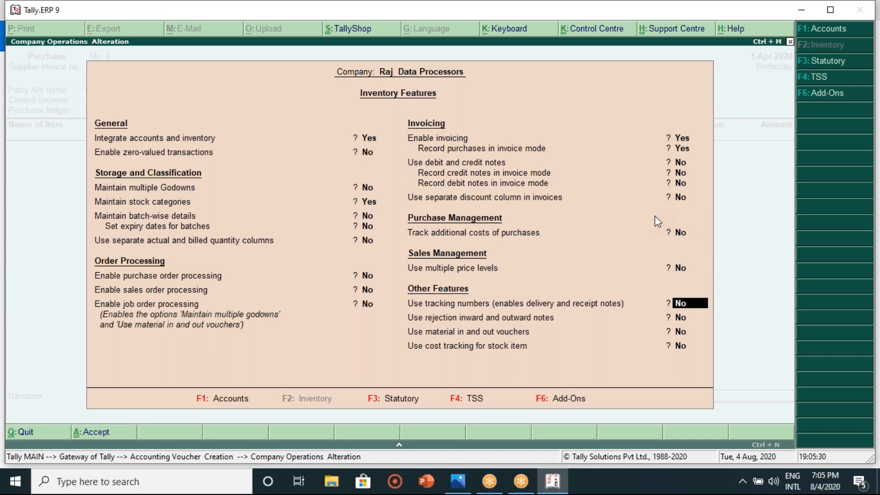
{"action": "key", "text": "Return"}
{"action": "key", "text": "Return"}
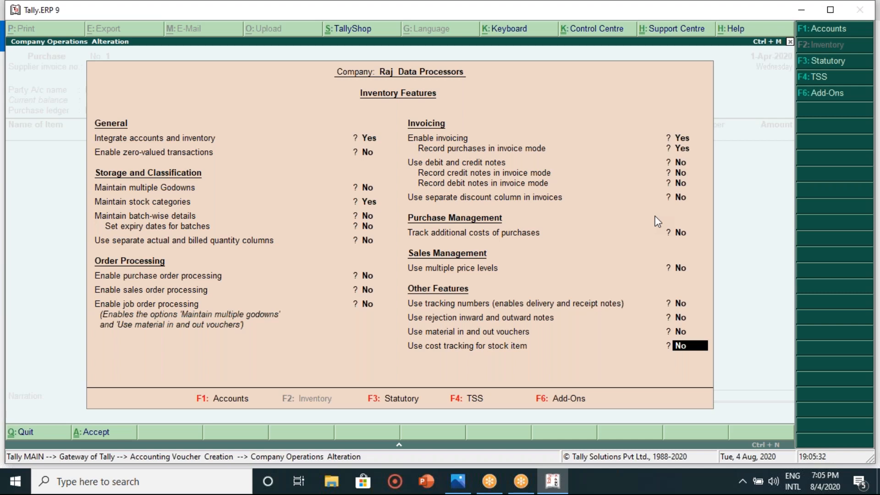
{"action": "key", "text": "Return"}
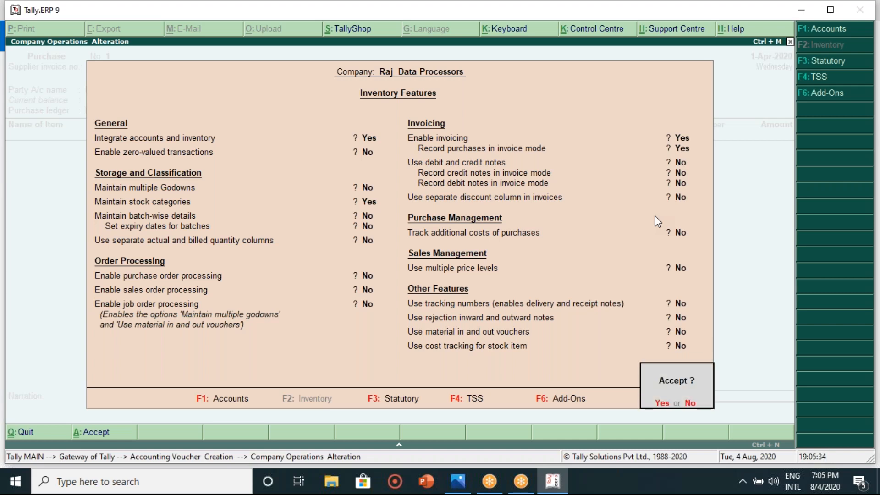
{"action": "key", "text": "Return"}
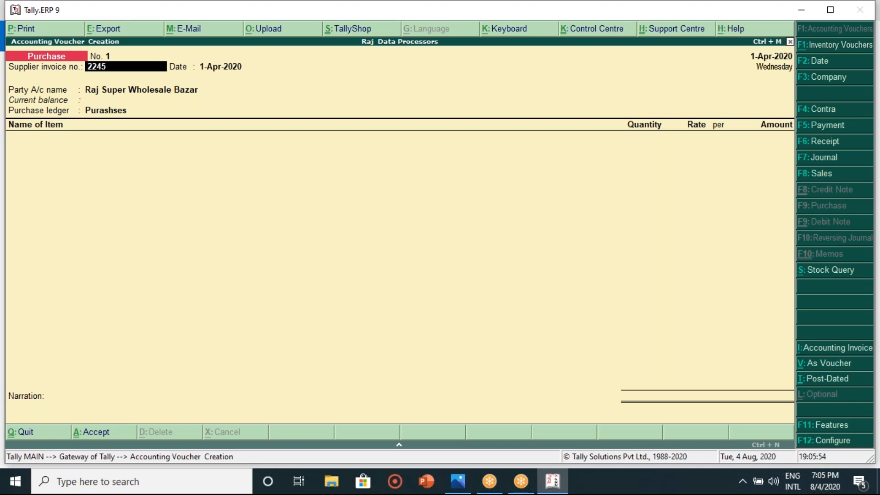
Keep the voucher's supplier invoice number, date and party details, and return to the purchase ledger selection
{"action": "key", "text": "Return"}
{"action": "key", "text": "Return"}
{"action": "key", "text": "Return"}
{"action": "key", "text": "Return"}
{"action": "key", "text": "Return"}
{"action": "key", "text": "Return"}
{"action": "key", "text": "Return"}
{"action": "key", "text": "Return"}
{"action": "key", "text": "Return"}
{"action": "key", "text": "Return"}
{"action": "key", "text": "Return"}
{"action": "key", "text": "BackSpace"}
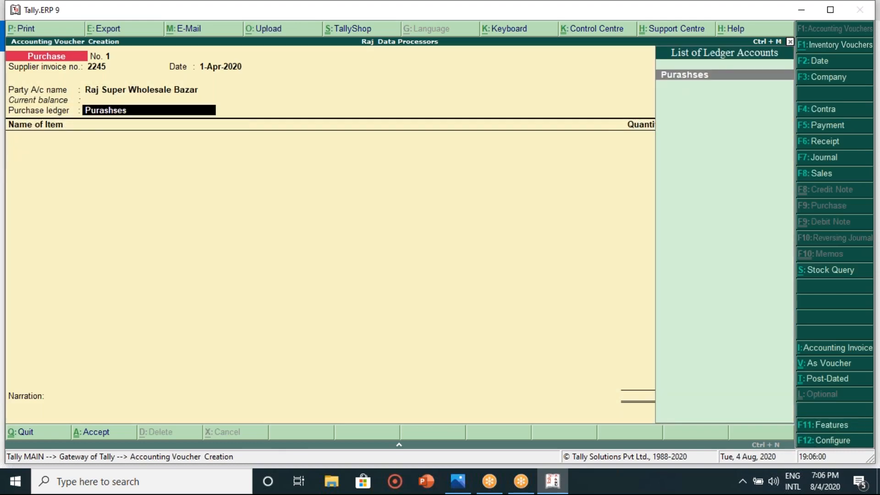
Discard the unfinished purchase voucher without creating another ledger, and return to the Gateway of Tally
{"action": "key", "text": "alt+c"}
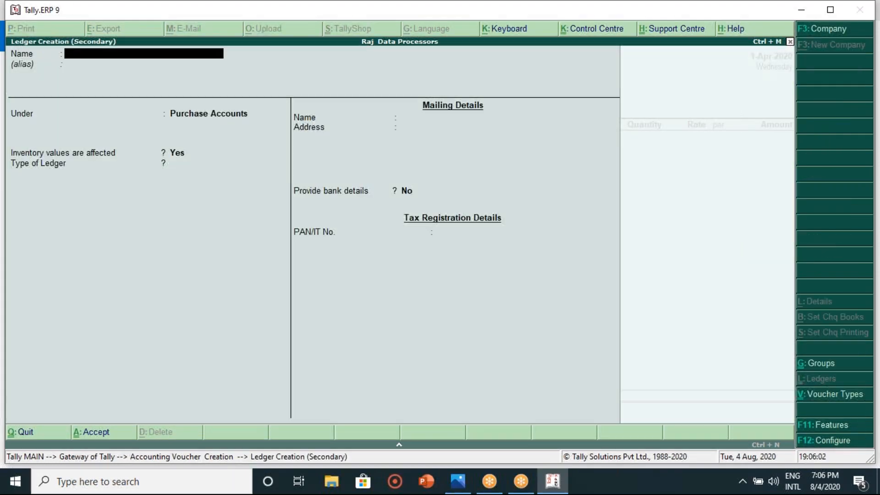
{"action": "key", "text": "Escape"}
{"action": "key", "text": "Escape"}
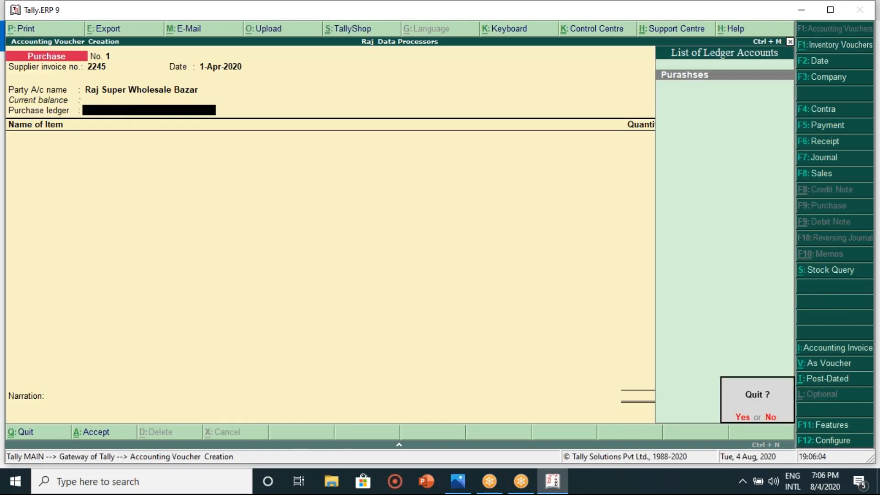
{"action": "key", "text": "y"}
{"action": "key", "text": "Escape"}
{"action": "key", "text": "n"}
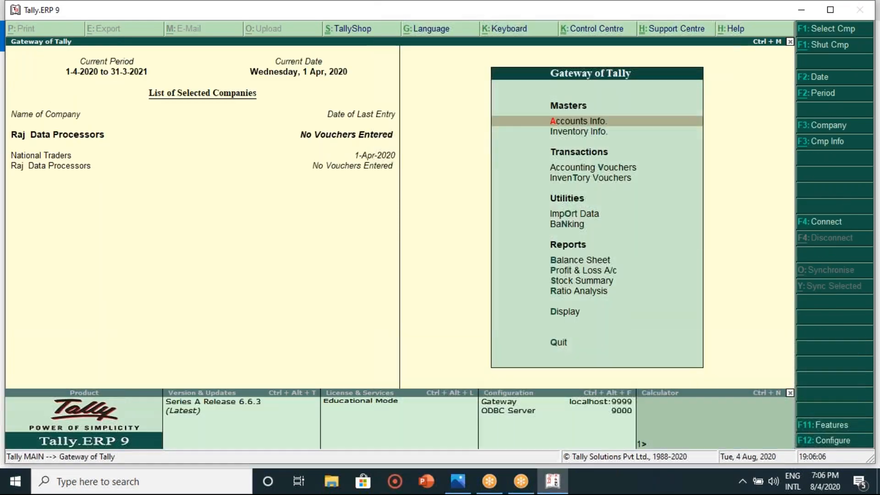
Open the misspelled Purashses ledger for single-ledger alteration from the accounts masters
{"action": "key", "text": "Up"}
{"action": "key", "text": "Up"}
{"action": "key", "text": "Up"}
{"action": "key", "text": "Up"}
{"action": "key", "text": "Up"}
{"action": "key", "text": "Up"}
{"action": "key", "text": "Up"}
{"action": "key", "text": "Up"}
{"action": "key", "text": "Up"}
{"action": "key", "text": "Up"}
{"action": "key", "text": "Up"}
{"action": "key", "text": "Up"}
{"action": "key", "text": "Return"}
{"action": "key", "text": "Down"}
{"action": "key", "text": "Return"}
{"action": "key", "text": "Down"}
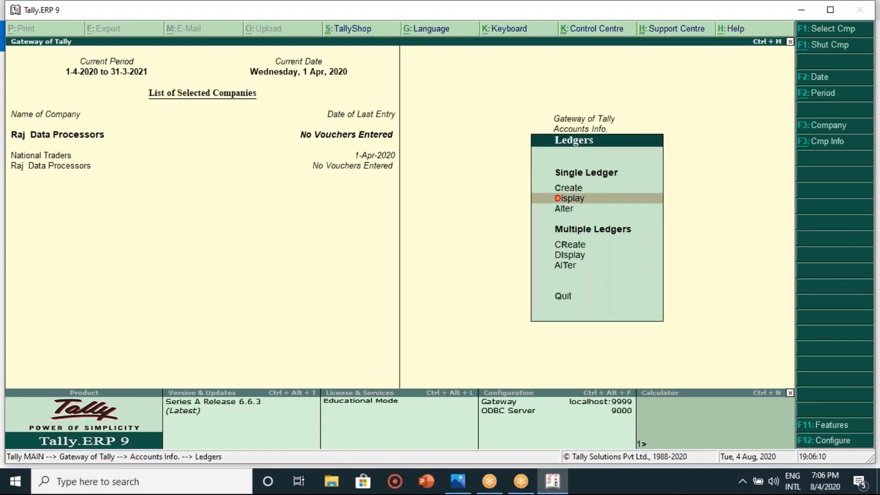
{"action": "key", "text": "Down"}
{"action": "key", "text": "Return"}
{"action": "key", "text": "Down"}
{"action": "key", "text": "Down"}
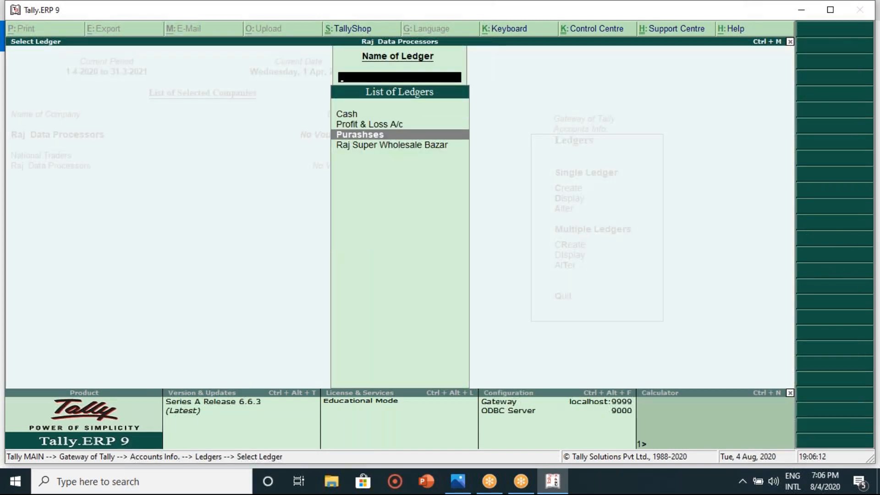
{"action": "key", "text": "Return"}
Rename the ledger as Purchase, with ledger type Not Applicable and no opening balance, and save it
{"action": "type", "text": "P"}
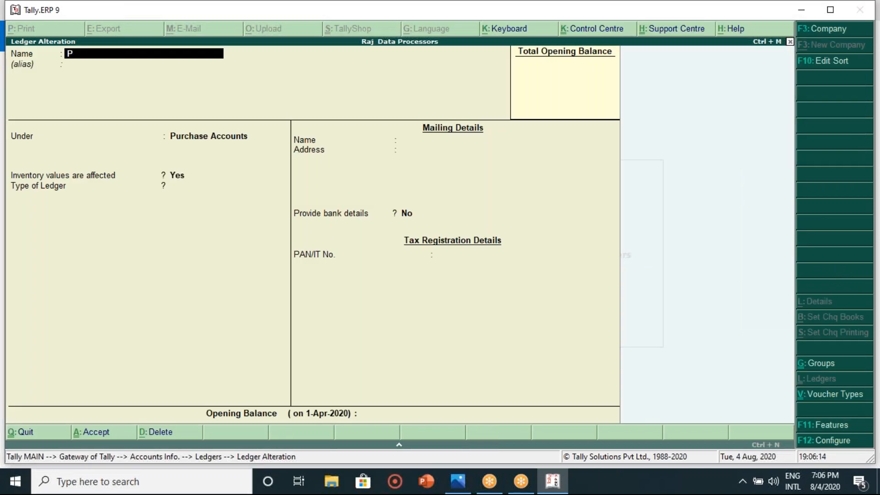
{"action": "type", "text": "urchase"}
{"action": "key", "text": "Return"}
{"action": "key", "text": "Return"}
{"action": "key", "text": "Return"}
{"action": "key", "text": "Return"}
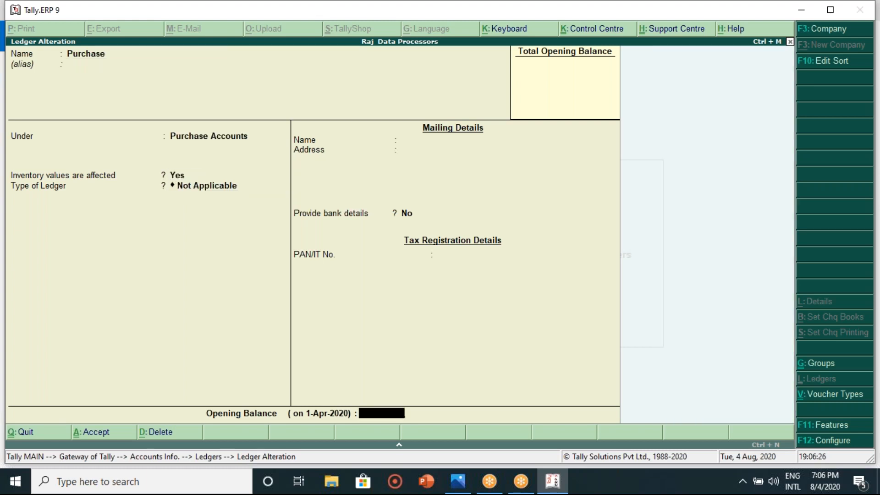
{"action": "key", "text": "Return"}
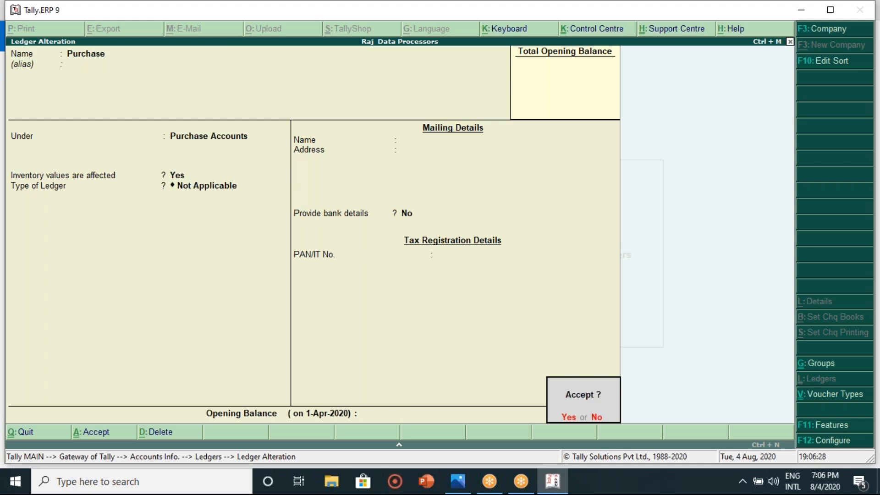
{"action": "key", "text": "y"}
Return to the Gateway of Tally and start a new purchase voucher under Accounting Vouchers
{"action": "key", "text": "Escape"}
{"action": "key", "text": "Escape"}
{"action": "key", "text": "Down"}
{"action": "key", "text": "Down"}
{"action": "key", "text": "Return"}
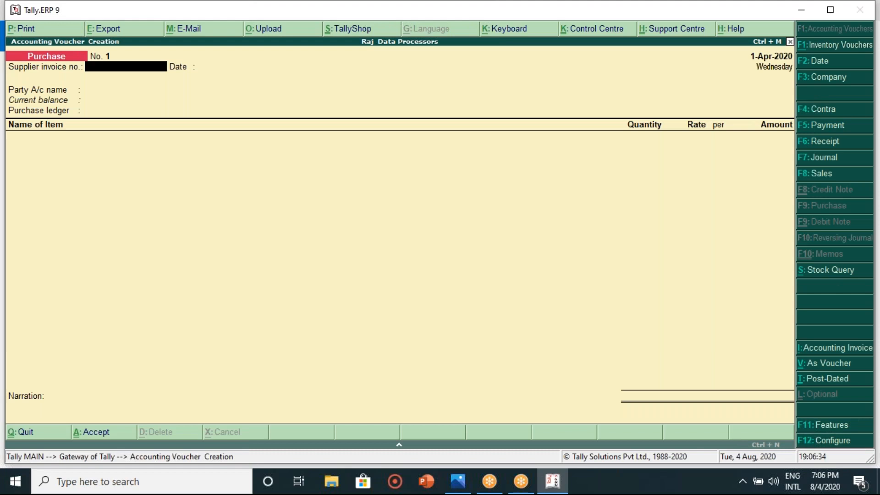
{"action": "key", "text": "Escape"}
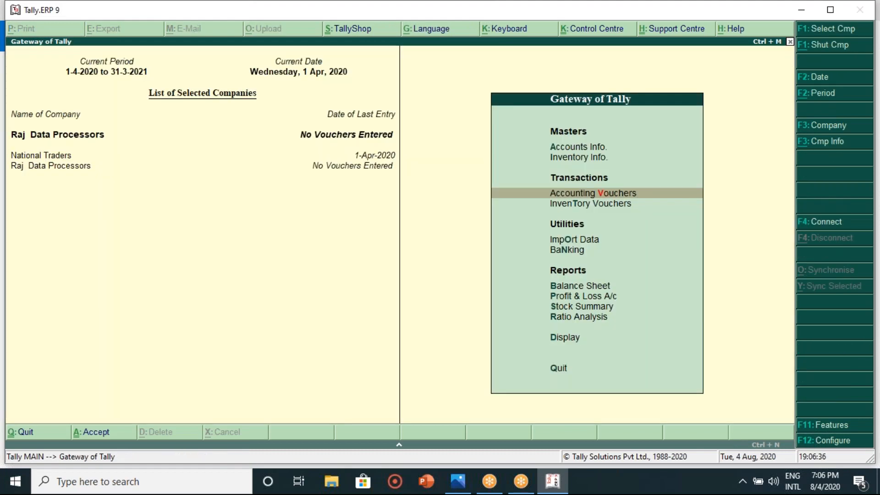
{"action": "key", "text": "Return"}
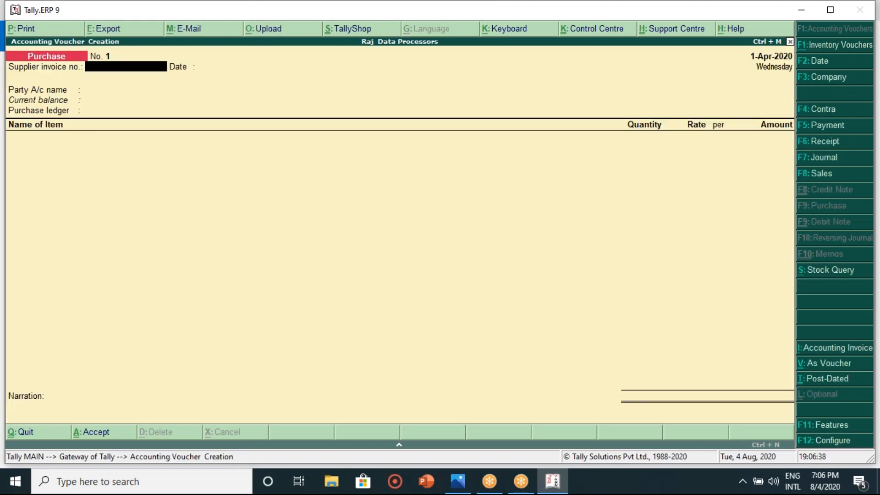
Check the purchase invoice's standard configuration options and return to the voucher
{"action": "left_click", "coordinate": [841, 353]}
{"action": "key", "text": "ctrl+i"}
{"action": "left_click", "coordinate": [832, 440]}
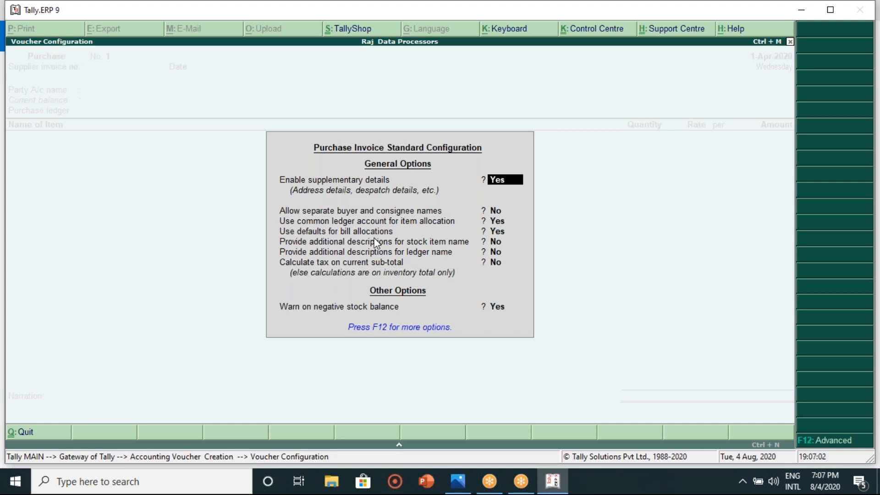
{"action": "key", "text": "BackSpace"}
{"action": "key", "text": "Escape"}
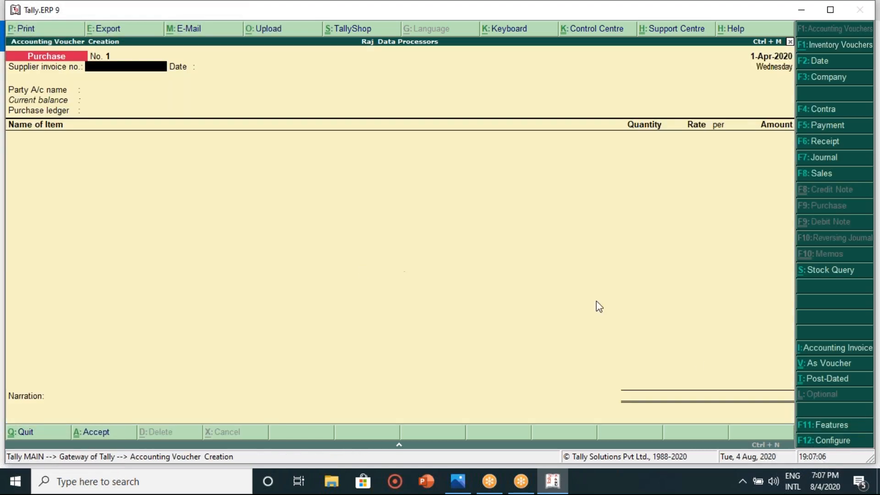
Review the company's inventory features, keeping the general, storage and order processing options as set, up to the invoicing options
{"action": "left_click", "coordinate": [830, 430]}
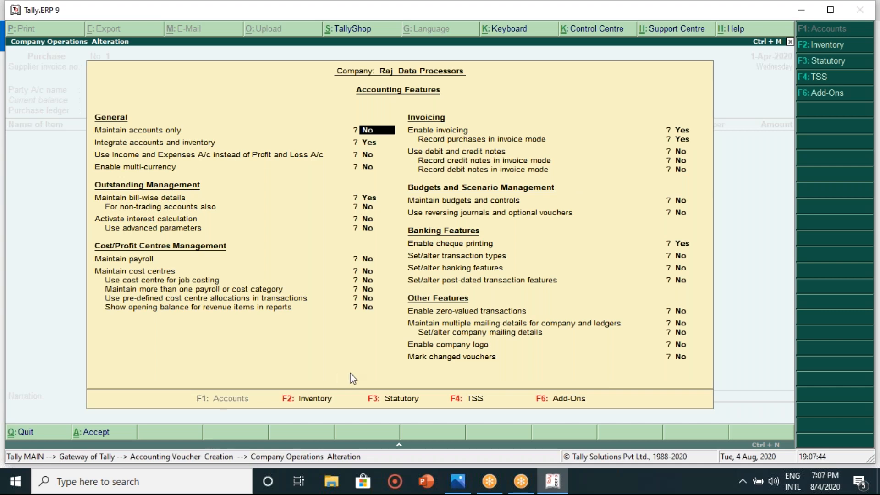
{"action": "left_click", "coordinate": [319, 398]}
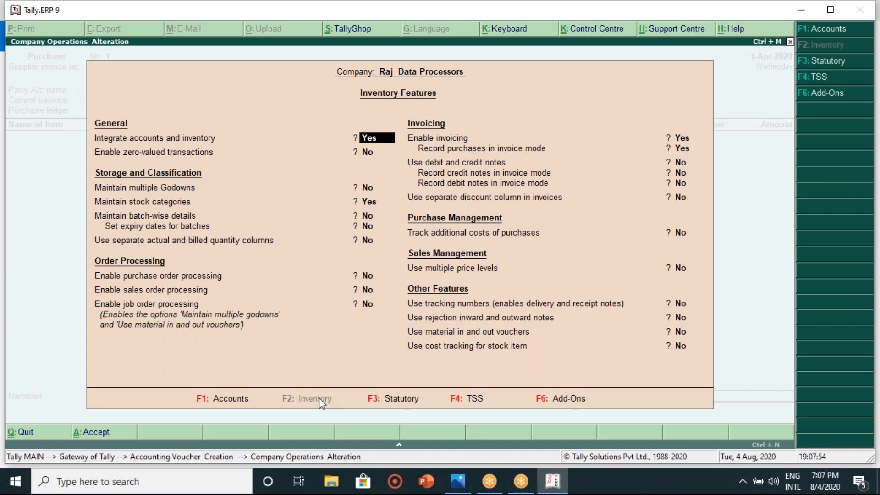
{"action": "key", "text": "Return"}
{"action": "key", "text": "Return"}
{"action": "key", "text": "Return"}
{"action": "key", "text": "Return"}
{"action": "key", "text": "Return"}
{"action": "key", "text": "Return"}
{"action": "key", "text": "Return"}
{"action": "key", "text": "Return"}
{"action": "key", "text": "Return"}
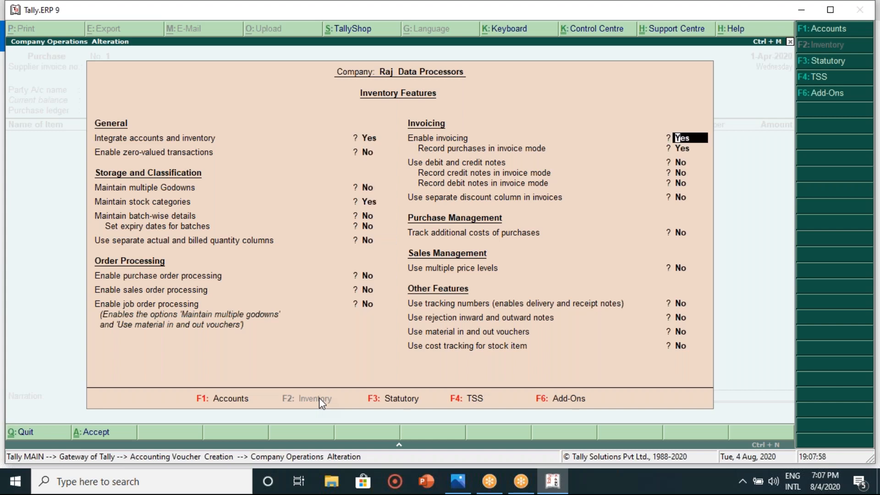
Review the invoicing, purchase, sales and other options in the company's Inventory Features, declining to accept the form at the end
{"action": "key", "text": "Return"}
{"action": "key", "text": "Return"}
{"action": "key", "text": "Return"}
{"action": "key", "text": "Return"}
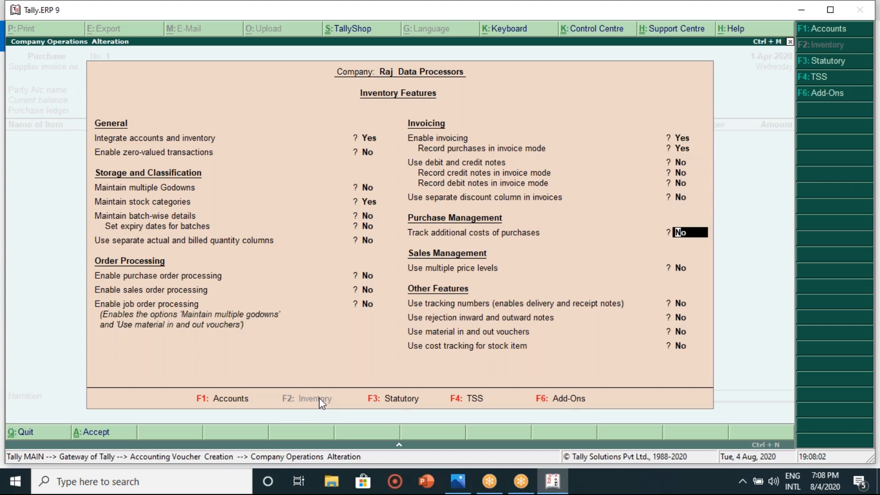
{"action": "key", "text": "Return"}
{"action": "key", "text": "Return"}
{"action": "key", "text": "Return"}
{"action": "key", "text": "Return"}
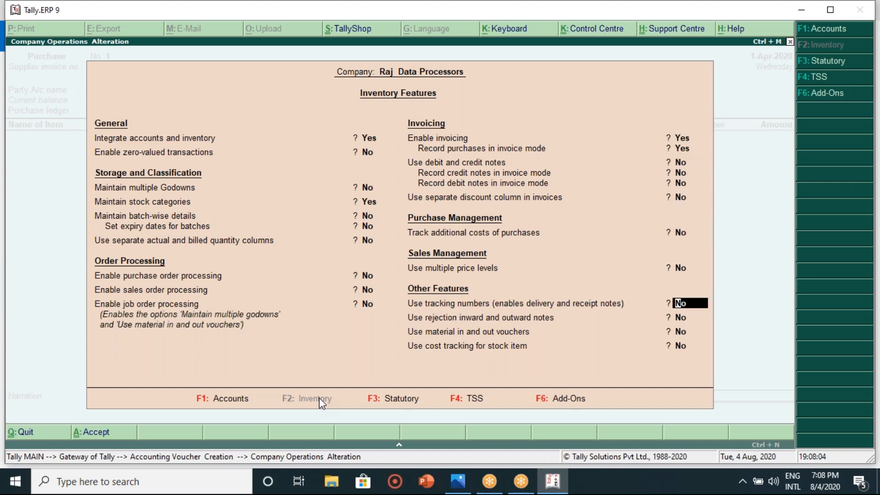
{"action": "key", "text": "Return"}
{"action": "key", "text": "Return"}
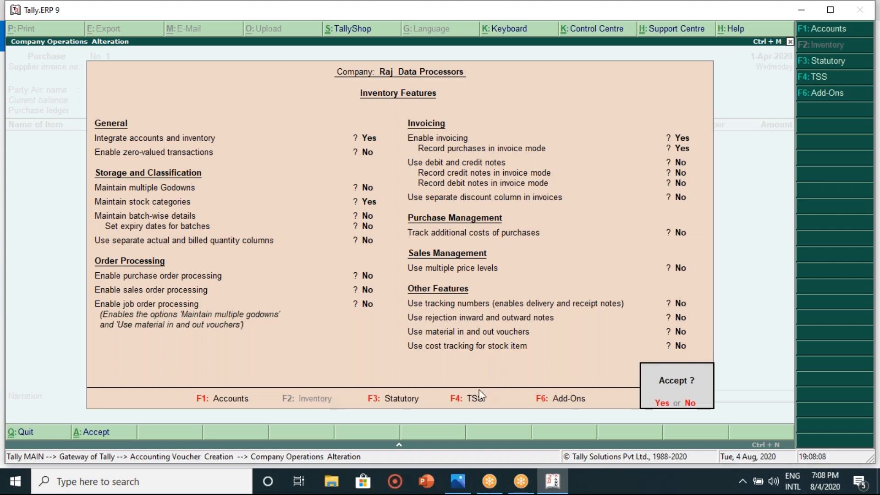
{"action": "left_click", "coordinate": [697, 404]}
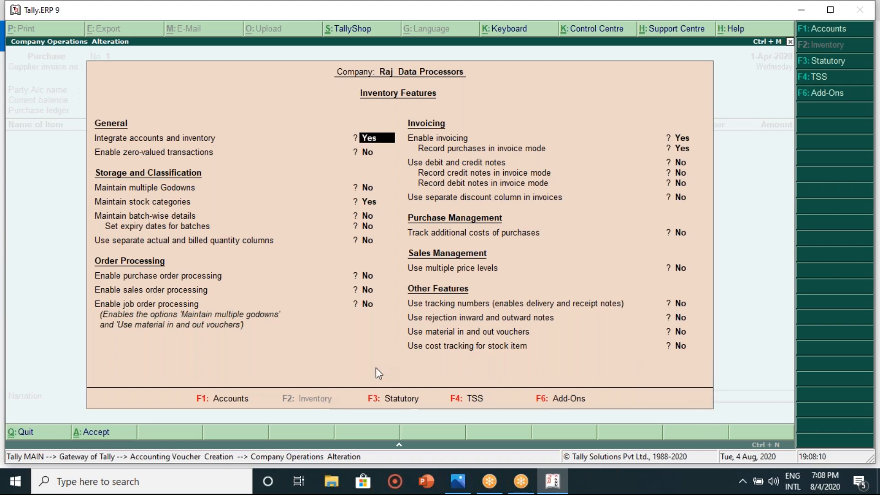
View the company's Statutory and Taxation and TSS Features, then leave the company features for the purchase voucher
{"action": "left_click", "coordinate": [390, 400]}
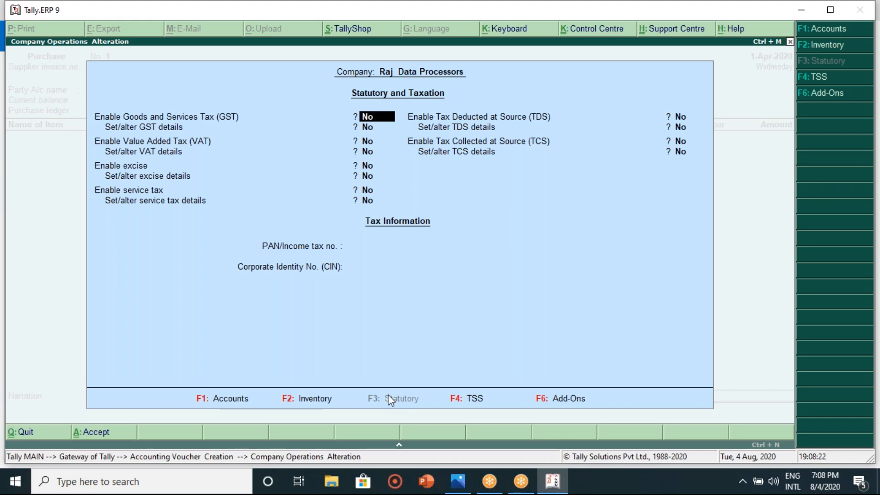
{"action": "key", "text": "F4"}
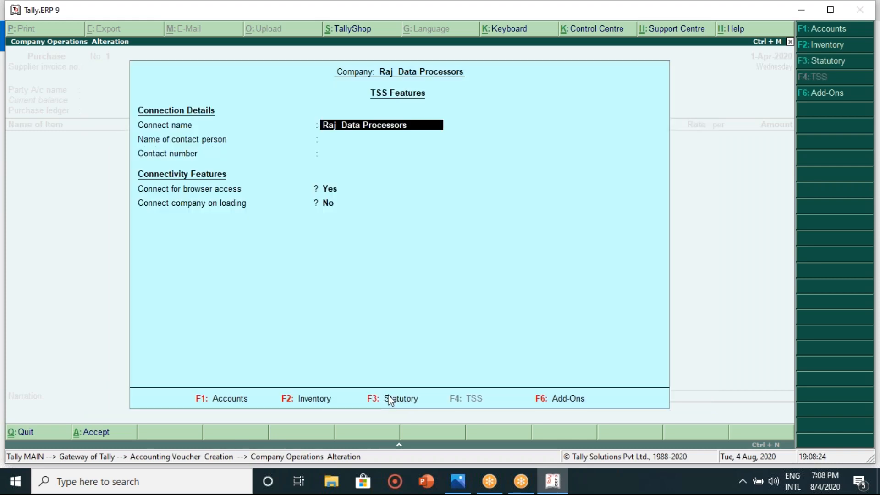
{"action": "key", "text": "Escape"}
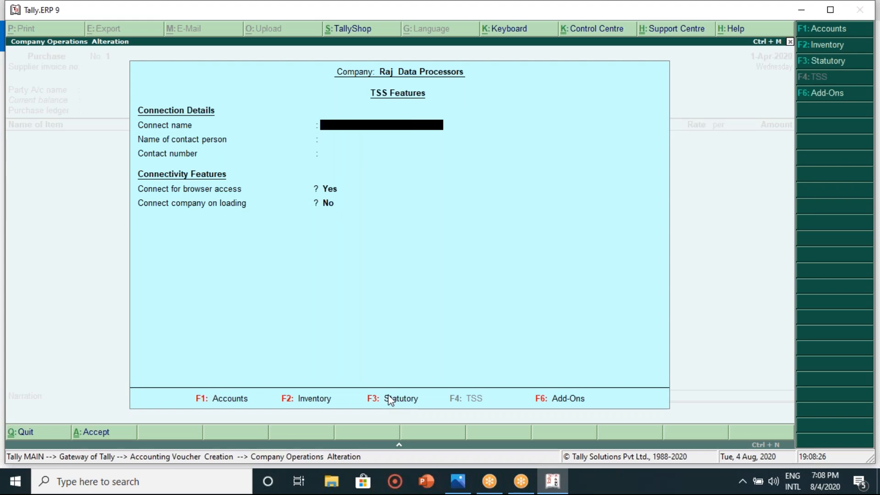
{"action": "key", "text": "Escape"}
{"action": "key", "text": "y"}
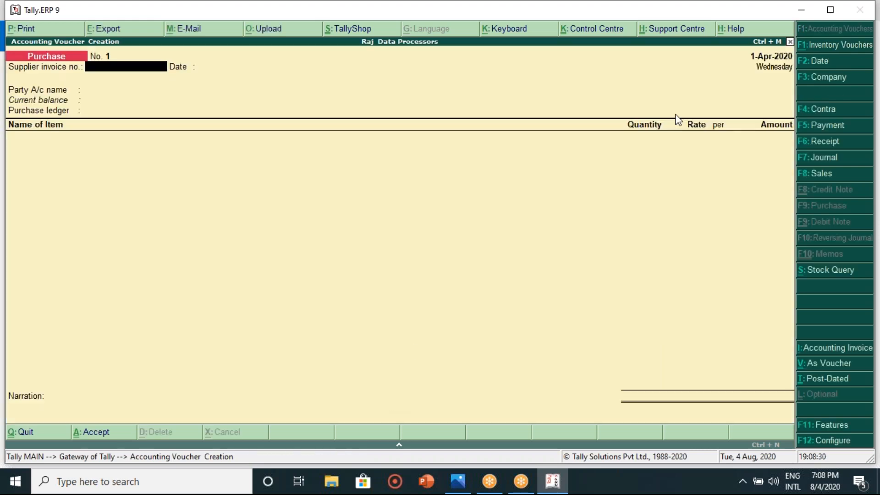
{"action": "left_click", "coordinate": [834, 45]}
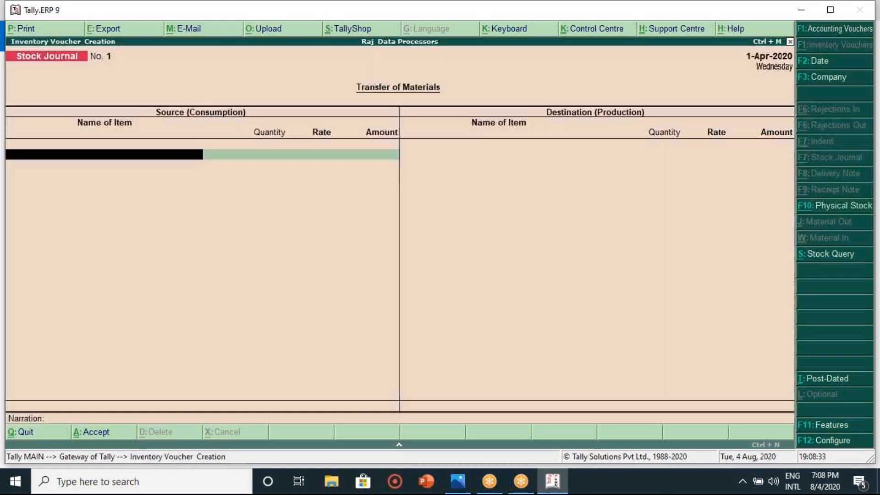
{"action": "key", "text": "Escape"}
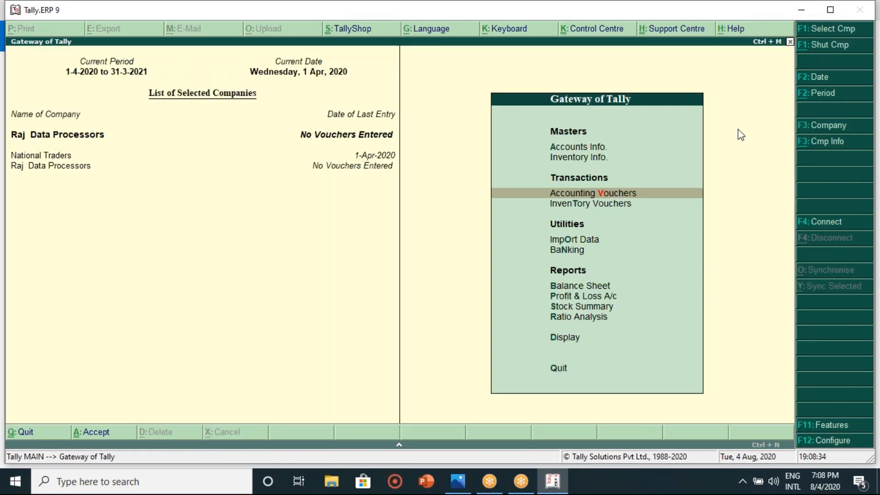
{"action": "key", "text": "Return"}
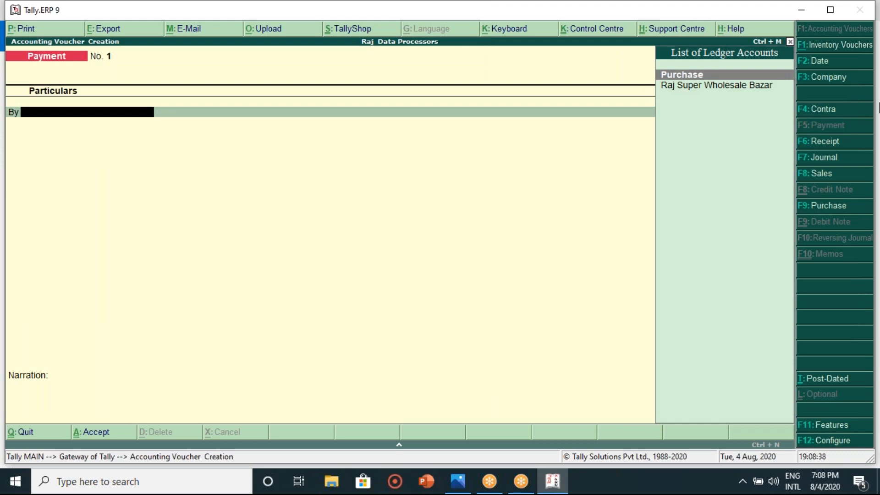
{"action": "left_click", "coordinate": [820, 206]}
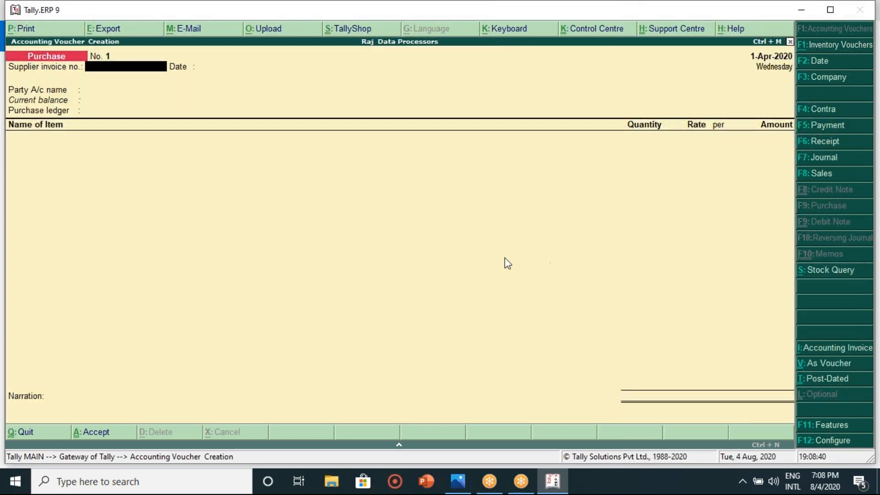
Enter supplier invoice number 2245 on the purchase voucher and accept 1-Apr-2020 as its date
{"action": "type", "text": "2245"}
{"action": "key", "text": "Return"}
{"action": "key", "text": "Return"}
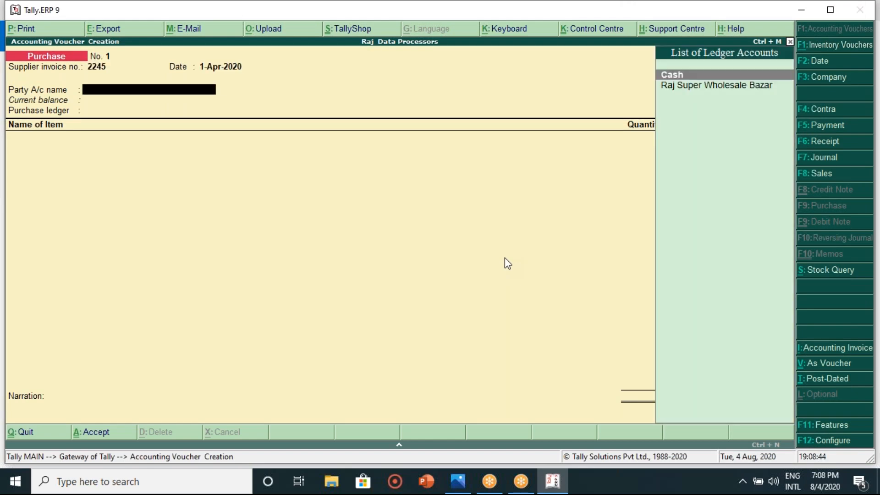
Set the party account to Raj Super Wholesale Bazar with its supplier details kept as they are, and choose Purchase as the purchase ledger
{"action": "key", "text": "Down"}
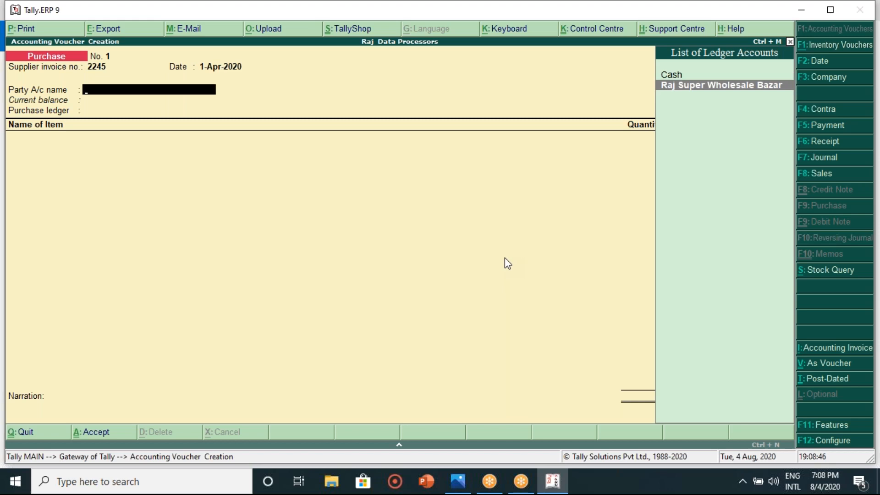
{"action": "key", "text": "Return"}
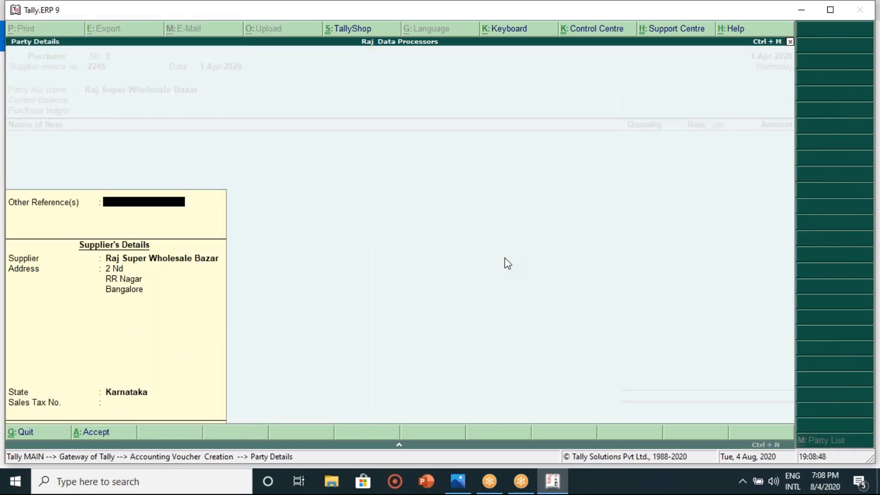
{"action": "key", "text": "Return"}
{"action": "key", "text": "Return"}
{"action": "key", "text": "Return"}
{"action": "key", "text": "Return"}
{"action": "key", "text": "Return"}
{"action": "key", "text": "Return"}
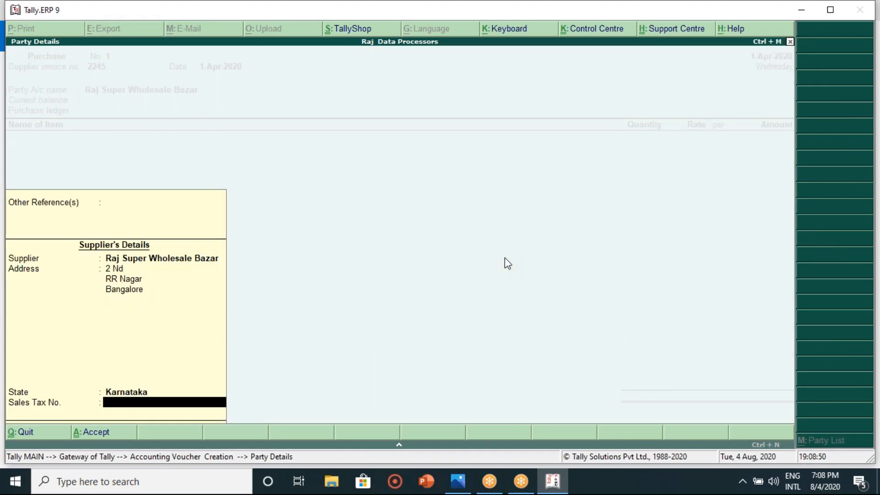
{"action": "key", "text": "Return"}
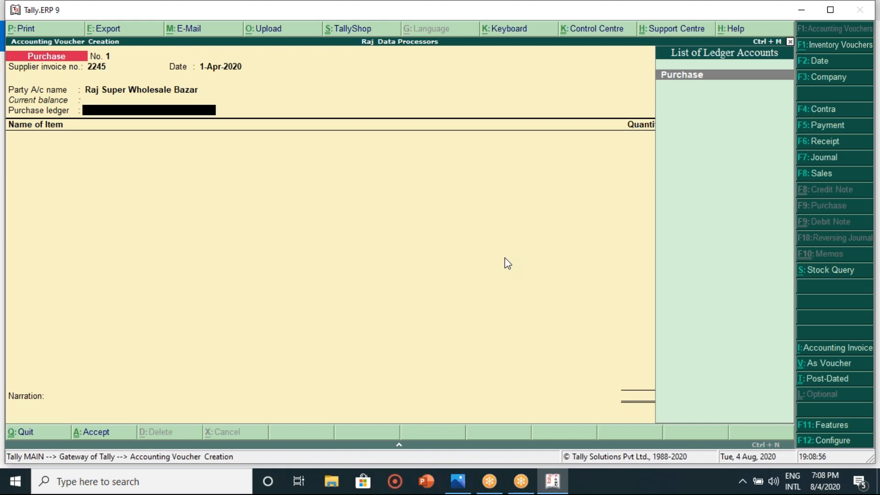
{"action": "key", "text": "Return"}
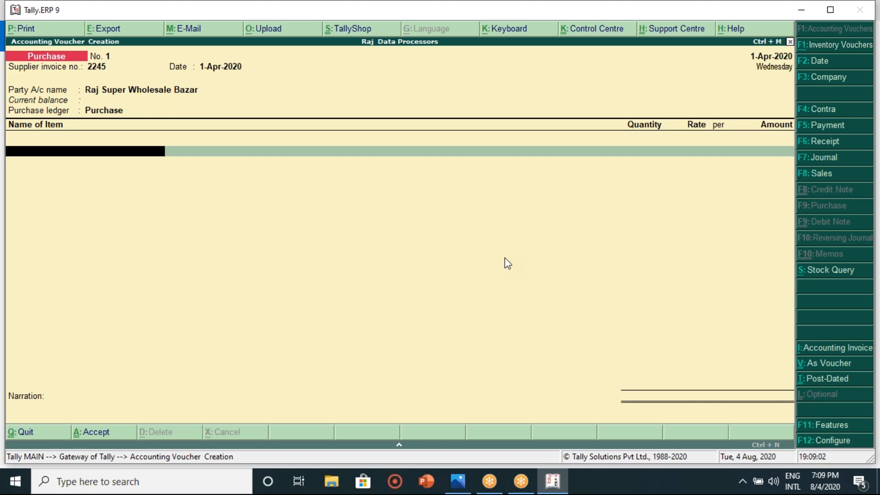
Consult the bill image in Photos and add Swadist Soya Oil (Pouch) as the first item of the Tally.ERP 9 voucher
{"action": "left_click", "coordinate": [463, 493]}
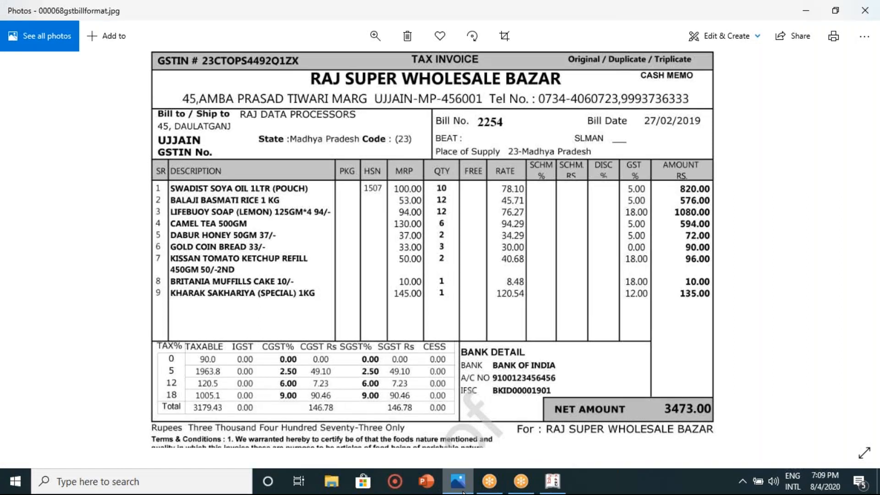
{"action": "left_click", "coordinate": [463, 493]}
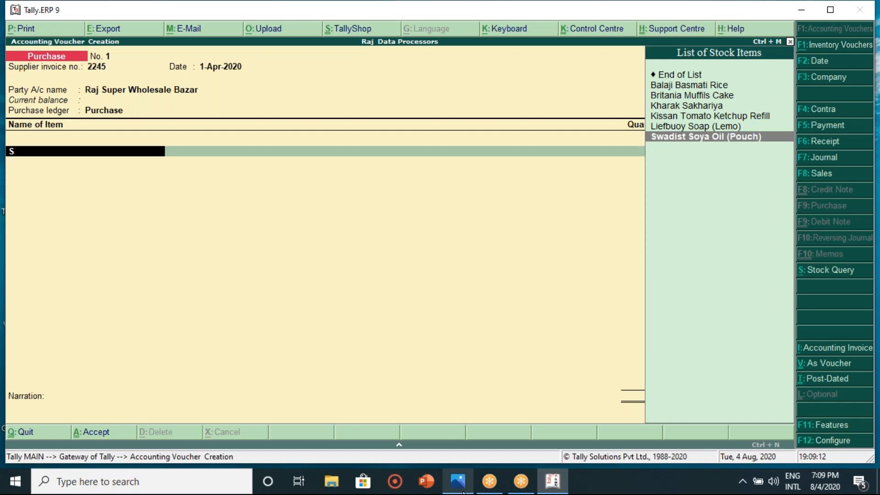
{"action": "key", "text": "Return"}
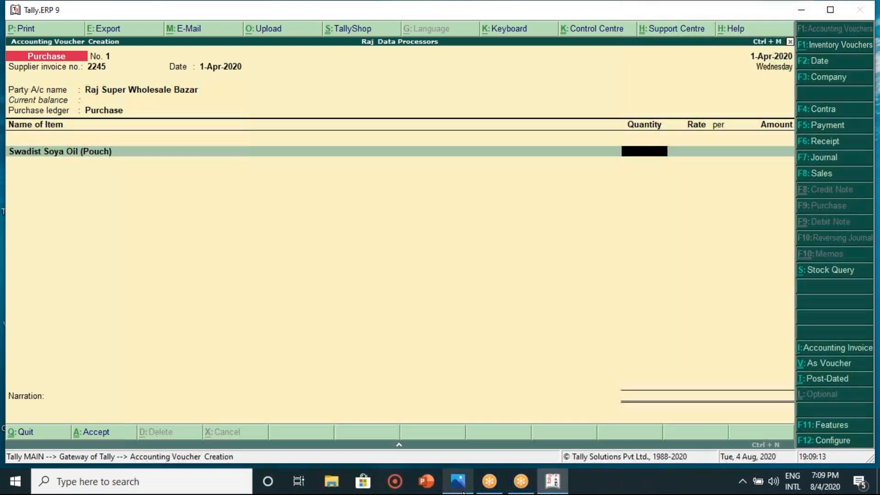
Look up the soya oil quantity on the bill image in Photos and enter 10 Ltr for that item in Tally.ERP 9
{"action": "left_click", "coordinate": [458, 488]}
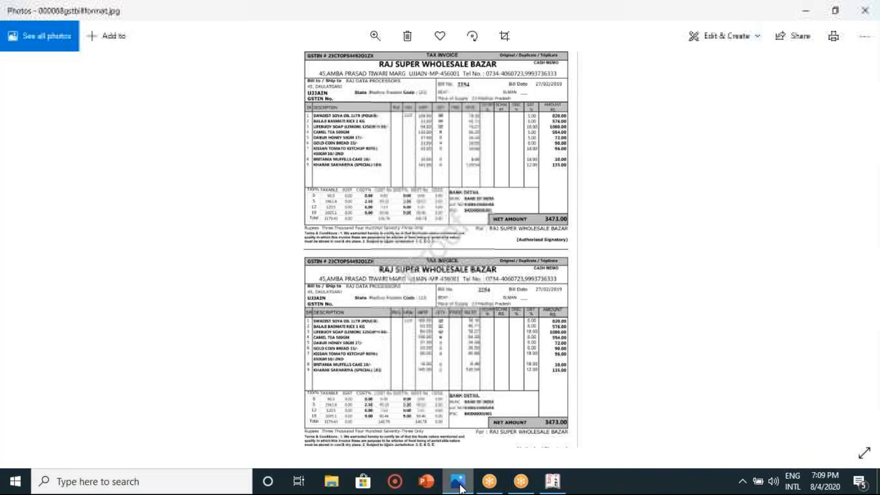
{"action": "left_click", "coordinate": [460, 484]}
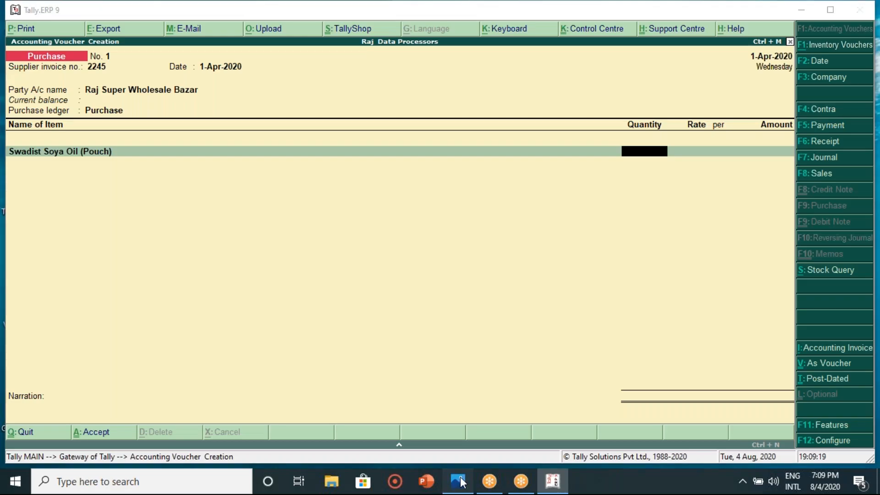
{"action": "left_click", "coordinate": [460, 476]}
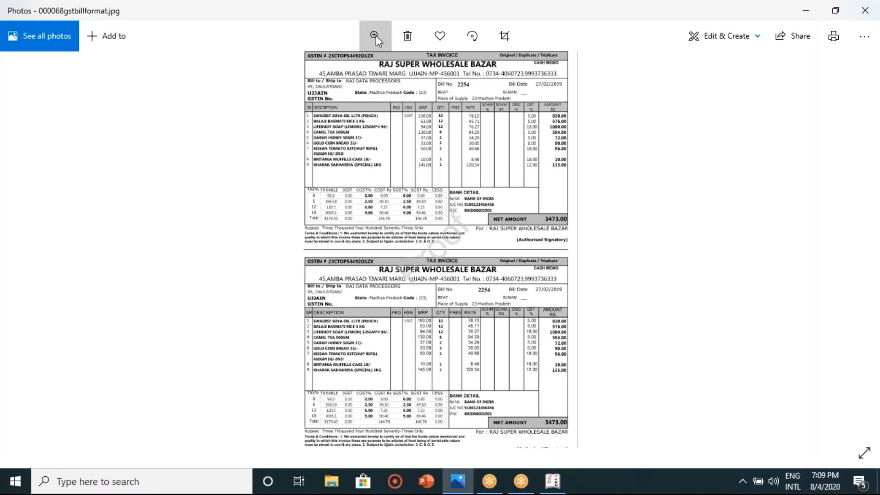
{"action": "left_click", "coordinate": [376, 36]}
{"action": "left_click_drag", "start_coordinate": [318, 70], "coordinate": [380, 70]}
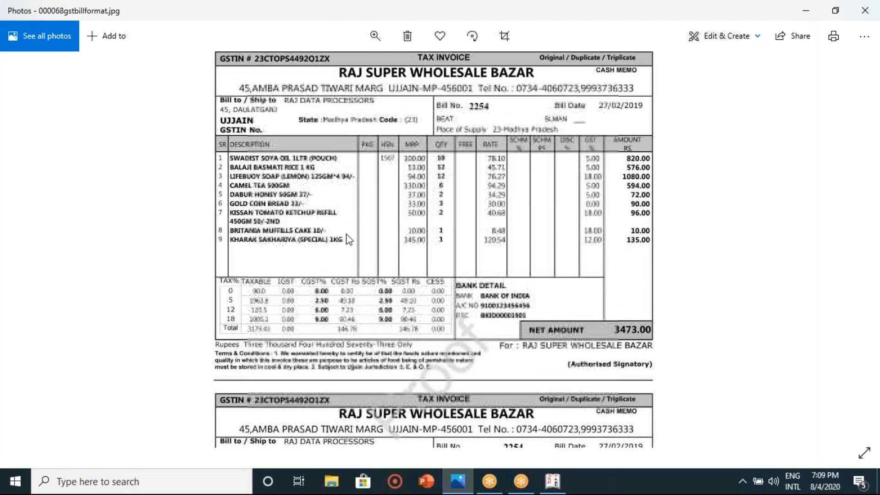
{"action": "left_click", "coordinate": [375, 36]}
{"action": "left_click_drag", "start_coordinate": [324, 71], "coordinate": [331, 70]}
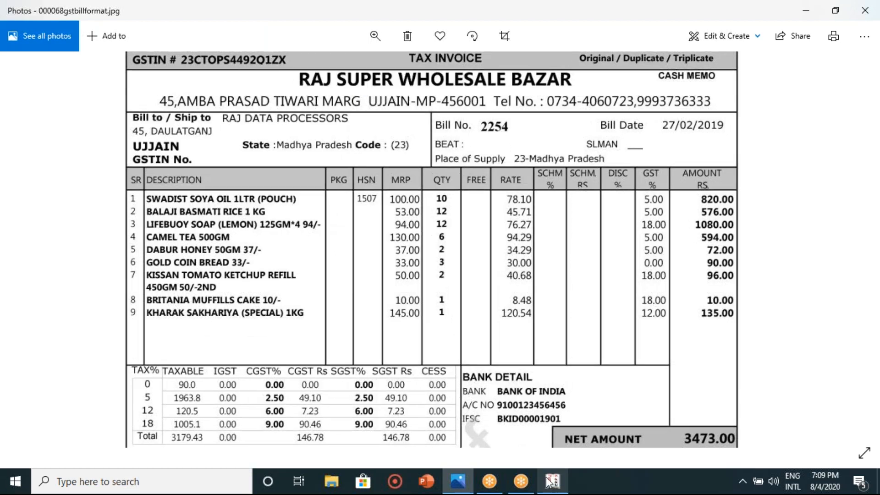
{"action": "left_click", "coordinate": [550, 481]}
{"action": "type", "text": "10"}
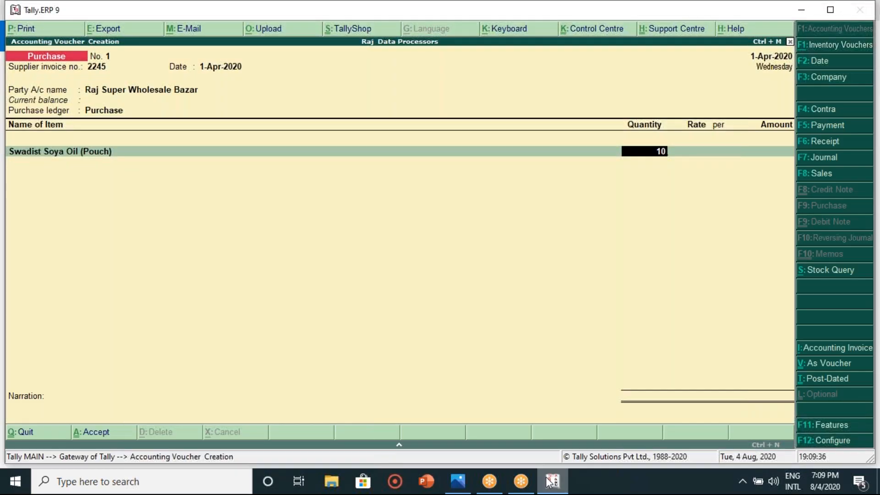
{"action": "key", "text": "Return"}
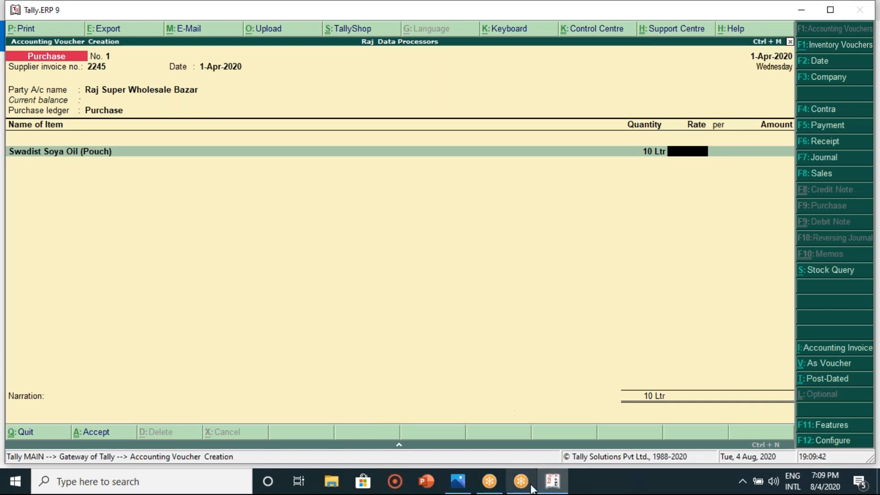
Look up the soya oil rate on the bill image in Photos and enter 78.10 per Ltr in Tally.ERP 9, completing the item line
{"action": "left_click", "coordinate": [549, 491]}
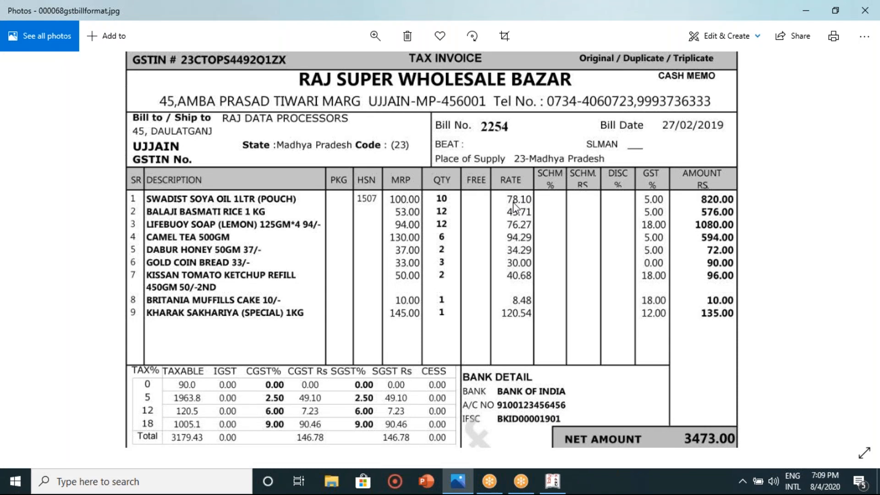
{"action": "left_click", "coordinate": [553, 481]}
{"action": "type", "text": "78.10"}
{"action": "key", "text": "Return"}
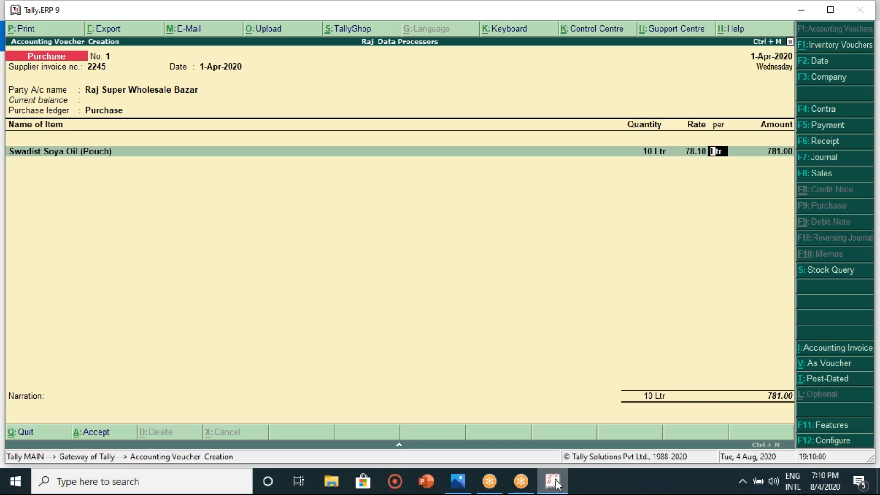
{"action": "key", "text": "Return"}
{"action": "key", "text": "Return"}
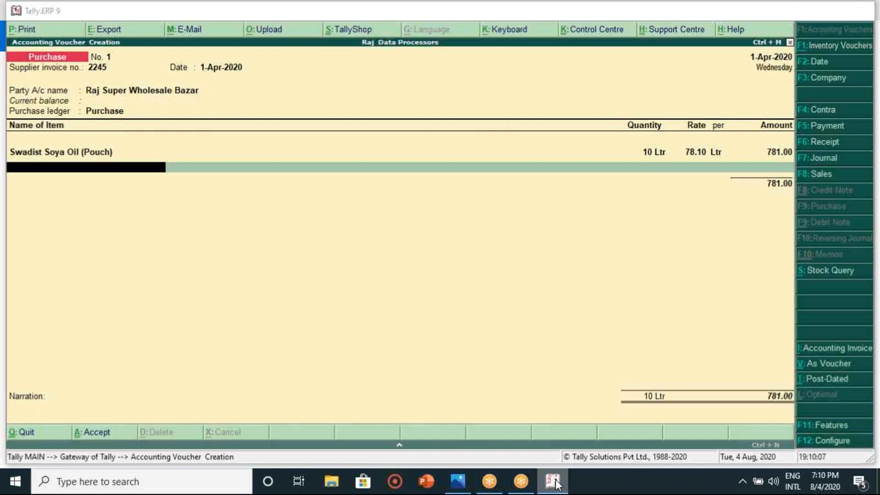
Consult the bill image in Photos and add Balaji Basmati Rice with a quantity of 12 Kg to the Tally.ERP 9 voucher
{"action": "left_click", "coordinate": [553, 481]}
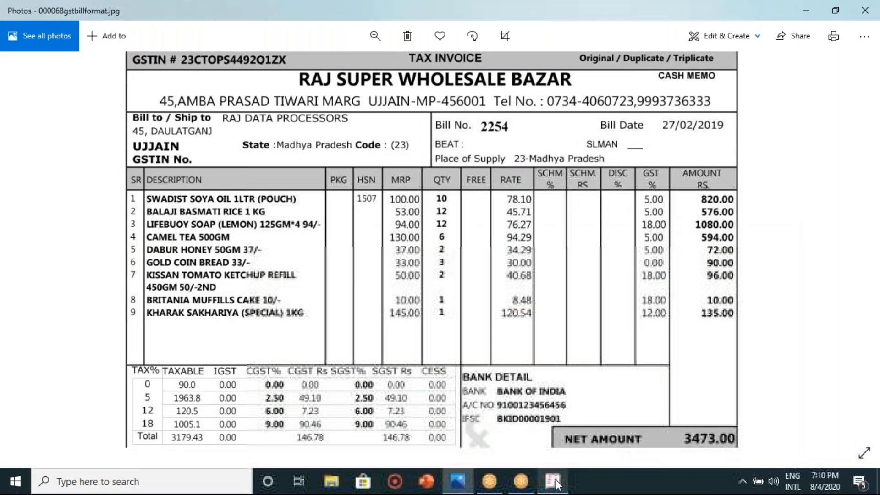
{"action": "left_click", "coordinate": [554, 482]}
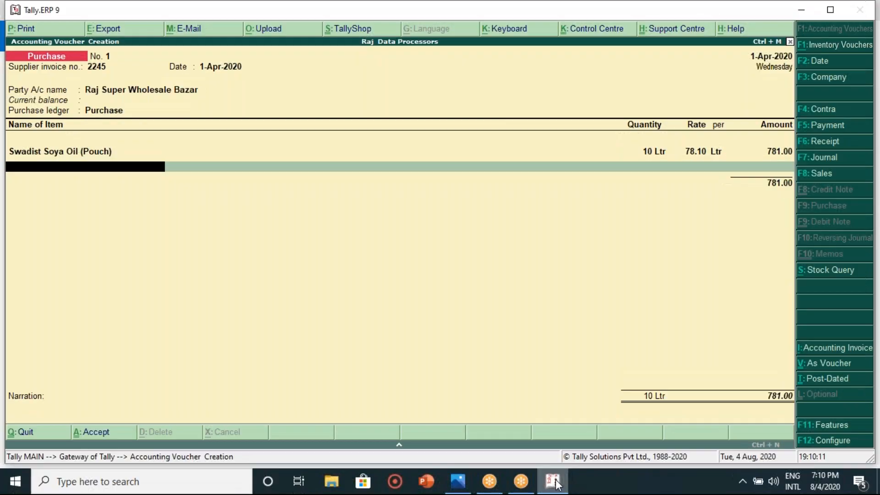
{"action": "type", "text": "ba"}
{"action": "key", "text": "Return"}
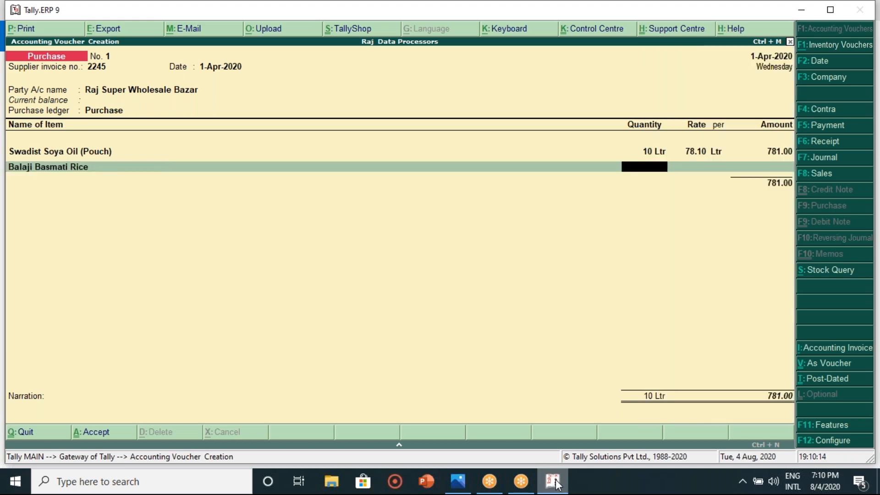
{"action": "left_click", "coordinate": [557, 484]}
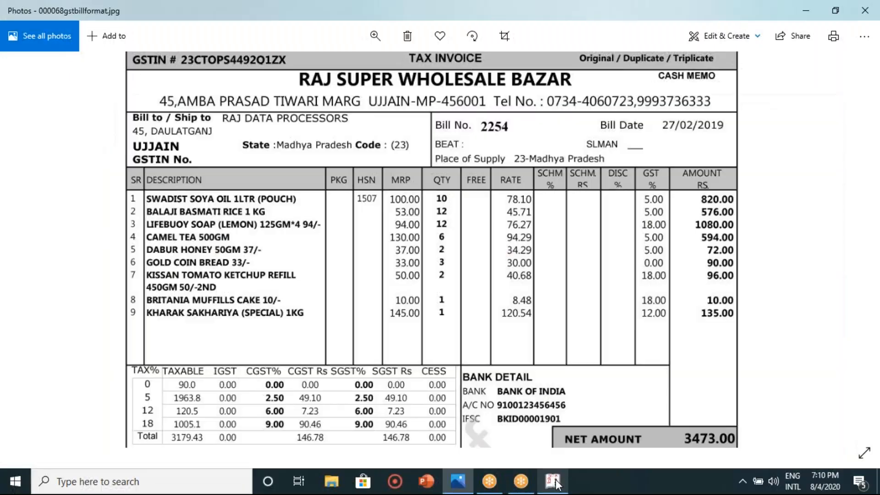
{"action": "left_click", "coordinate": [554, 482]}
{"action": "type", "text": "12"}
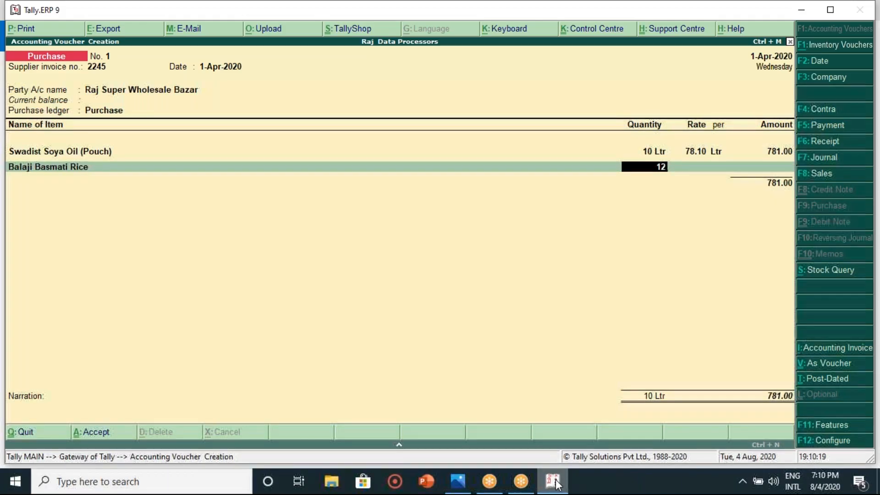
{"action": "key", "text": "Return"}
Look up the basmati rice rate on the bill image in Photos and enter 45.71 per Kg in Tally.ERP 9, completing the item line
{"action": "left_click", "coordinate": [556, 484]}
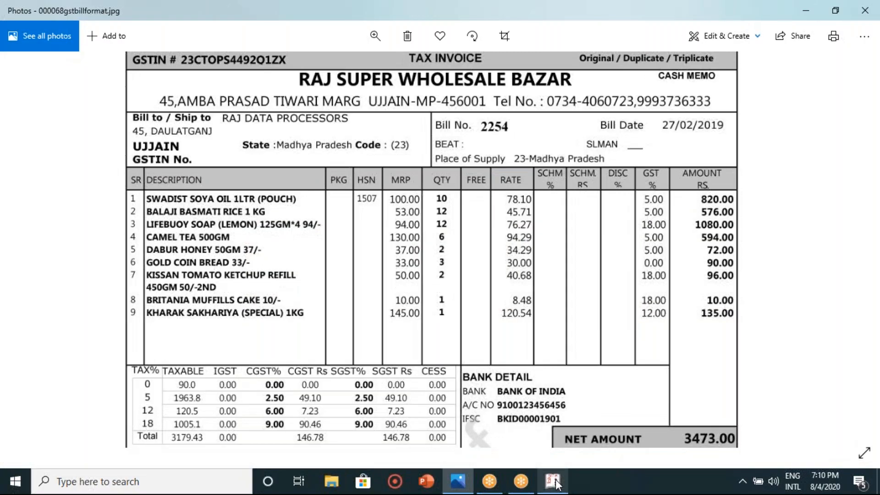
{"action": "left_click", "coordinate": [556, 483]}
{"action": "type", "text": "45.71"}
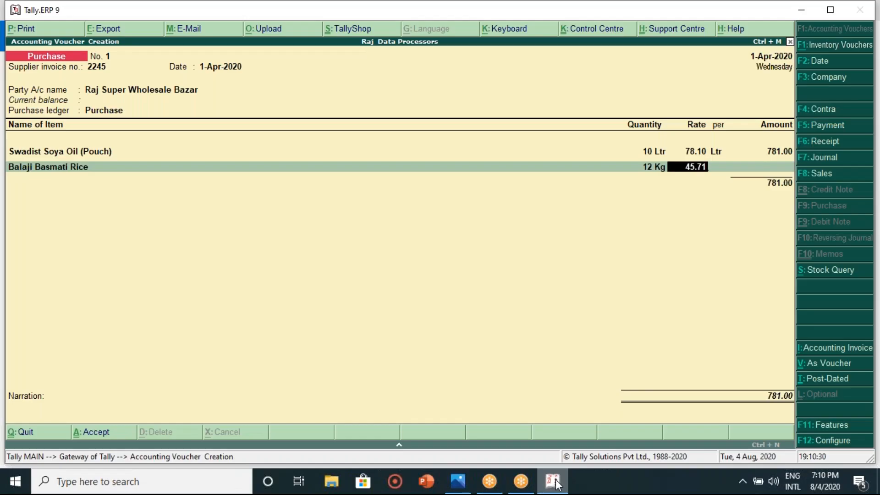
{"action": "key", "text": "Return"}
{"action": "key", "text": "Return"}
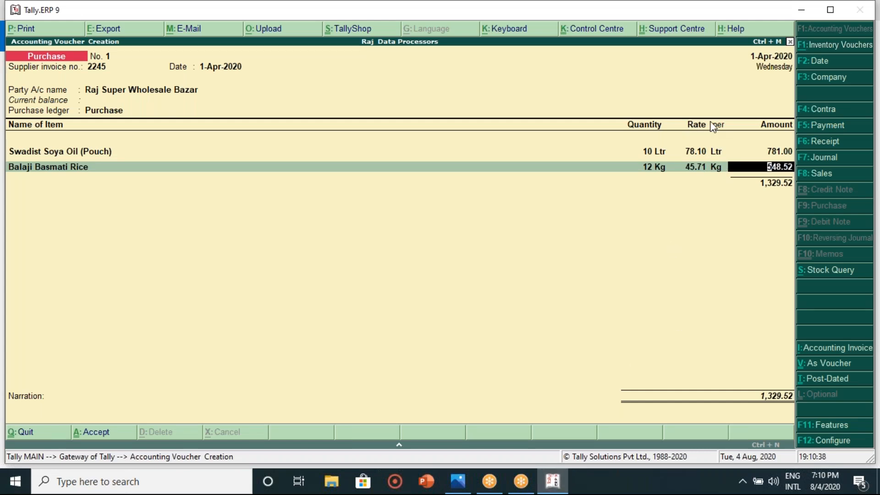
{"action": "key", "text": "Return"}
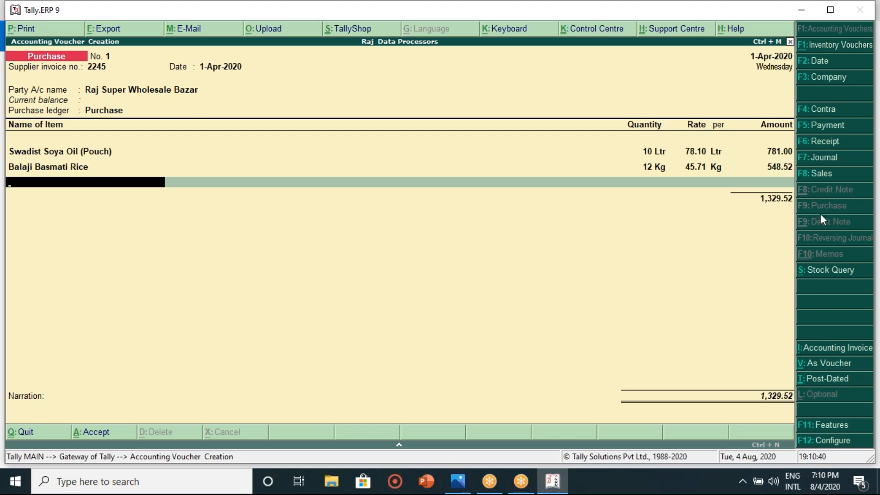
Consult the bill image in Photos and add Liefbuoy Soap (Lemo) with a quantity of 12 Pcs to the Tally.ERP 9 voucher
{"action": "left_click", "coordinate": [560, 486]}
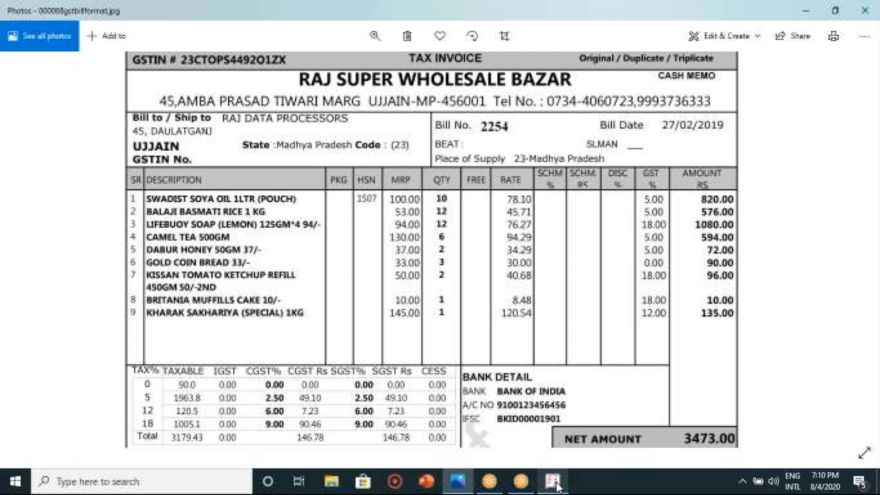
{"action": "left_click", "coordinate": [559, 487]}
{"action": "type", "text": "Li"}
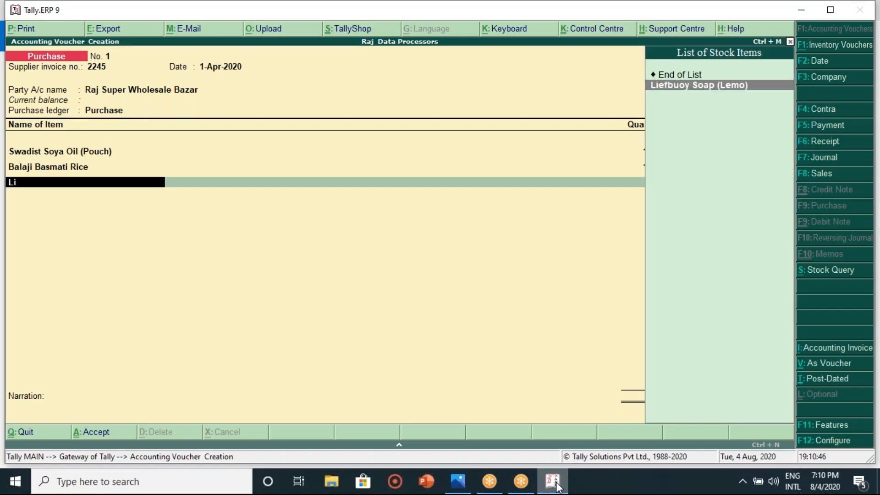
{"action": "key", "text": "Return"}
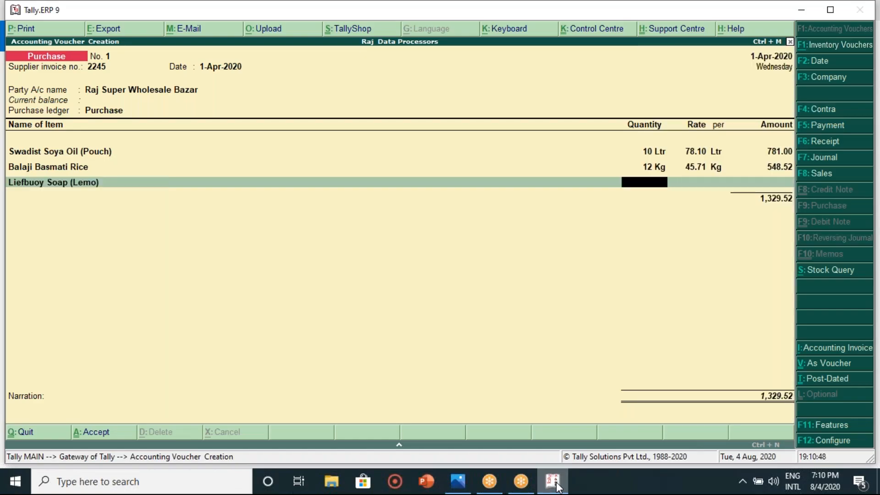
{"action": "left_click", "coordinate": [557, 482]}
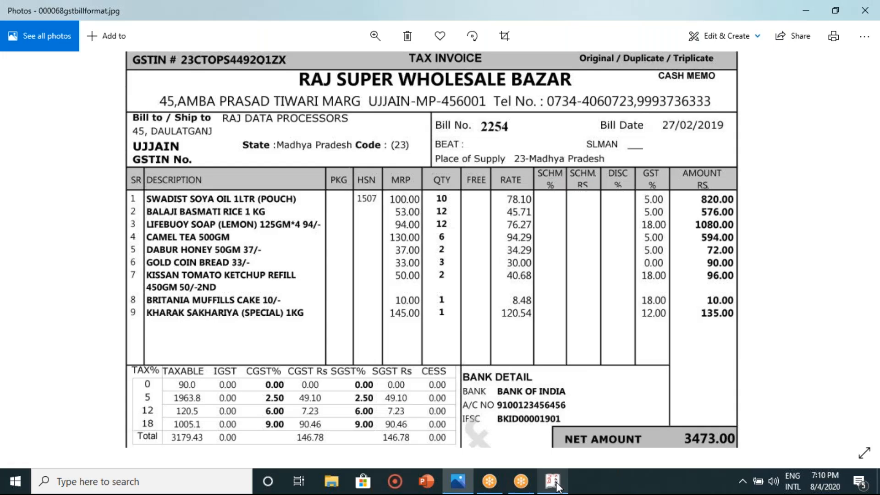
{"action": "left_click", "coordinate": [556, 485]}
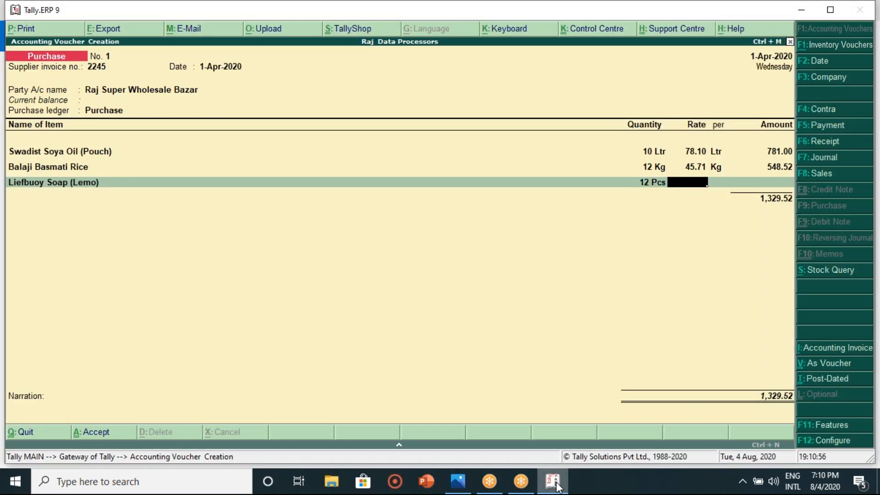
Look up the soap rate on the bill image in Photos and enter 76.27 per Pcs in Tally.ERP 9, completing the item line
{"action": "left_click", "coordinate": [557, 483]}
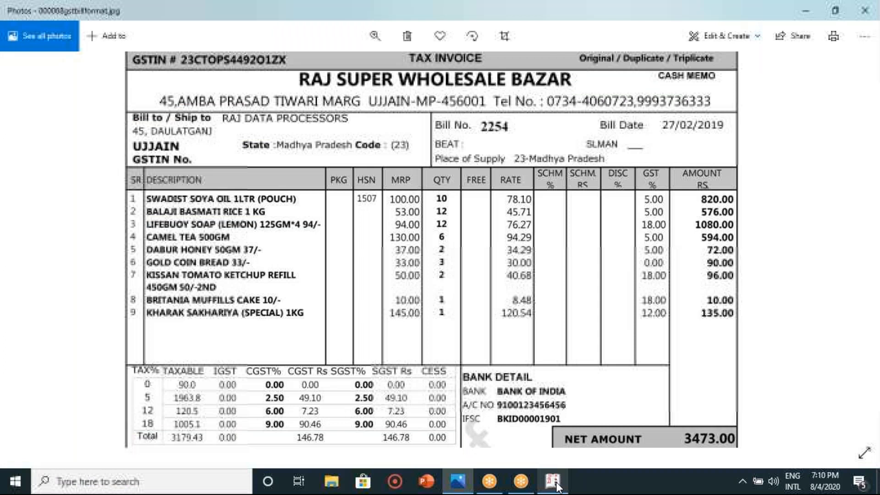
{"action": "left_click", "coordinate": [556, 483]}
{"action": "type", "text": "76.2"}
{"action": "type", "text": "4"}
{"action": "key", "text": "BackSpace"}
{"action": "type", "text": "7"}
{"action": "key", "text": "Return"}
{"action": "key", "text": "Return"}
{"action": "key", "text": "Return"}
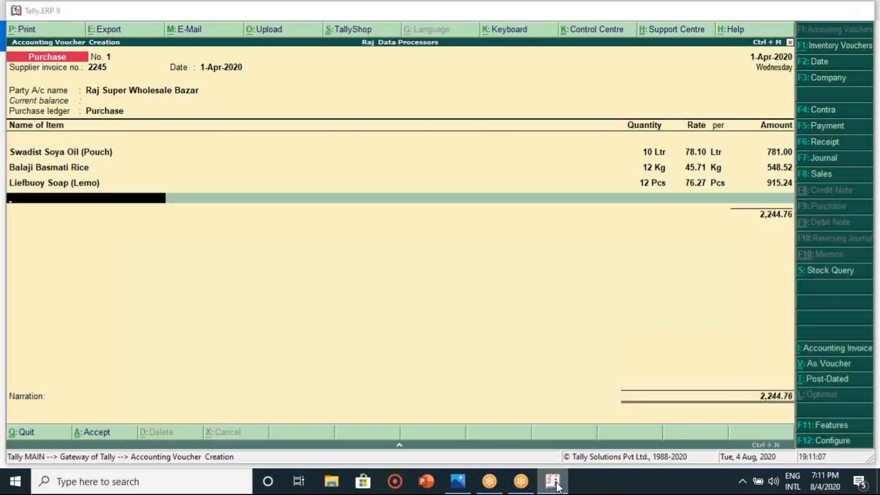
Consult the bill image in Photos and add Came Tea with a quantity of 6 Nos. to the Tally.ERP 9 voucher
{"action": "left_click", "coordinate": [557, 487]}
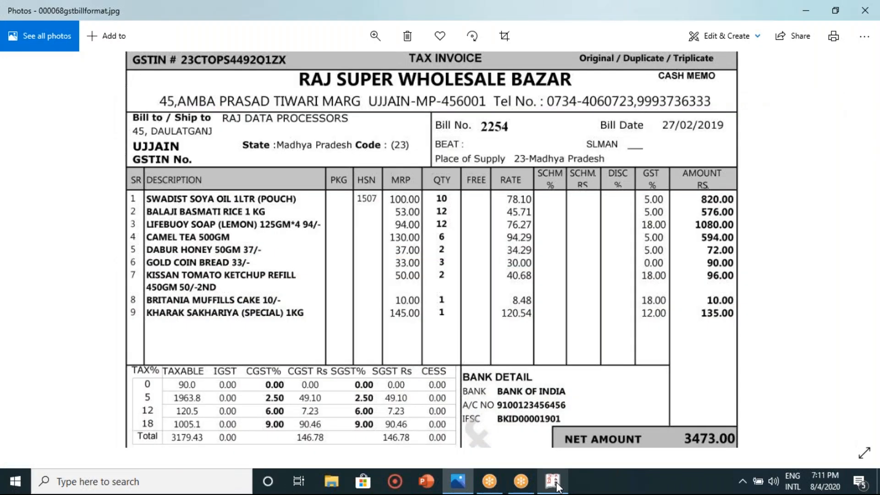
{"action": "left_click", "coordinate": [557, 486]}
{"action": "type", "text": "Came Tea"}
{"action": "key", "text": "Return"}
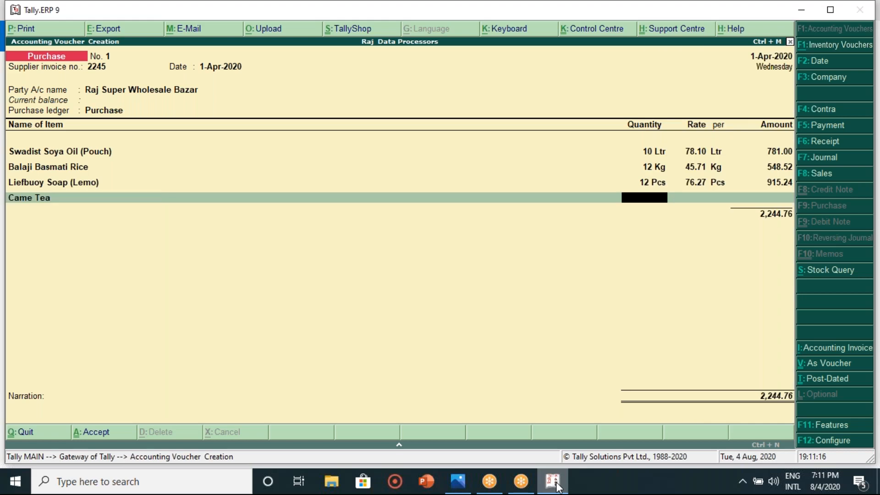
{"action": "left_click", "coordinate": [557, 487]}
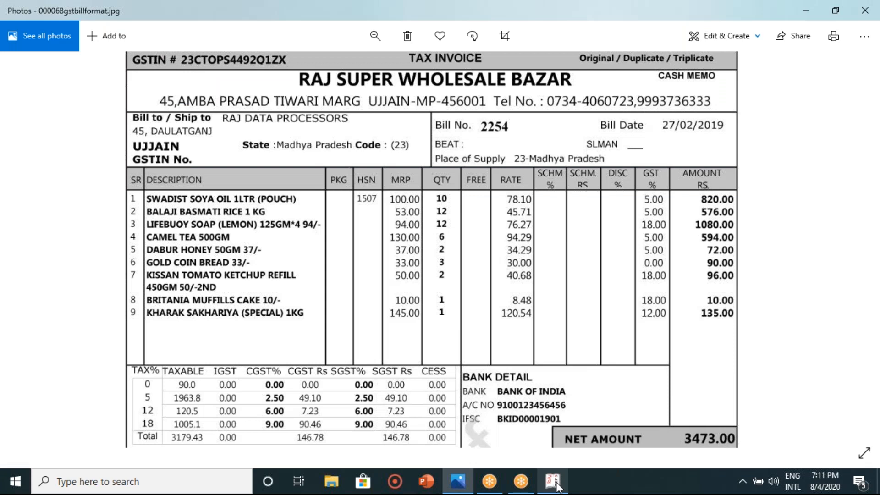
{"action": "left_click", "coordinate": [557, 486]}
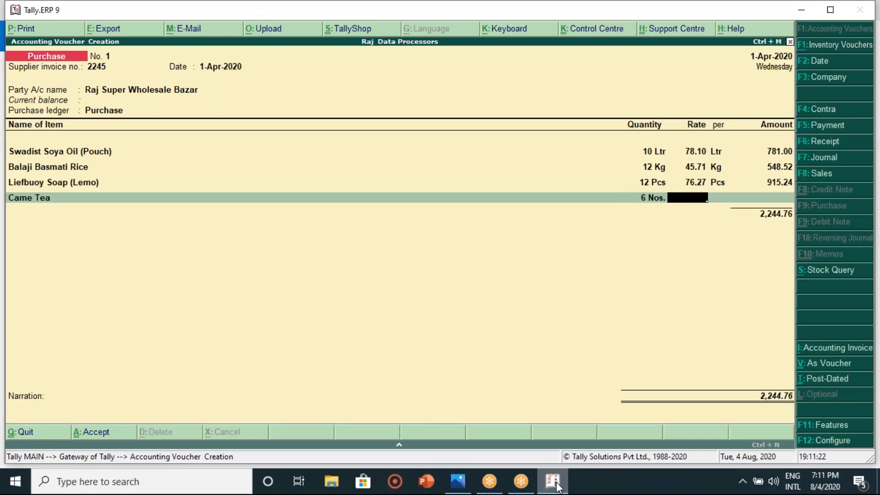
Look up the tea rate on the bill image in Photos and enter 94.29 per Nos. in Tally.ERP 9, completing the item line
{"action": "left_click", "coordinate": [557, 487]}
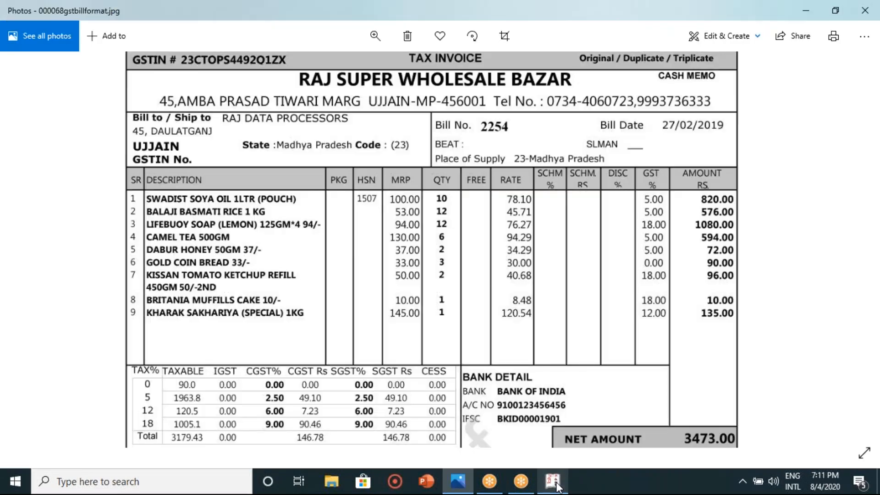
{"action": "left_click", "coordinate": [558, 486]}
{"action": "type", "text": "94.29"}
{"action": "key", "text": "Return"}
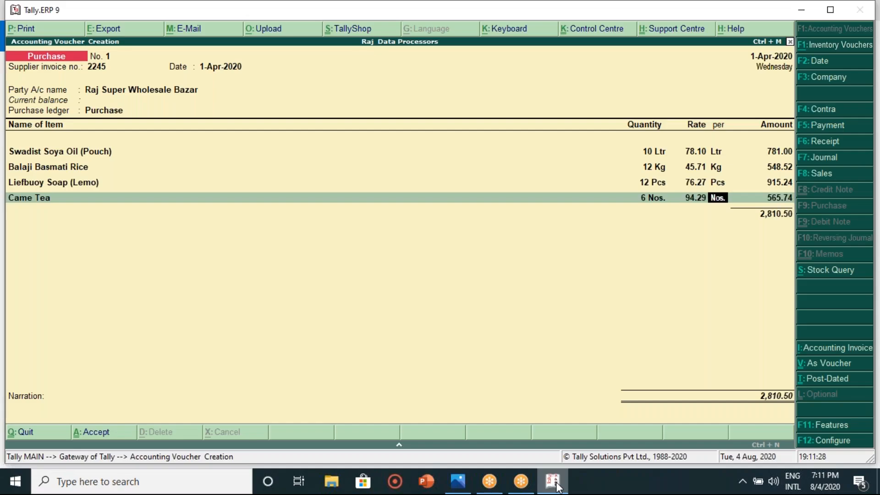
{"action": "key", "text": "Return"}
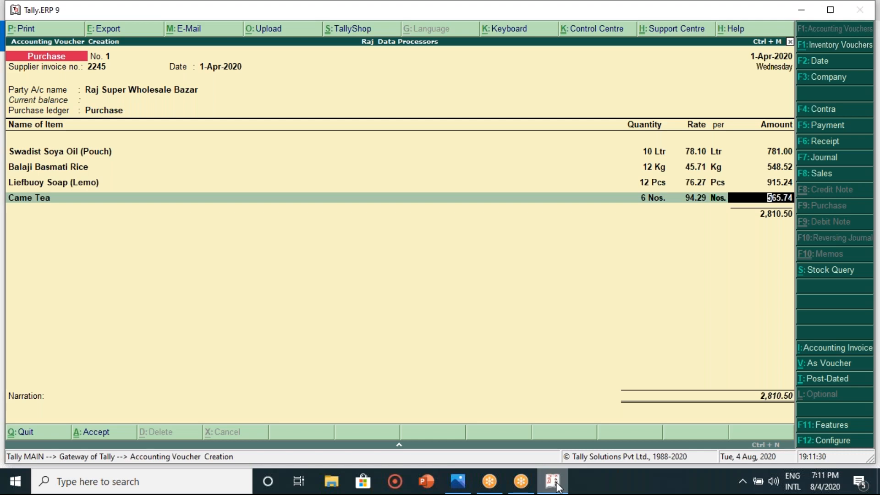
{"action": "key", "text": "Return"}
Consult the bill image in Photos and add Dabur Honey 50gm with a quantity of 2 Nos. to the Tally.ERP 9 voucher
{"action": "left_click", "coordinate": [558, 486]}
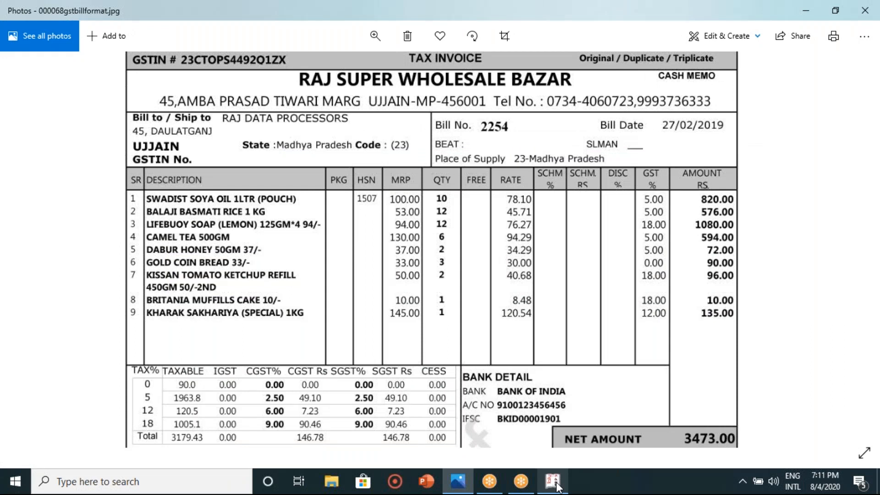
{"action": "left_click", "coordinate": [558, 486]}
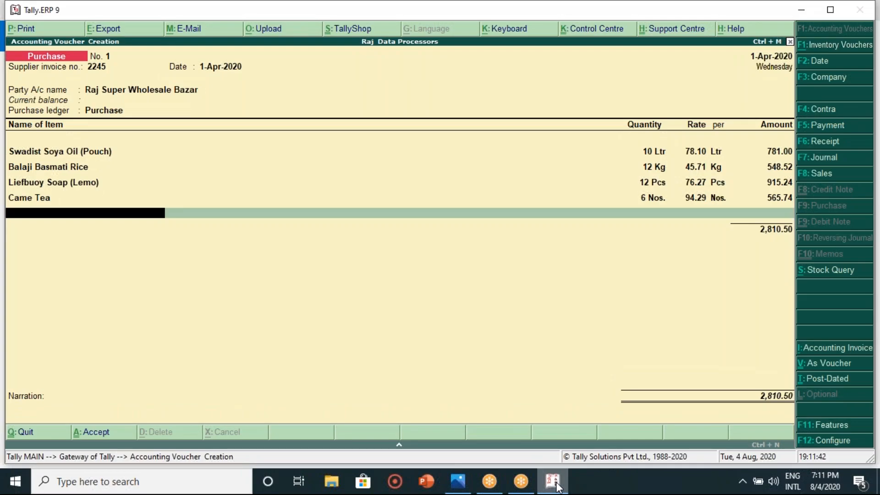
{"action": "type", "text": "D"}
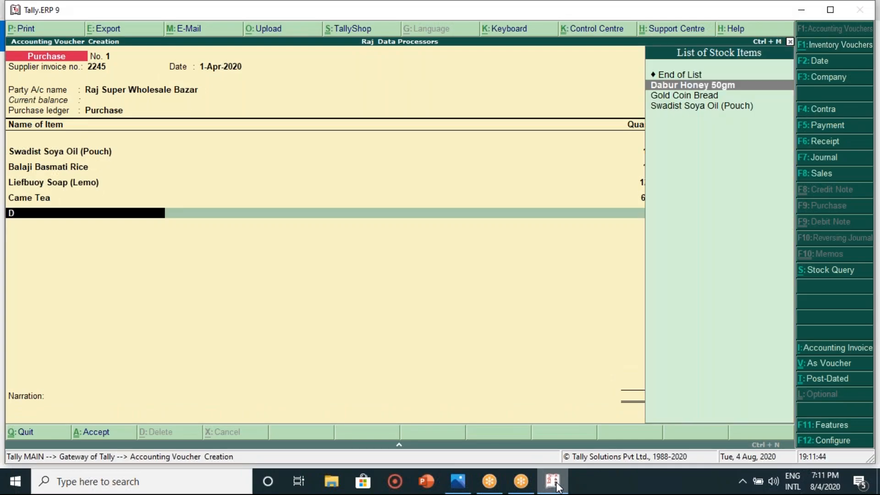
{"action": "key", "text": "Return"}
{"action": "left_click", "coordinate": [553, 482]}
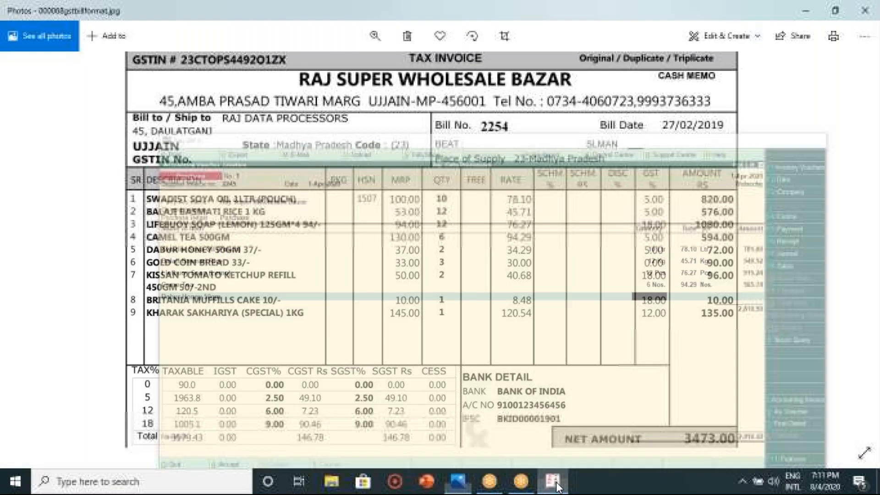
{"action": "left_click", "coordinate": [553, 482]}
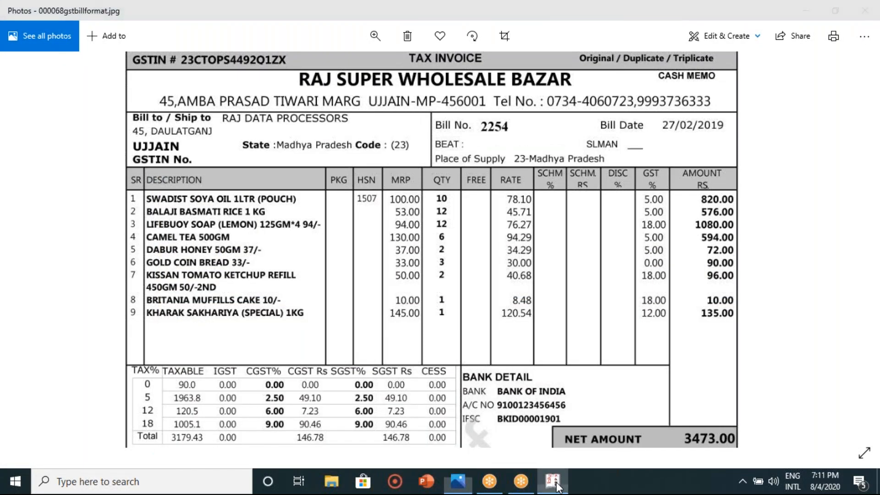
{"action": "type", "text": "2"}
{"action": "key", "text": "Return"}
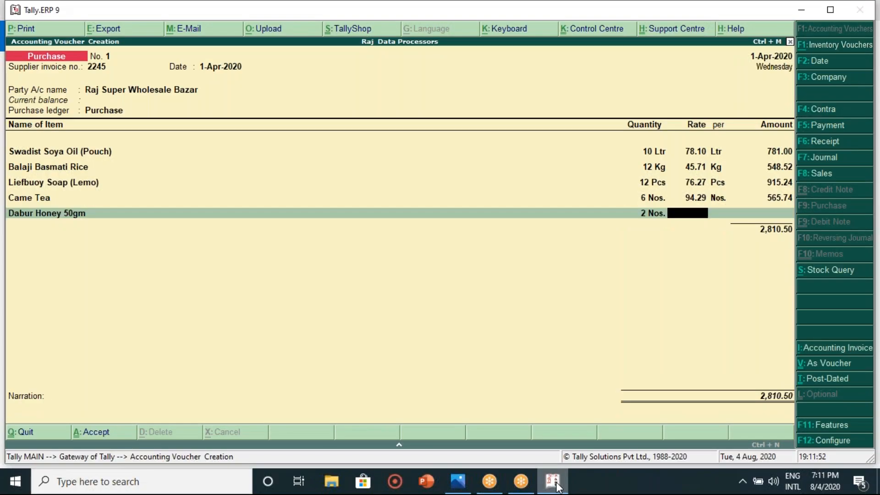
Look up the honey rate on the bill image in Photos and enter 34.29 per Nos. in Tally.ERP 9, completing the item line
{"action": "left_click", "coordinate": [556, 484]}
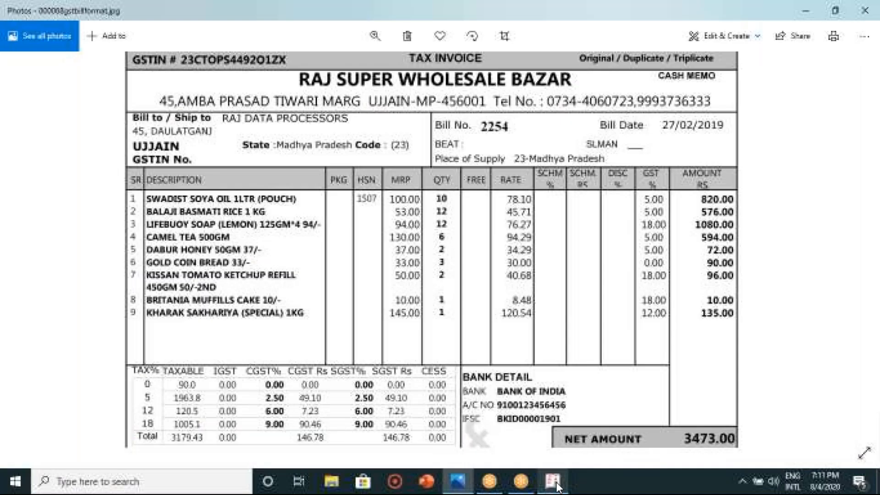
{"action": "left_click", "coordinate": [556, 484]}
{"action": "type", "text": "34."}
{"action": "left_click", "coordinate": [557, 484]}
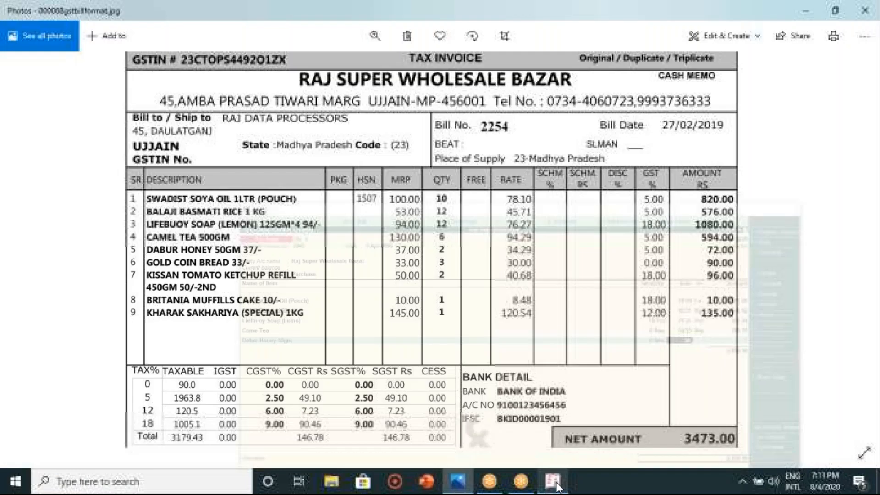
{"action": "left_click", "coordinate": [556, 484]}
{"action": "type", "text": "29"}
{"action": "key", "text": "Return"}
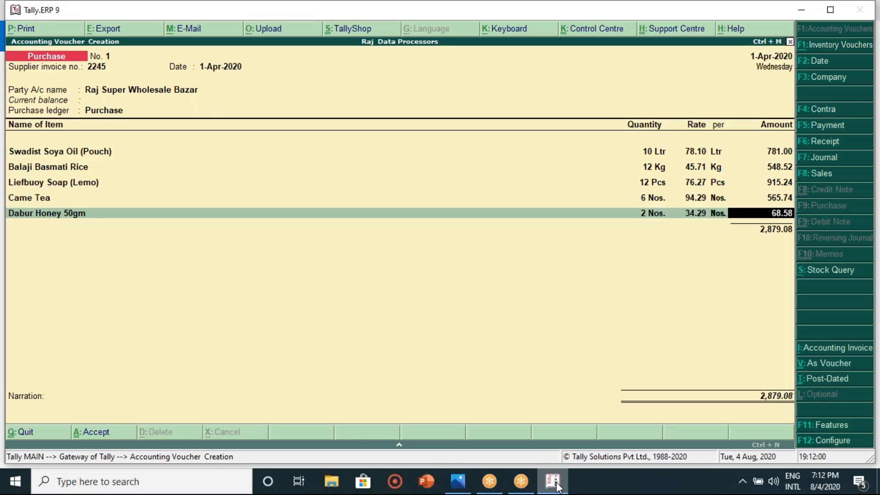
{"action": "key", "text": "Return"}
Consult the bill image in Photos and add Gold Coin Bread with a quantity of 3 Nos. to the Tally.ERP 9 voucher
{"action": "left_click", "coordinate": [557, 484]}
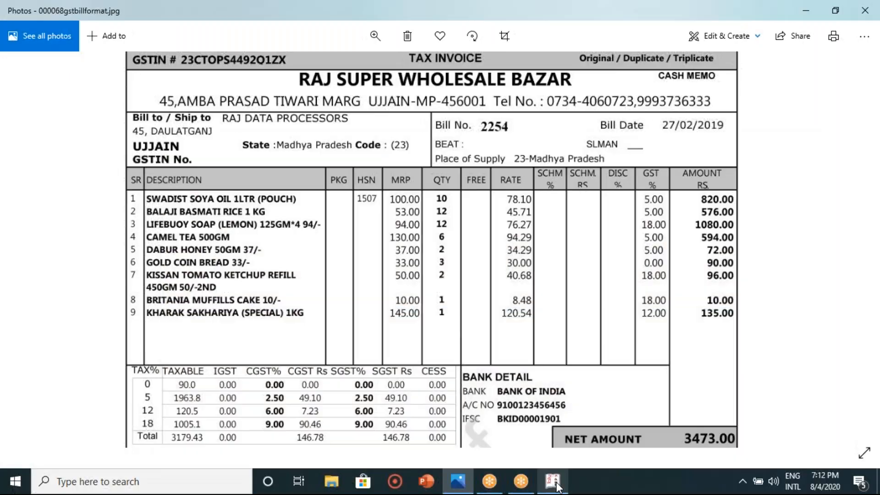
{"action": "left_click", "coordinate": [556, 484]}
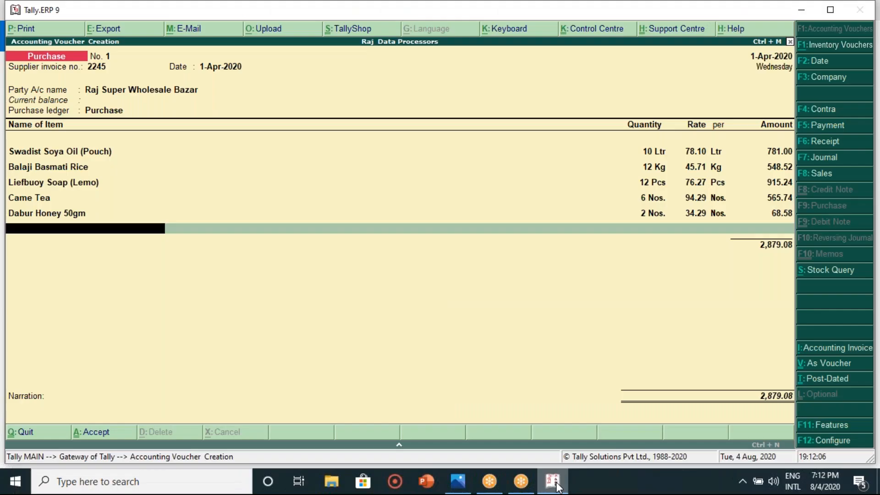
{"action": "left_click", "coordinate": [556, 484]}
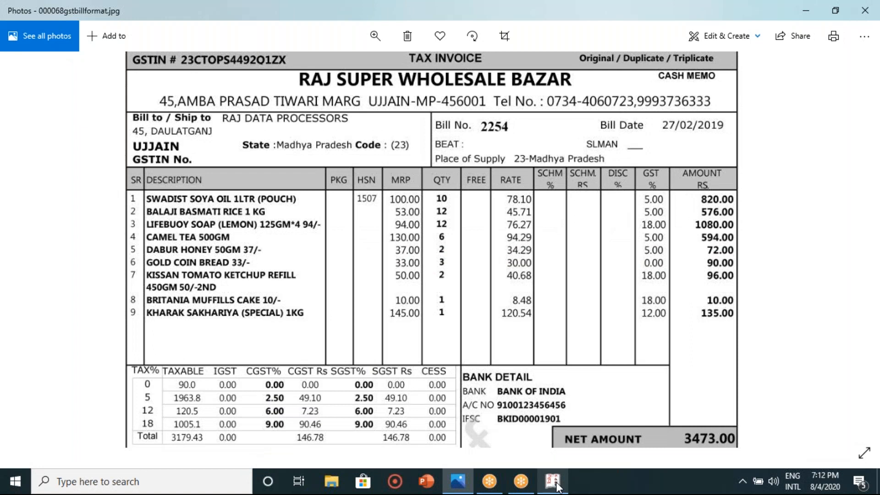
{"action": "left_click", "coordinate": [556, 484]}
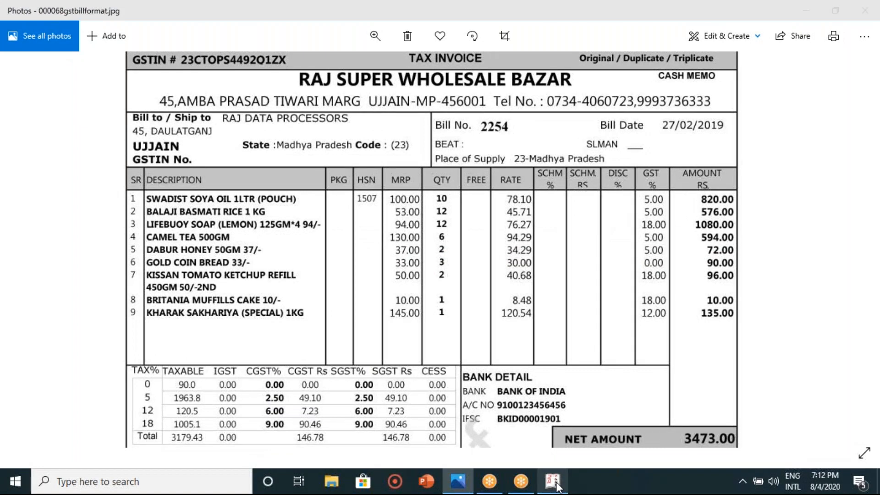
{"action": "key", "text": "Return"}
{"action": "type", "text": "3"}
{"action": "key", "text": "Return"}
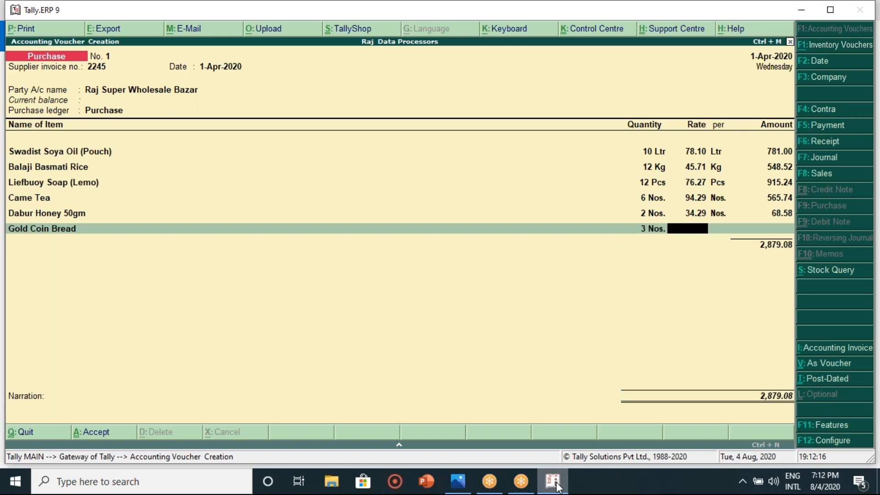
Look up the bread rate on the bill image in Photos and enter 30.00 per Nos. in Tally.ERP 9, completing the item line
{"action": "left_click", "coordinate": [556, 484]}
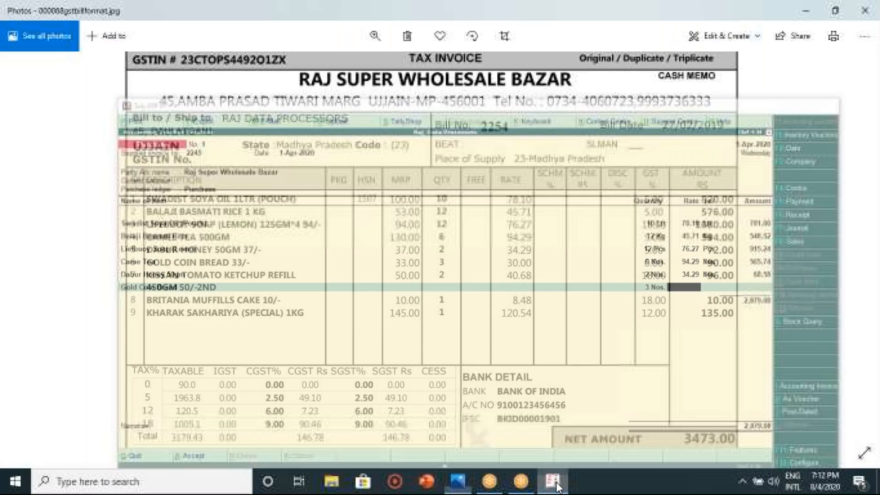
{"action": "type", "text": "30"}
{"action": "key", "text": "Return"}
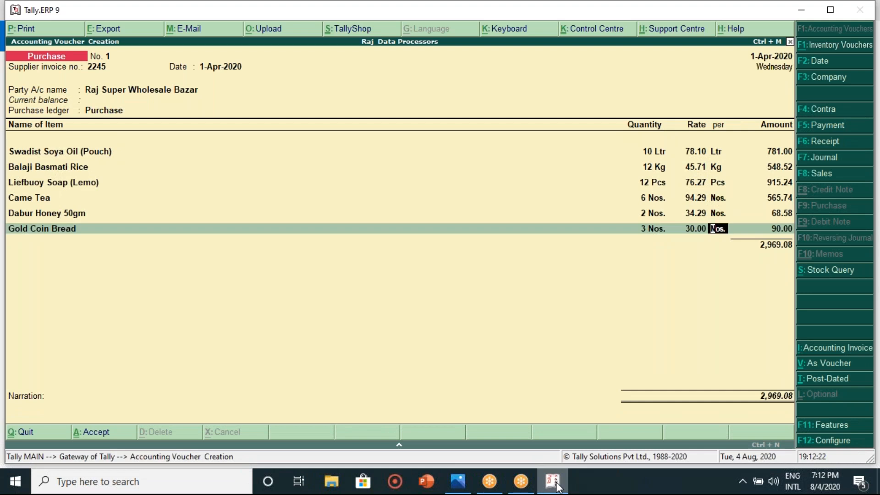
{"action": "key", "text": "Return"}
{"action": "key", "text": "Return"}
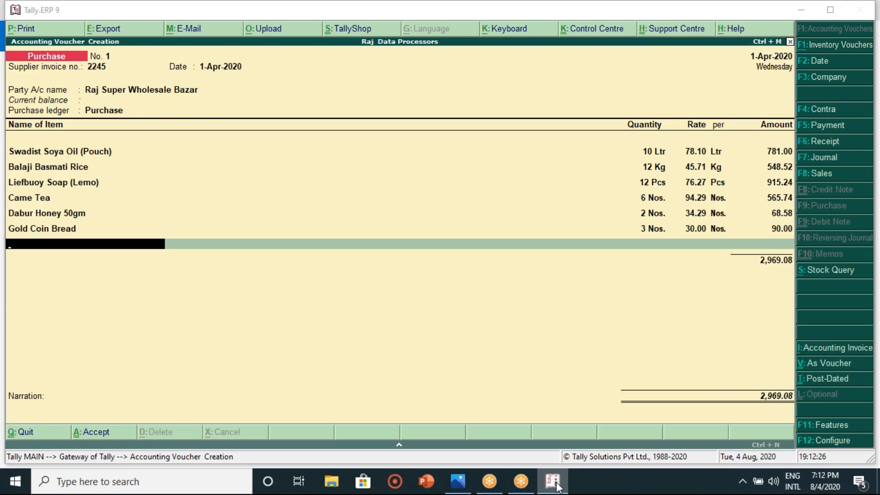
Consult the bill image in Photos and add Kissan Tomato Ketchup Refill with a quantity of 2 Nos. to the Tally.ERP 9 voucher
{"action": "left_click", "coordinate": [557, 487]}
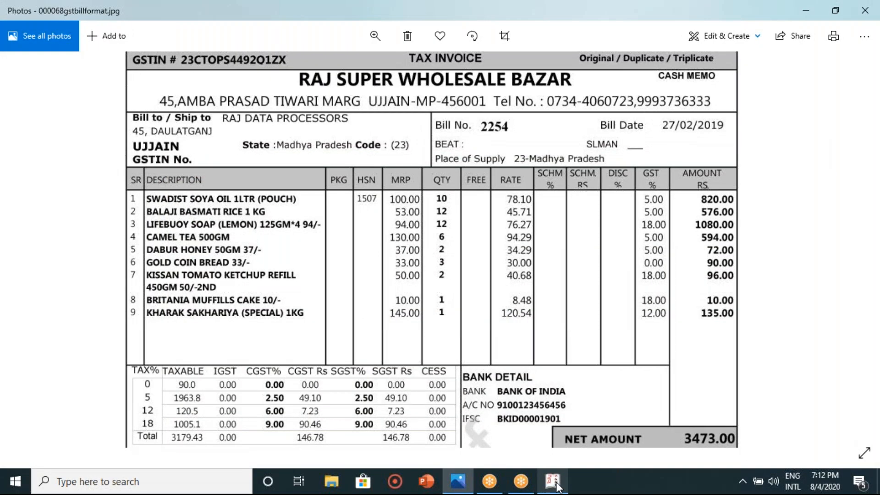
{"action": "left_click", "coordinate": [558, 487]}
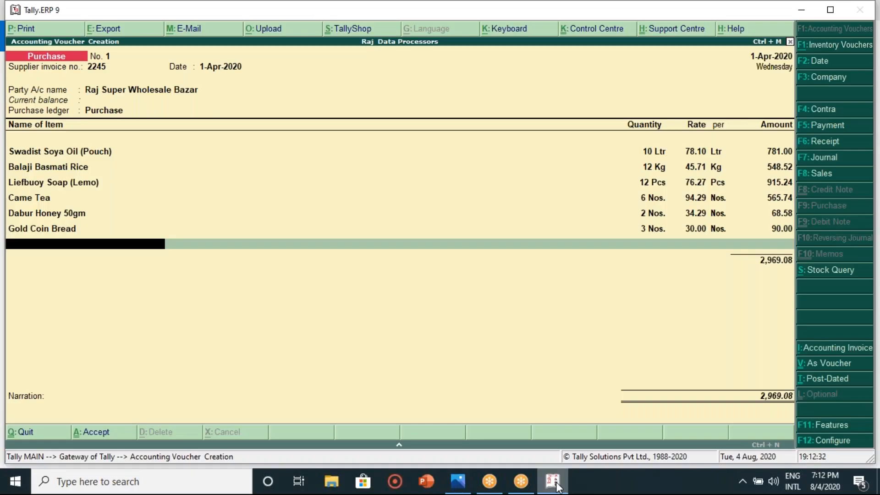
{"action": "type", "text": "Ki"}
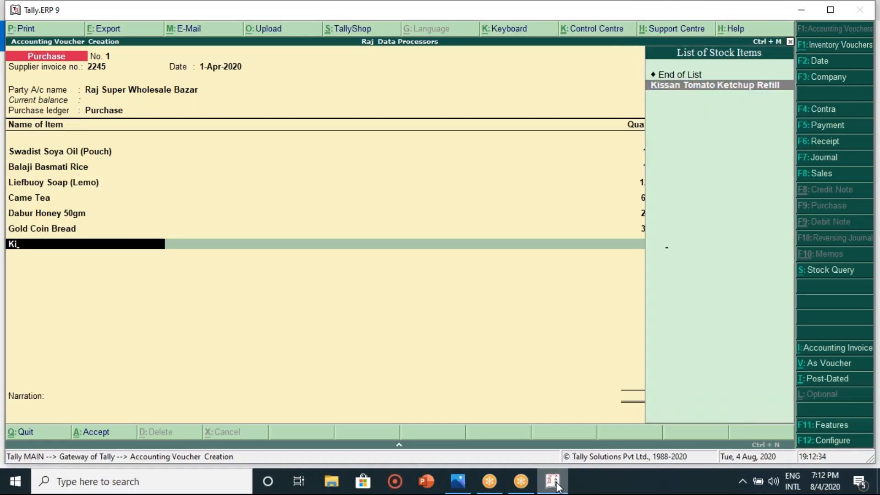
{"action": "key", "text": "Return"}
{"action": "left_click", "coordinate": [556, 487]}
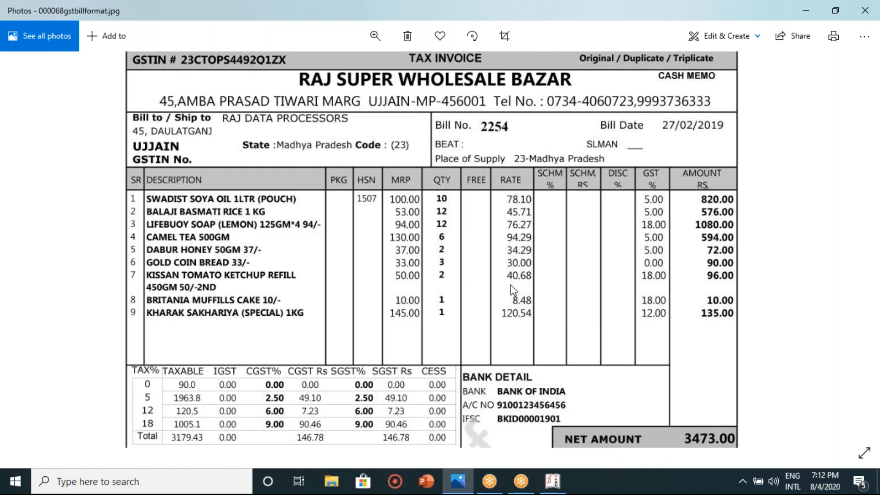
{"action": "left_click", "coordinate": [556, 482]}
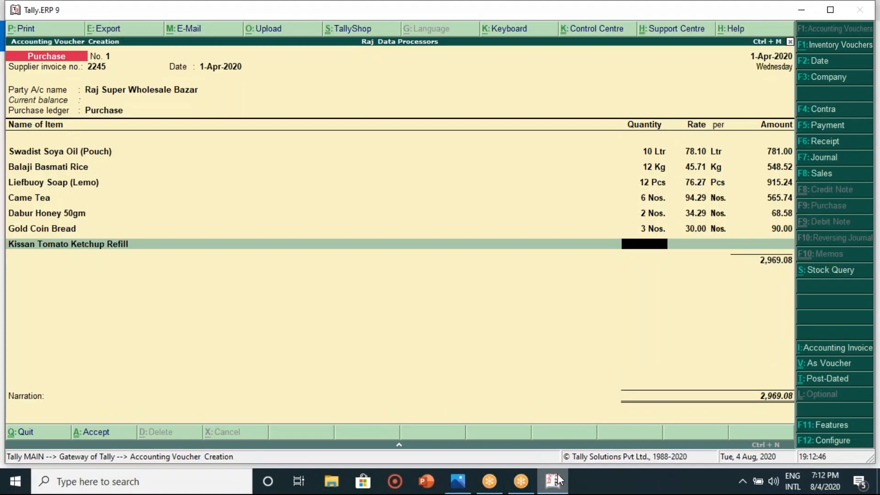
{"action": "left_click", "coordinate": [556, 481]}
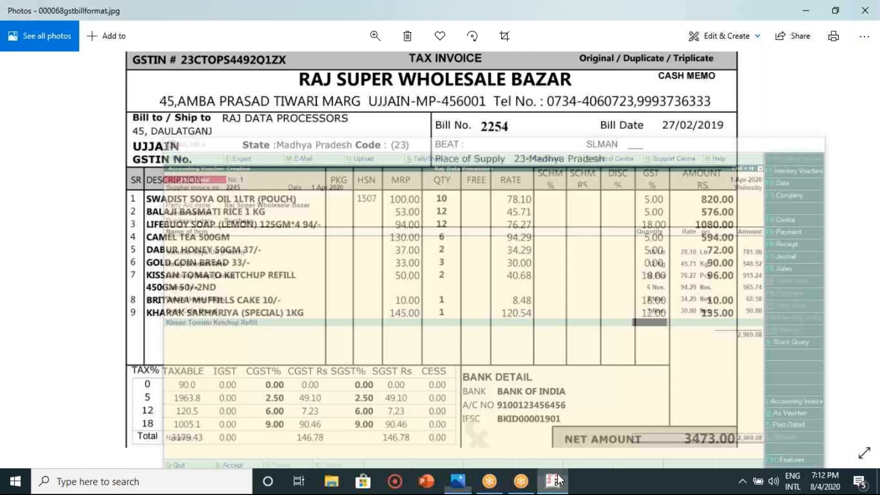
{"action": "left_click", "coordinate": [556, 481]}
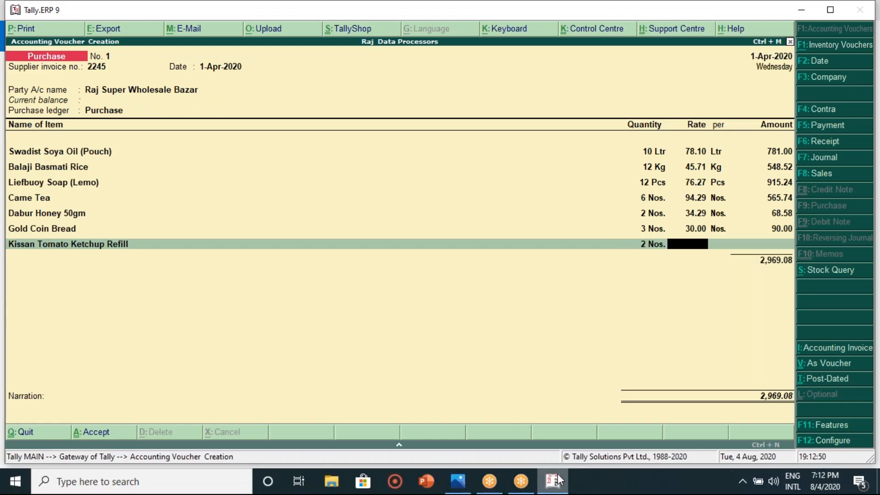
Enter a rate of 40.68 per Nos. for the ketchup refill and complete the item line
{"action": "type", "text": "40.68"}
{"action": "key", "text": "Return"}
{"action": "key", "text": "Return"}
{"action": "key", "text": "Return"}
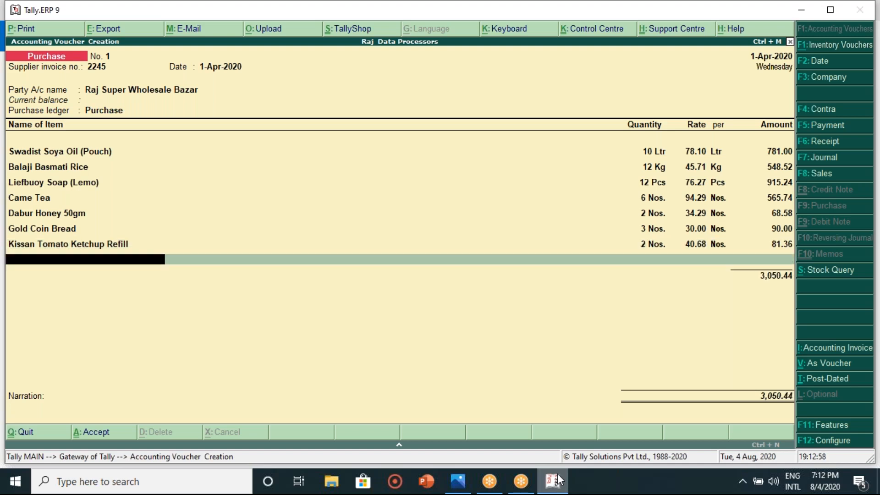
Consult the bill image in Photos and add Britania Muffils Cake with a quantity of 1 Pcs to the Tally.ERP 9 voucher
{"action": "left_click", "coordinate": [559, 479]}
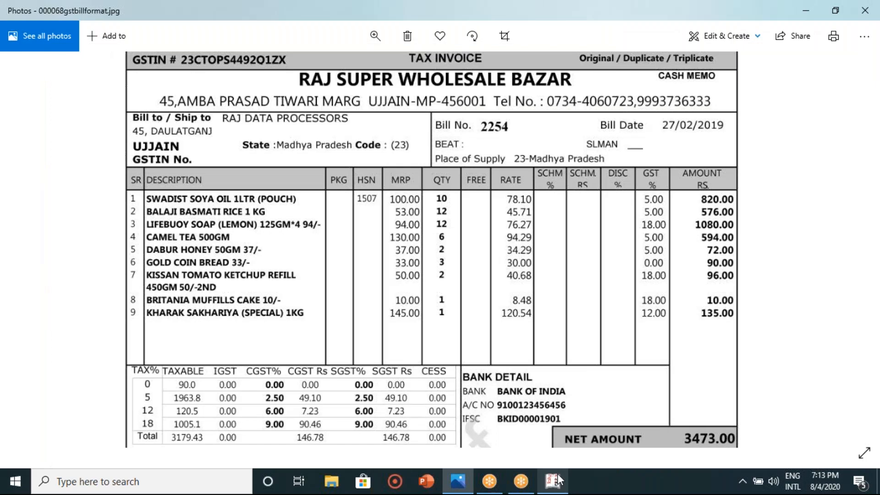
{"action": "left_click", "coordinate": [558, 479]}
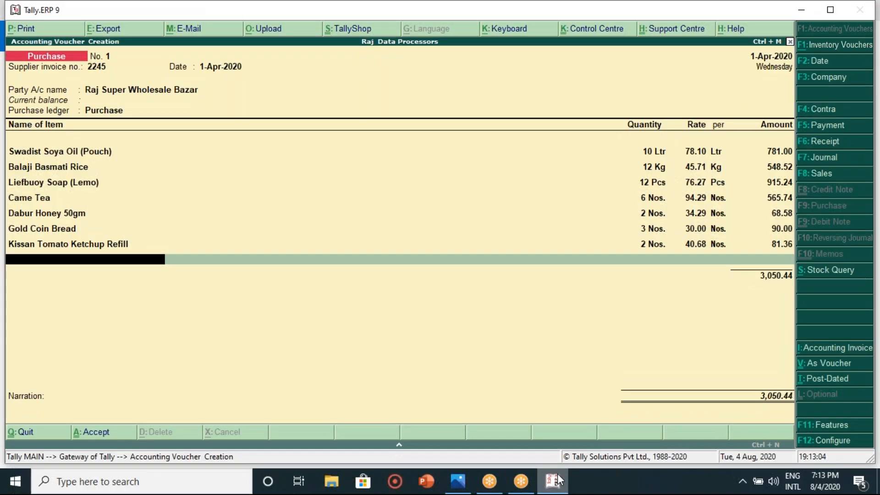
{"action": "type", "text": "B"}
{"action": "key", "text": "Down"}
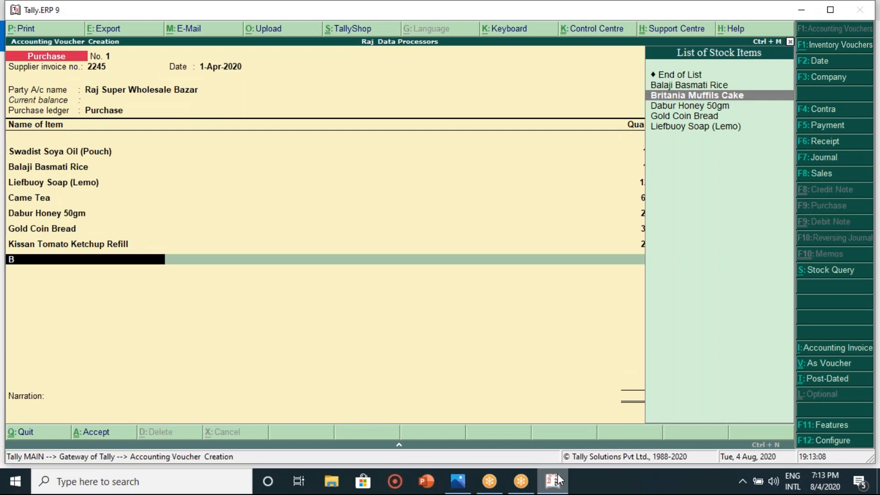
{"action": "key", "text": "Return"}
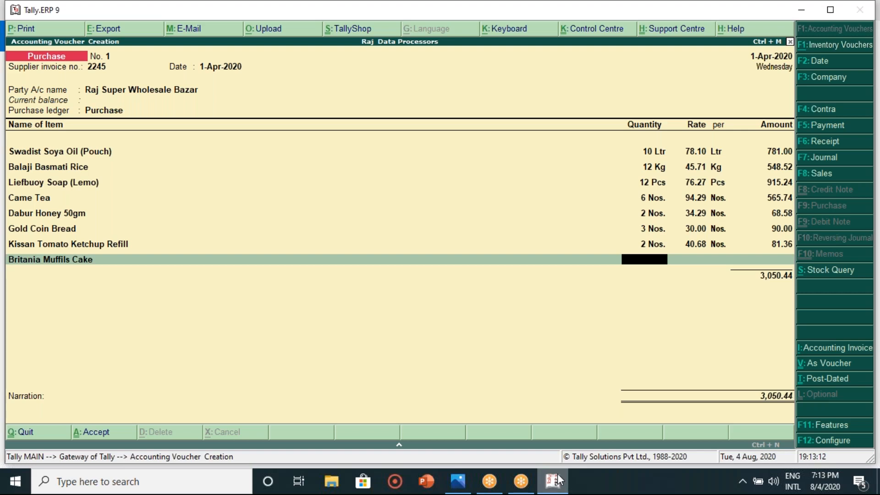
{"action": "left_click", "coordinate": [548, 483]}
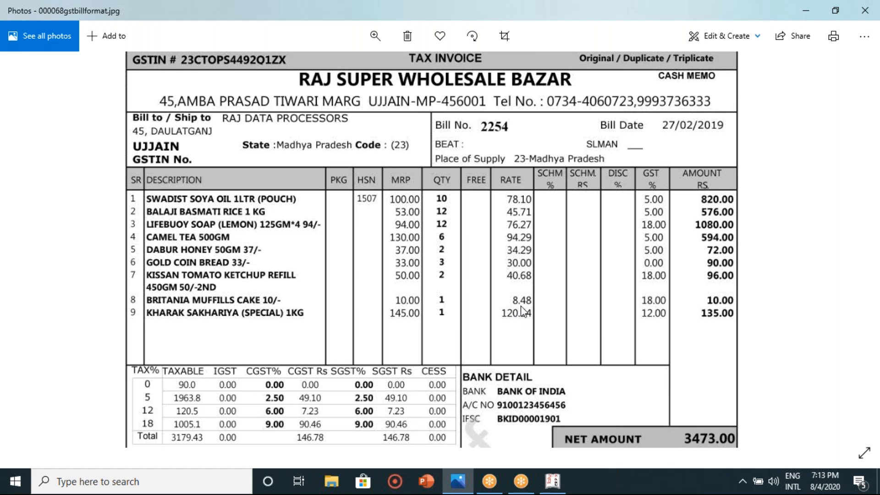
{"action": "left_click", "coordinate": [554, 481]}
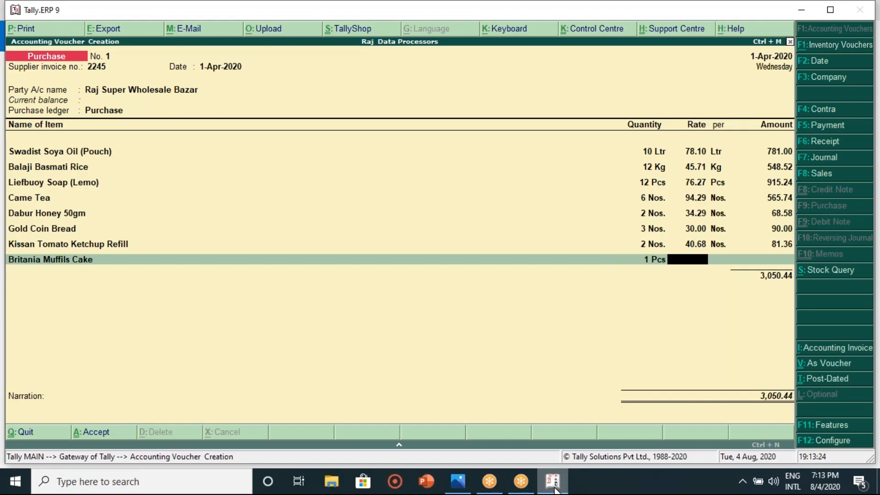
Enter a rate of 8.48 per Pcs for the Britania Muffils Cake and complete the item line
{"action": "type", "text": "8.48"}
{"action": "key", "text": "Return"}
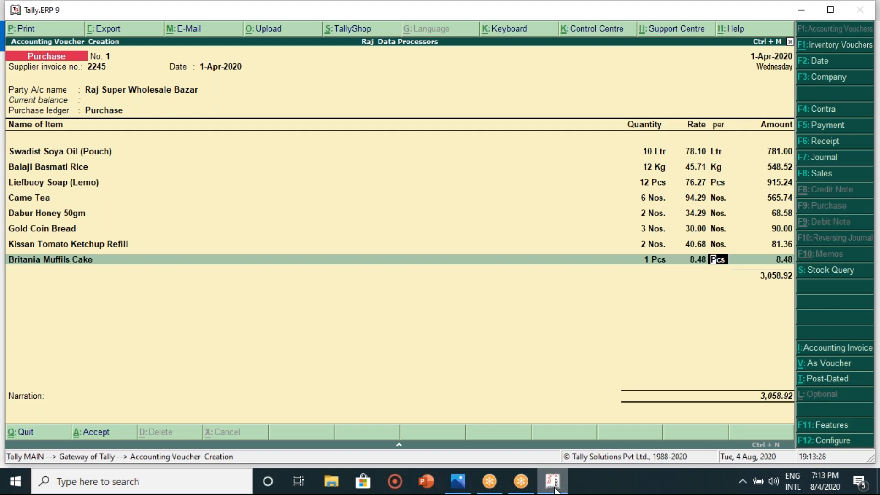
{"action": "key", "text": "Return"}
{"action": "key", "text": "Return"}
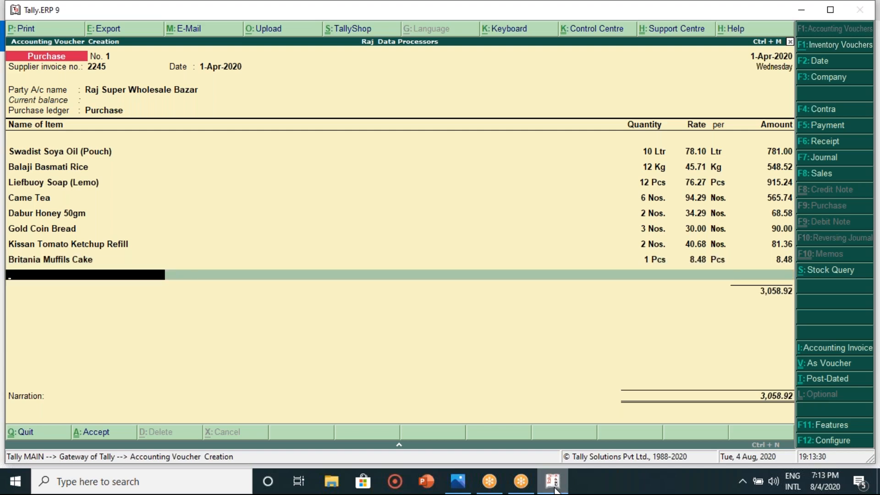
Consult the bill image in Photos and add Kharak Sakhariya with a quantity of 1 Kg to the Tally.ERP 9 voucher
{"action": "left_click", "coordinate": [554, 488]}
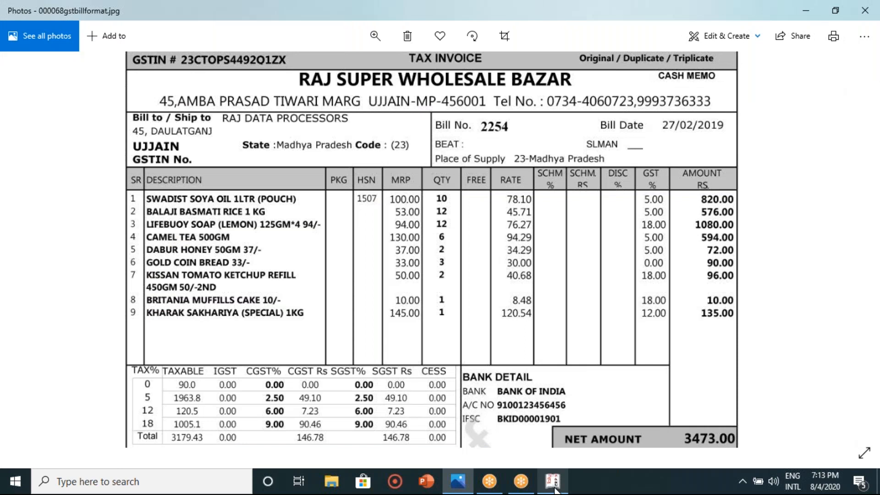
{"action": "left_click", "coordinate": [554, 488]}
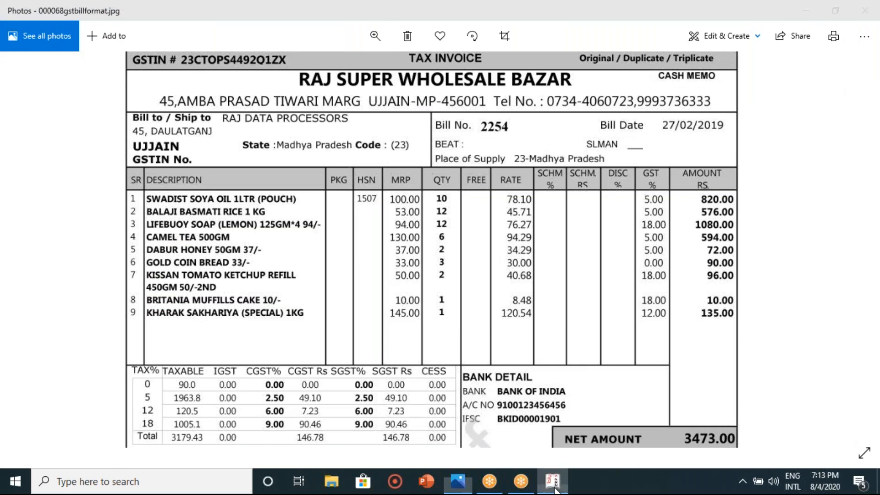
{"action": "type", "text": "k"}
{"action": "key", "text": "Down"}
{"action": "key", "text": "Return"}
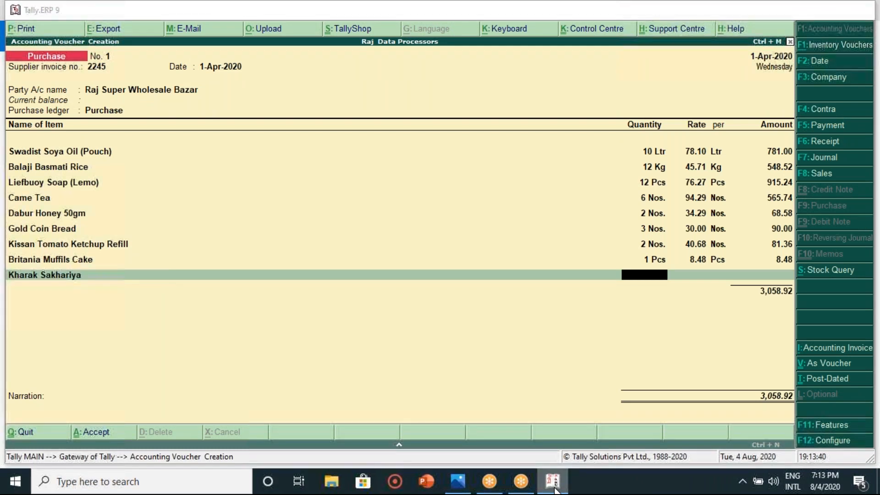
{"action": "left_click", "coordinate": [555, 490]}
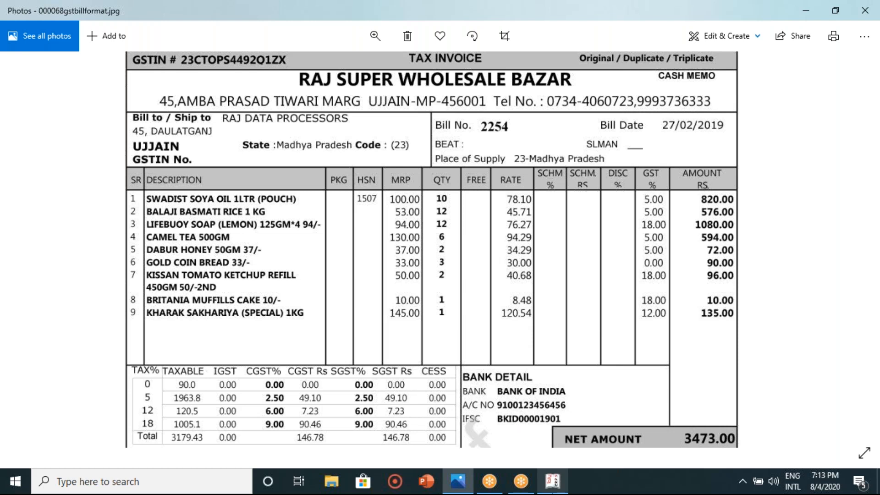
{"action": "left_click", "coordinate": [553, 481]}
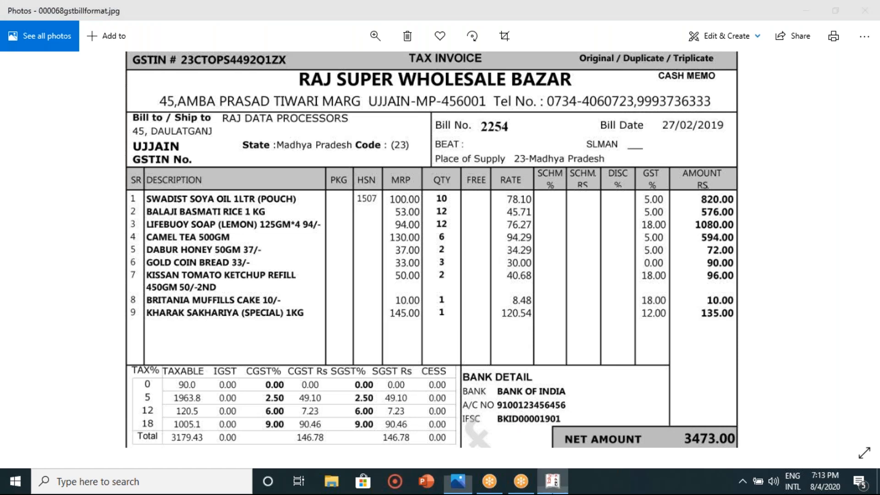
Enter a rate of 120.54 per Kg for Kharak Sakhariya, check the bill image in Photos, and complete the item line in Tally.ERP 9
{"action": "type", "text": "120."}
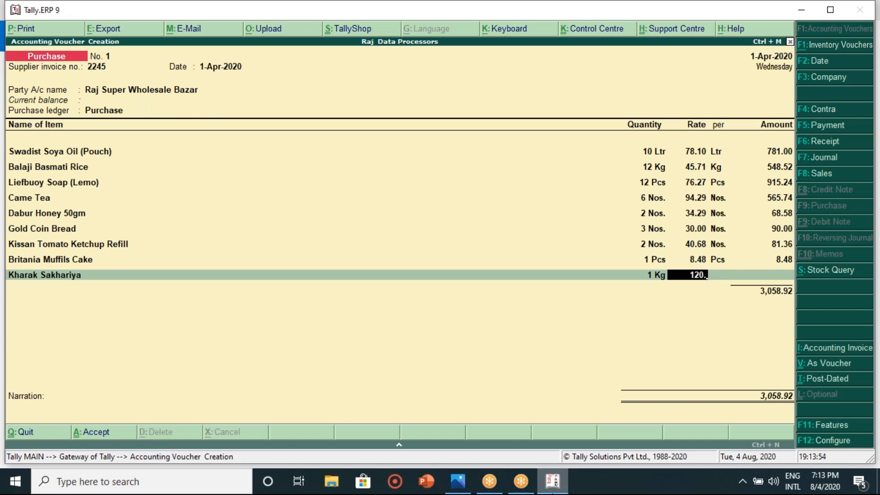
{"action": "type", "text": "54"}
{"action": "key", "text": "Return"}
{"action": "key", "text": "Return"}
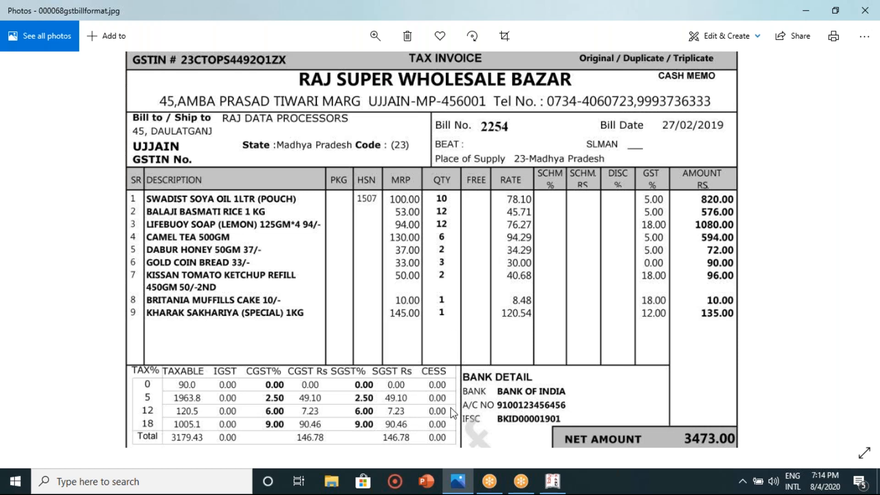
{"action": "left_click", "coordinate": [554, 488]}
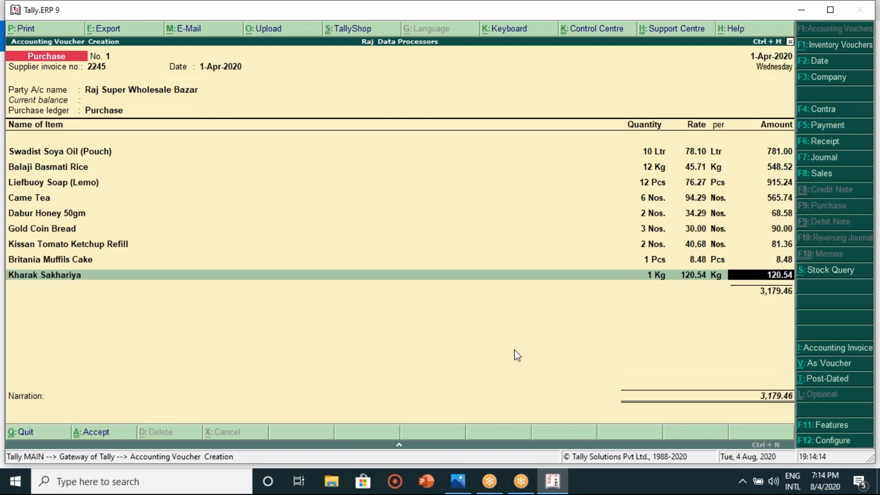
{"action": "key", "text": "Return"}
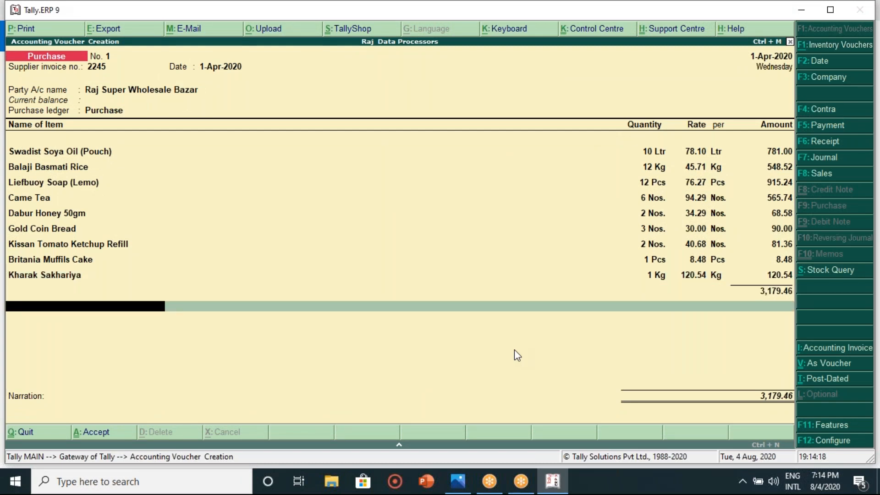
End the voucher's entry list without adding any ledger and leave the narration blank
{"action": "key", "text": "Return"}
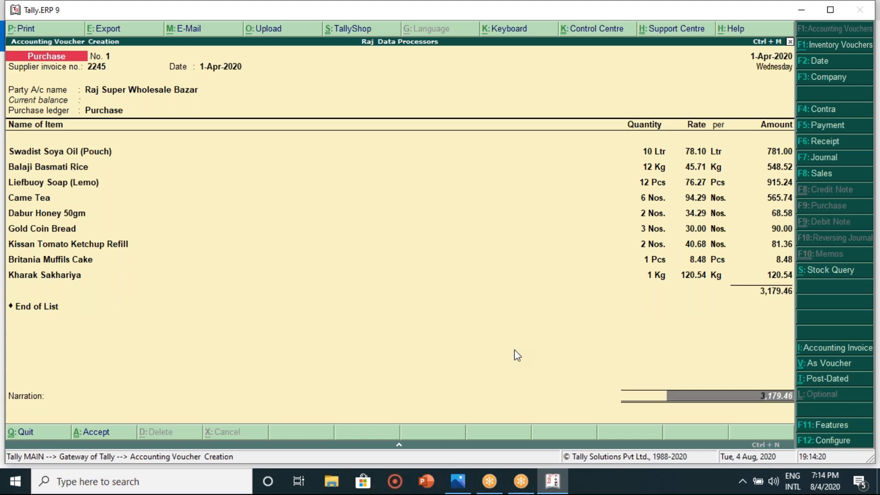
{"action": "key", "text": "Return"}
{"action": "key", "text": "Return"}
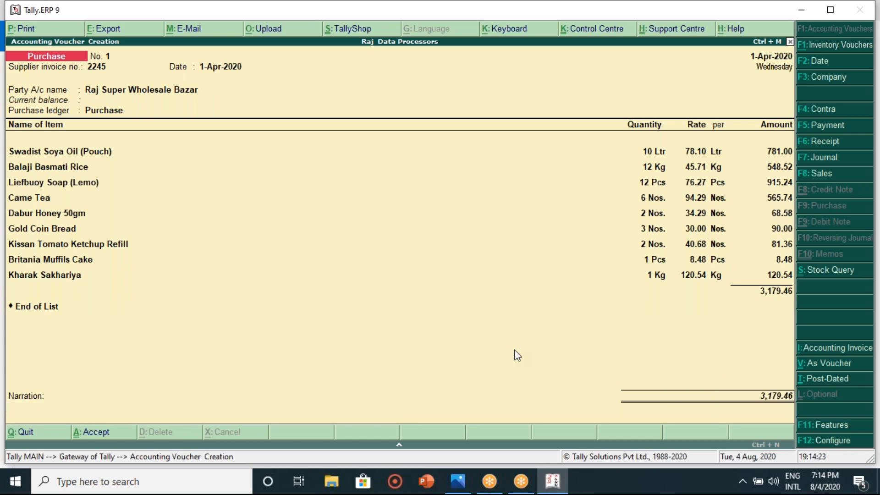
Save the completed purchase voucher and check it against the bill image in Photos
{"action": "key", "text": "Return"}
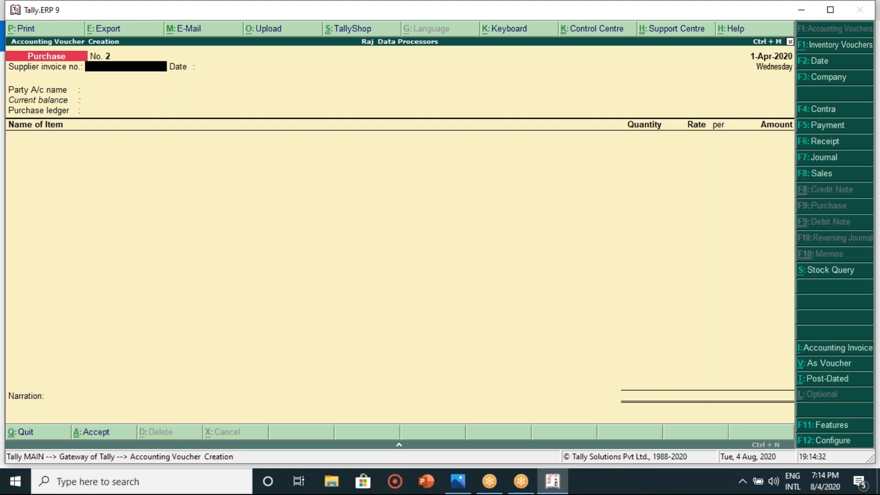
{"action": "left_click", "coordinate": [460, 480]}
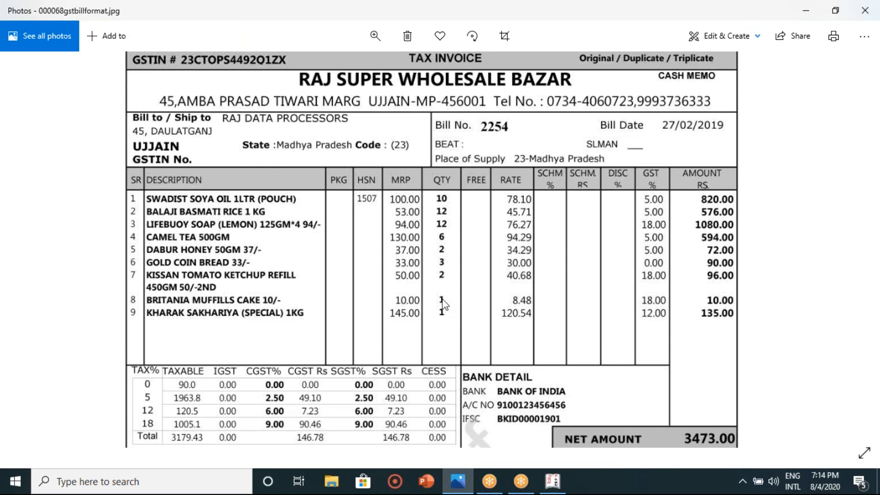
{"action": "left_click", "coordinate": [546, 489]}
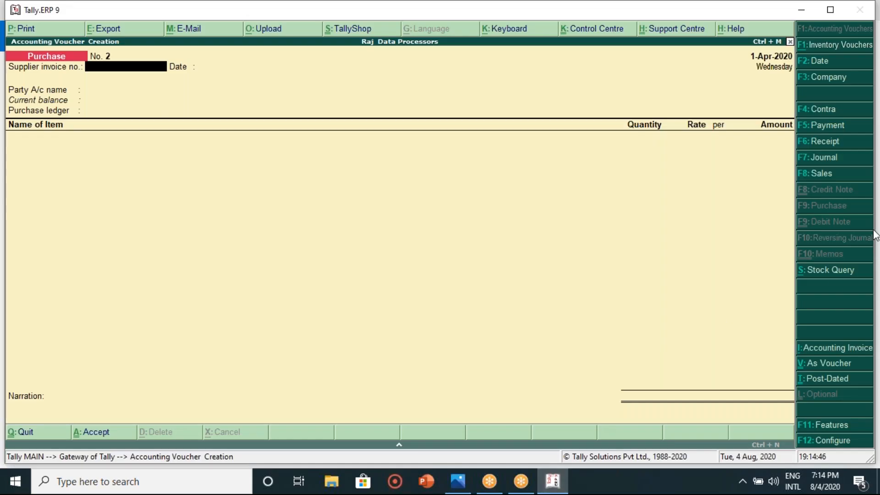
Start a sales voucher in Tally.ERP 9 in place of the new purchase voucher
{"action": "left_click", "coordinate": [569, 279]}
{"action": "left_click", "coordinate": [831, 173]}
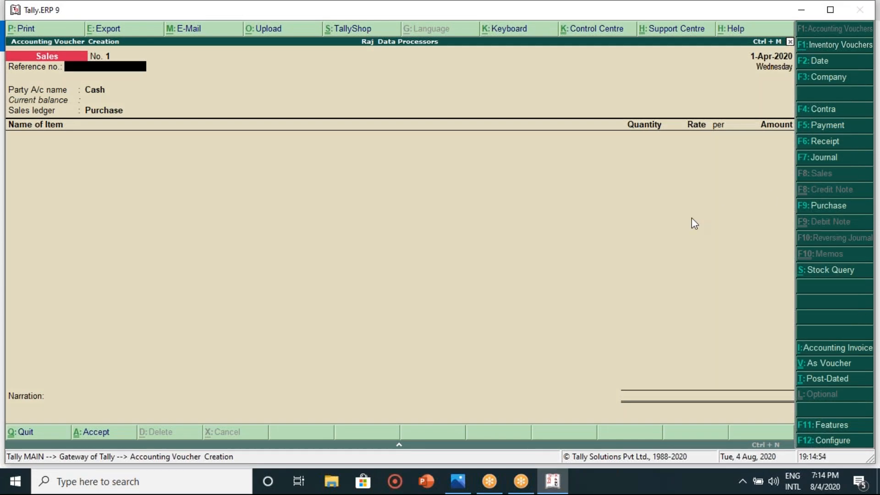
Examine the company's accounting features and inventory features, and leave all the settings as they are
{"action": "left_click", "coordinate": [839, 419]}
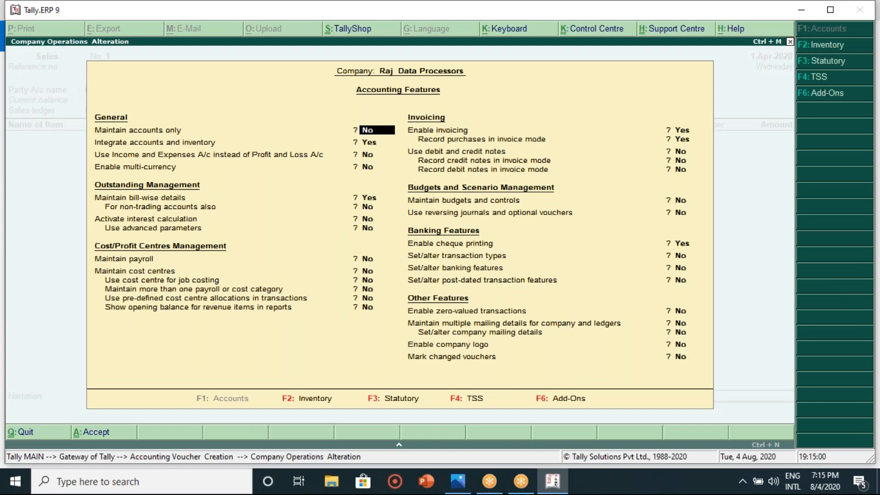
{"action": "key", "text": "Escape"}
{"action": "key", "text": "Escape"}
{"action": "key", "text": "y"}
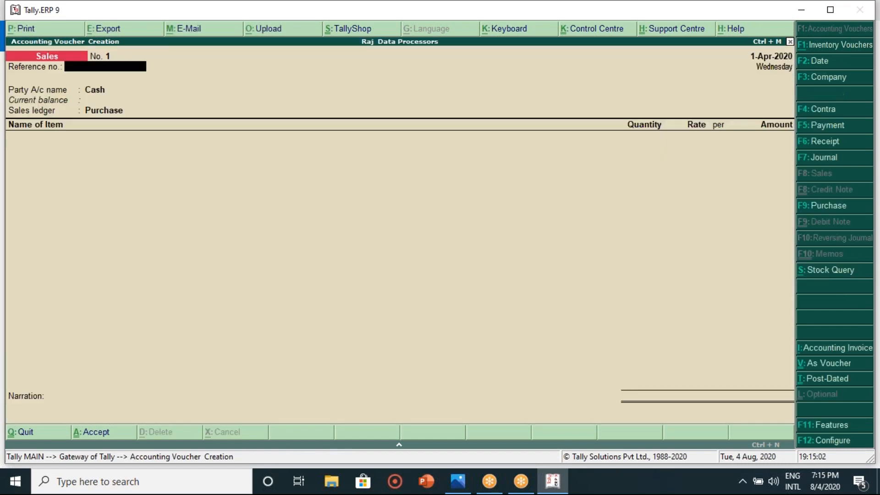
{"action": "left_click", "coordinate": [831, 428]}
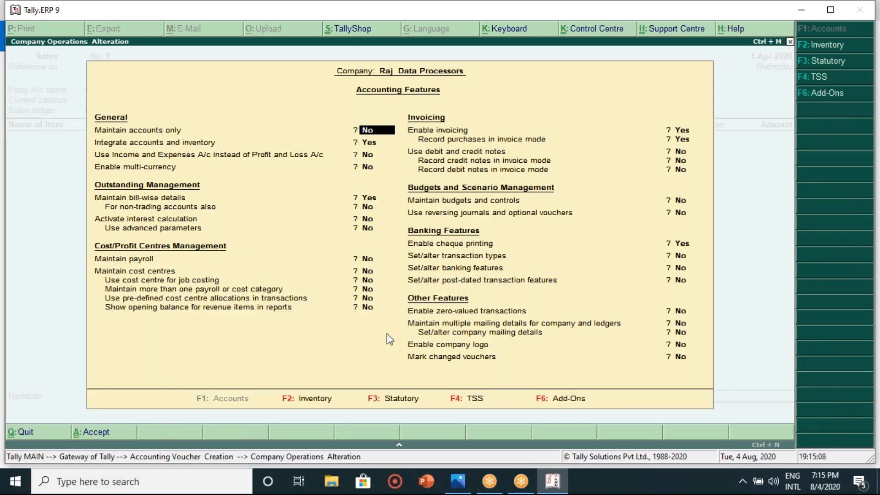
{"action": "left_click", "coordinate": [311, 399]}
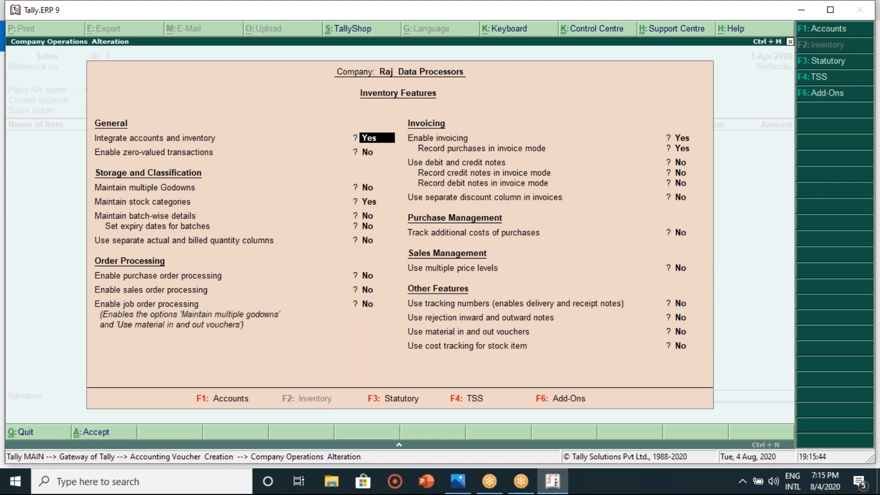
{"action": "key", "text": "BackSpace"}
{"action": "key", "text": "Escape"}
{"action": "key", "text": "y"}
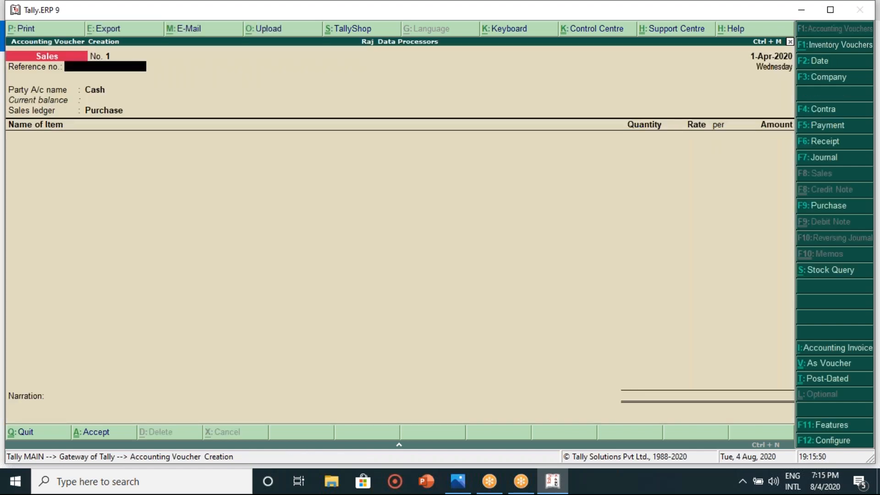
Enter reference number 1 for the sales voucher and accept Cash as the party account
{"action": "type", "text": "1"}
{"action": "key", "text": "Return"}
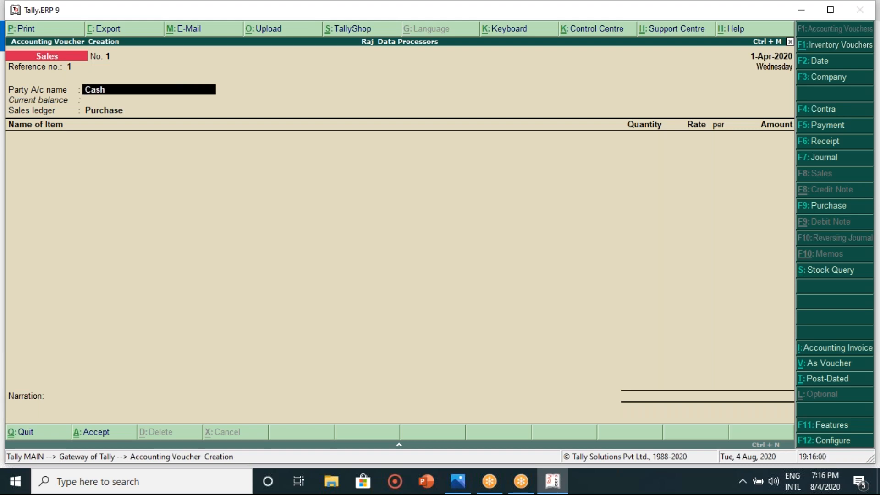
{"action": "key", "text": "Return"}
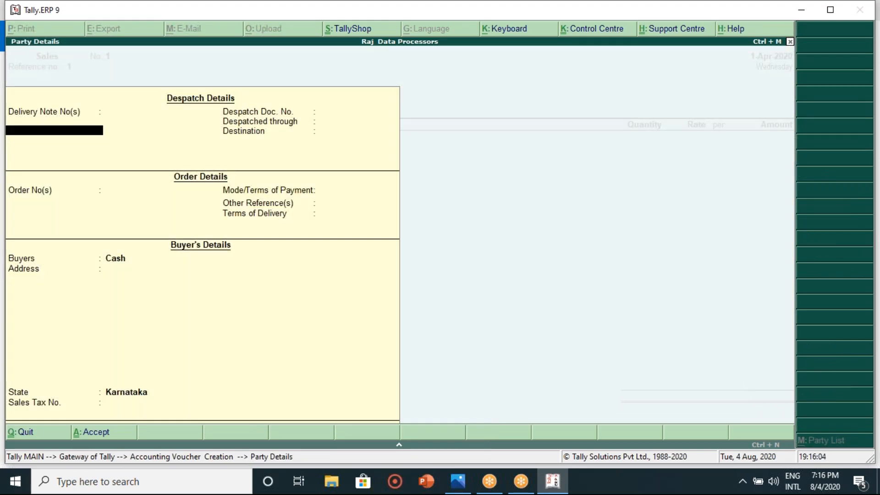
Leave the despatch and order details blank and accept the default buyer's details for the Cash party
{"action": "key", "text": "Return"}
{"action": "key", "text": "Return"}
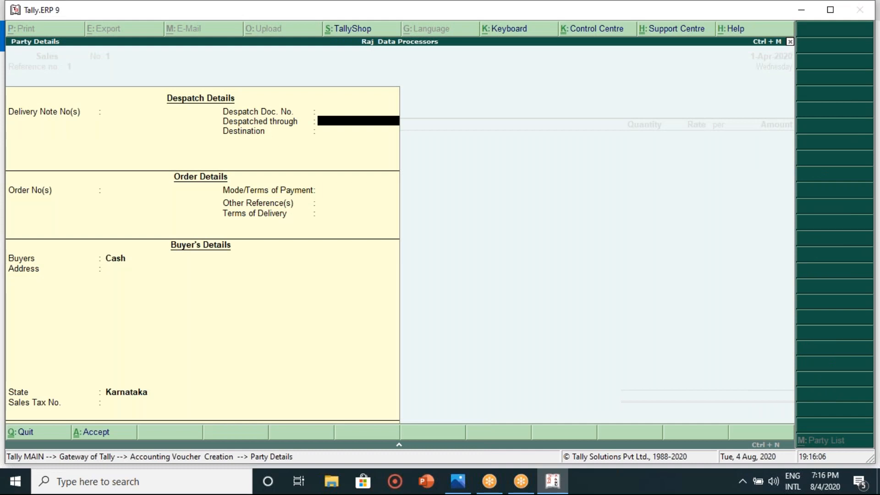
{"action": "key", "text": "Return"}
{"action": "key", "text": "Return"}
{"action": "key", "text": "Return"}
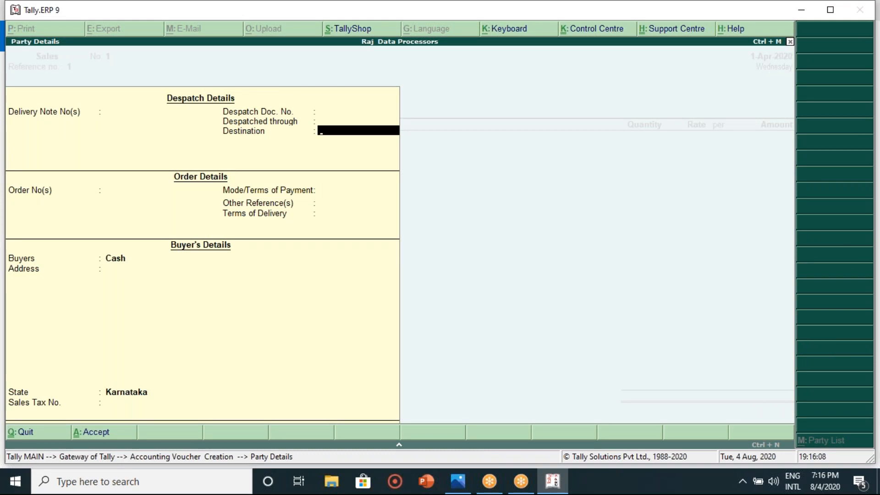
{"action": "key", "text": "Return"}
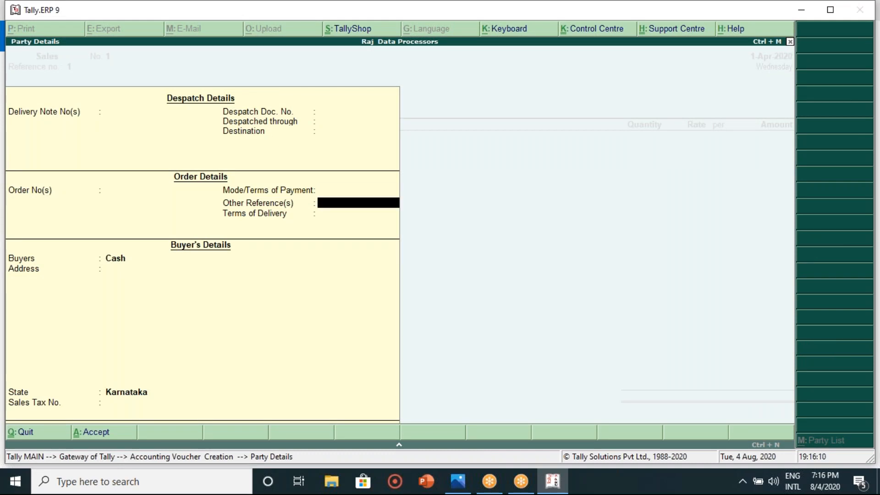
{"action": "key", "text": "Return"}
{"action": "key", "text": "Return"}
{"action": "key", "text": "Return"}
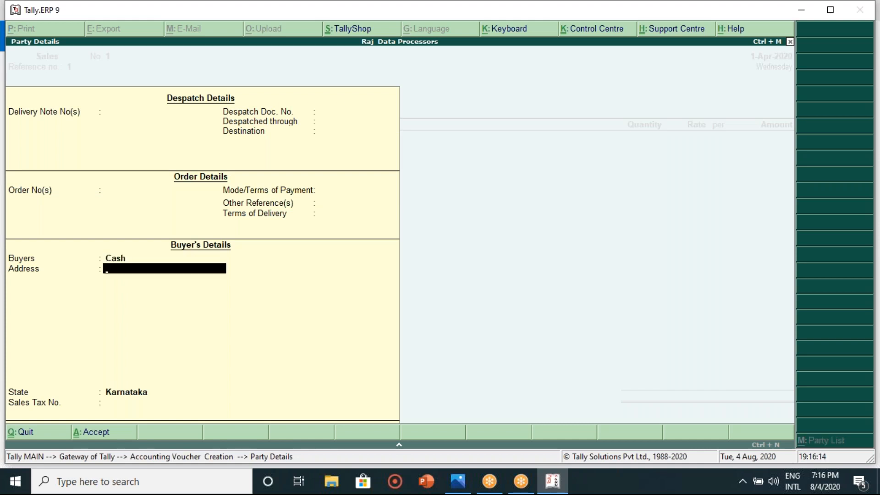
{"action": "key", "text": "Return"}
{"action": "key", "text": "Return"}
{"action": "key", "text": "Return"}
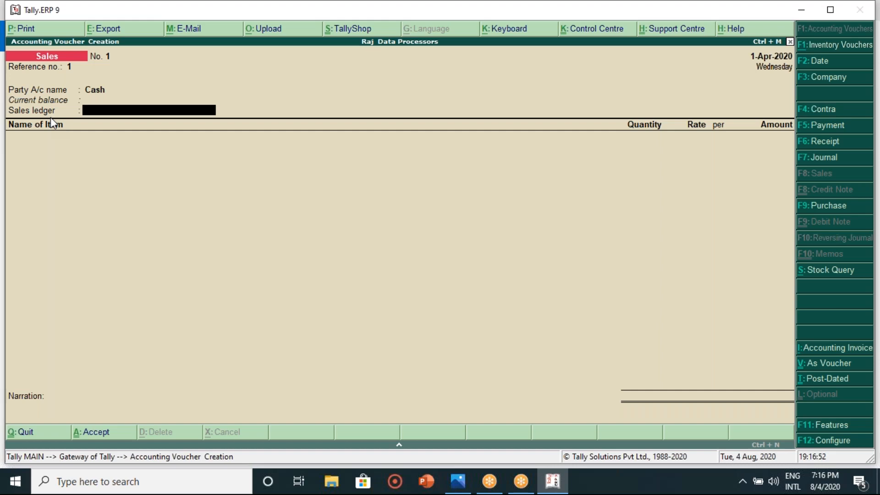
Create a ledger named Sales under Sales Accounts, affecting inventory values, with ledger type Not Applicable, for the voucher's sales ledger
{"action": "key", "text": "alt+c"}
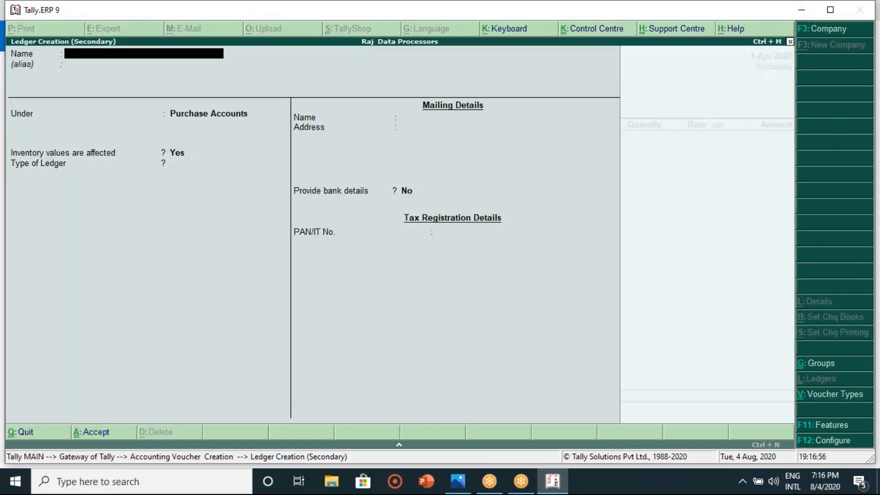
{"action": "type", "text": "Sales"}
{"action": "key", "text": "Return"}
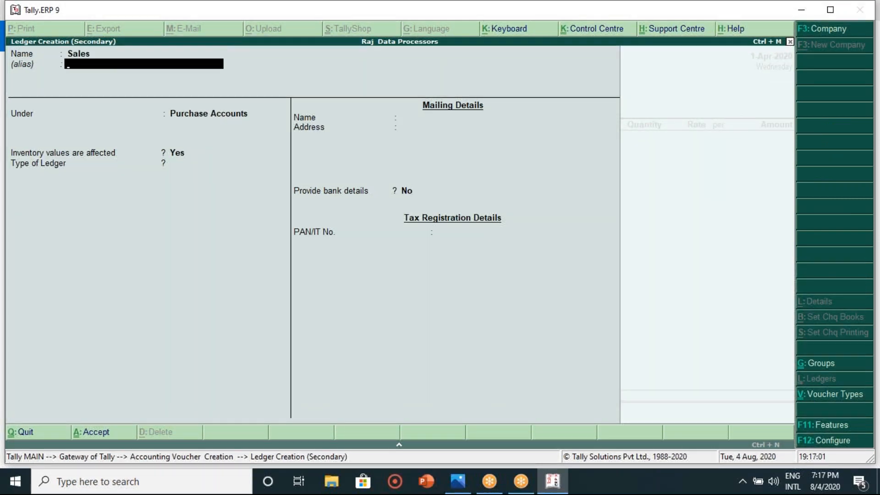
{"action": "key", "text": "Return"}
{"action": "type", "text": "Sa"}
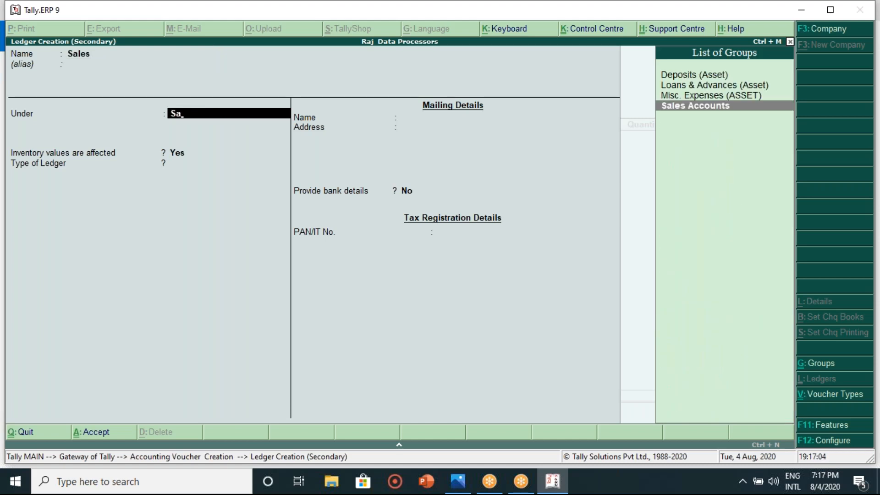
{"action": "key", "text": "Return"}
{"action": "key", "text": "Return"}
{"action": "key", "text": "Return"}
{"action": "key", "text": "Return"}
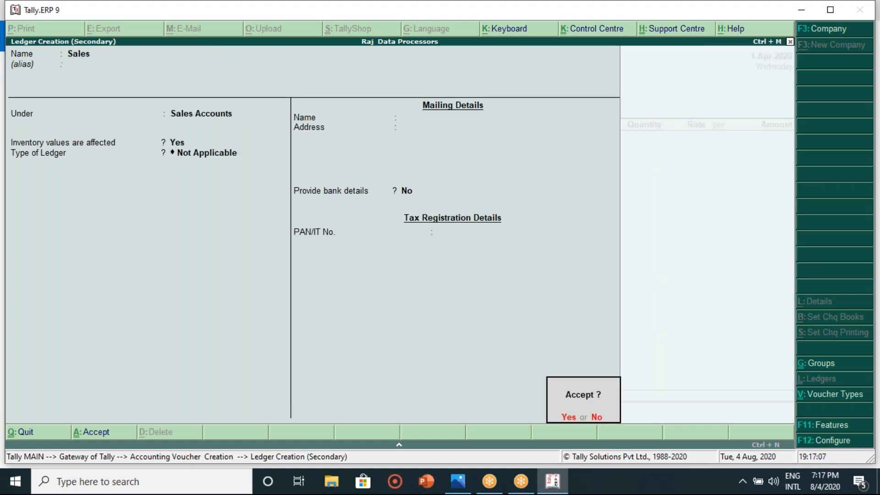
{"action": "key", "text": "Return"}
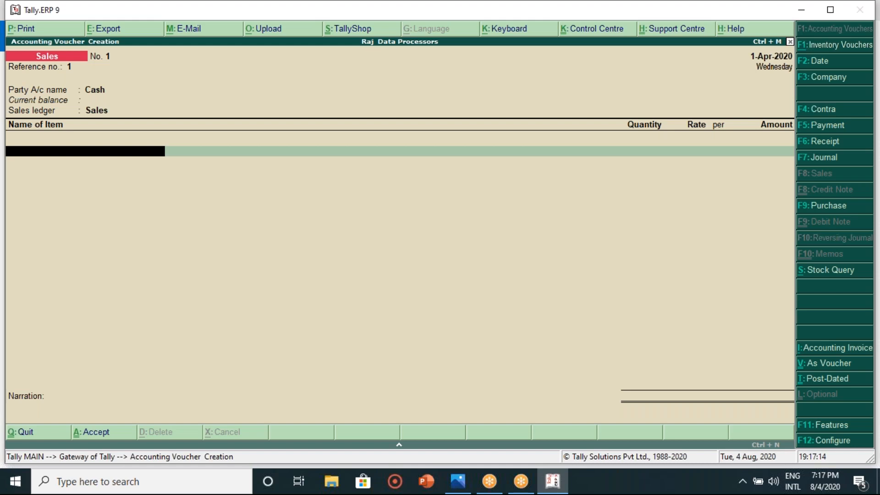
Look through the stock items available for the sales voucher
{"action": "key", "text": "Return"}
{"action": "key", "text": "BackSpace"}
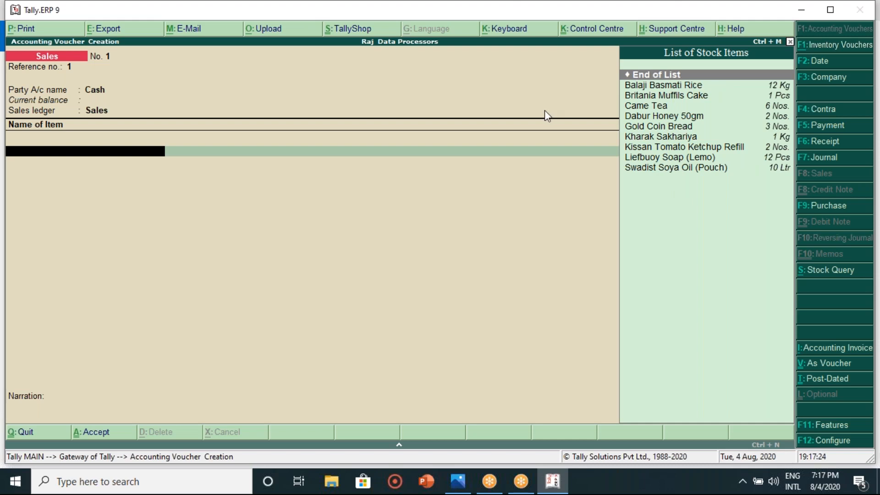
{"action": "key", "text": "alt+Tab"}
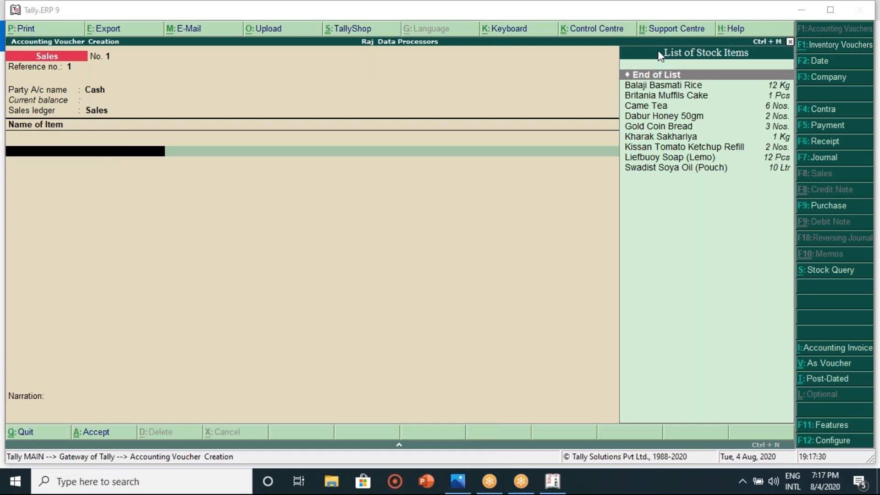
{"action": "left_click", "coordinate": [567, 131]}
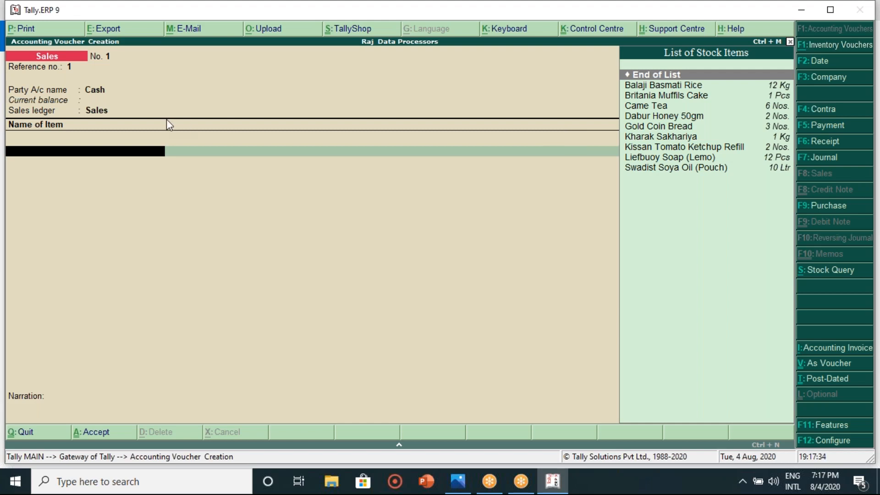
{"action": "key", "text": "BackSpace"}
{"action": "key", "text": "Return"}
{"action": "key", "text": "Down"}
{"action": "key", "text": "Down"}
{"action": "key", "text": "Down"}
{"action": "key", "text": "Down"}
{"action": "key", "text": "Down"}
{"action": "key", "text": "Down"}
{"action": "key", "text": "Down"}
{"action": "key", "text": "Down"}
{"action": "key", "text": "Up"}
{"action": "key", "text": "Down"}
Add Balaji Basmati Rice as the first item of the sales voucher with a quantity of 2 Kg
{"action": "key", "text": "Up"}
{"action": "key", "text": "Up"}
{"action": "key", "text": "Up"}
{"action": "key", "text": "Up"}
{"action": "key", "text": "Up"}
{"action": "key", "text": "Up"}
{"action": "key", "text": "Up"}
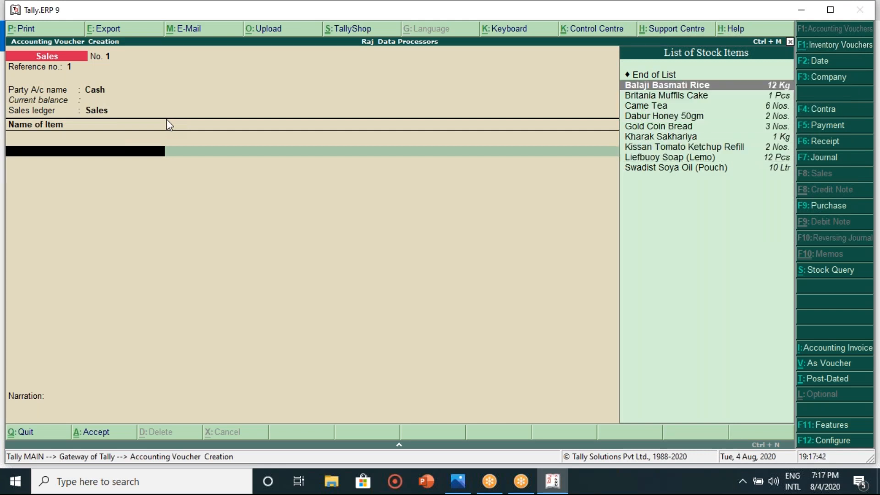
{"action": "key", "text": "Return"}
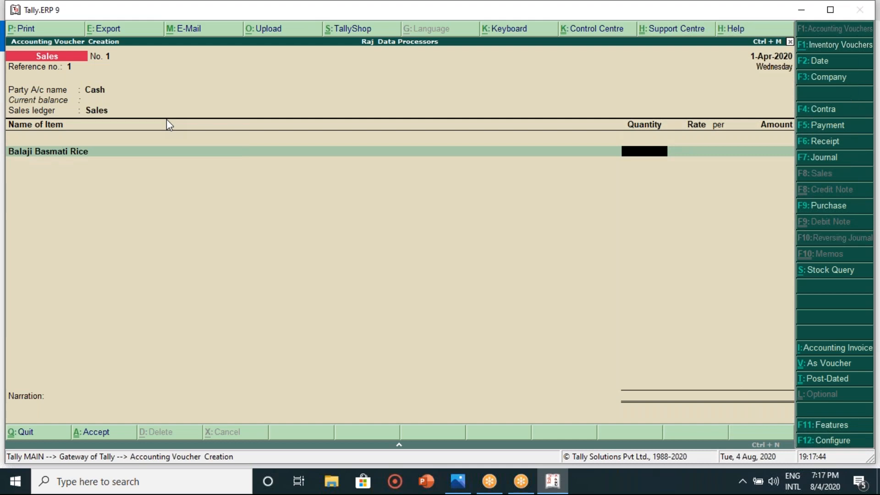
{"action": "type", "text": "2"}
{"action": "key", "text": "Return"}
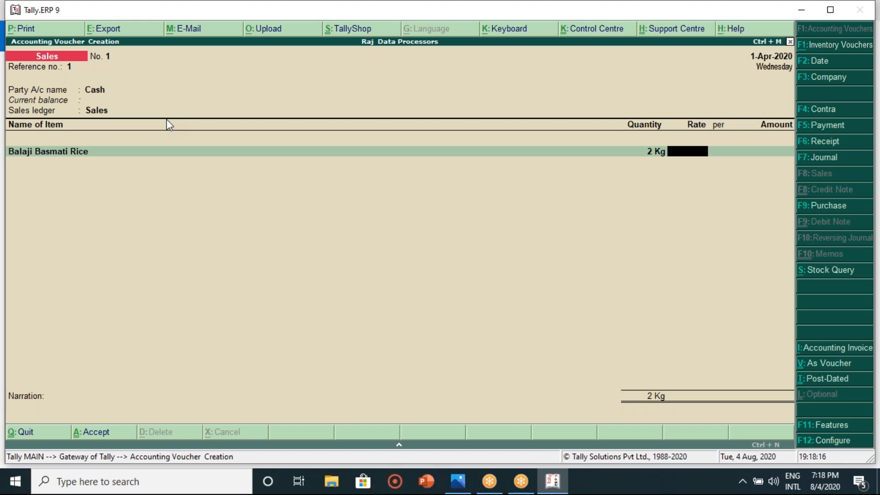
Consult the bill image in Photos, and complete the rice line in Tally.ERP 9 with a rate of 95 per Kg
{"action": "left_click", "coordinate": [452, 489]}
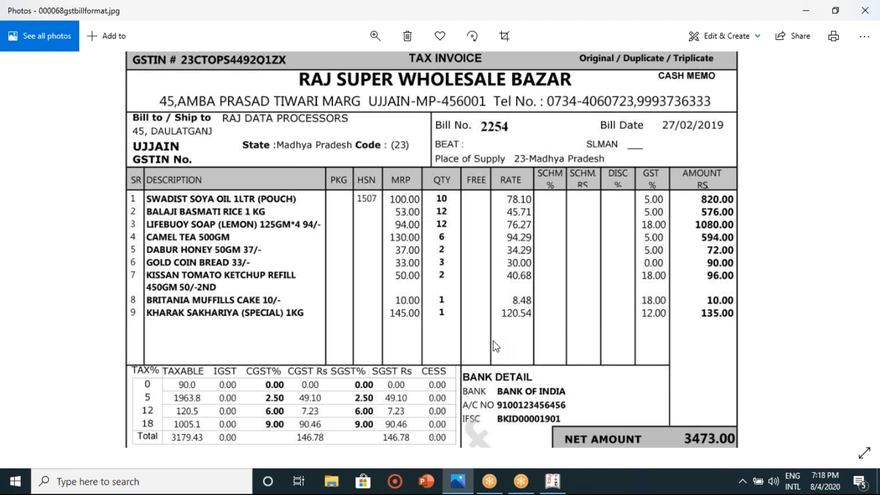
{"action": "left_click", "coordinate": [554, 482]}
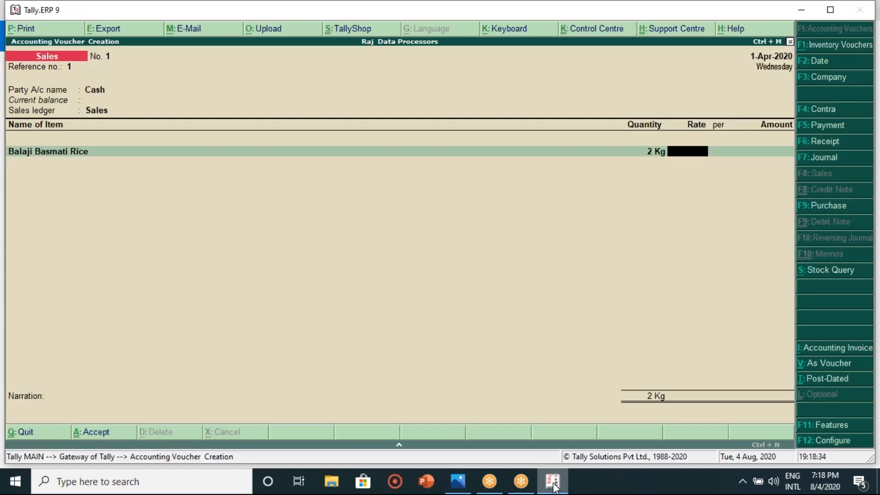
{"action": "type", "text": "95"}
{"action": "key", "text": "Return"}
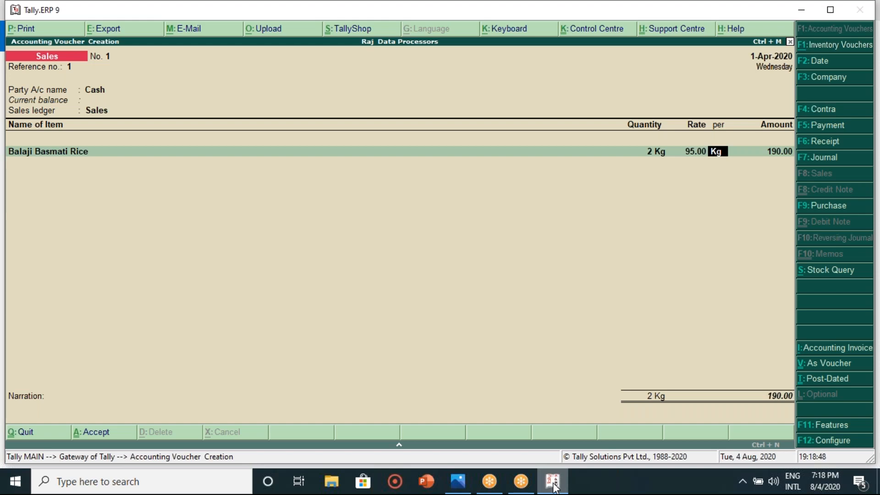
{"action": "key", "text": "Return"}
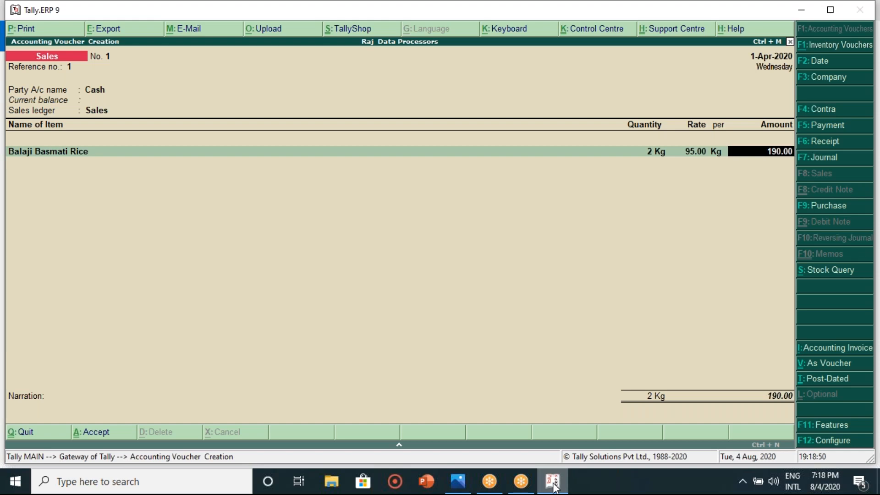
{"action": "key", "text": "Return"}
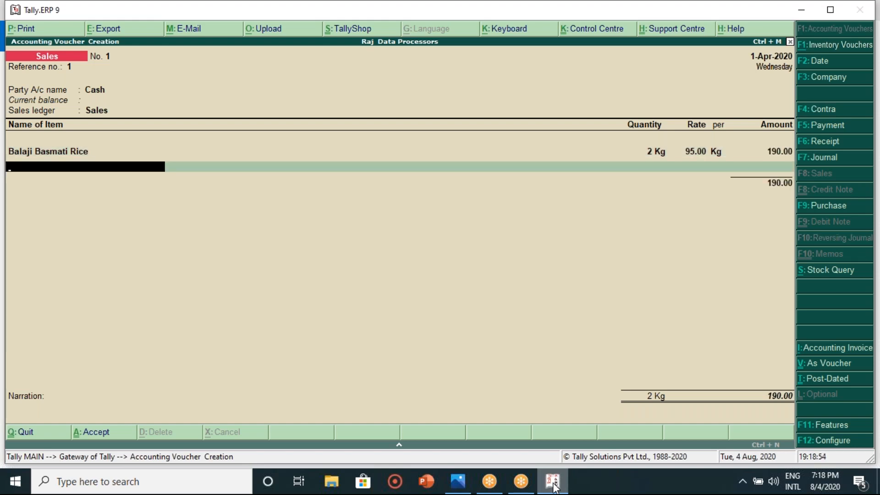
Add Kissan Tomato Ketchup Refill as the second item of the sales voucher with a quantity of 2 Nos
{"action": "type", "text": "K"}
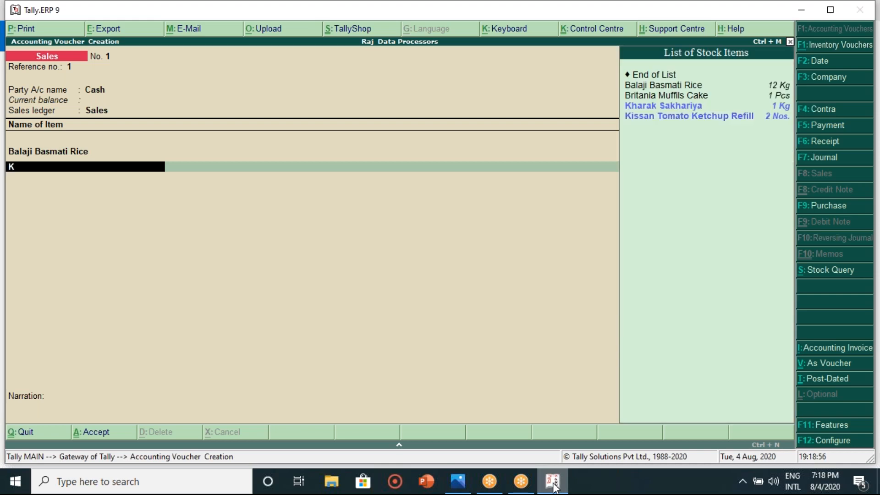
{"action": "key", "text": "Down"}
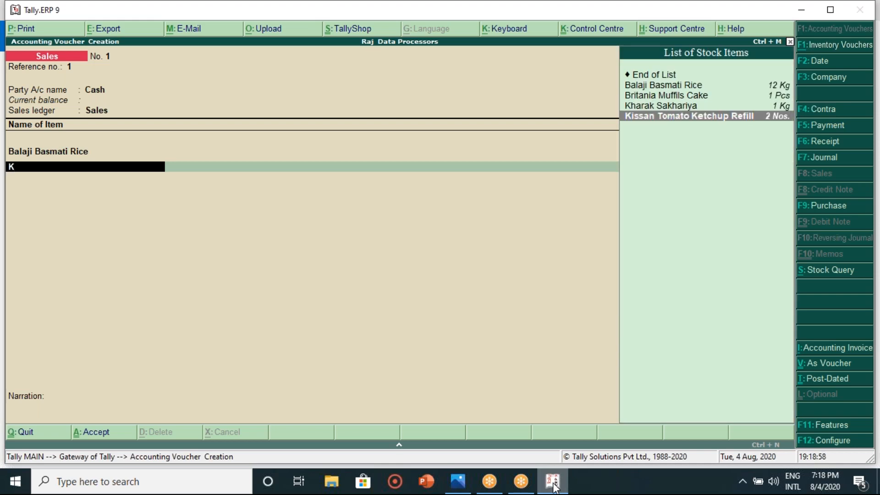
{"action": "key", "text": "Return"}
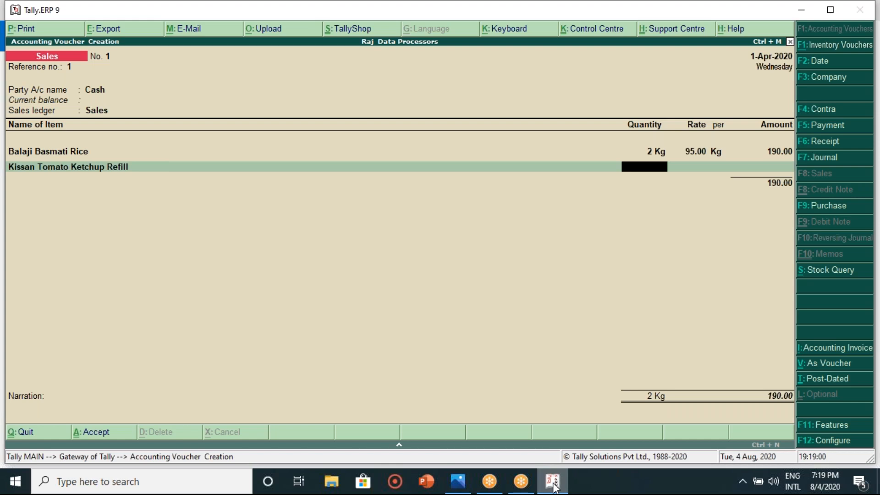
{"action": "type", "text": "2"}
{"action": "key", "text": "Return"}
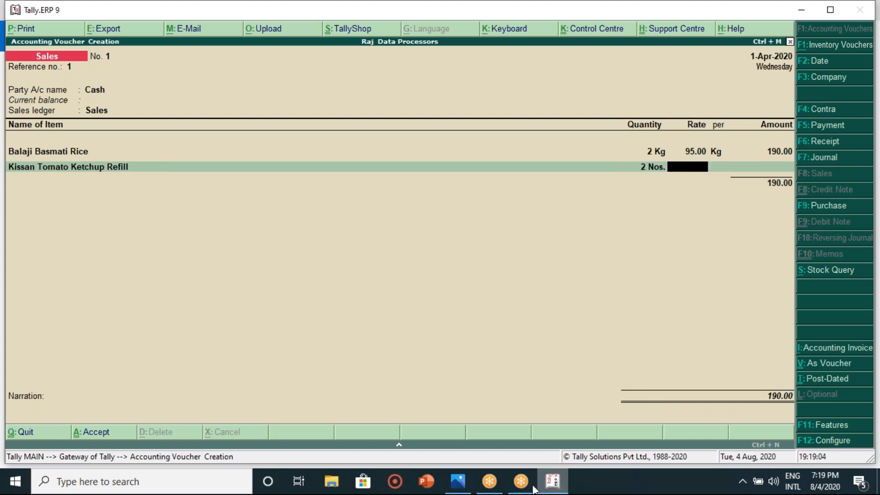
Consult the bill image in Photos, and complete the ketchup line in Tally.ERP 9 with a rate of 50 per Nos
{"action": "left_click", "coordinate": [459, 486]}
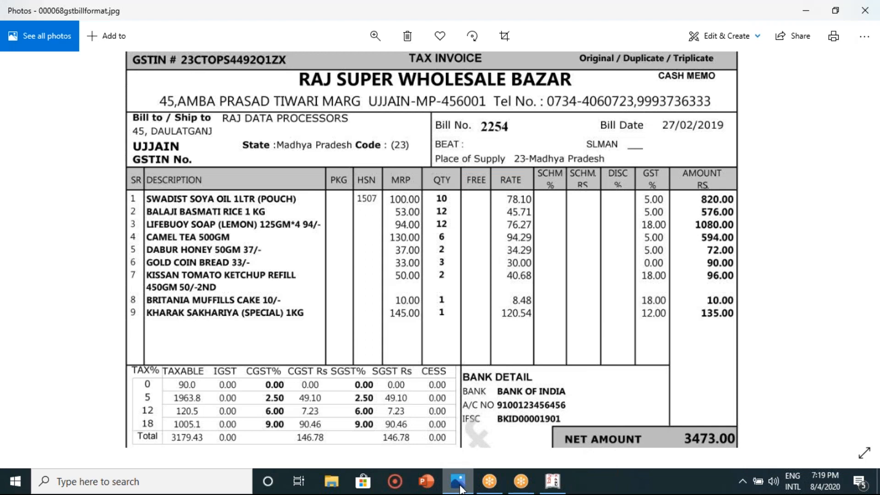
{"action": "left_click", "coordinate": [460, 486]}
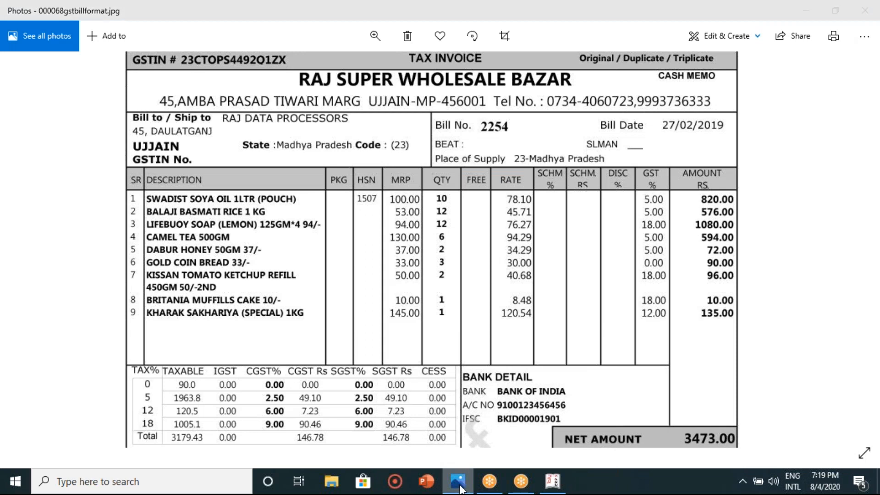
{"action": "key", "text": "Return"}
{"action": "key", "text": "Return"}
{"action": "key", "text": "Return"}
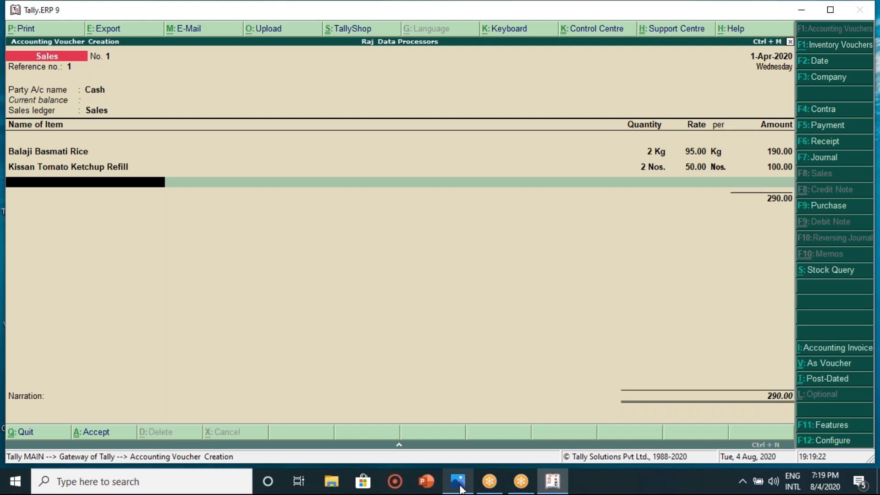
Add Came Tea as the third item of the sales voucher with a quantity of 8 Nos
{"action": "type", "text": "Ca"}
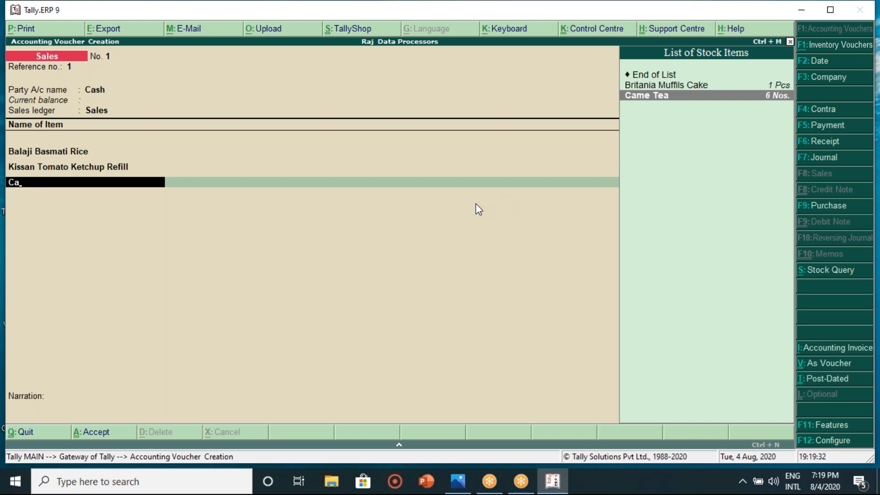
{"action": "key", "text": "Return"}
{"action": "type", "text": "8."}
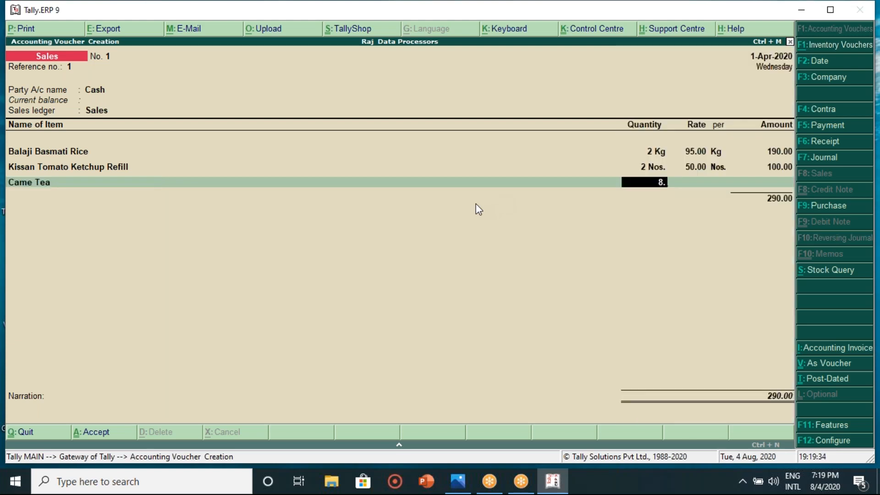
{"action": "key", "text": "Return"}
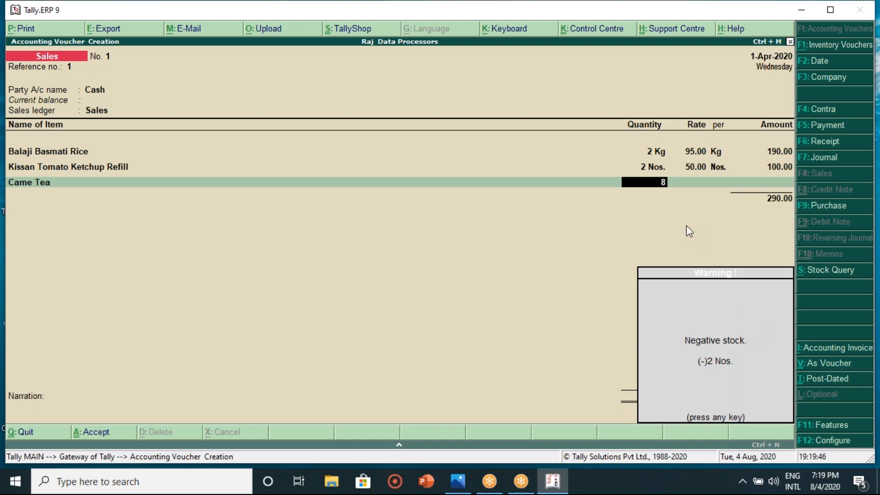
{"action": "key", "text": "Return"}
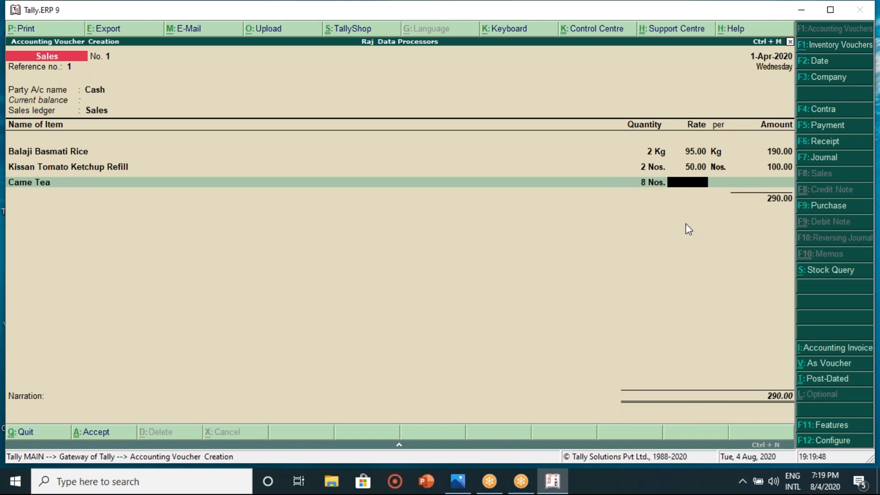
Change the quantity of the Came Tea line to 2 Nos
{"action": "key", "text": "BackSpace"}
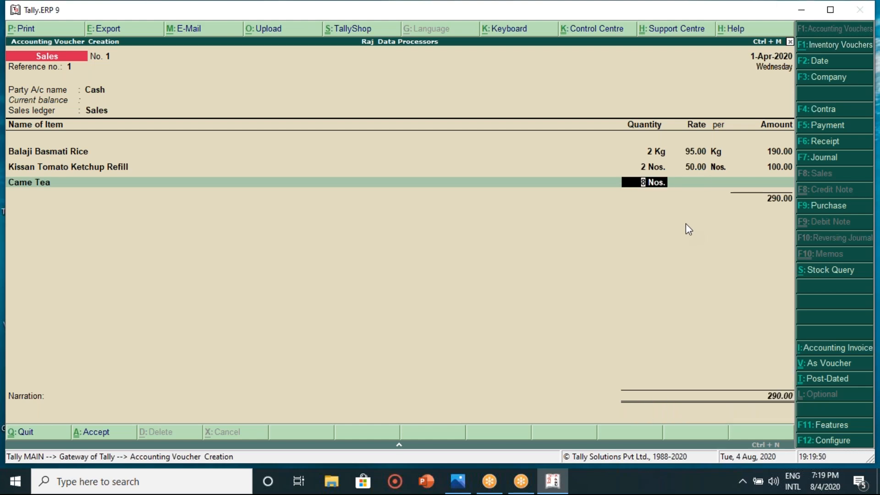
{"action": "type", "text": "2"}
{"action": "key", "text": "Return"}
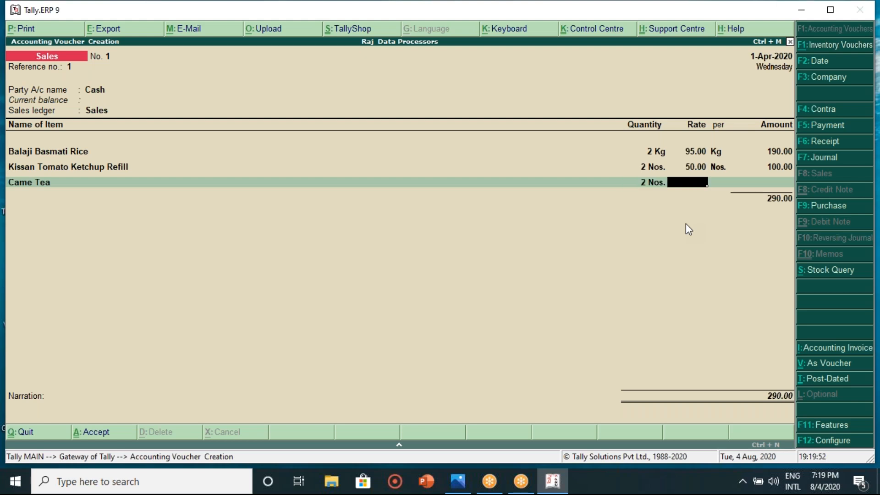
Consult the enlarged bill image in Photos, and complete the Came Tea line in Tally.ERP 9 with a rate of 125 per Nos
{"action": "left_click", "coordinate": [457, 489]}
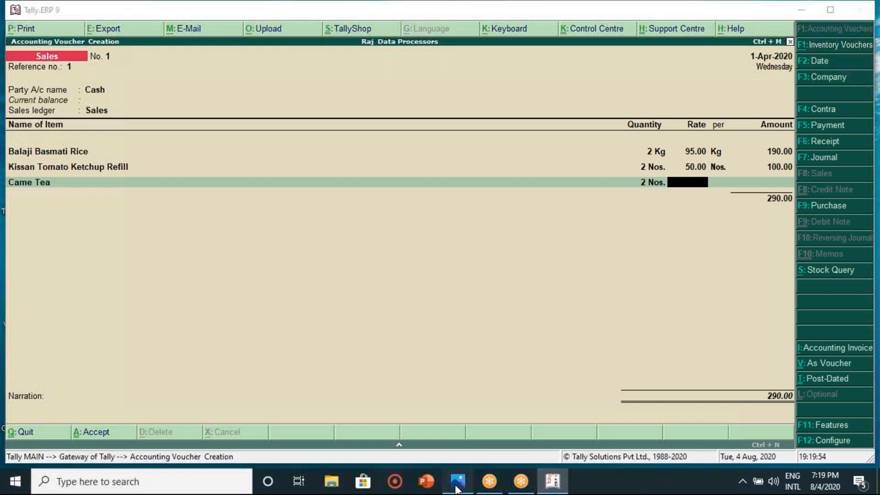
{"action": "left_click", "coordinate": [374, 36]}
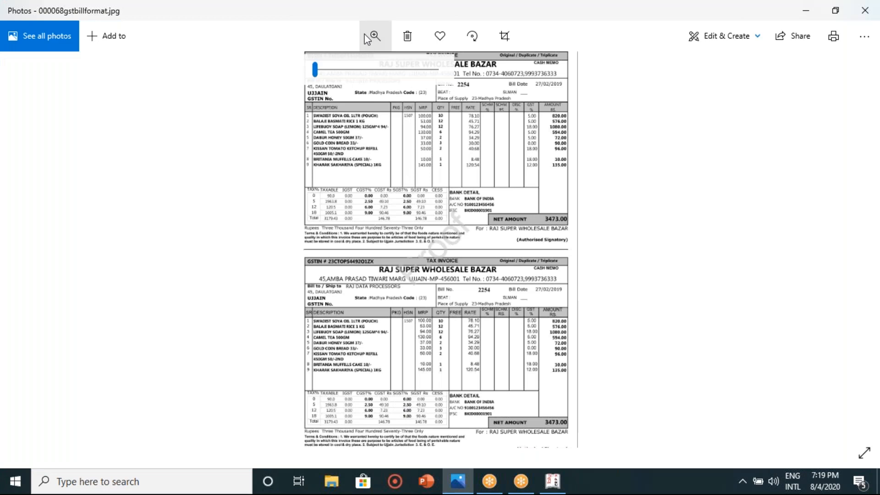
{"action": "left_click_drag", "start_coordinate": [316, 71], "coordinate": [332, 68]}
{"action": "left_click_drag", "start_coordinate": [354, 252], "coordinate": [345, 382]}
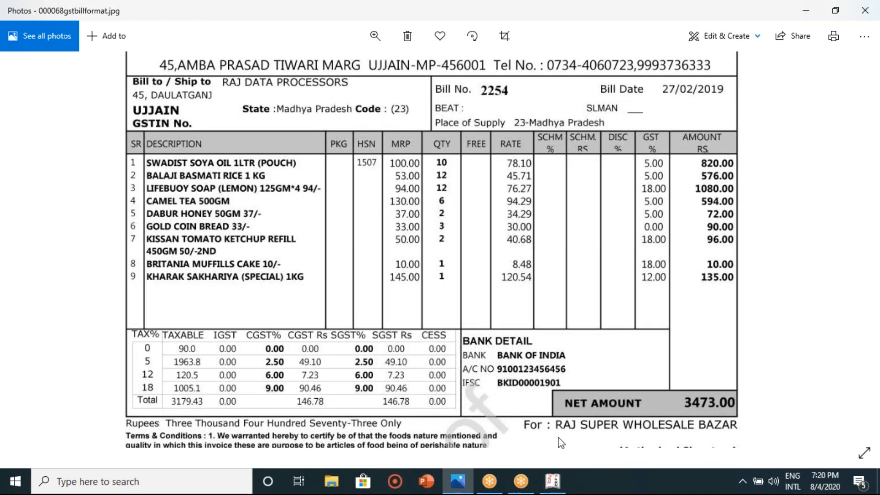
{"action": "left_click", "coordinate": [555, 488]}
{"action": "type", "text": "5"}
{"action": "key", "text": "Return"}
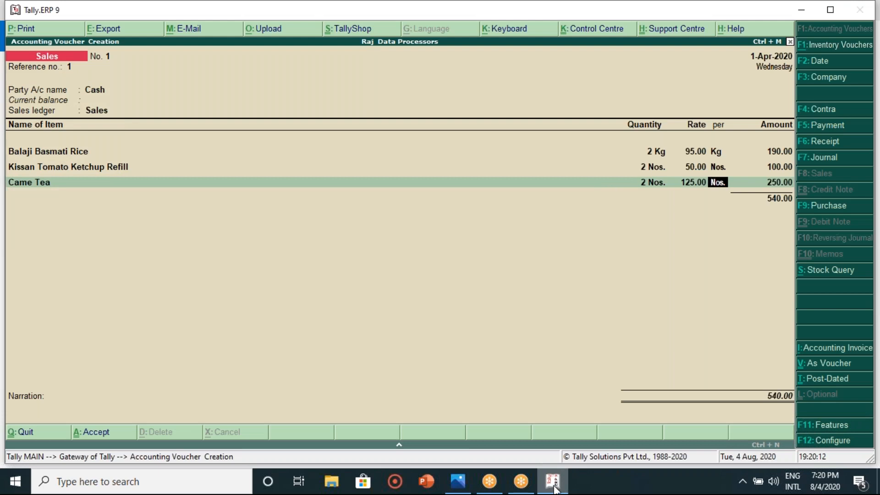
{"action": "key", "text": "Return"}
{"action": "key", "text": "Return"}
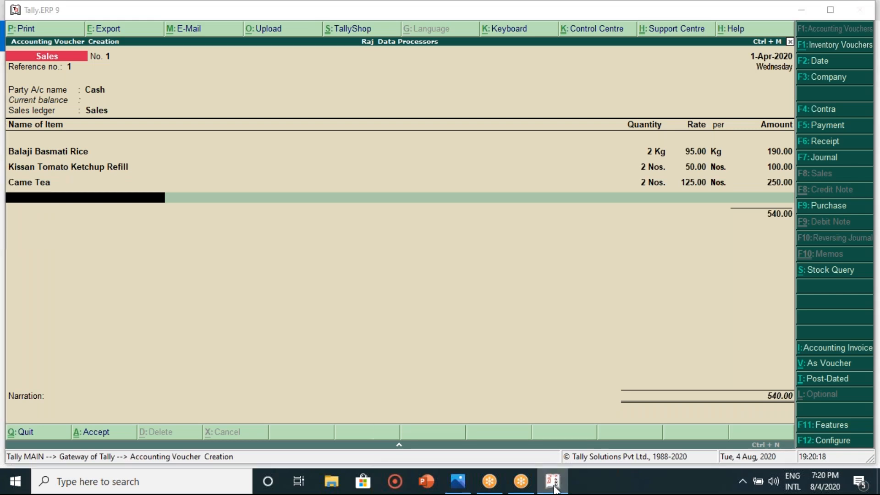
Check the bill image in Photos, and add Britania Muffils Cake as the fourth voucher item in Tally.ERP 9 with a quantity of 2 Pcs
{"action": "left_click", "coordinate": [553, 482]}
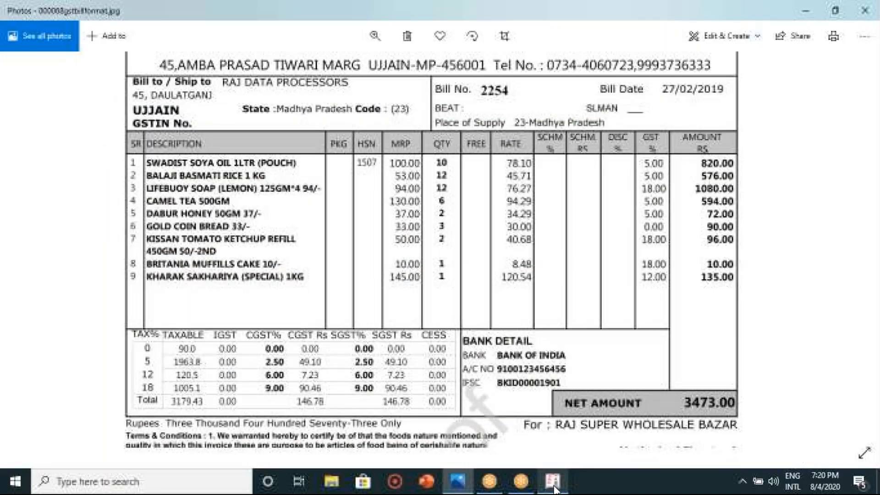
{"action": "left_click", "coordinate": [553, 483]}
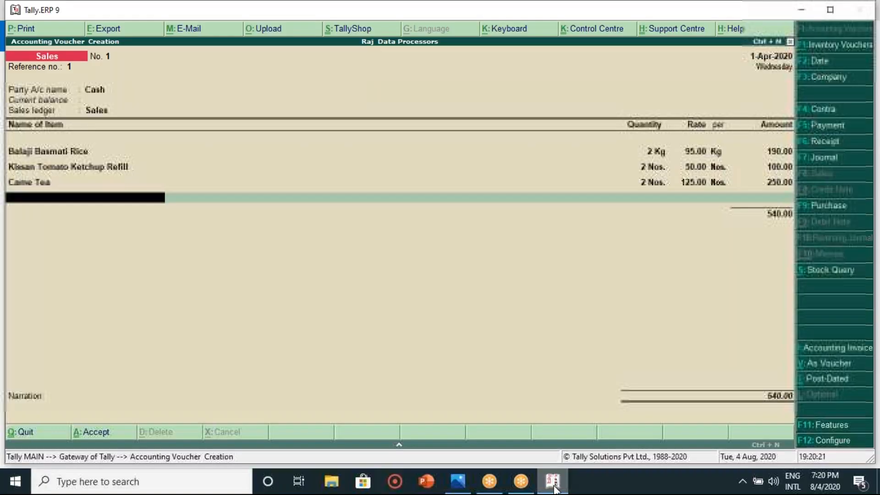
{"action": "type", "text": "B"}
{"action": "key", "text": "Down"}
{"action": "key", "text": "Return"}
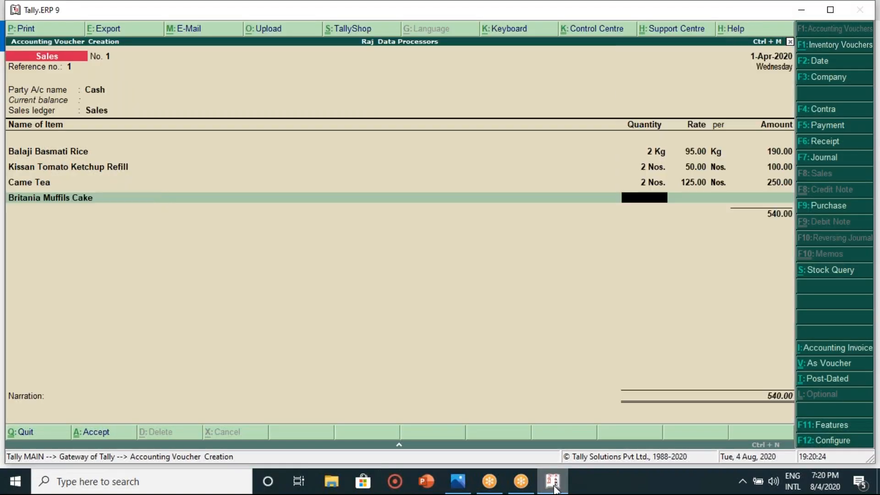
{"action": "type", "text": "2"}
{"action": "key", "text": "Return"}
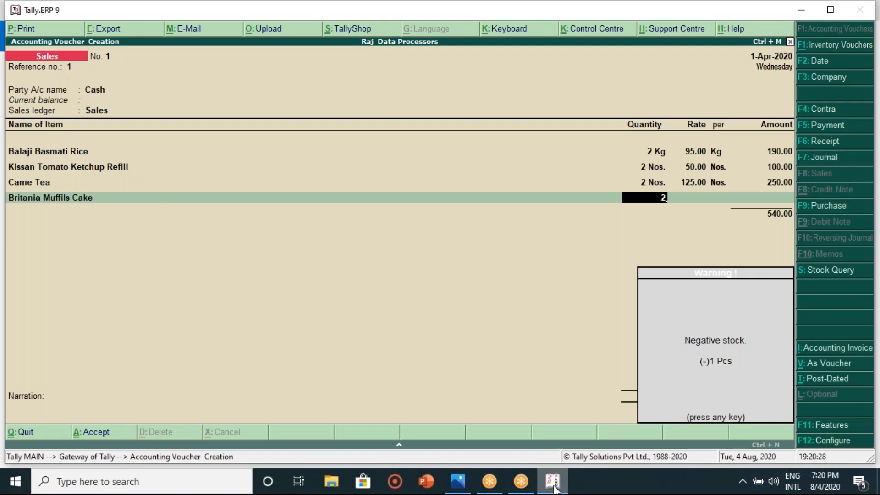
{"action": "key", "text": "Return"}
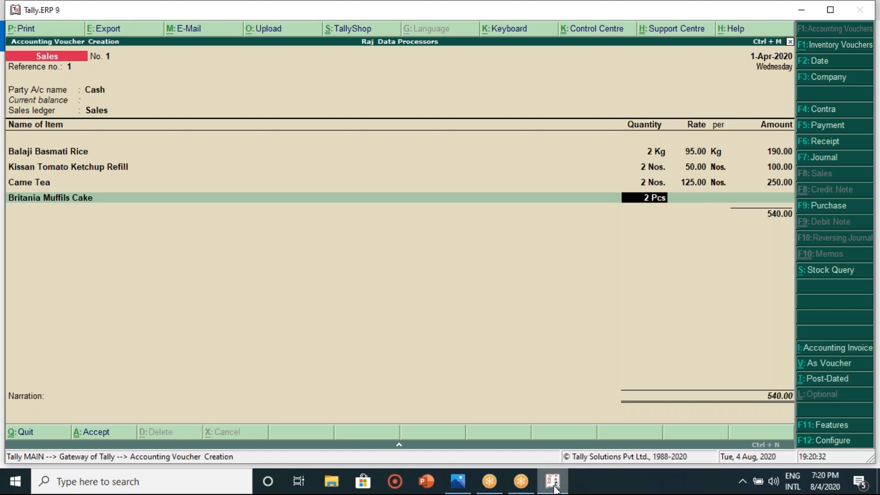
Change the Britania Muffils Cake quantity to 1 Pcs, and set its rate to 9.50 per Pcs after checking the bill image in Photos
{"action": "type", "text": "1"}
{"action": "key", "text": "Return"}
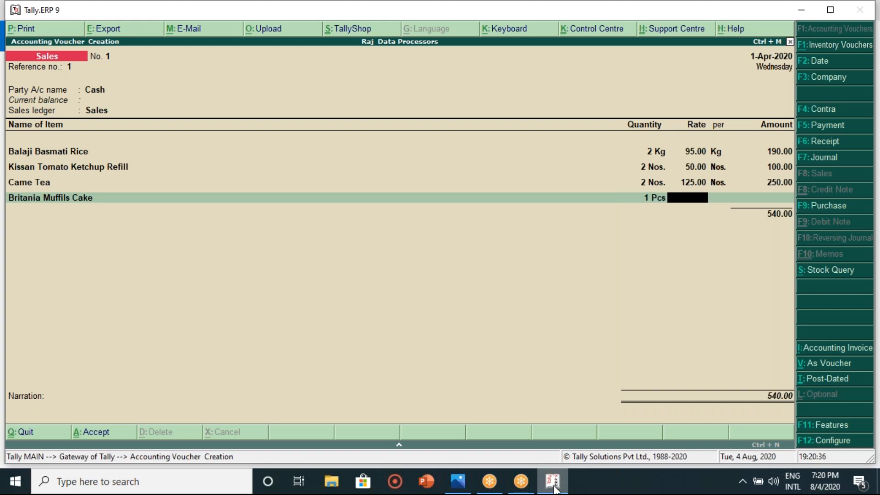
{"action": "left_click", "coordinate": [553, 487]}
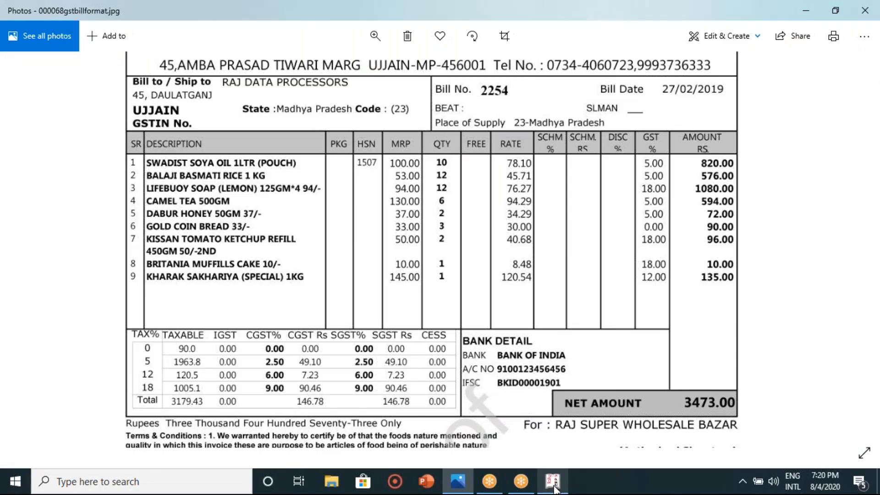
{"action": "left_click", "coordinate": [554, 486]}
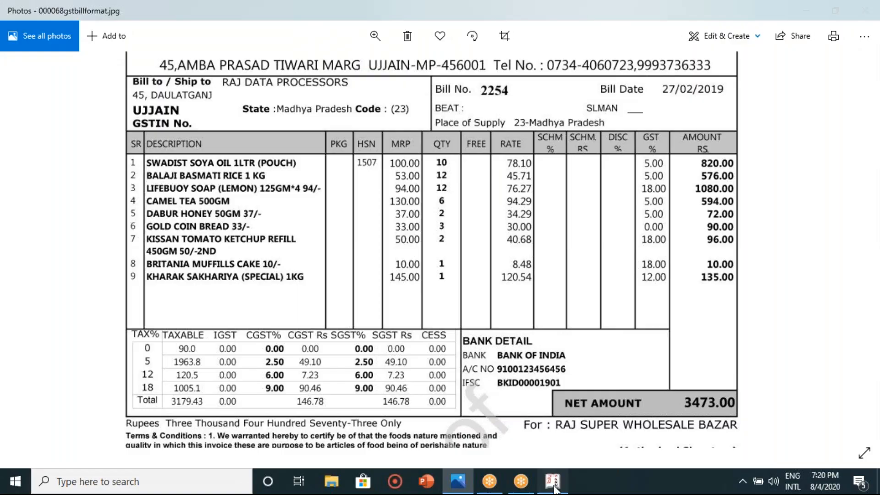
{"action": "type", "text": "9.50"}
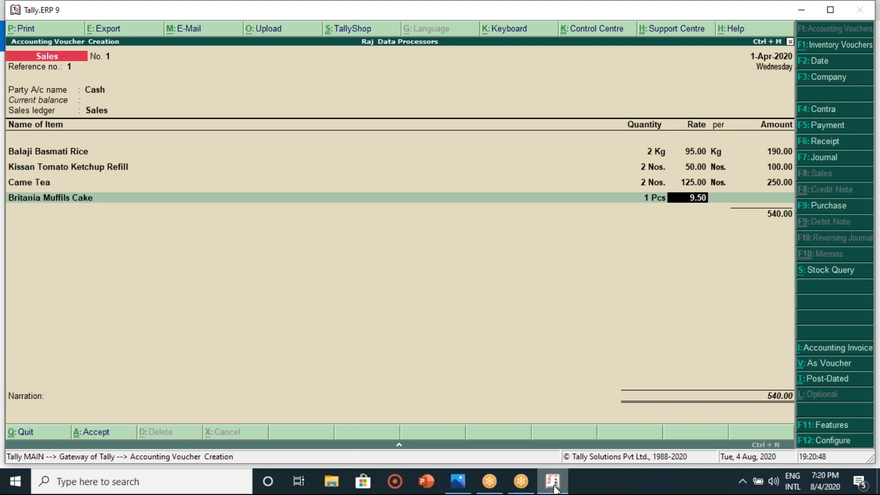
{"action": "key", "text": "Return"}
{"action": "key", "text": "Return"}
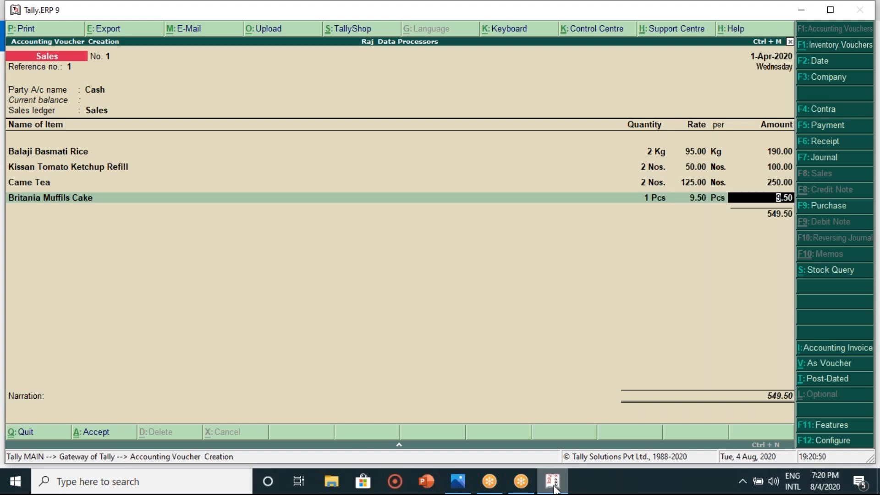
{"action": "key", "text": "Return"}
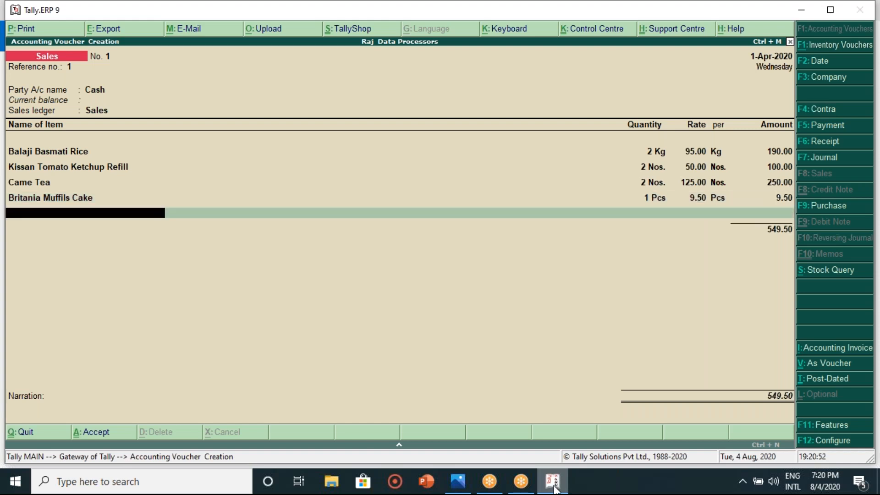
Consult the bill image in Photos, and select Gold Coin Bread as the fifth item of the sales voucher in Tally.ERP 9
{"action": "left_click", "coordinate": [555, 489]}
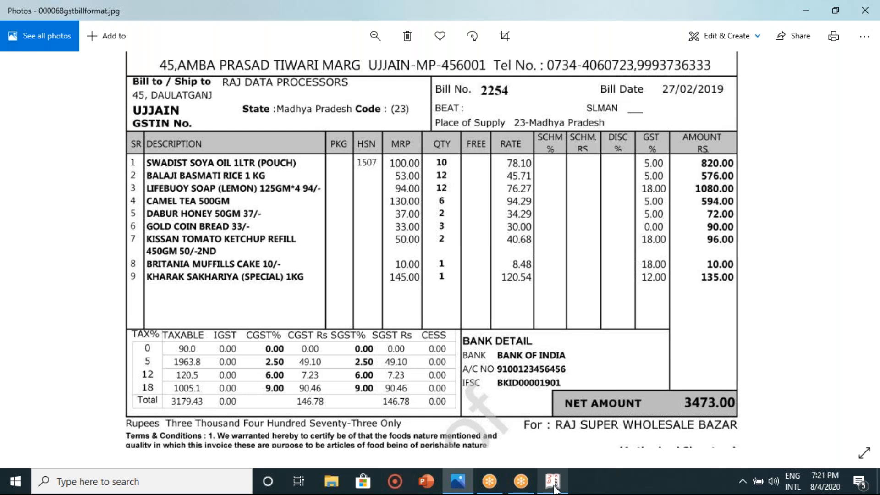
{"action": "left_click", "coordinate": [553, 482]}
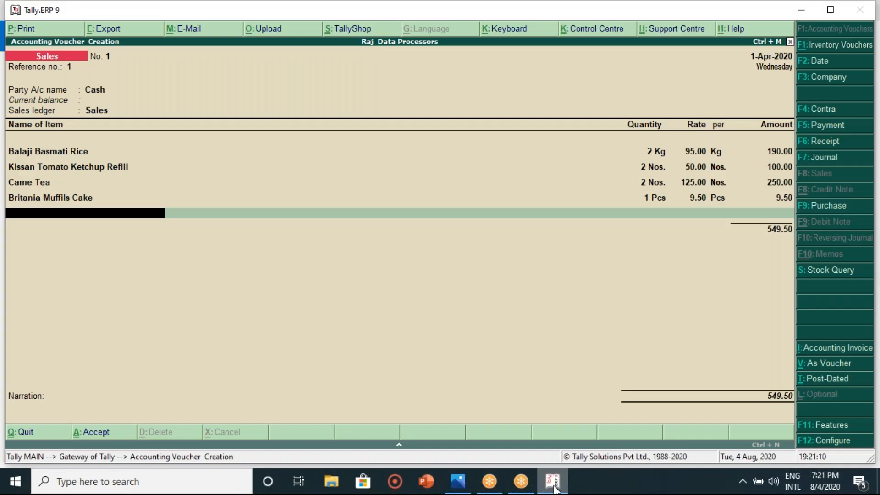
{"action": "type", "text": "O"}
{"action": "key", "text": "Down"}
{"action": "key", "text": "Down"}
{"action": "key", "text": "Down"}
{"action": "key", "text": "Down"}
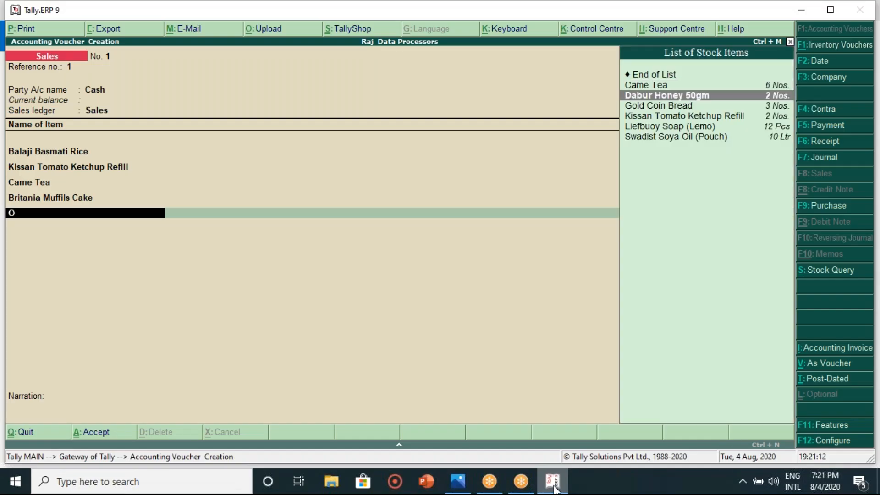
{"action": "key", "text": "Return"}
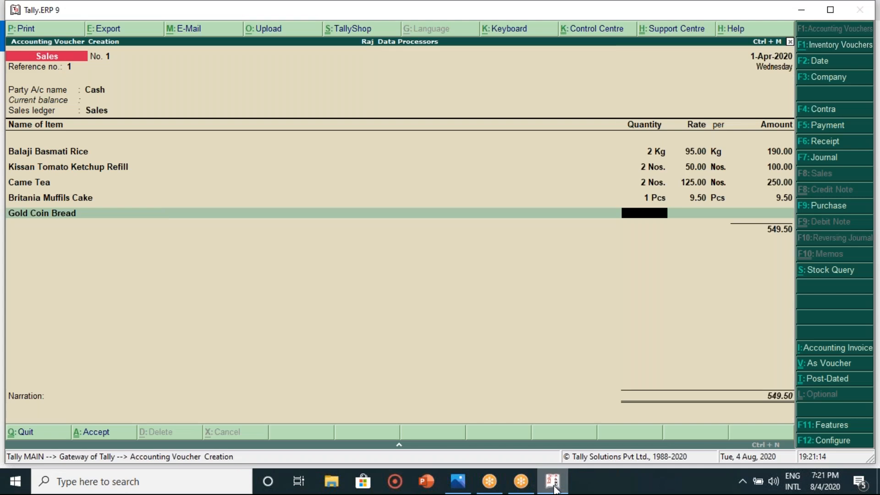
Check the available stock and the bill image in Photos, and set the Gold Coin Bread quantity to 2 Nos. in Tally.ERP 9
{"action": "key", "text": "BackSpace"}
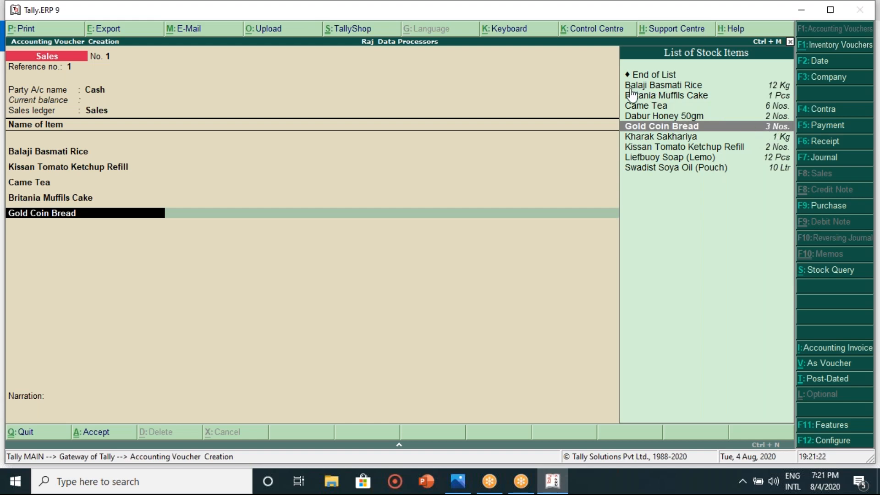
{"action": "left_click", "coordinate": [459, 482]}
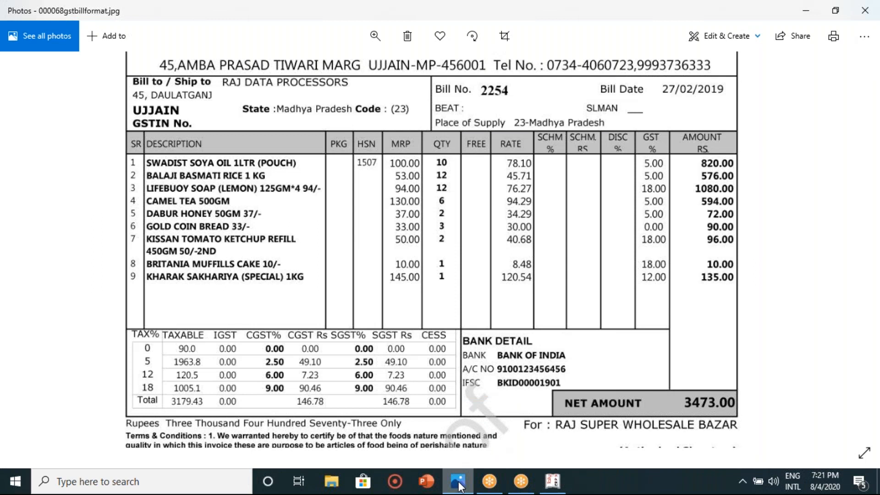
{"action": "left_click", "coordinate": [459, 482]}
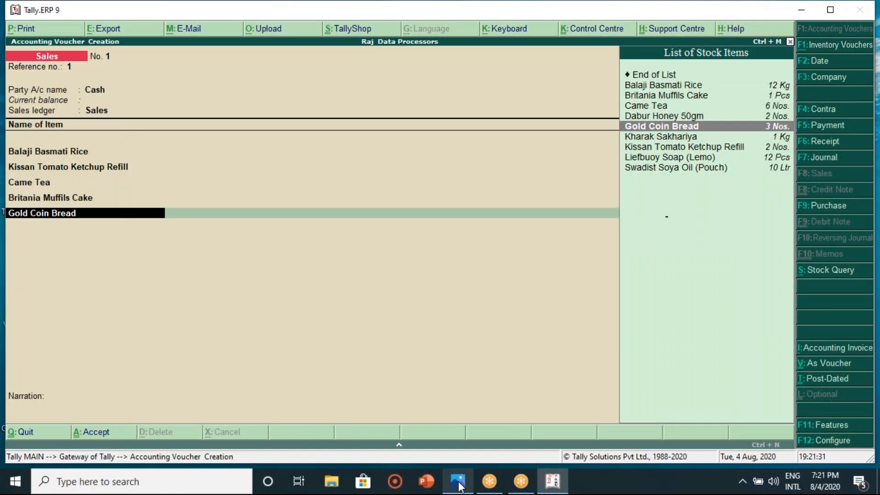
{"action": "key", "text": "Return"}
{"action": "type", "text": "2"}
{"action": "key", "text": "Return"}
Consult the enlarged bill image in Photos, and complete the Gold Coin Bread line in Tally.ERP 9 with a rate of 33 per Nos
{"action": "left_click", "coordinate": [459, 482]}
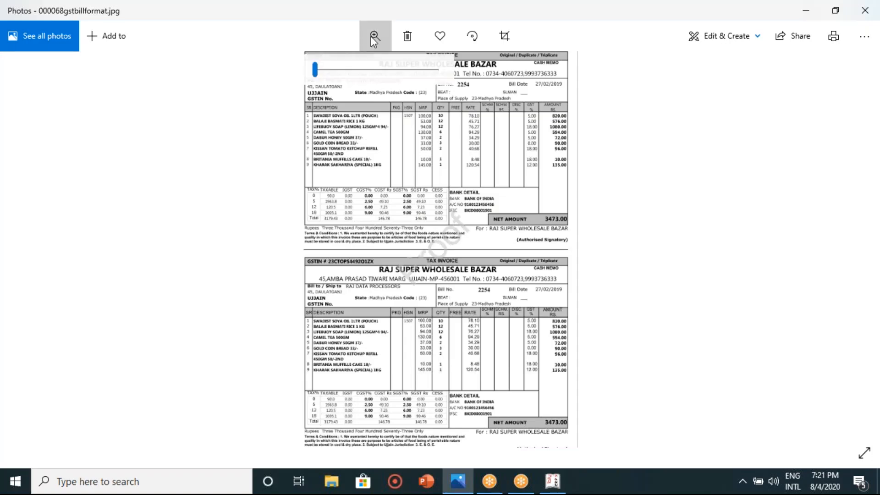
{"action": "left_click", "coordinate": [376, 36]}
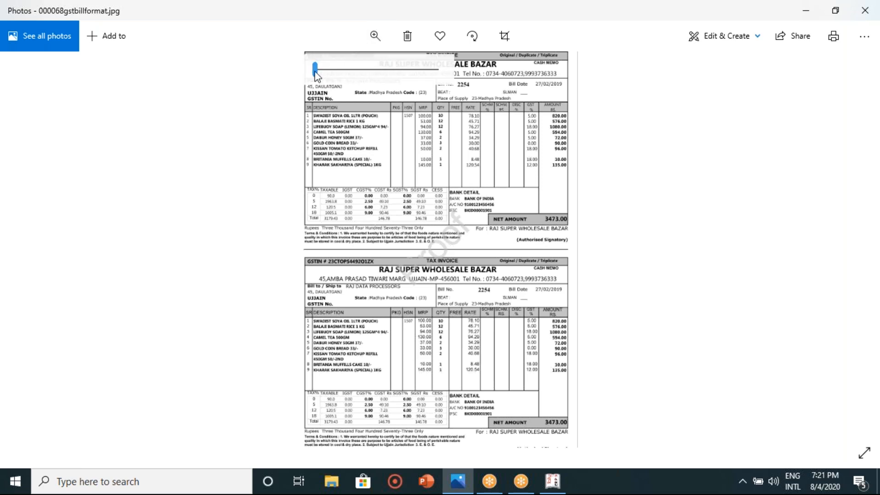
{"action": "left_click_drag", "start_coordinate": [316, 72], "coordinate": [339, 70]}
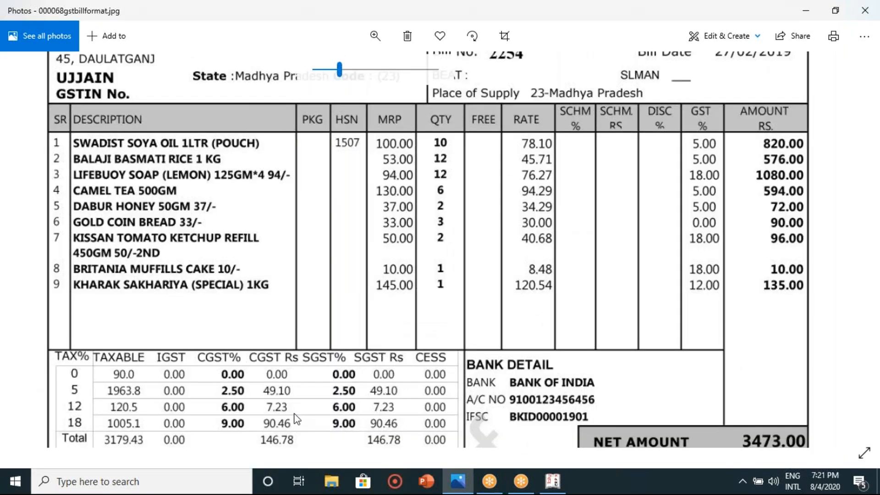
{"action": "scroll", "coordinate": [297, 419], "scroll_direction": "up", "scroll_amount": 1}
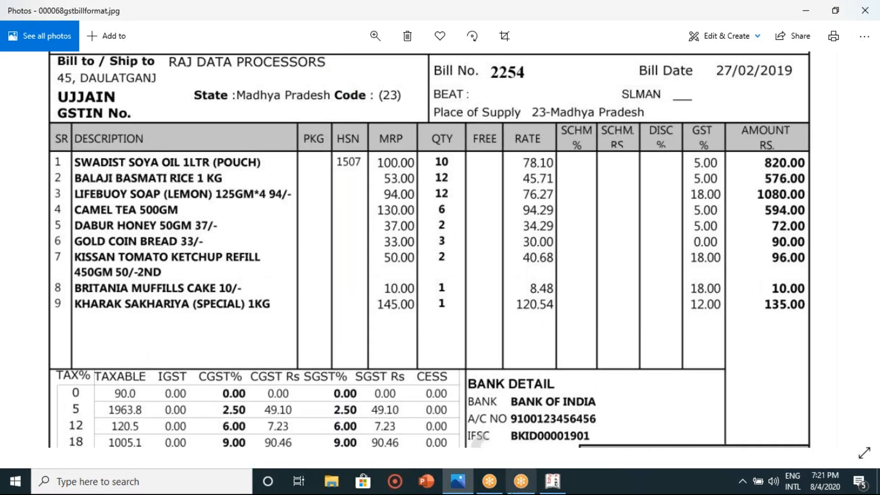
{"action": "left_click", "coordinate": [554, 485]}
{"action": "type", "text": "33"}
{"action": "key", "text": "Return"}
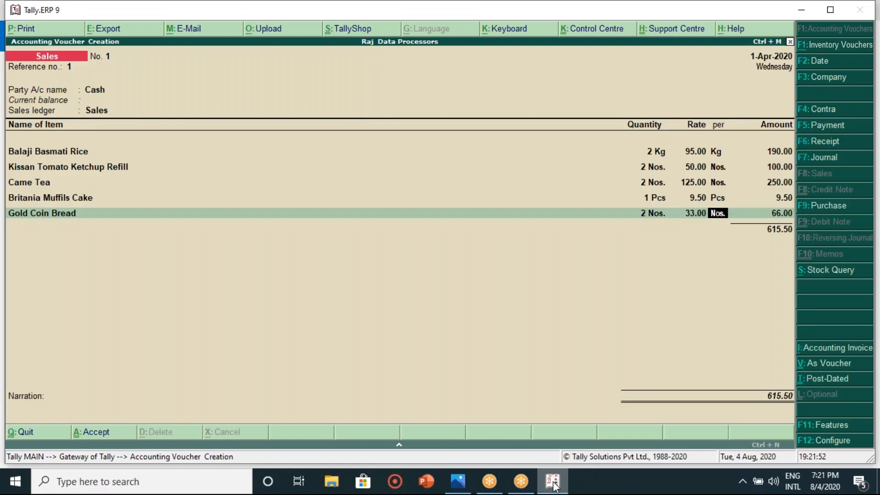
{"action": "key", "text": "Return"}
{"action": "key", "text": "Return"}
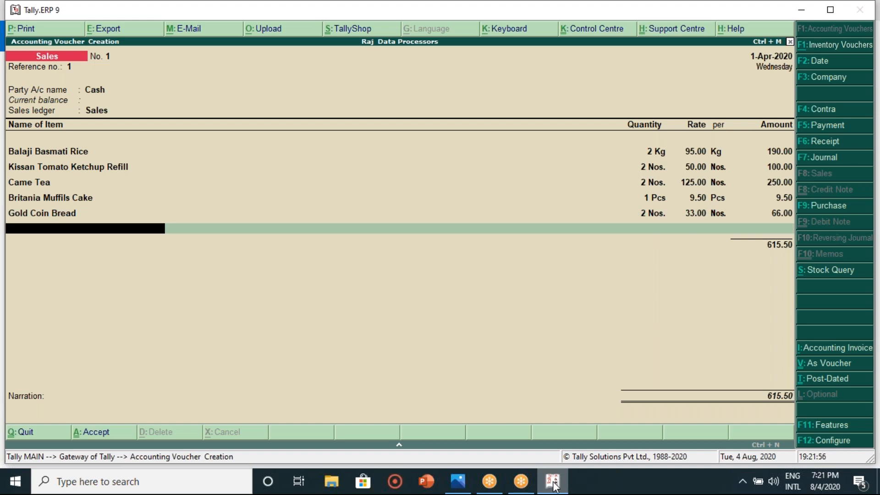
End the item and ledger lists, leave the narration blank, and accept sales voucher No. 1
{"action": "key", "text": "Return"}
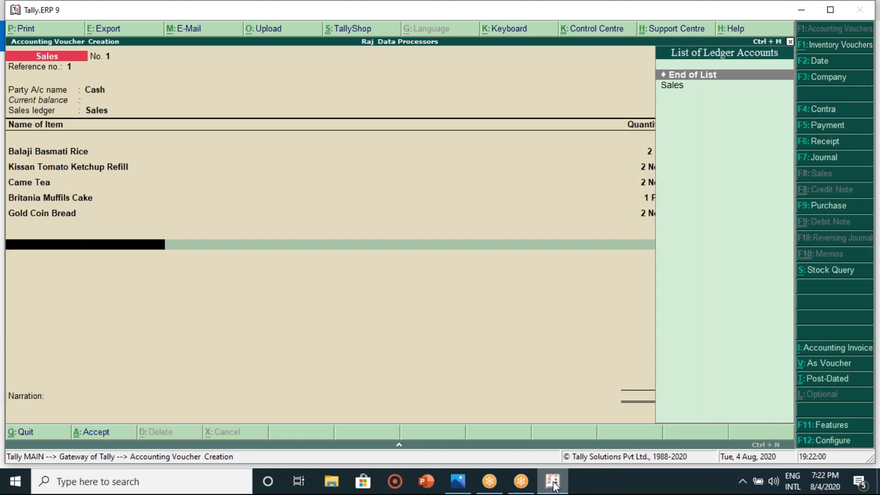
{"action": "key", "text": "Return"}
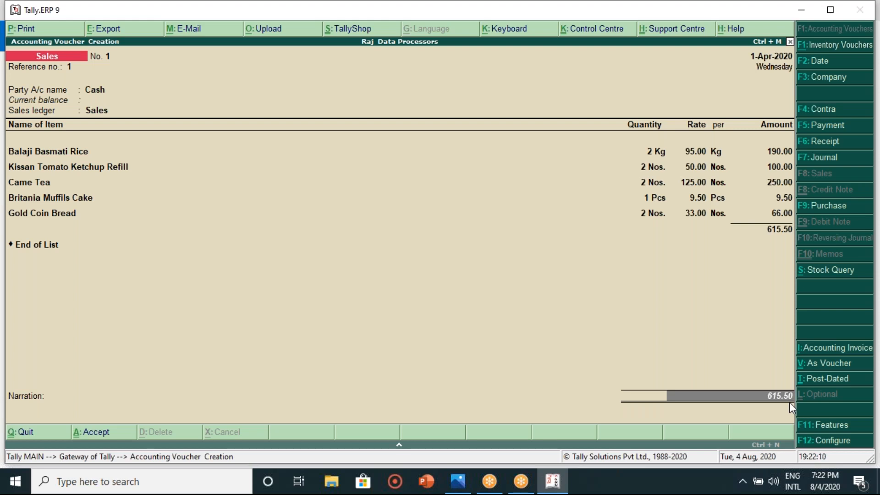
{"action": "key", "text": "Return"}
{"action": "key", "text": "Return"}
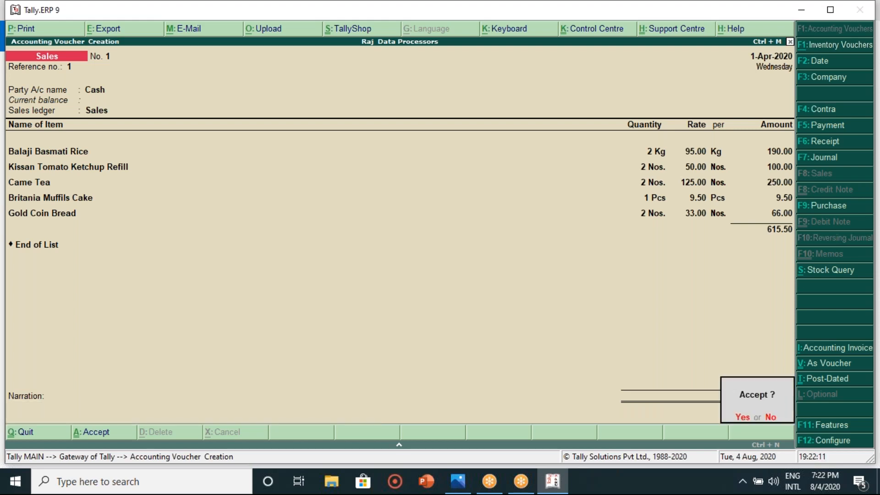
{"action": "key", "text": "Return"}
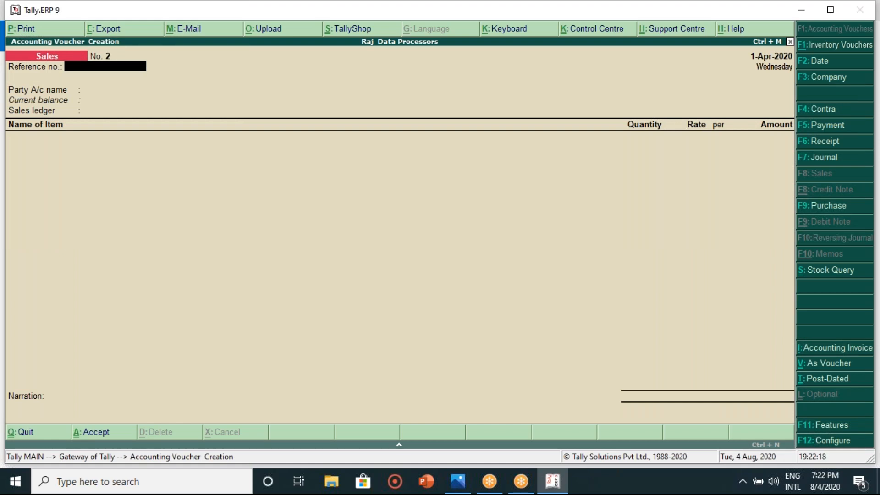
Enter reference number 2 for the new sales voucher and select Cash as the party account
{"action": "type", "text": "2"}
{"action": "key", "text": "Return"}
{"action": "key", "text": "Down"}
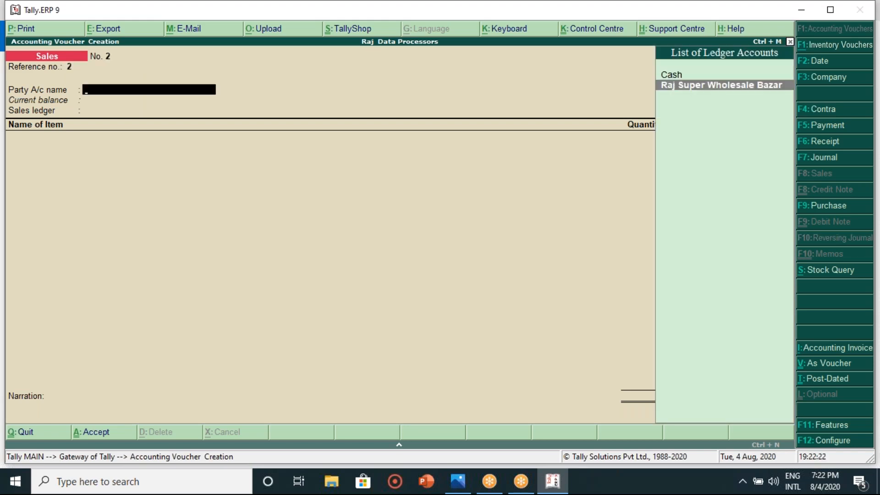
{"action": "key", "text": "Up"}
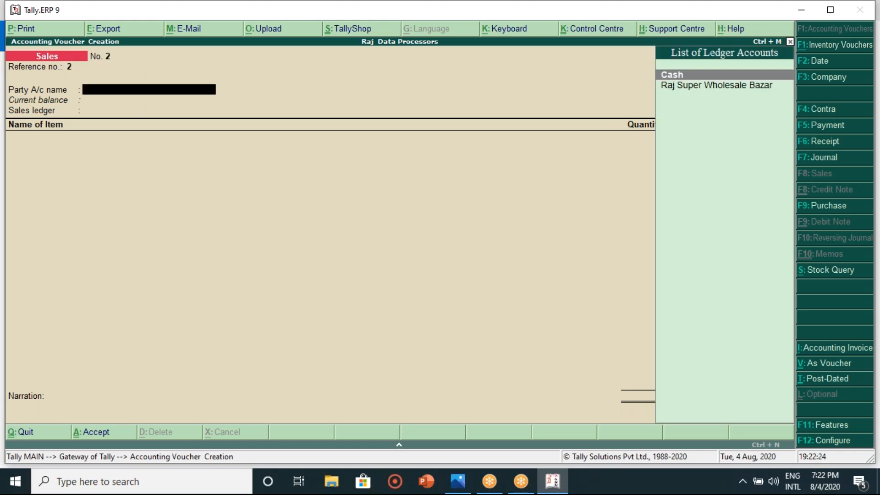
{"action": "key", "text": "Return"}
Accept the party details without despatch or order entries, and select Sales as the sales ledger
{"action": "key", "text": "Return"}
{"action": "key", "text": "Return"}
{"action": "key", "text": "Return"}
{"action": "key", "text": "Return"}
{"action": "key", "text": "Return"}
{"action": "key", "text": "Return"}
{"action": "key", "text": "Return"}
{"action": "key", "text": "Return"}
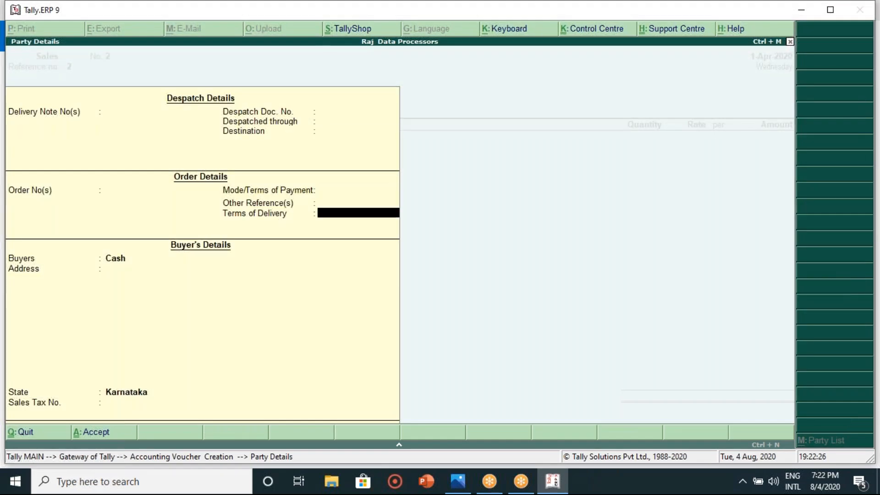
{"action": "key", "text": "Return"}
{"action": "key", "text": "Return"}
{"action": "key", "text": "Return"}
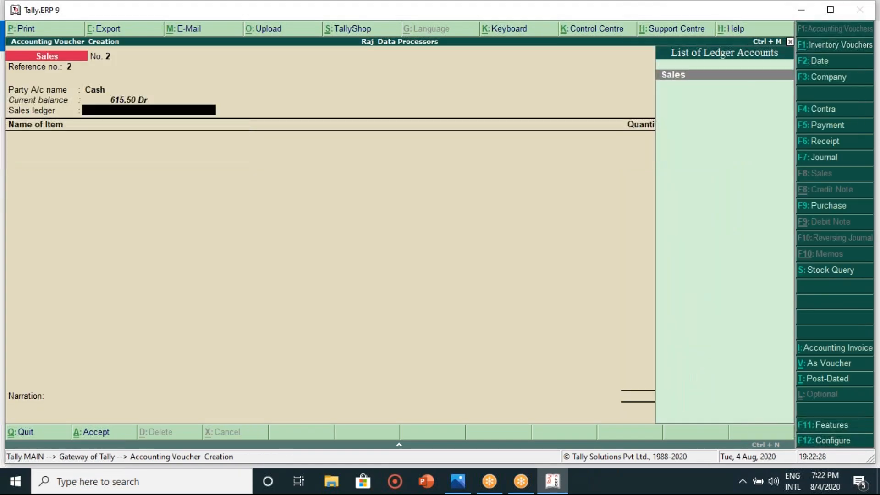
{"action": "key", "text": "Return"}
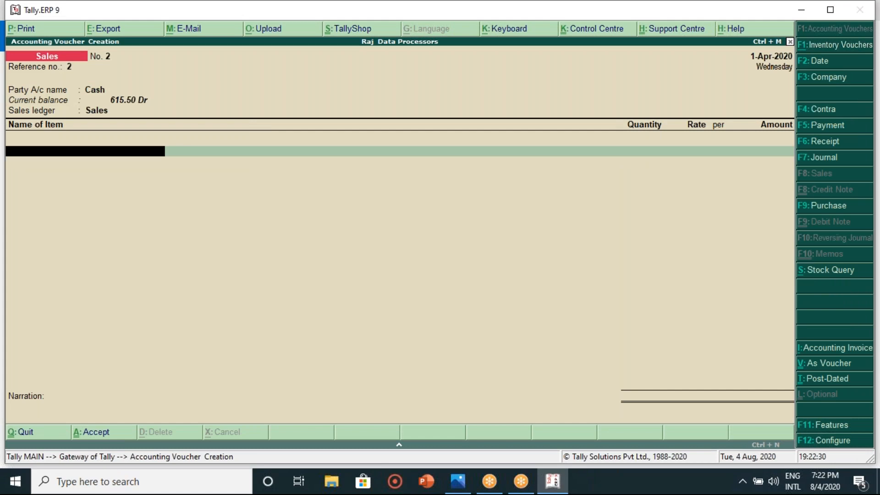
Add Liefbuoy Soap (Lemo) as the first item of the second sales voucher with a quantity of 5 Pcs
{"action": "key", "text": "Return"}
{"action": "key", "text": "BackSpace"}
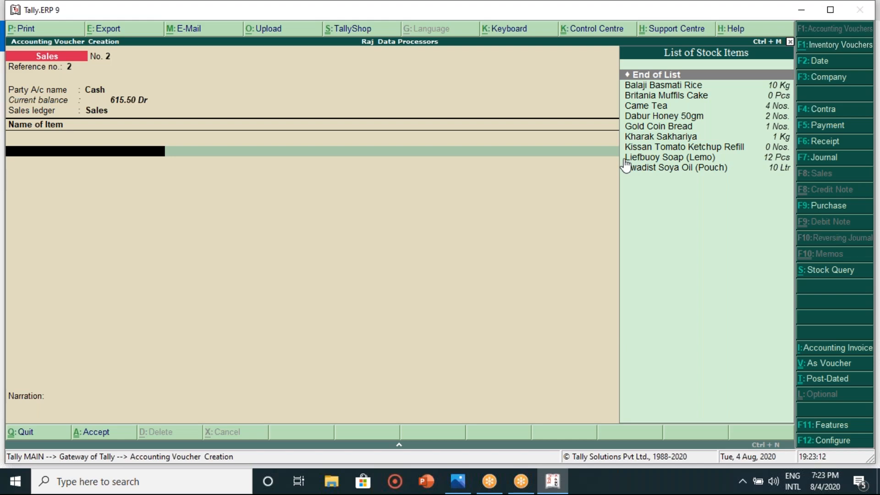
{"action": "key", "text": "Down"}
{"action": "key", "text": "Down"}
{"action": "key", "text": "Down"}
{"action": "key", "text": "Down"}
{"action": "key", "text": "Down"}
{"action": "key", "text": "Down"}
{"action": "key", "text": "Down"}
{"action": "key", "text": "Down"}
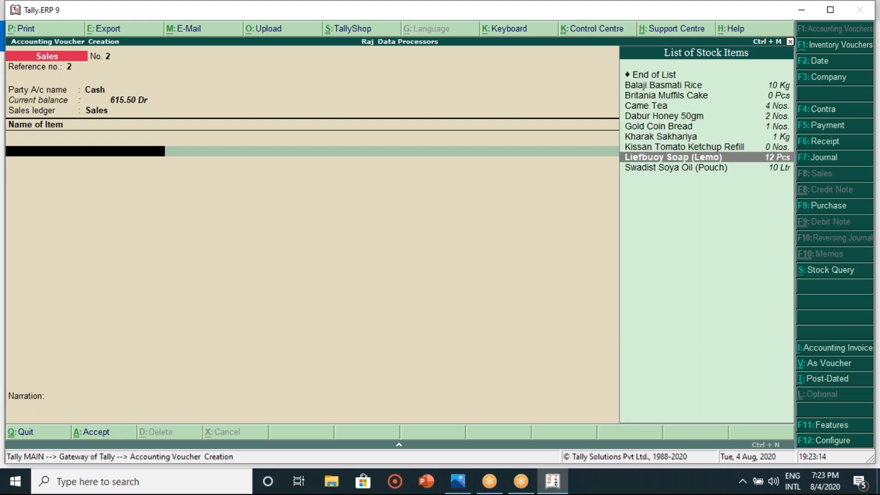
{"action": "key", "text": "Return"}
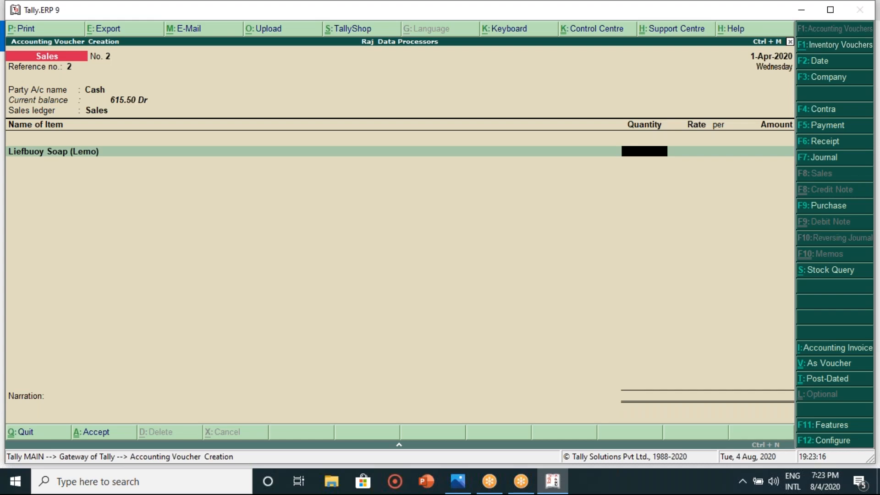
{"action": "key", "text": "BackSpace"}
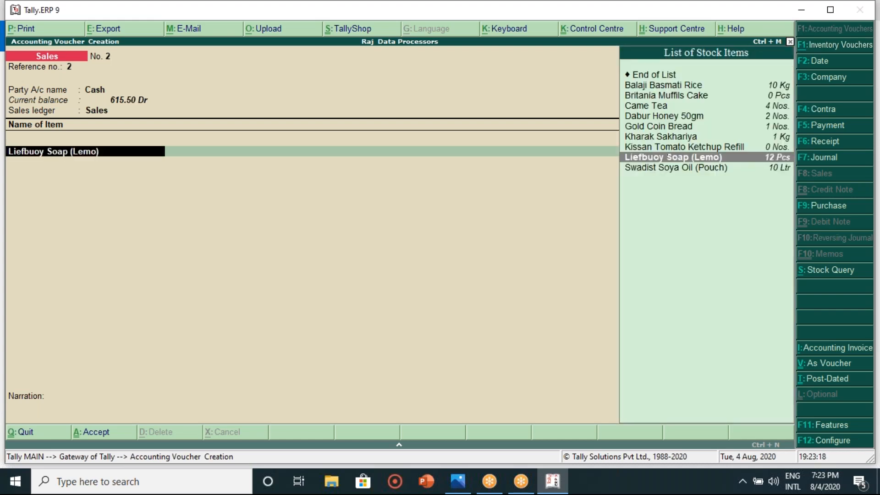
{"action": "key", "text": "Return"}
{"action": "type", "text": "5"}
{"action": "key", "text": "Return"}
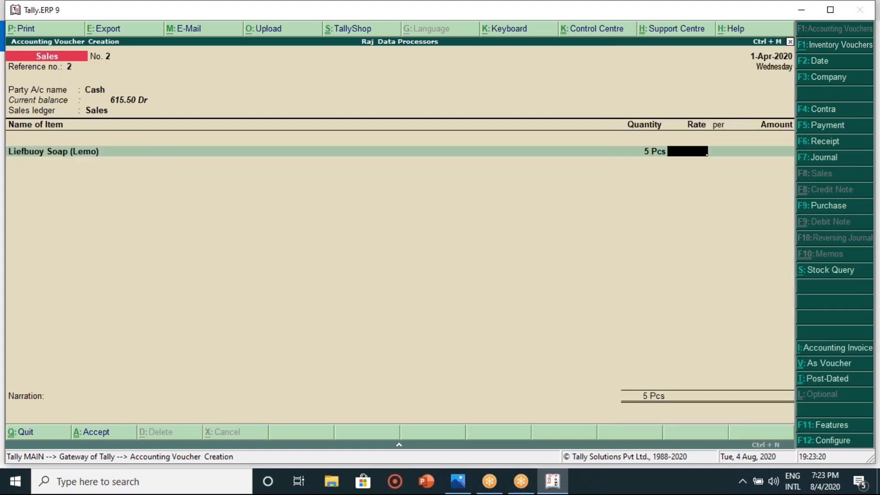
Check the bill image in Photos, and set the Liefbuoy Soap (Lemo) rate to 92 per Pcs in Tally.ERP 9
{"action": "left_click", "coordinate": [560, 490]}
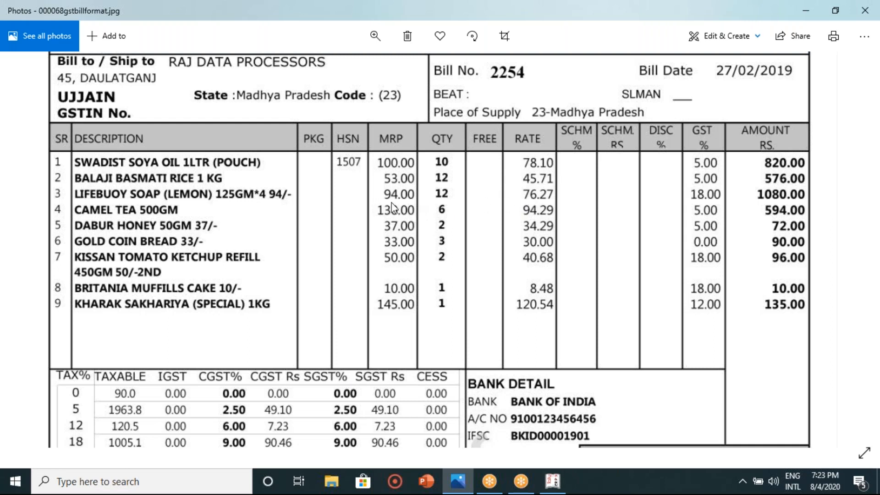
{"action": "left_click", "coordinate": [554, 483]}
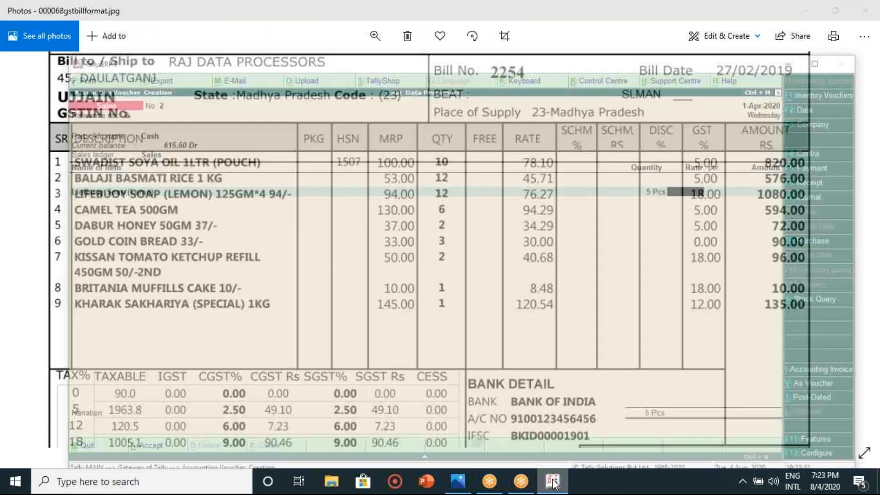
{"action": "key", "text": "Return"}
{"action": "key", "text": "Return"}
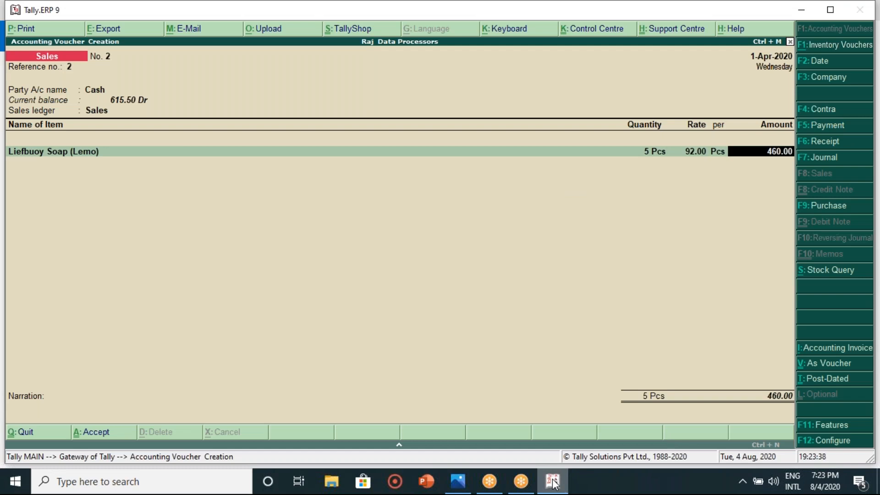
{"action": "key", "text": "Return"}
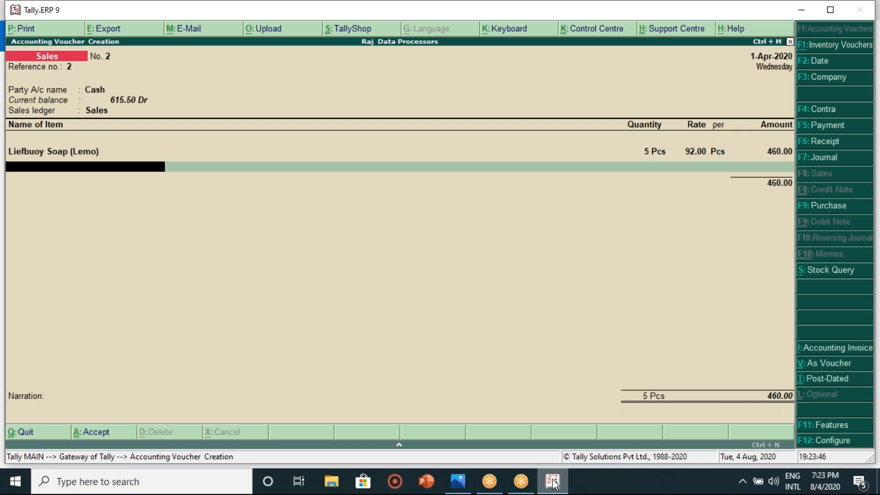
Consult the bill image in Photos, and return to the empty second item line of the voucher in Tally.ERP 9
{"action": "left_click", "coordinate": [553, 484]}
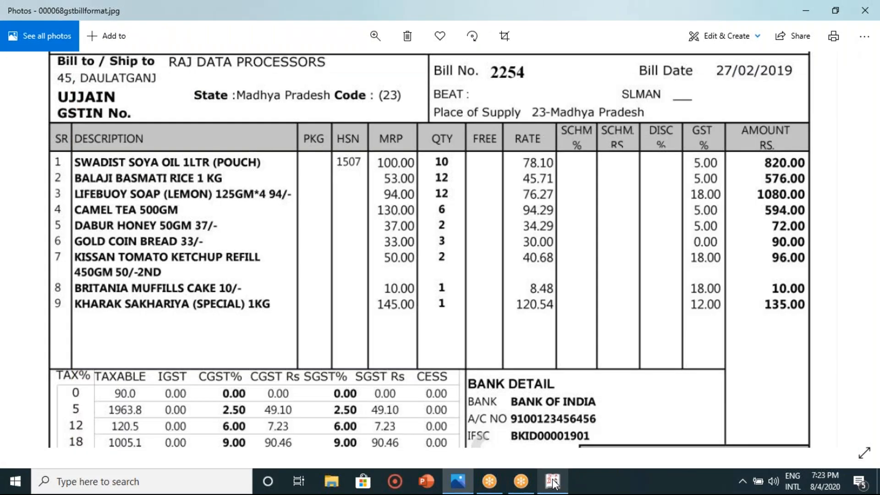
{"action": "left_click", "coordinate": [553, 483]}
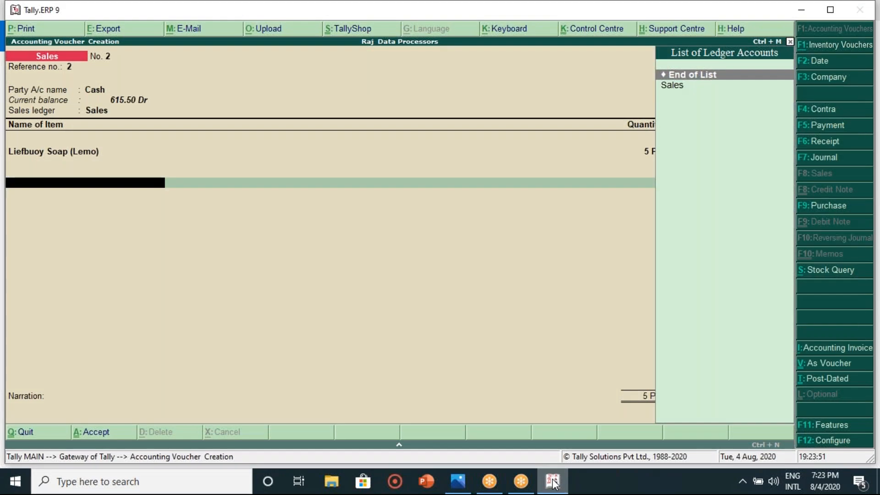
{"action": "key", "text": "BackSpace"}
{"action": "key", "text": "Return"}
{"action": "key", "text": "BackSpace"}
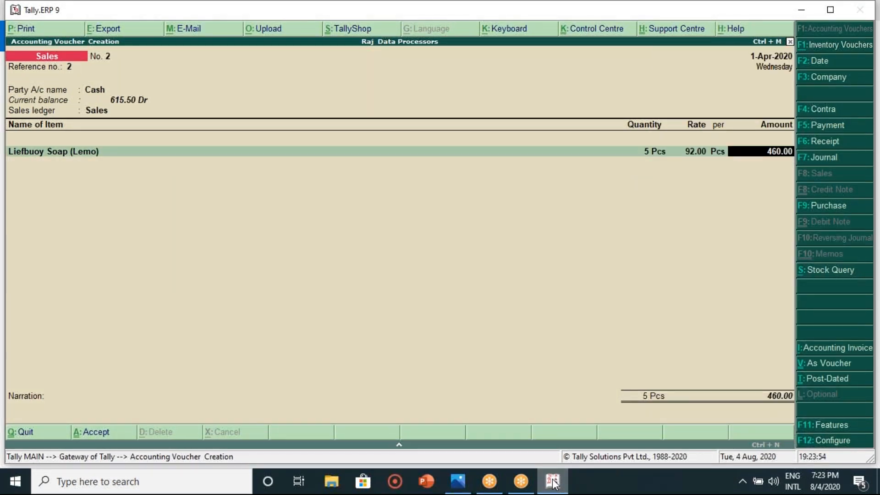
{"action": "key", "text": "Return"}
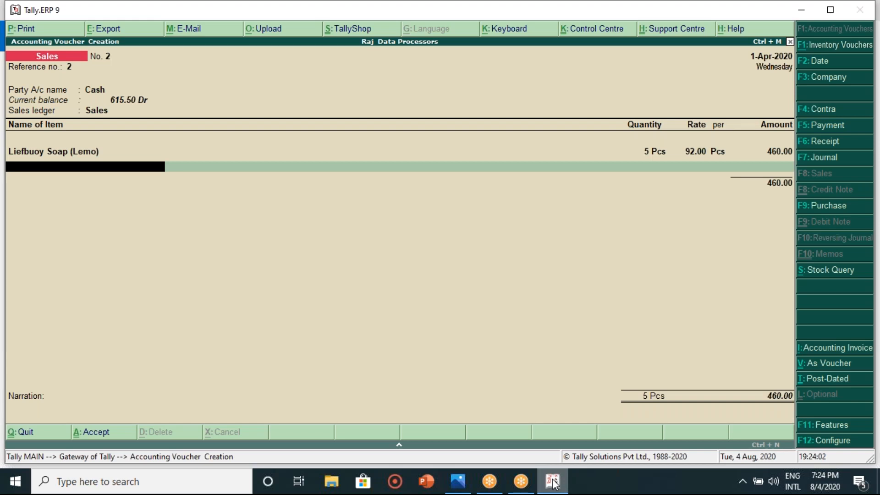
Add Swadist Soya Oil (Pouch) as the second voucher item with a quantity of 5 Ltr
{"action": "type", "text": "Sa"}
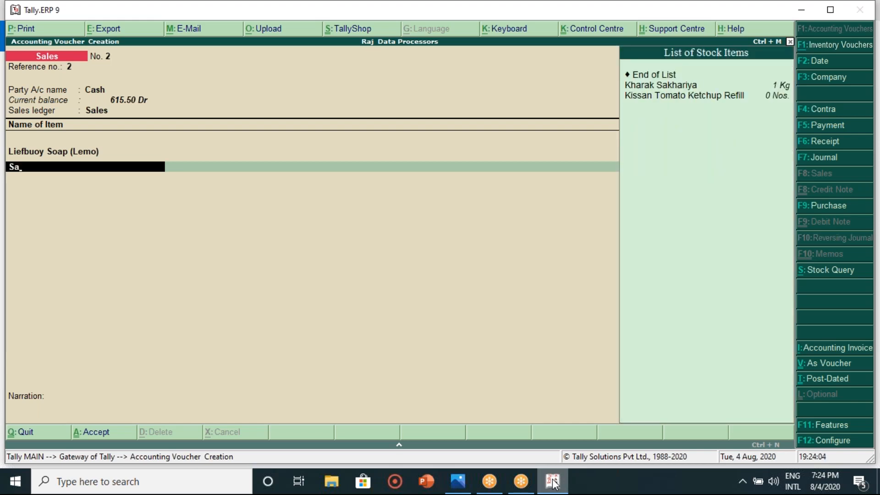
{"action": "key", "text": "Down"}
{"action": "key", "text": "Down"}
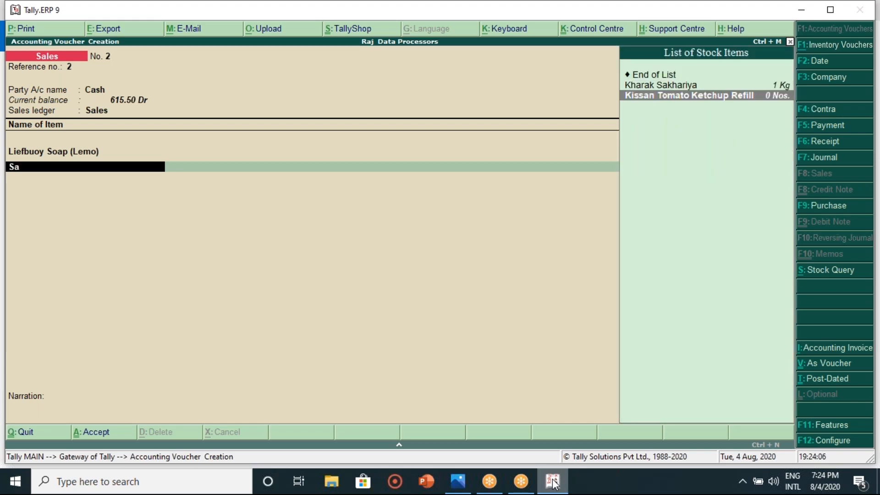
{"action": "key", "text": "BackSpace"}
{"action": "key", "text": "Up"}
{"action": "key", "text": "Down"}
{"action": "key", "text": "Return"}
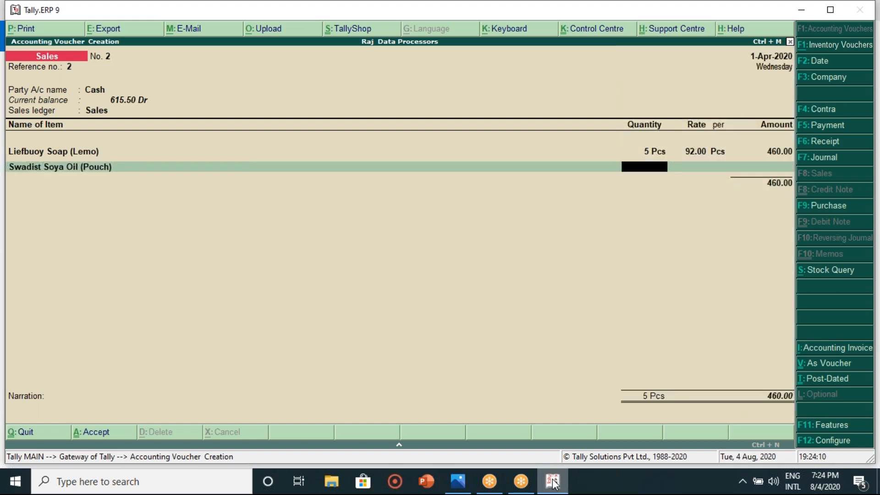
{"action": "type", "text": "5"}
{"action": "key", "text": "Return"}
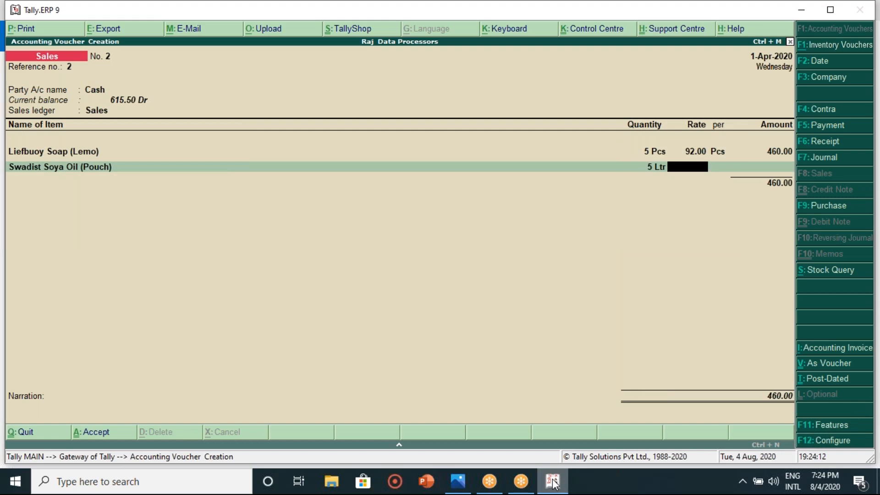
Check the bill image in Photos, and set the Swadist Soya Oil (Pouch) rate to 95 per Ltr in Tally.ERP 9
{"action": "left_click", "coordinate": [552, 483]}
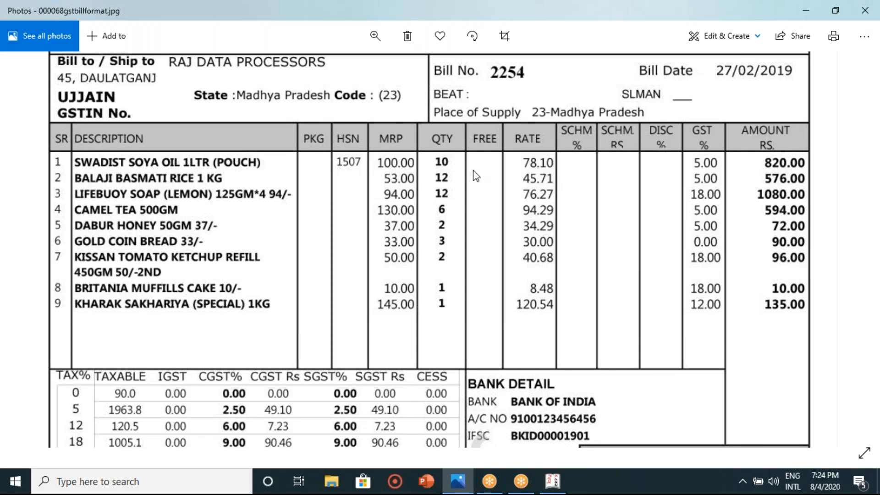
{"action": "left_click", "coordinate": [548, 484]}
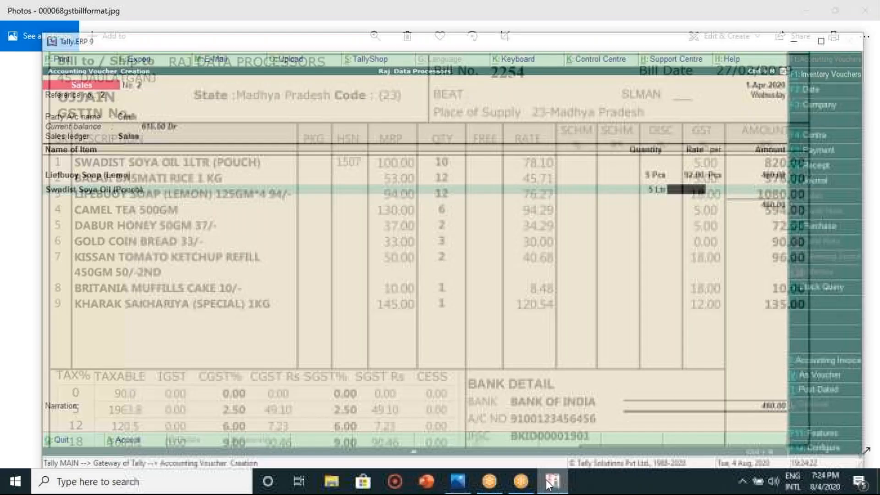
{"action": "type", "text": "95"}
{"action": "key", "text": "Return"}
{"action": "key", "text": "Return"}
{"action": "key", "text": "Return"}
Consult the bill image in Photos, and add Kharak Sakhariya as the third voucher item in Tally.ERP 9 with a quantity of 1 Kg
{"action": "left_click", "coordinate": [549, 484]}
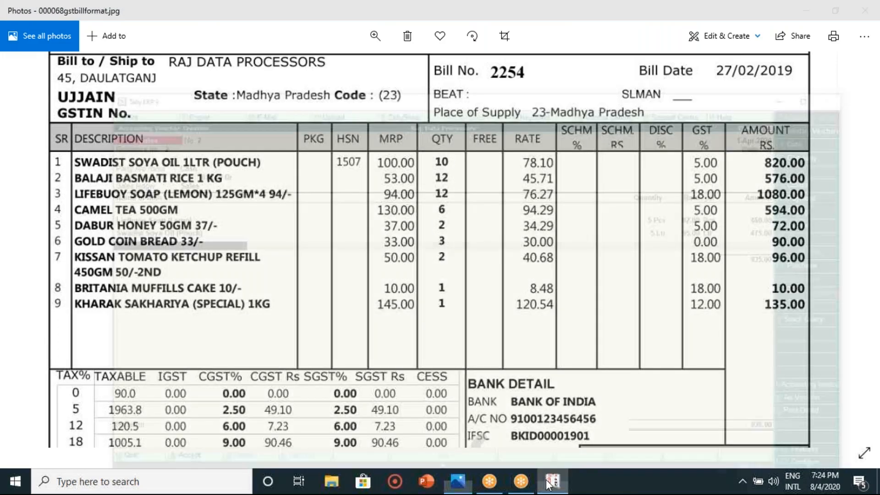
{"action": "left_click", "coordinate": [548, 484]}
{"action": "type", "text": "K"}
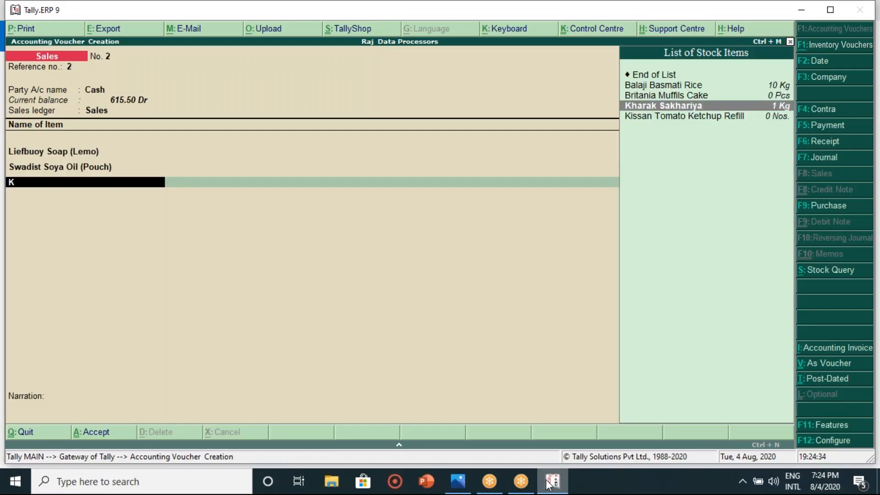
{"action": "key", "text": "Return"}
{"action": "type", "text": "1"}
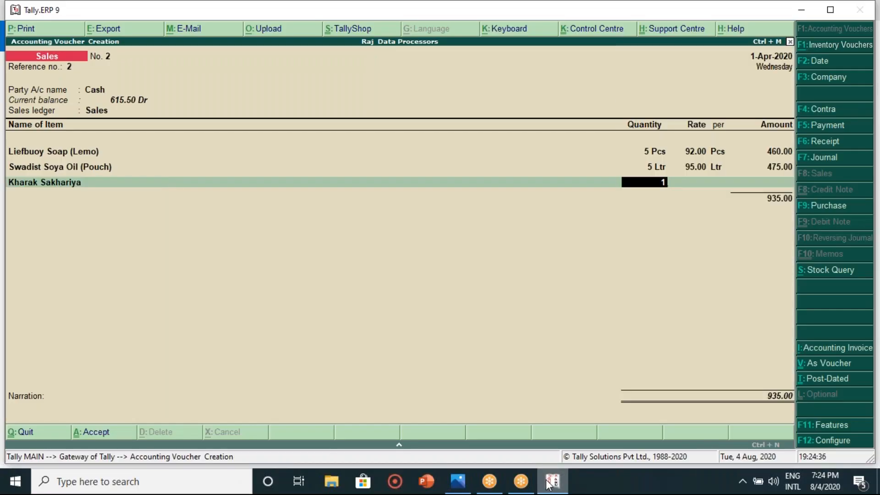
{"action": "key", "text": "Return"}
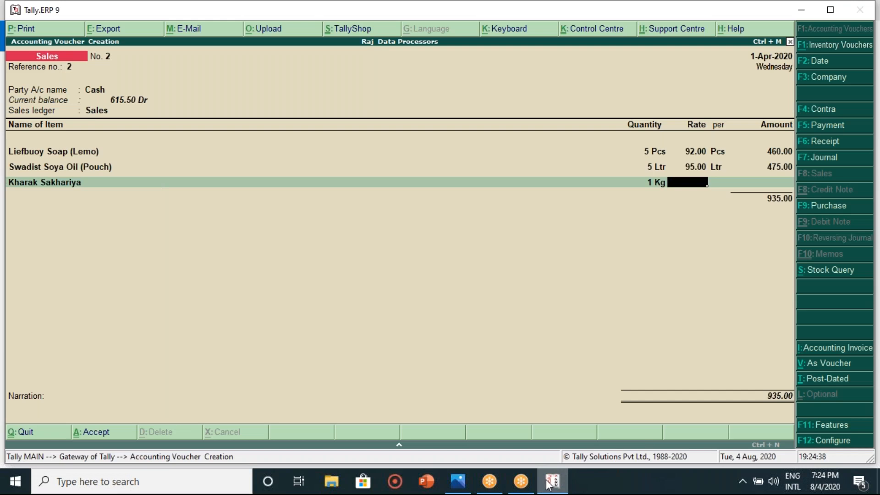
Check the bill image in Photos, and set the Kharak Sakhariya rate to 140 per Kg in Tally.ERP 9
{"action": "left_click", "coordinate": [550, 484]}
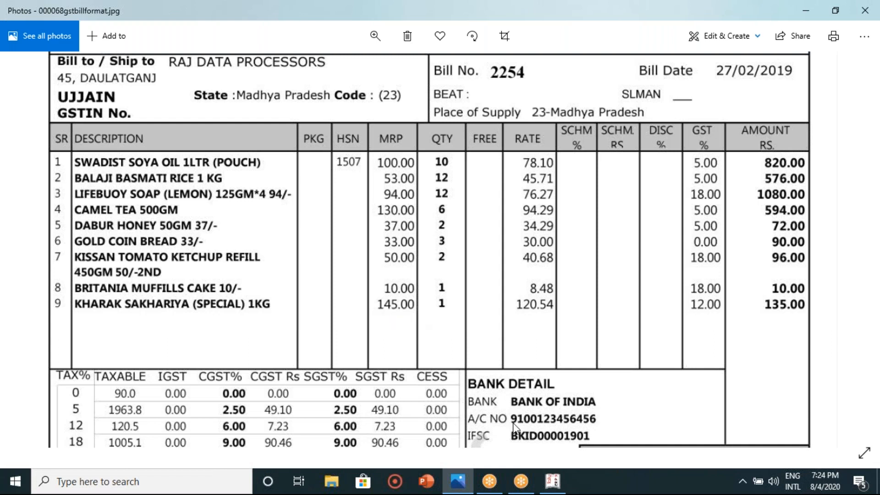
{"action": "left_click", "coordinate": [554, 488]}
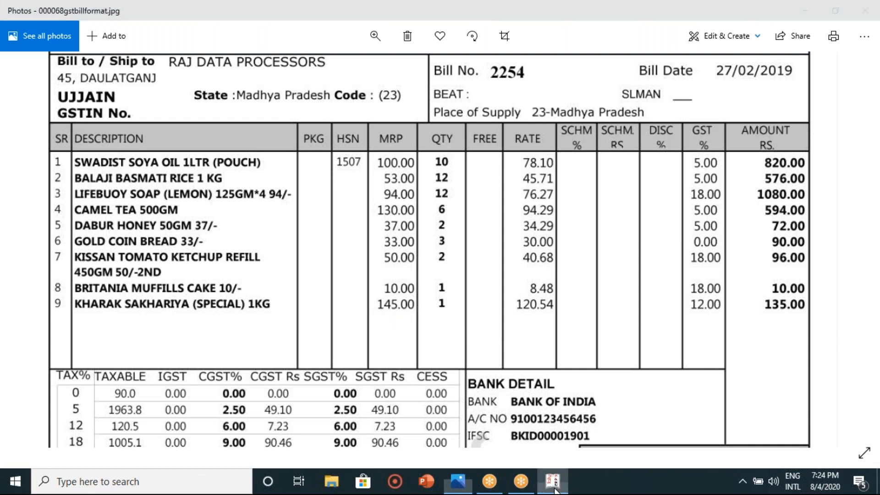
{"action": "key", "text": "Return"}
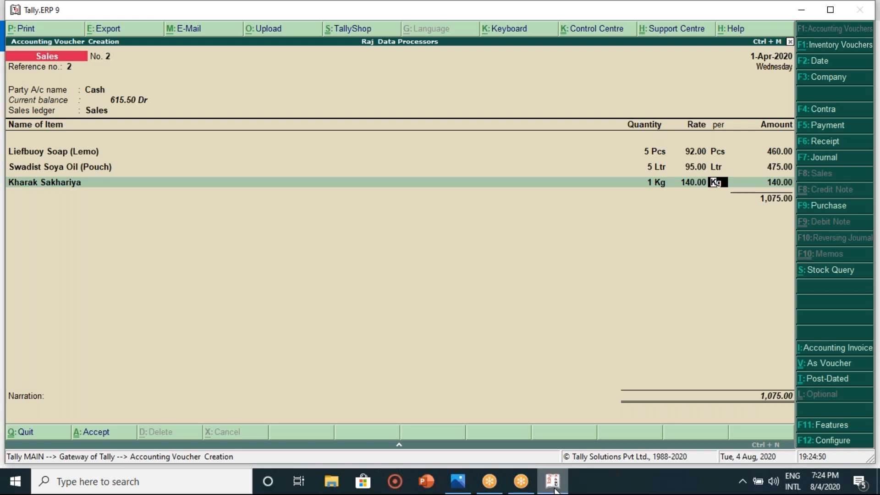
{"action": "key", "text": "Return"}
{"action": "key", "text": "Return"}
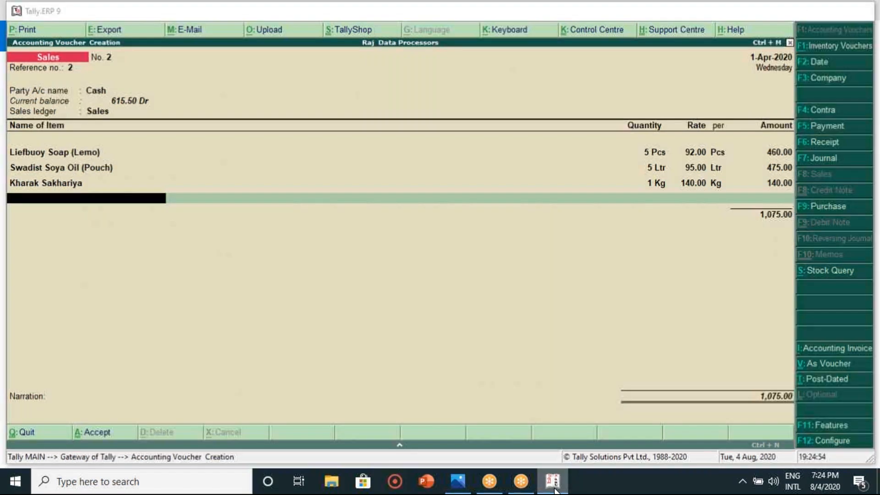
Consult the bill image in Photos, and add Balaji Basmati Rice as the fourth item in Tally.ERP 9 with 5 Kg at 95 per Kg
{"action": "left_click", "coordinate": [554, 489]}
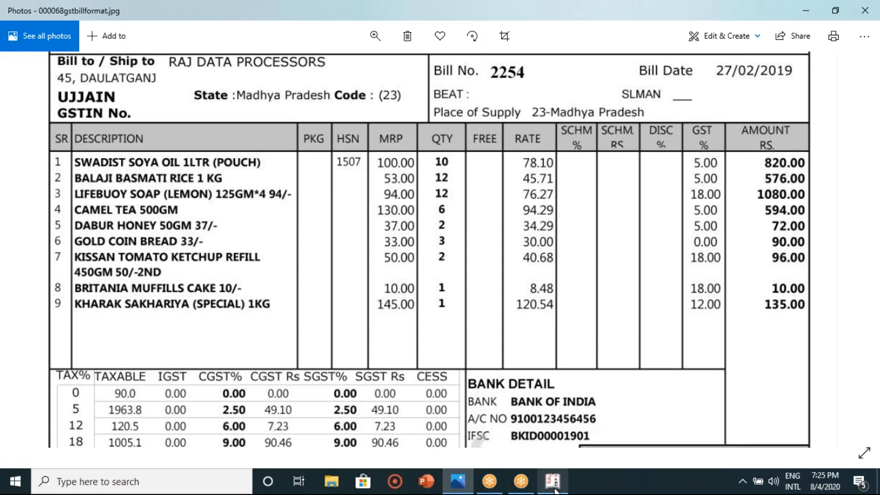
{"action": "left_click", "coordinate": [556, 491]}
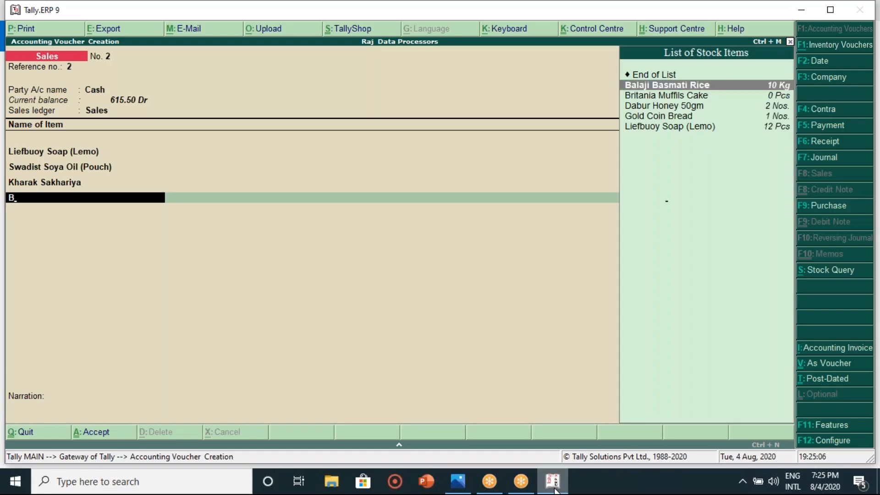
{"action": "key", "text": "Return"}
{"action": "type", "text": "5"}
{"action": "key", "text": "Return"}
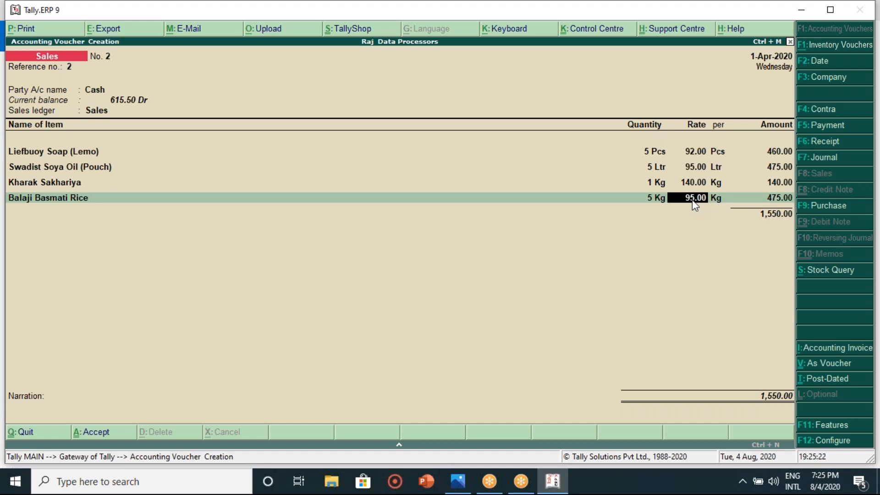
{"action": "key", "text": "Return"}
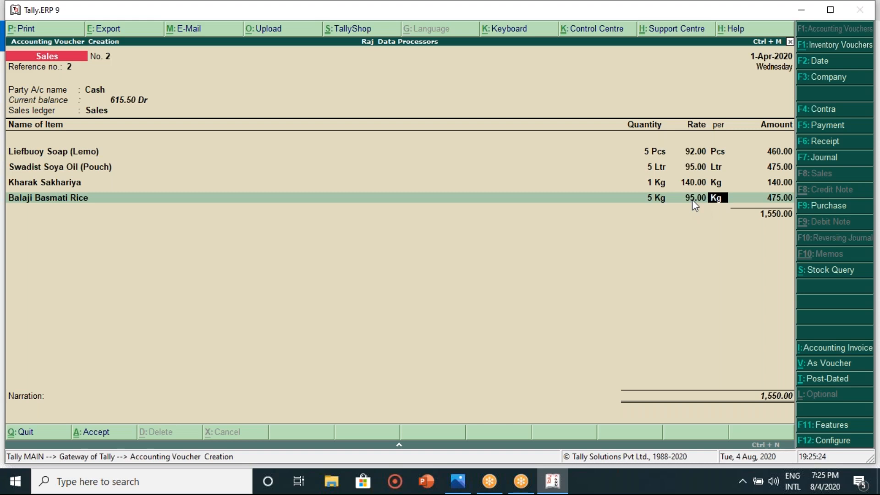
{"action": "key", "text": "Return"}
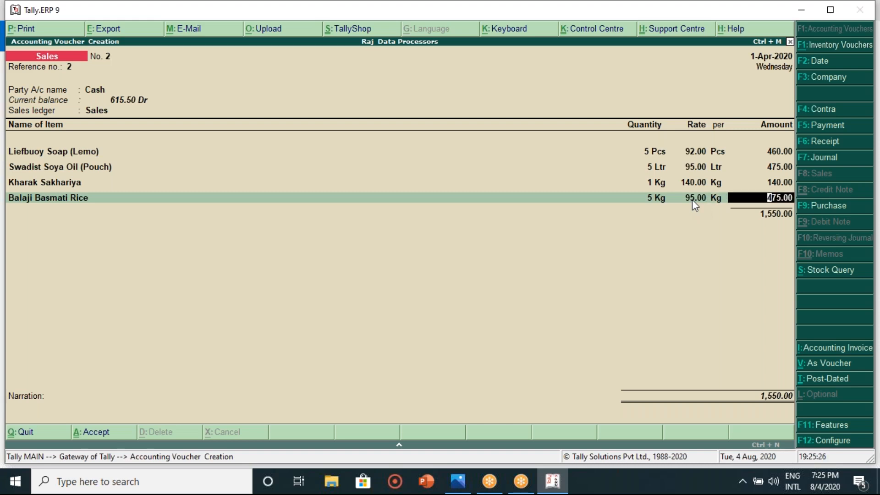
{"action": "key", "text": "Return"}
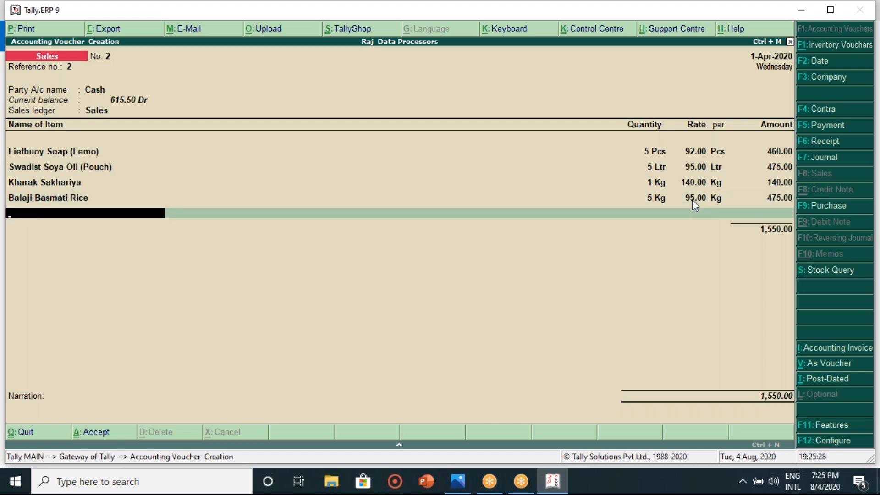
End the item and ledger lists, save the second sales voucher without a narration, and leave voucher creation
{"action": "key", "text": "Return"}
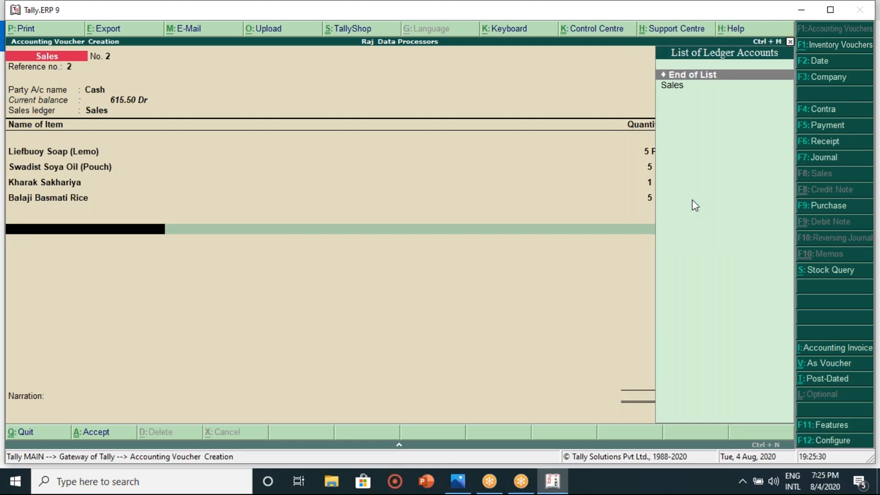
{"action": "key", "text": "Return"}
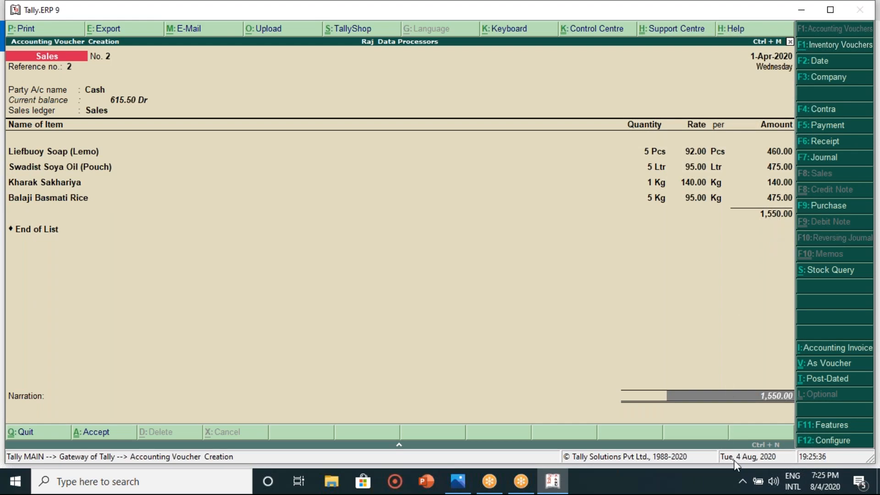
{"action": "key", "text": "Return"}
{"action": "key", "text": "Return"}
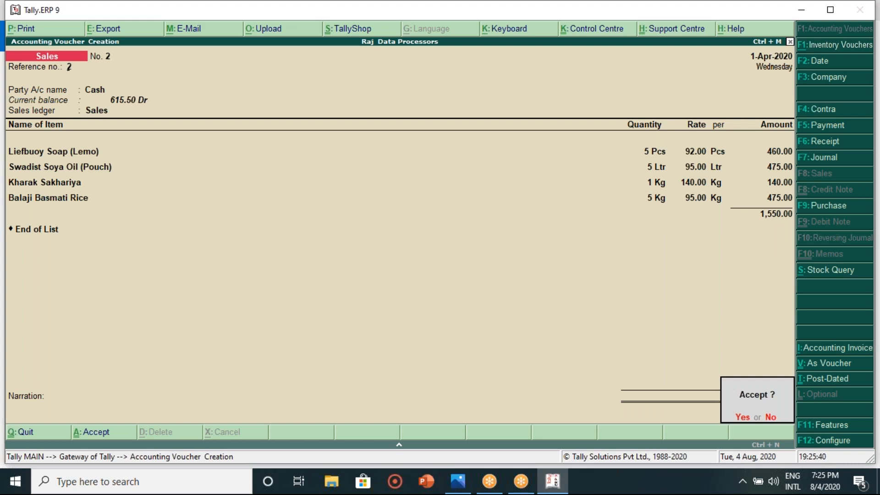
{"action": "key", "text": "Return"}
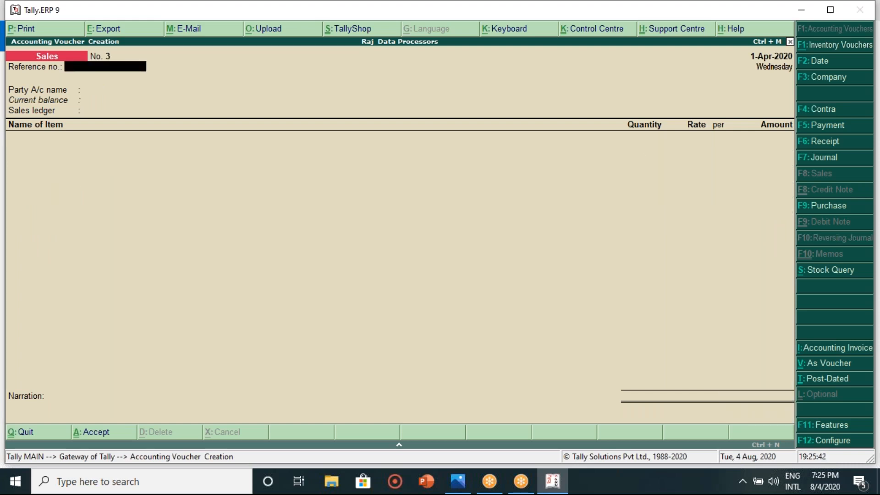
{"action": "key", "text": "Escape"}
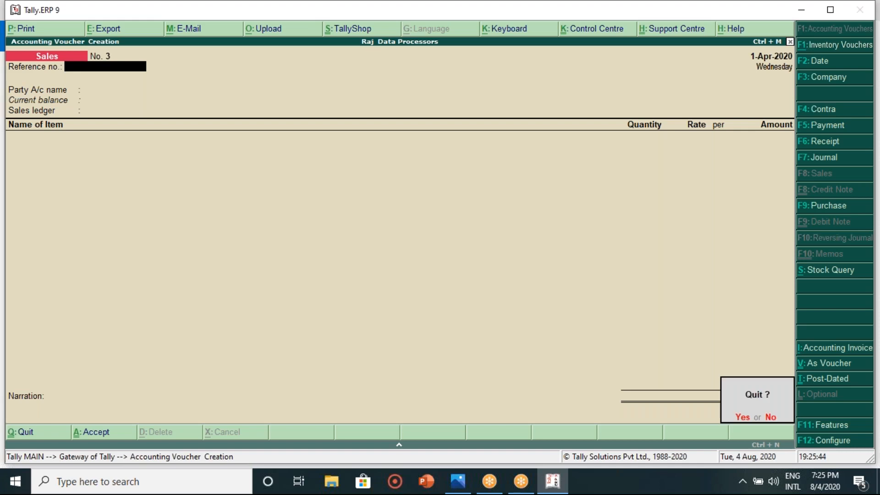
{"action": "key", "text": "Return"}
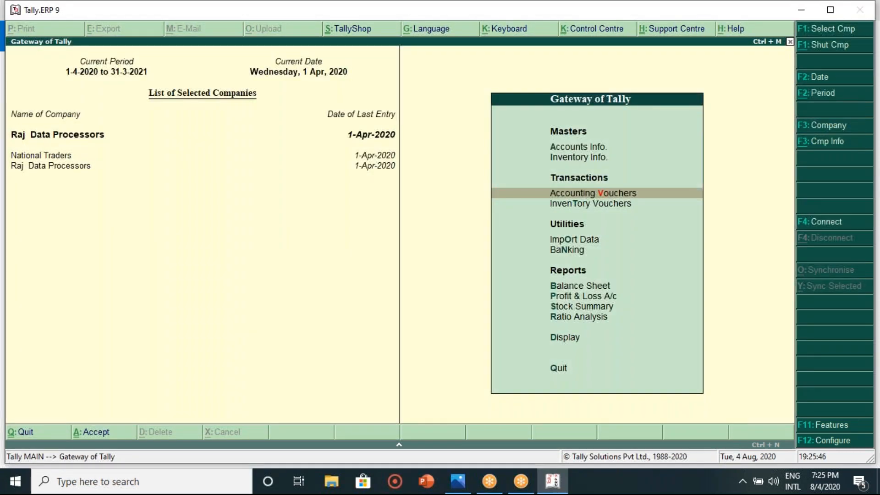
Open the Stock Summary report from the Gateway of Tally and examine the closing quantities, rates and values of the items
{"action": "key", "text": "Down"}
{"action": "key", "text": "Down"}
{"action": "key", "text": "Down"}
{"action": "key", "text": "Down"}
{"action": "key", "text": "Down"}
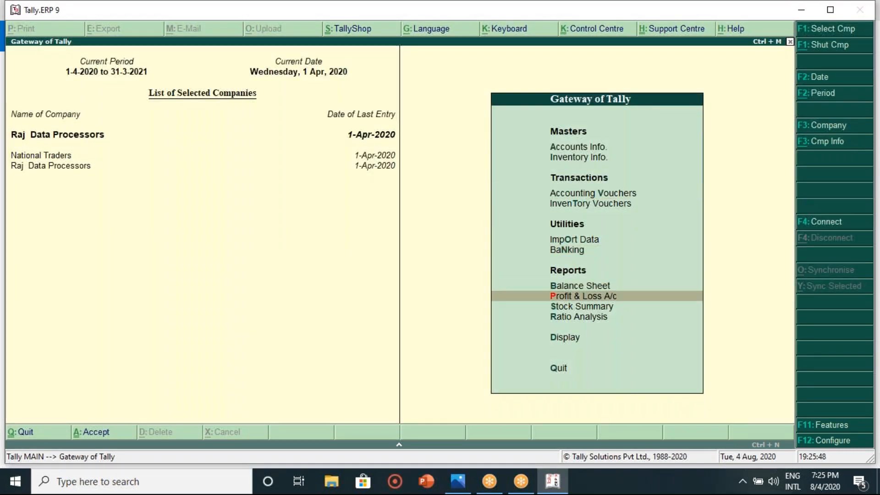
{"action": "key", "text": "Down"}
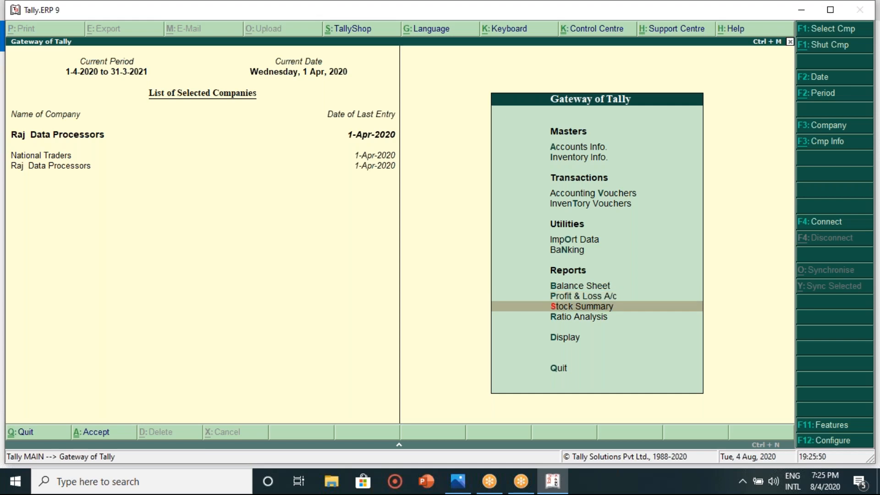
{"action": "key", "text": "Return"}
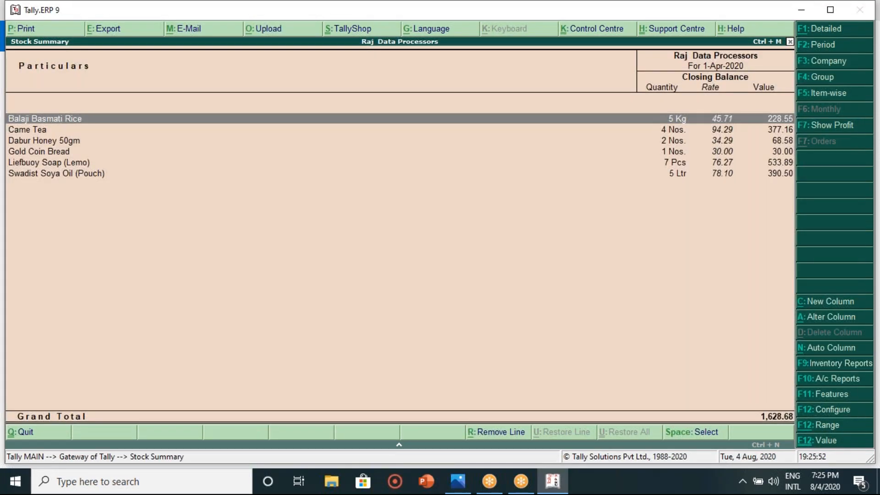
{"action": "key", "text": "Escape"}
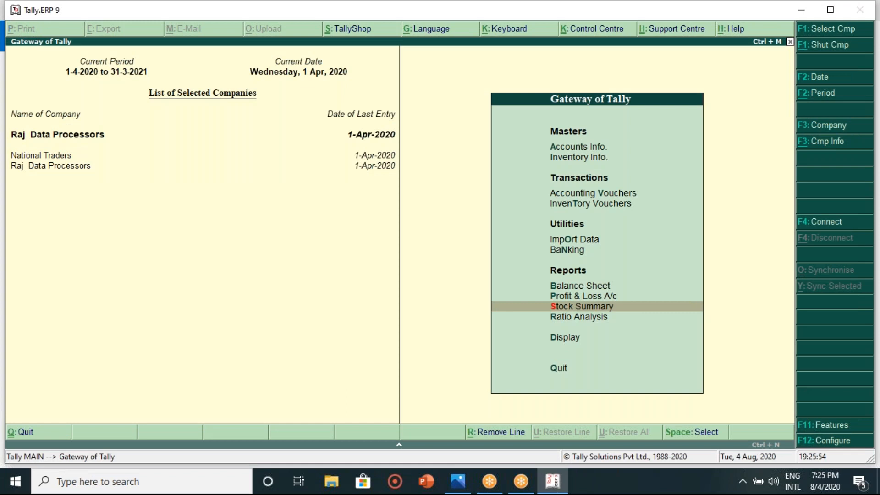
{"action": "key", "text": "Return"}
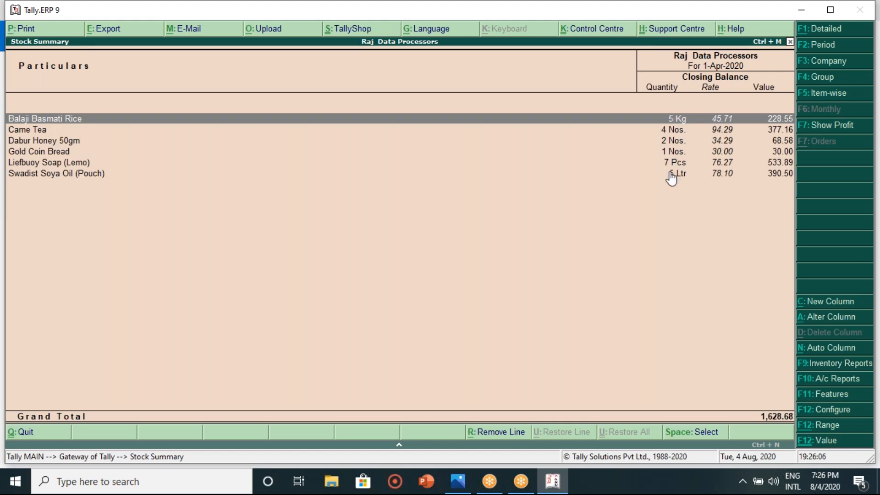
Examine the inward, outward and closing stock in the monthly summary of Balaji Basmati Rice, and return to the Stock Summary
{"action": "key", "text": "Return"}
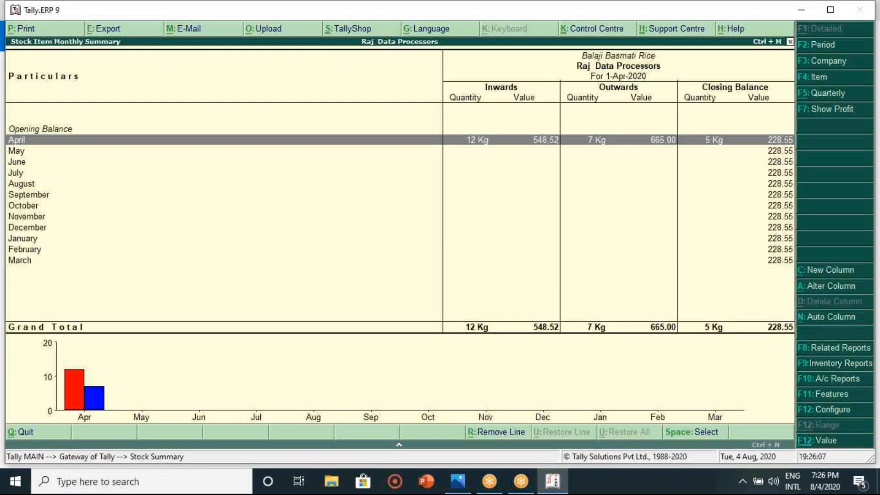
{"action": "key", "text": "Escape"}
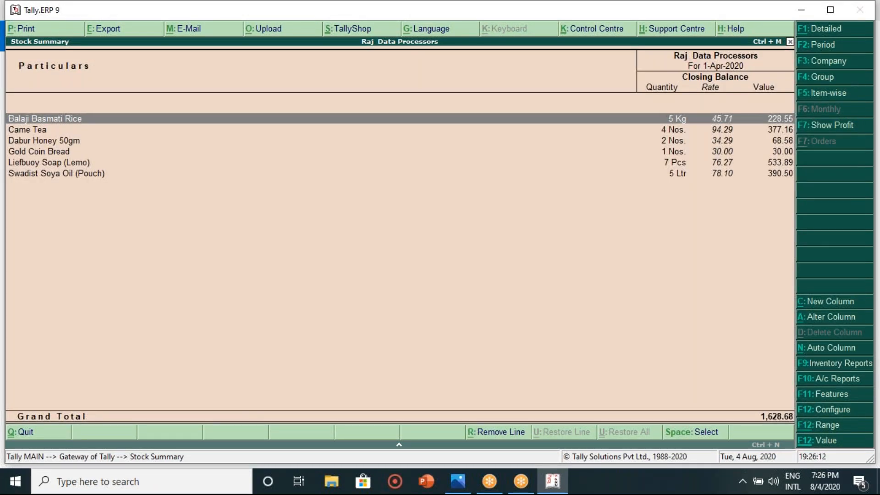
{"action": "key", "text": "Return"}
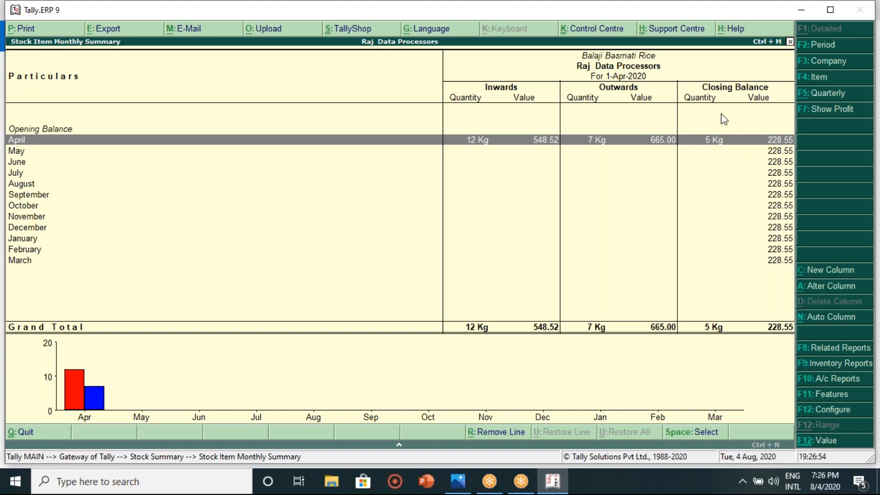
{"action": "key", "text": "Escape"}
Examine the monthly stock summaries of Came Tea and Dabur Honey 50gm, returning to the Stock Summary after each
{"action": "key", "text": "Down"}
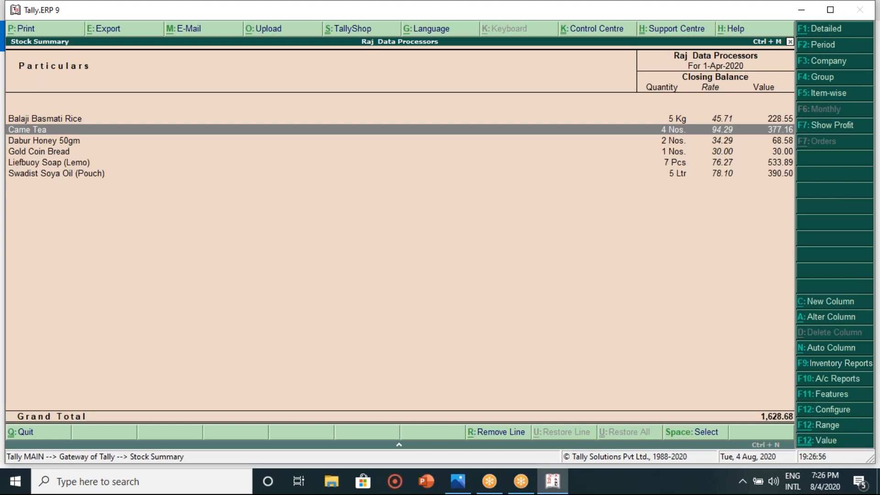
{"action": "key", "text": "Return"}
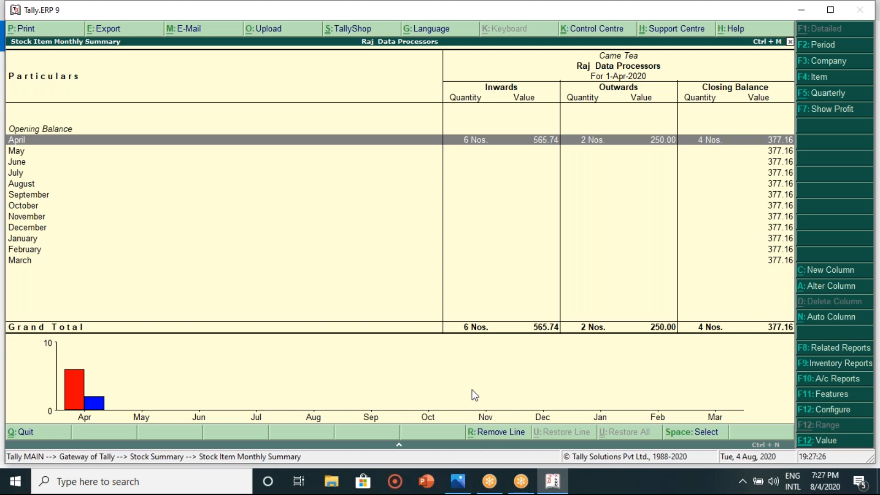
{"action": "key", "text": "Escape"}
{"action": "key", "text": "Down"}
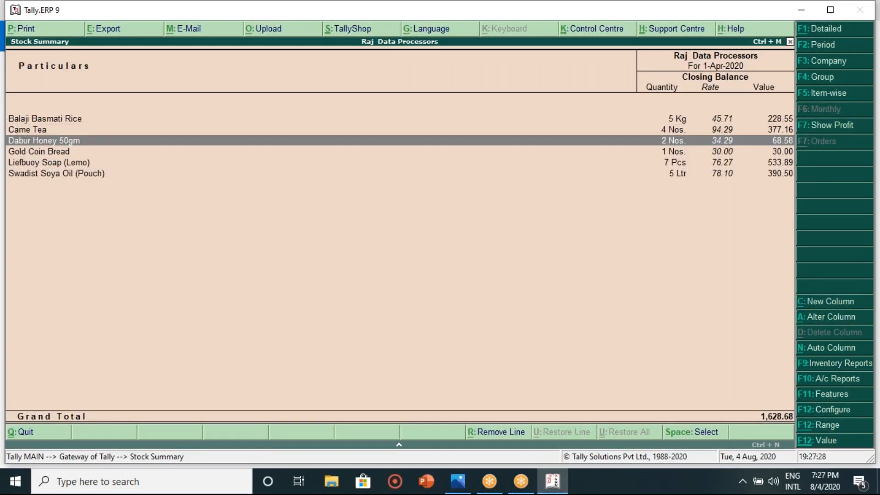
{"action": "key", "text": "Return"}
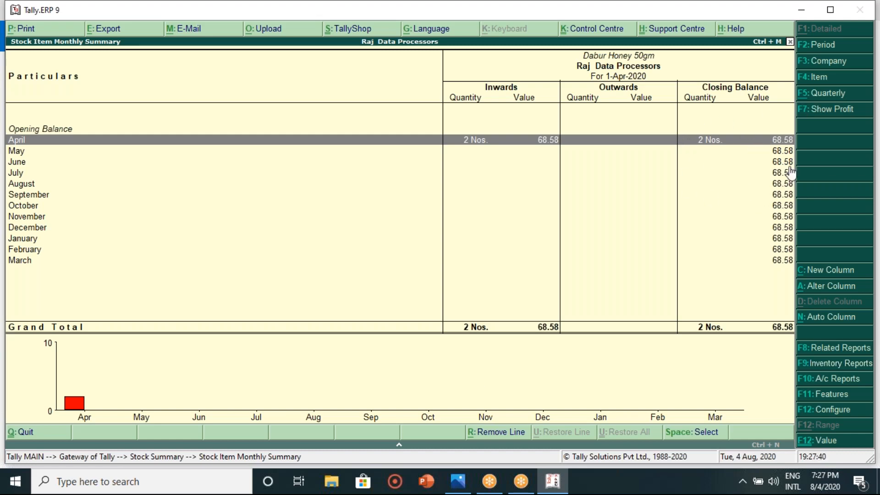
{"action": "key", "text": "Escape"}
{"action": "key", "text": "Down"}
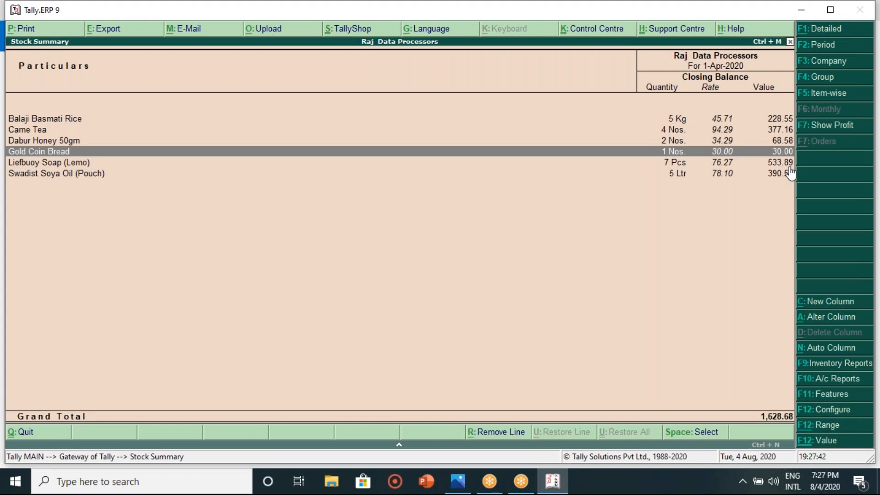
Examine the monthly stock summaries of Gold Coin Bread and Liefbuoy Soap (Lemo), and return to the Gateway of Tally
{"action": "key", "text": "Return"}
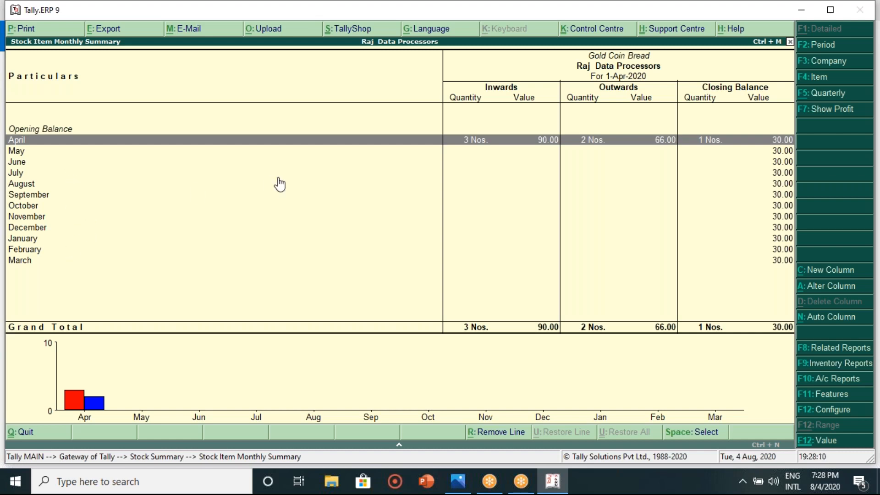
{"action": "key", "text": "Escape"}
{"action": "key", "text": "Down"}
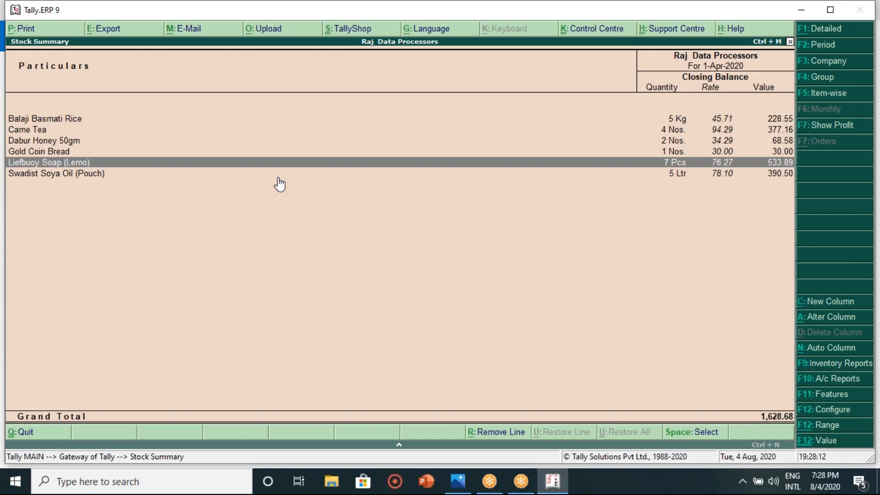
{"action": "key", "text": "Return"}
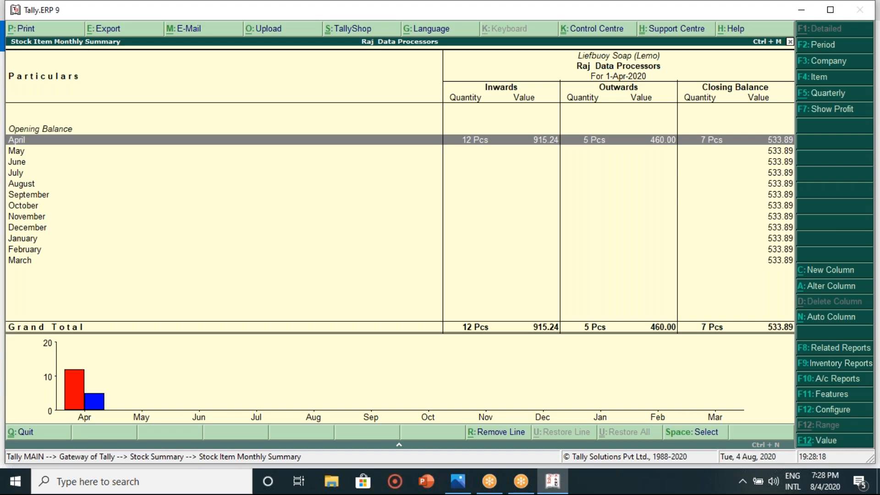
{"action": "key", "text": "Escape"}
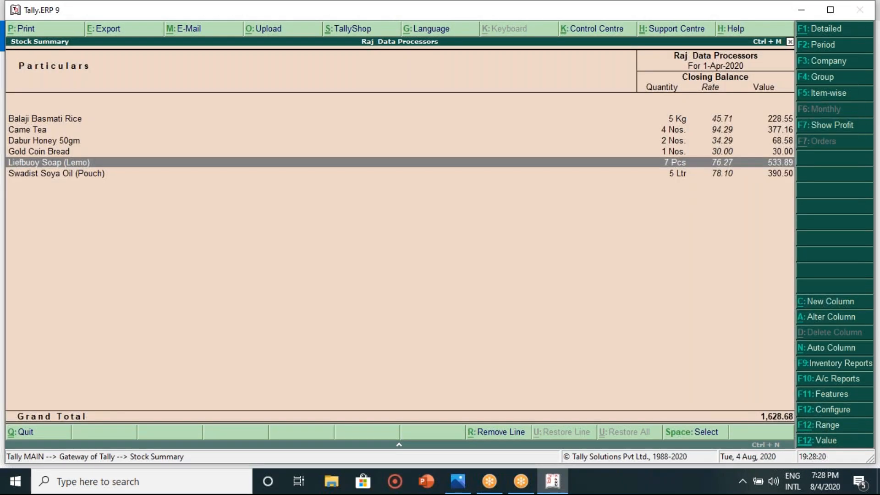
{"action": "key", "text": "Escape"}
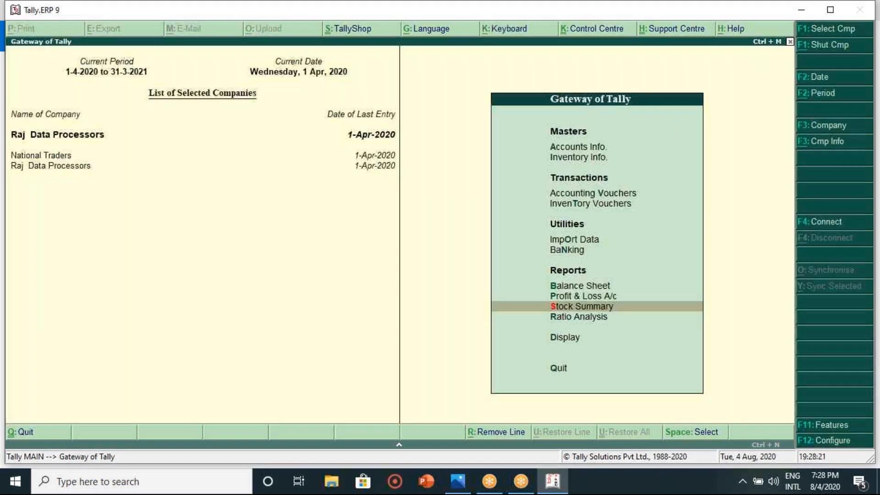
Examine the Profit & Loss A/c, briefly reopen the Stock Summary, and return to the Gateway of Tally
{"action": "key", "text": "Up"}
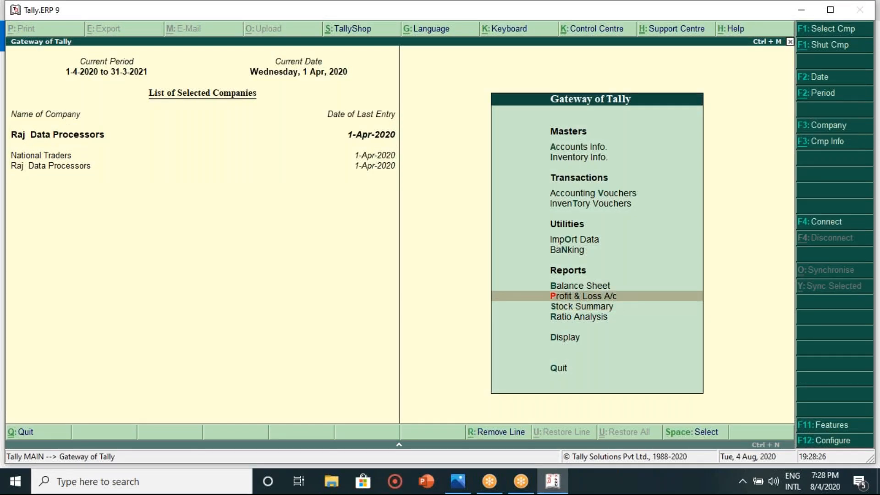
{"action": "key", "text": "Return"}
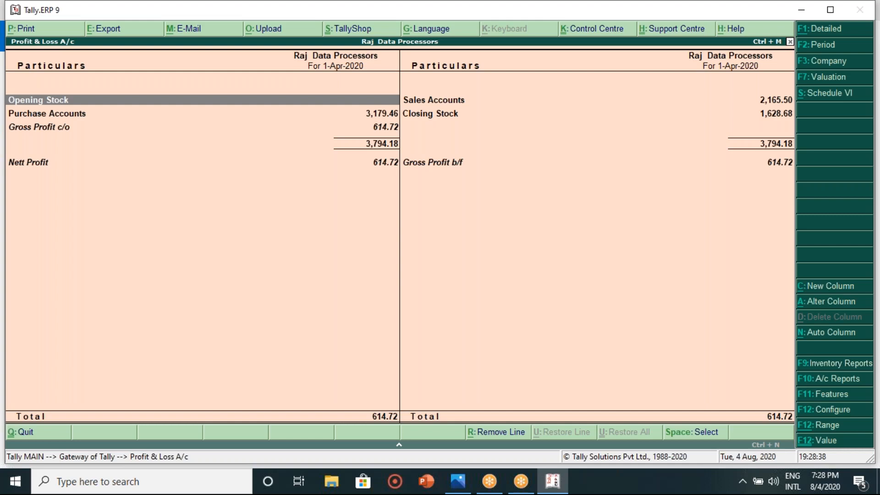
{"action": "key", "text": "Escape"}
{"action": "key", "text": "Down"}
{"action": "key", "text": "Return"}
{"action": "key", "text": "Escape"}
Open the Inventory Books through the Display Menu
{"action": "key", "text": "Down"}
{"action": "key", "text": "Down"}
{"action": "key", "text": "Return"}
{"action": "key", "text": "Escape"}
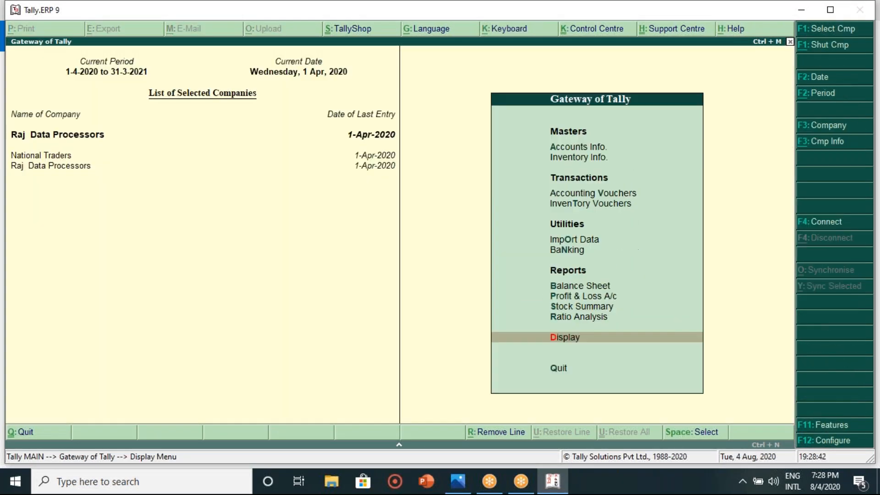
{"action": "key", "text": "Return"}
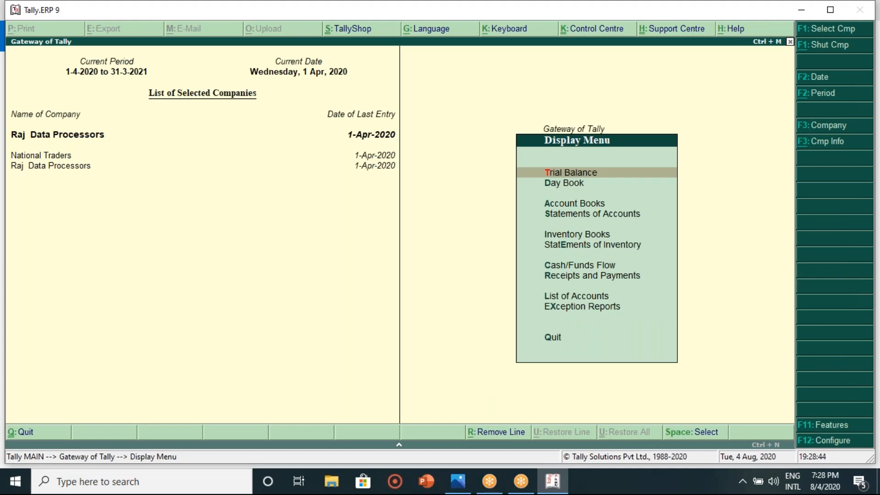
{"action": "key", "text": "Down"}
{"action": "key", "text": "Down"}
{"action": "key", "text": "Down"}
{"action": "key", "text": "Down"}
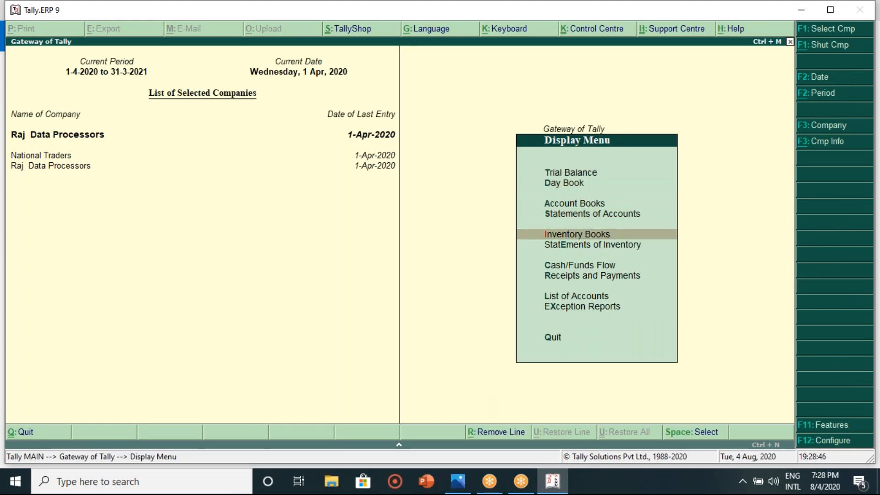
{"action": "key", "text": "Return"}
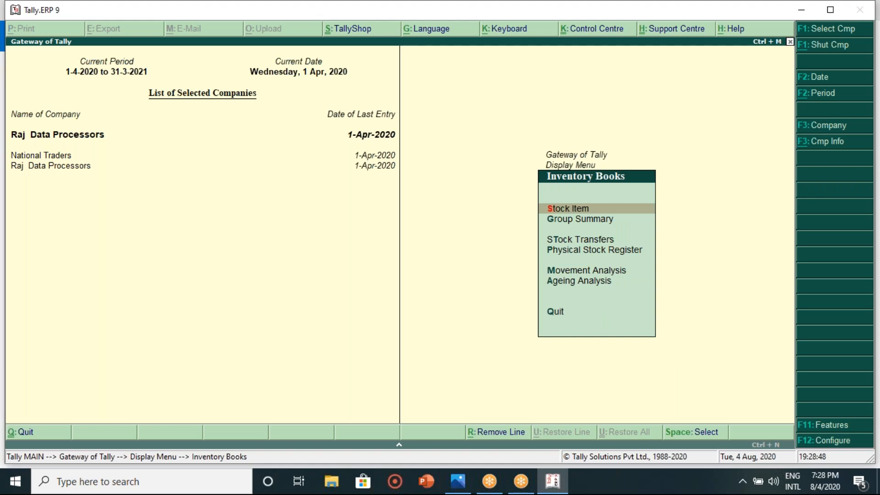
View a stock item's monthly summary from the Inventory Books, and return to the Display Menu
{"action": "key", "text": "Return"}
{"action": "key", "text": "Return"}
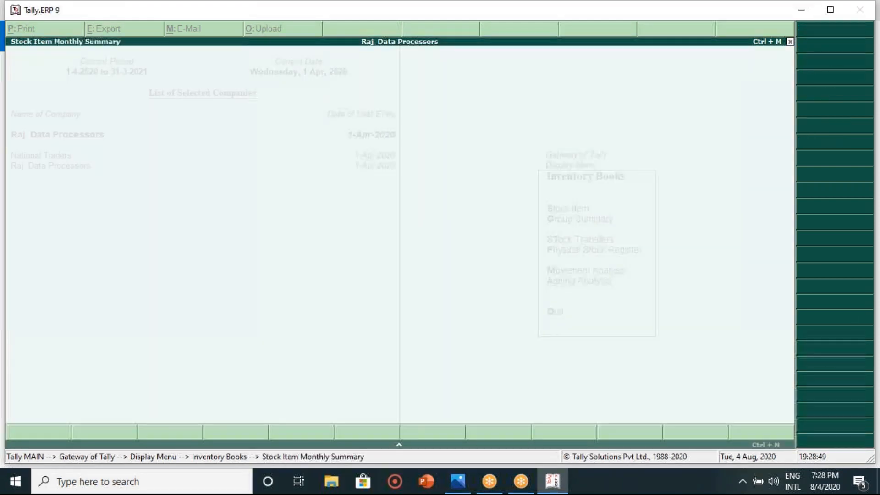
{"action": "key", "text": "Escape"}
{"action": "key", "text": "Escape"}
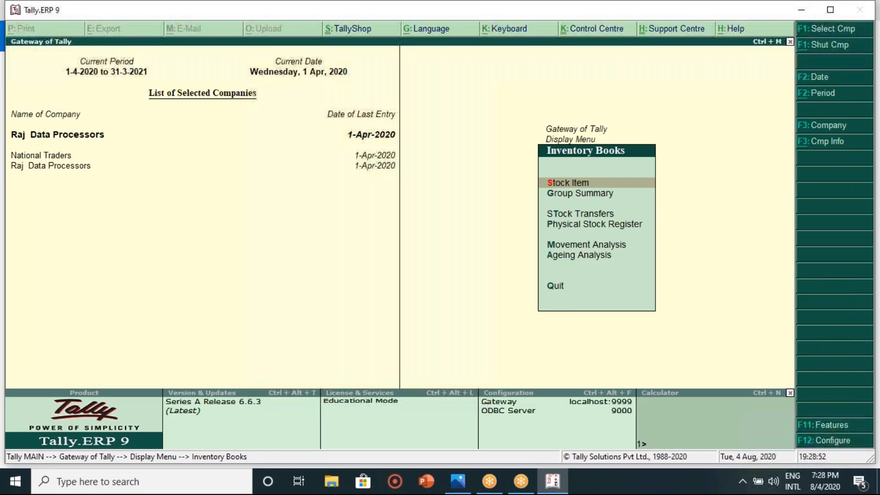
{"action": "key", "text": "Escape"}
{"action": "key", "text": "Down"}
{"action": "key", "text": "Up"}
{"action": "key", "text": "Up"}
{"action": "key", "text": "Up"}
{"action": "key", "text": "Up"}
{"action": "key", "text": "Up"}
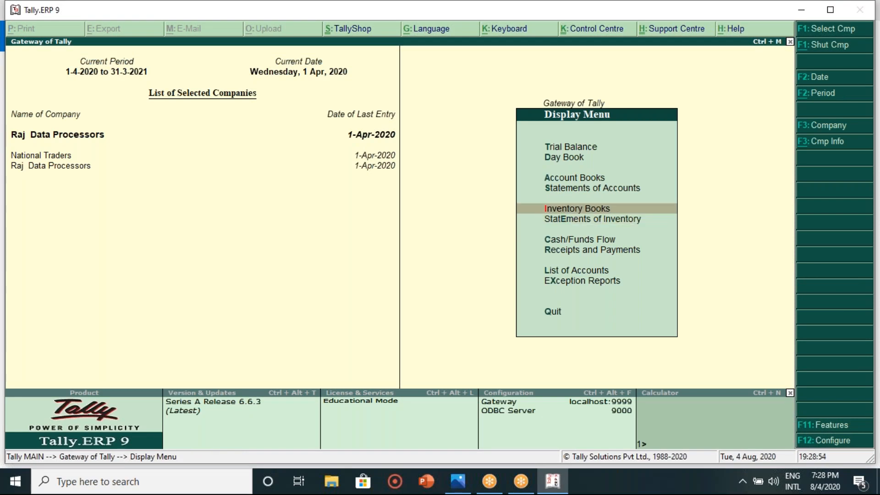